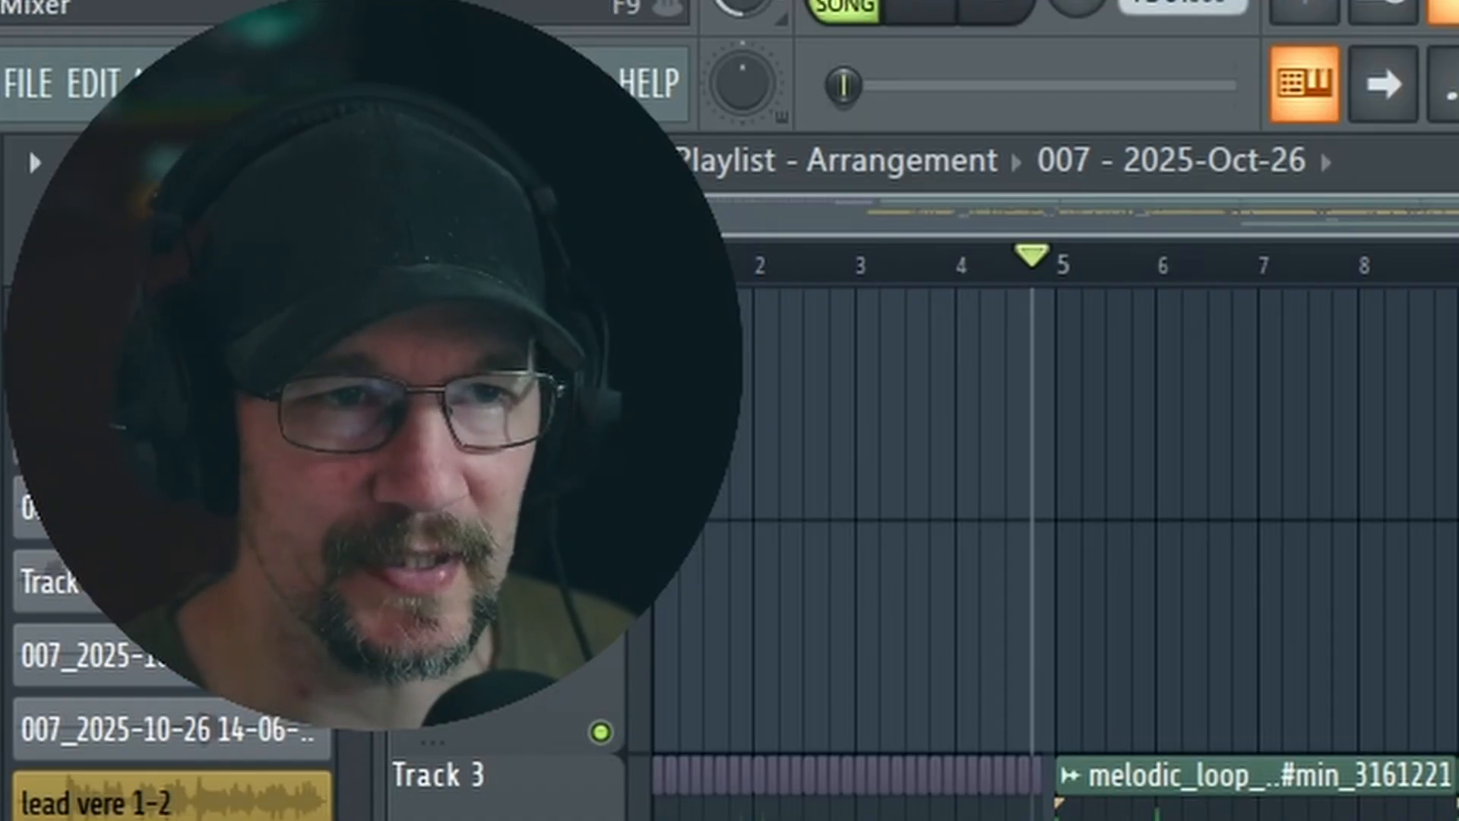
- Open the mixer and compare the effect chains on the lead vox track and the Insert 18 recording track
{"action": "key", "text": "F9"}
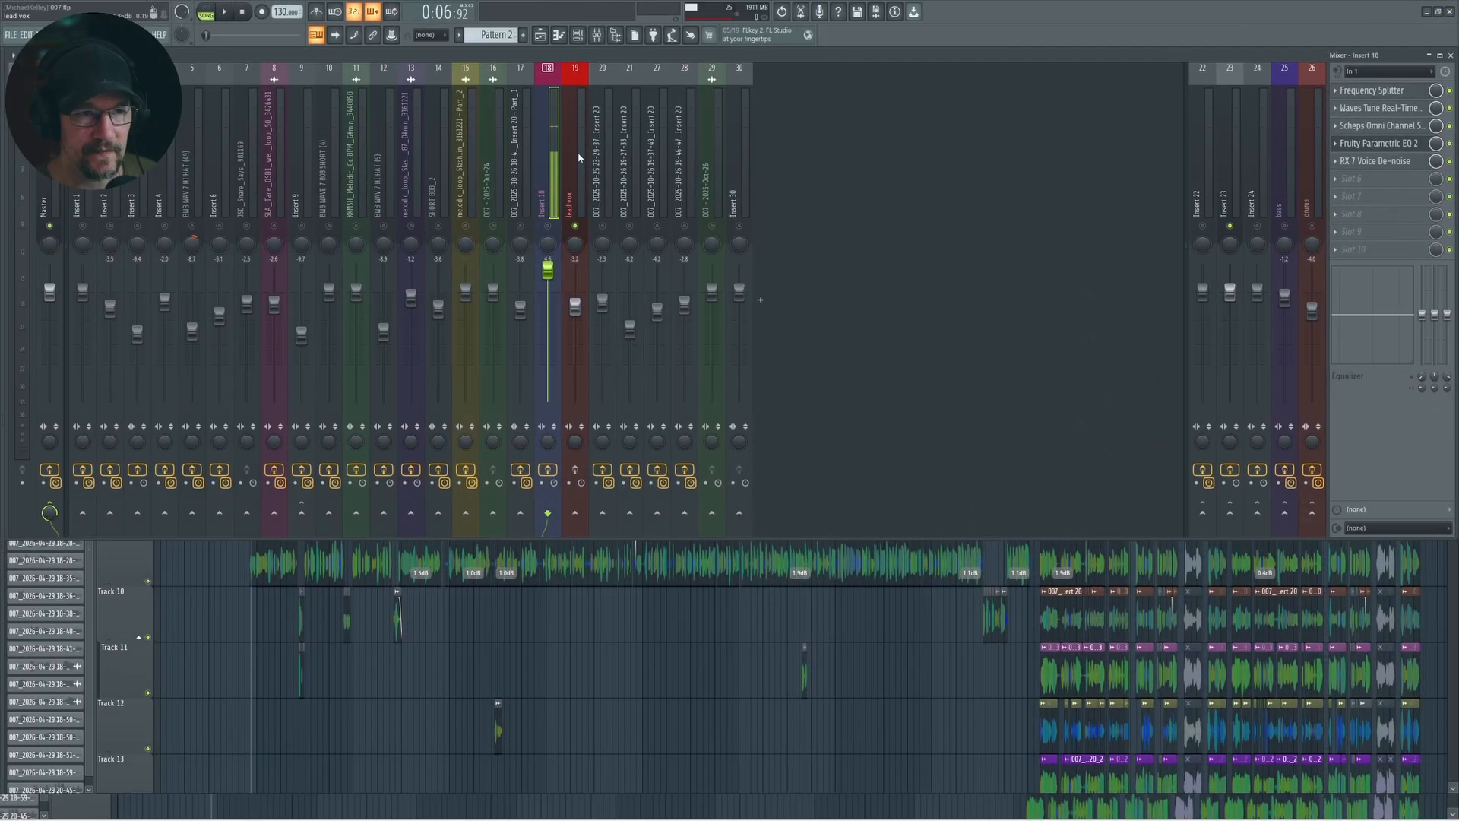
{"action": "left_click", "coordinate": [579, 158]}
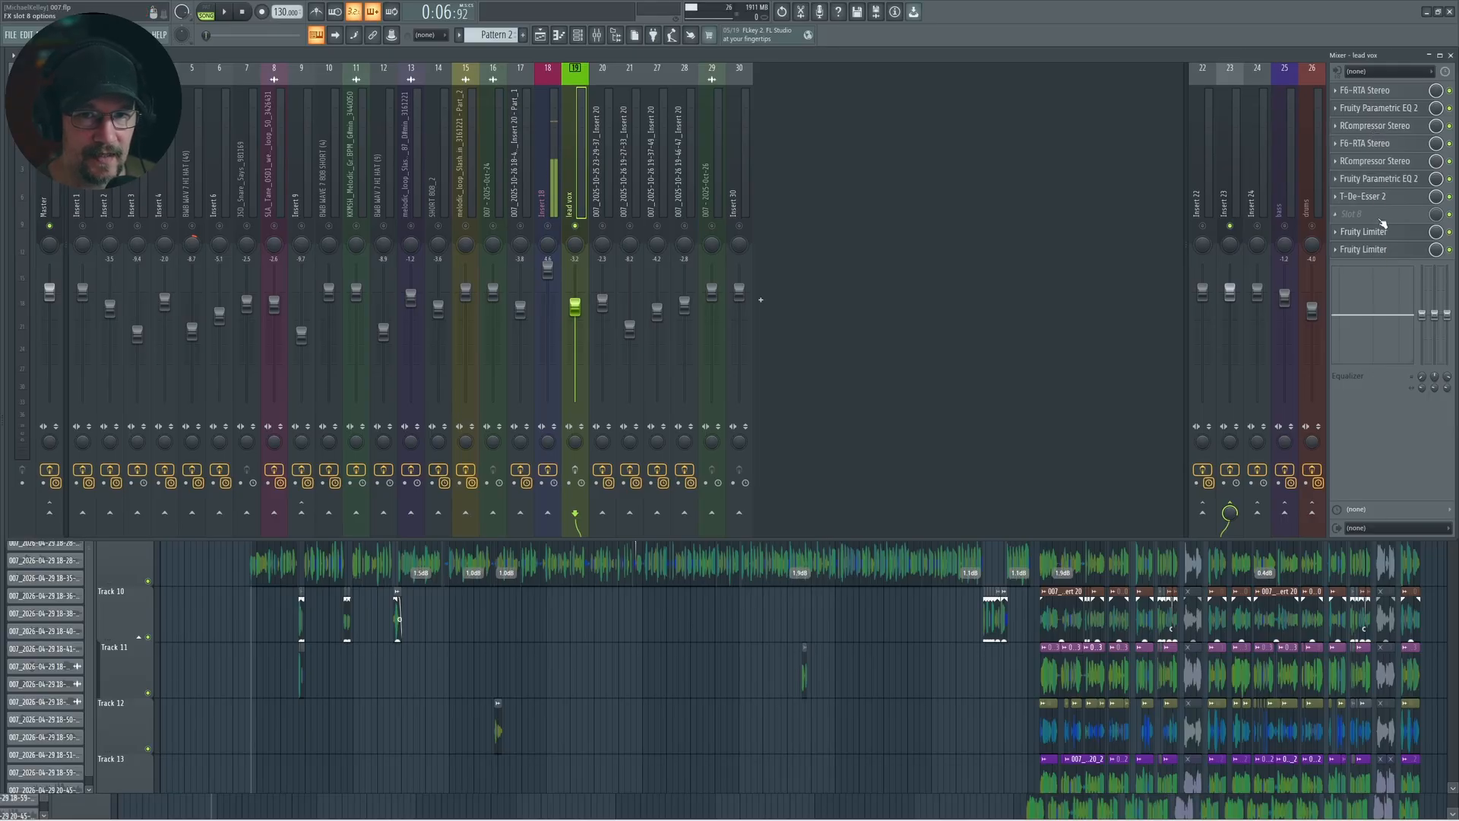
{"action": "key", "text": "Left"}
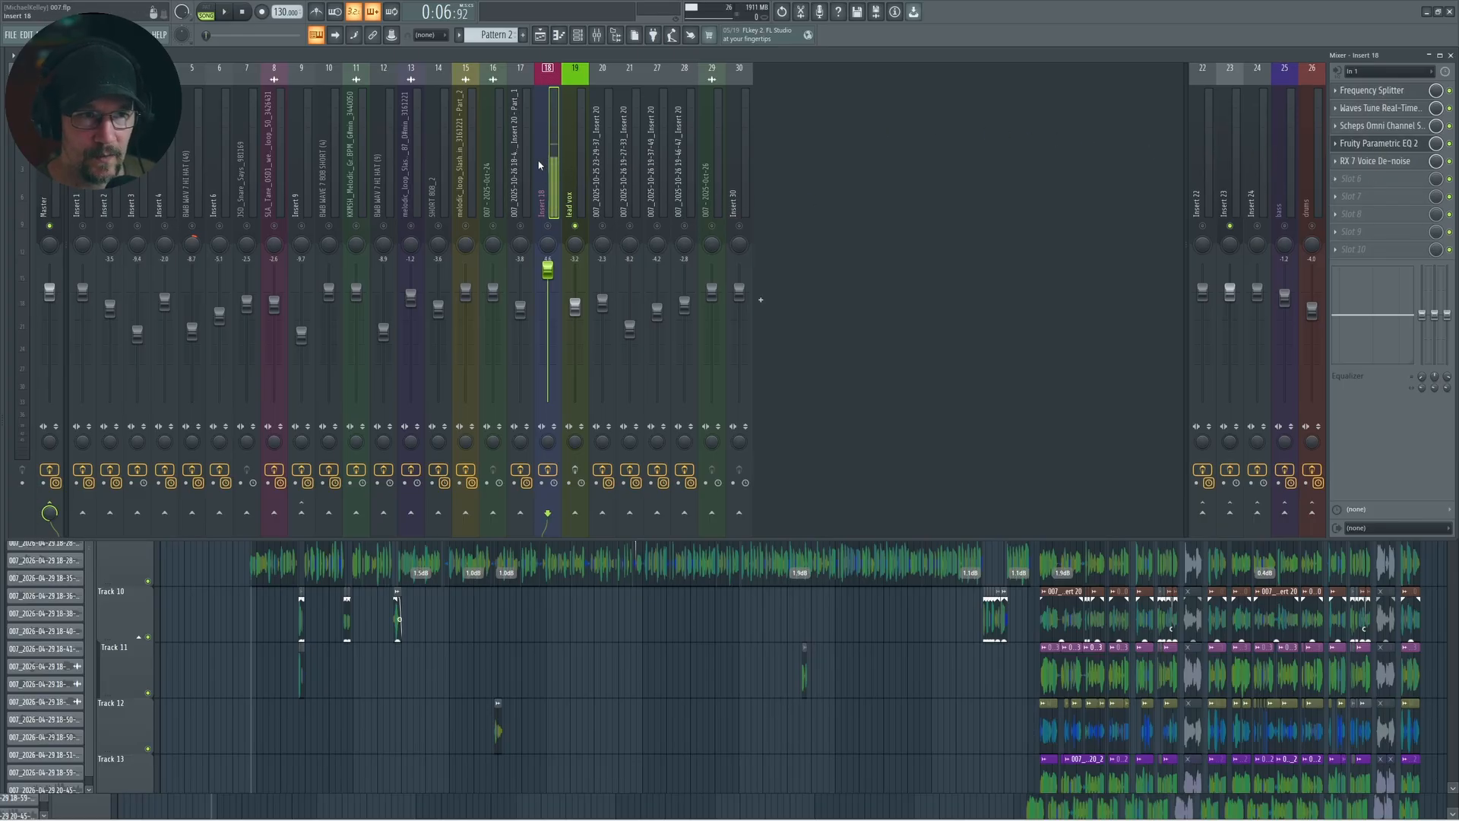
{"action": "left_click", "coordinate": [586, 176]}
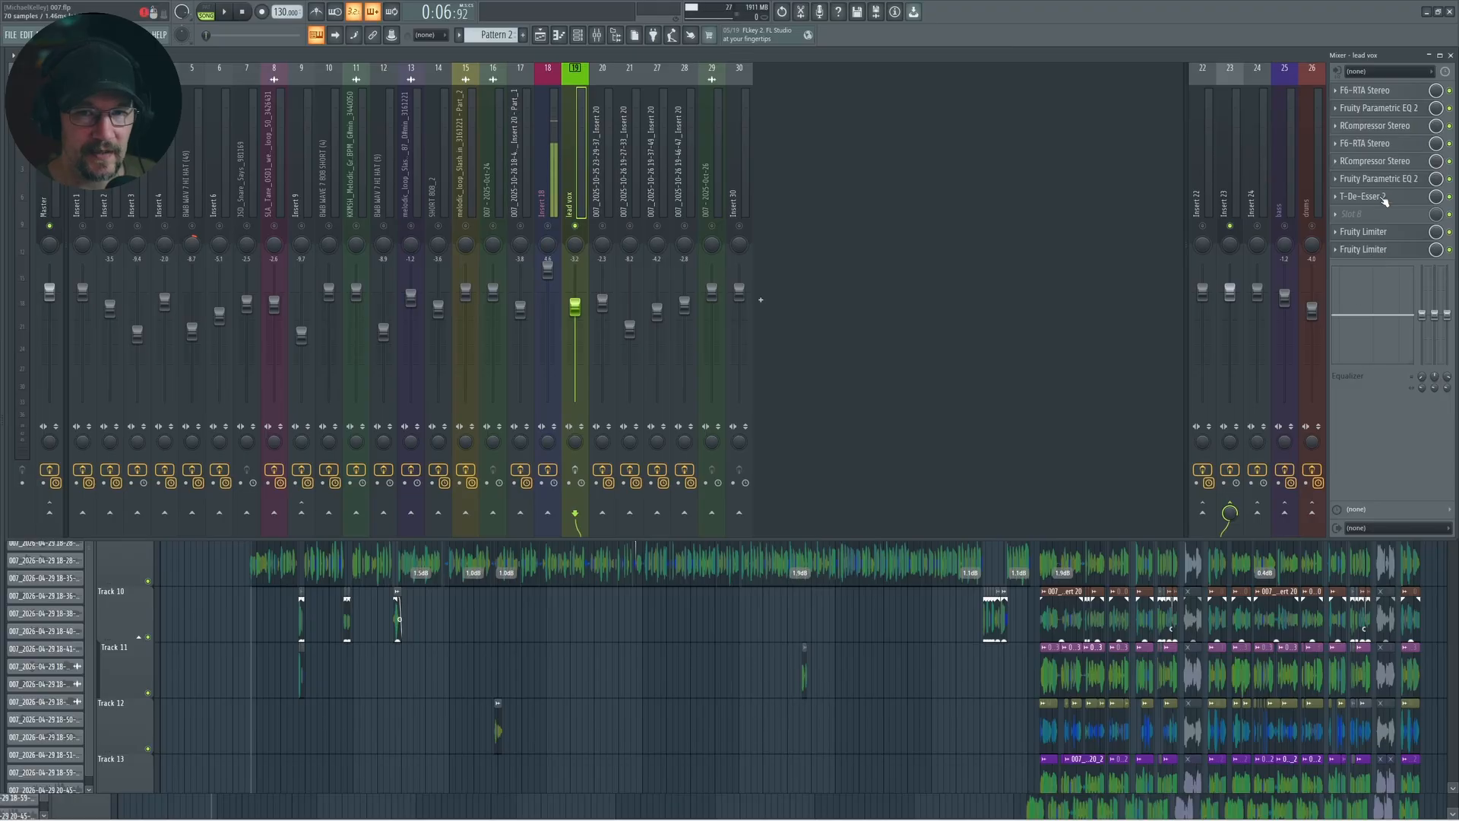
{"action": "left_click", "coordinate": [1363, 216]}
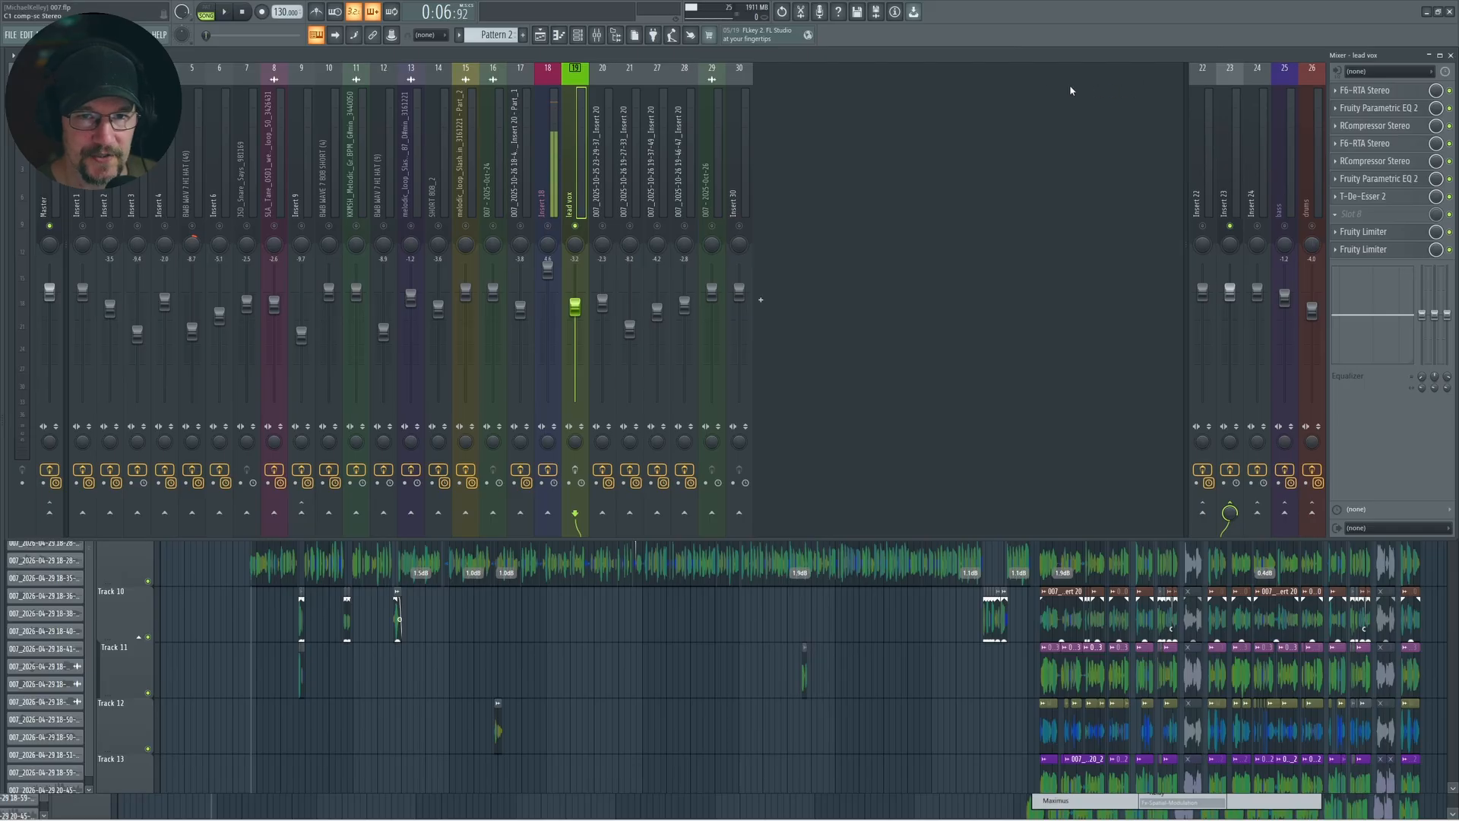
{"action": "left_click", "coordinate": [1011, 59]}
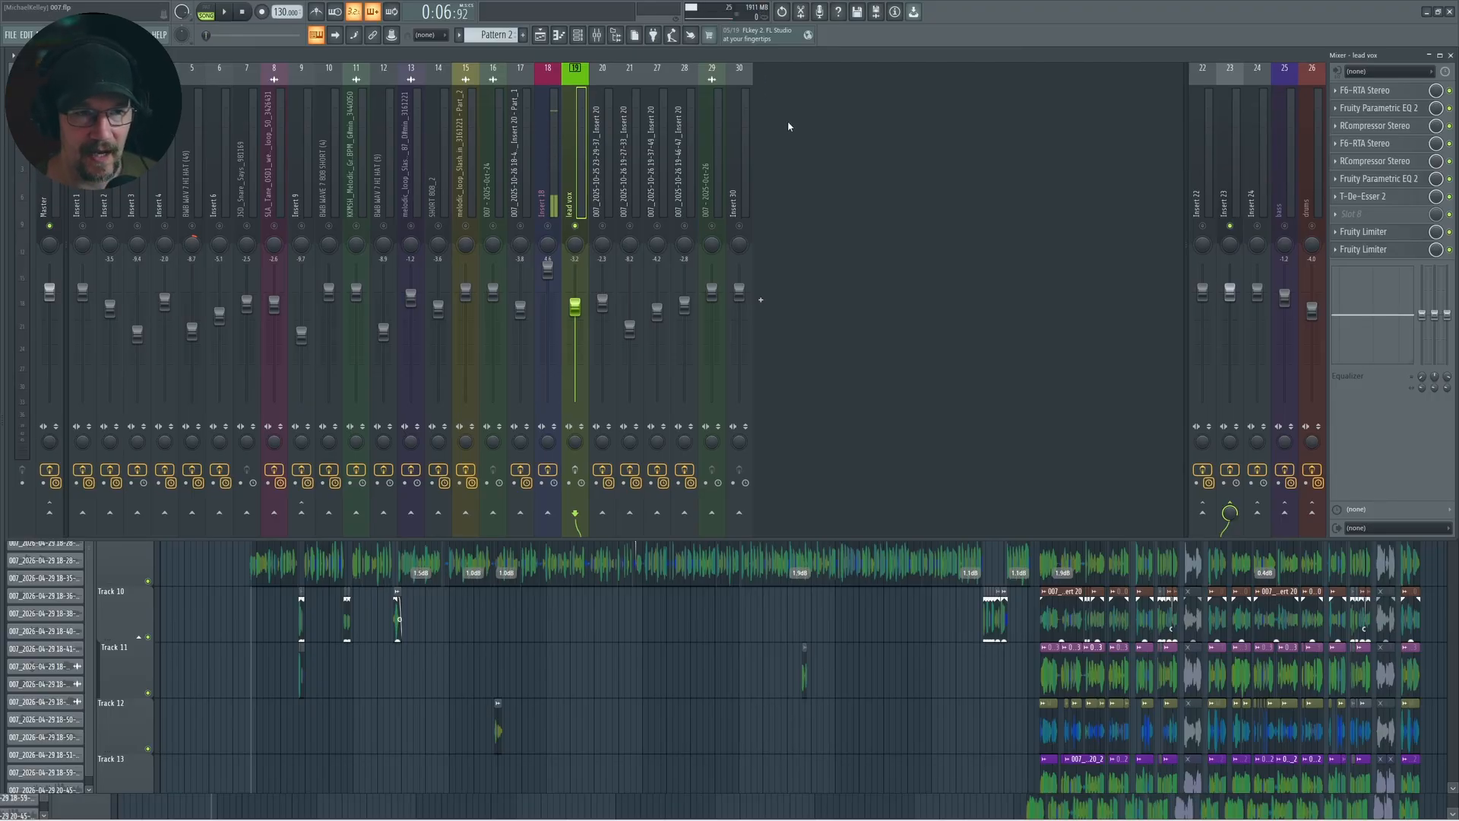
{"action": "left_click", "coordinate": [552, 150]}
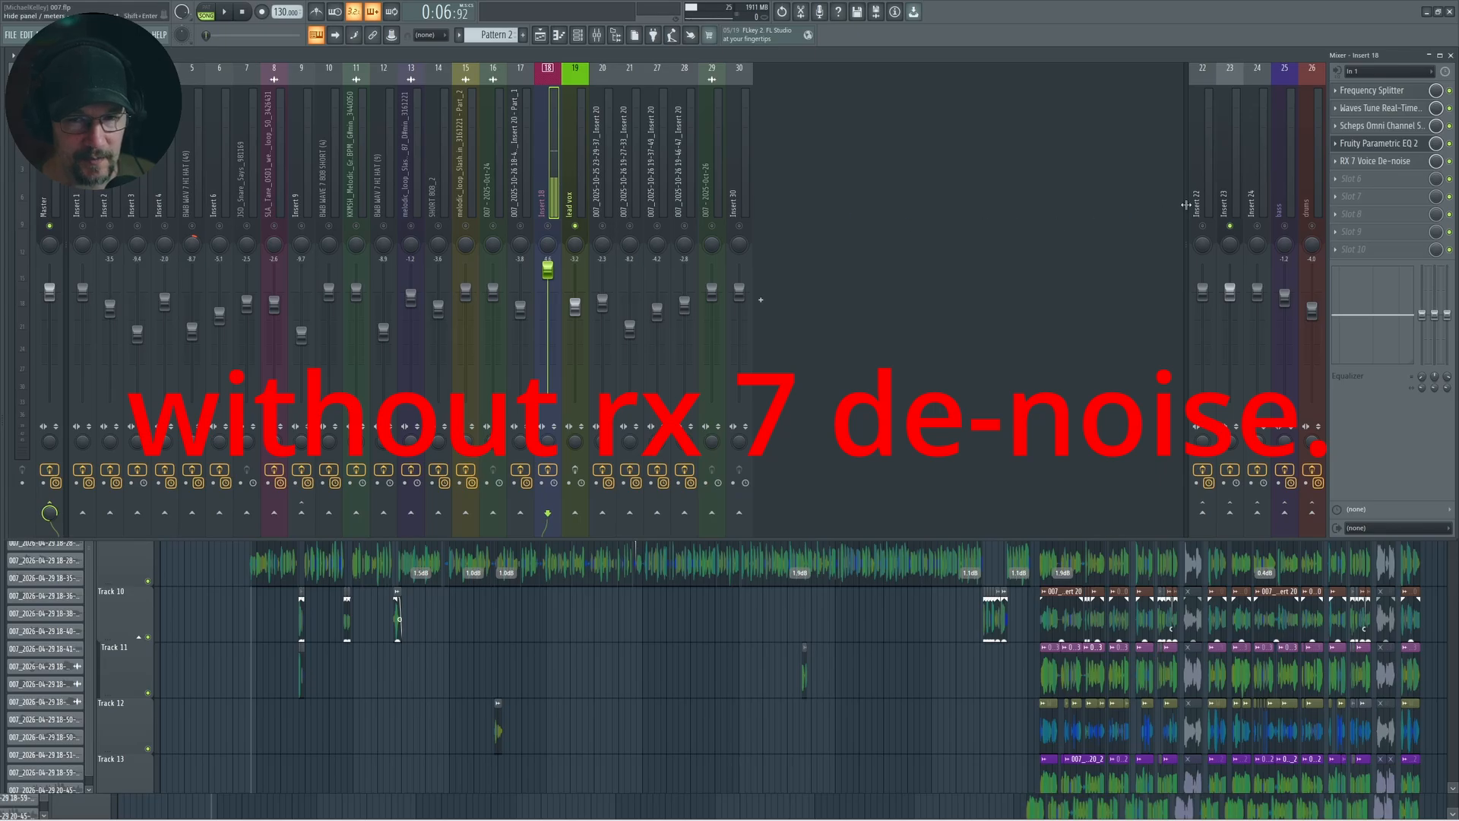
- In Insert 18's Frequency Splitter, sweep the low crossover down and raise it again to cut the vocal's low end
{"action": "left_click", "coordinate": [1396, 97]}
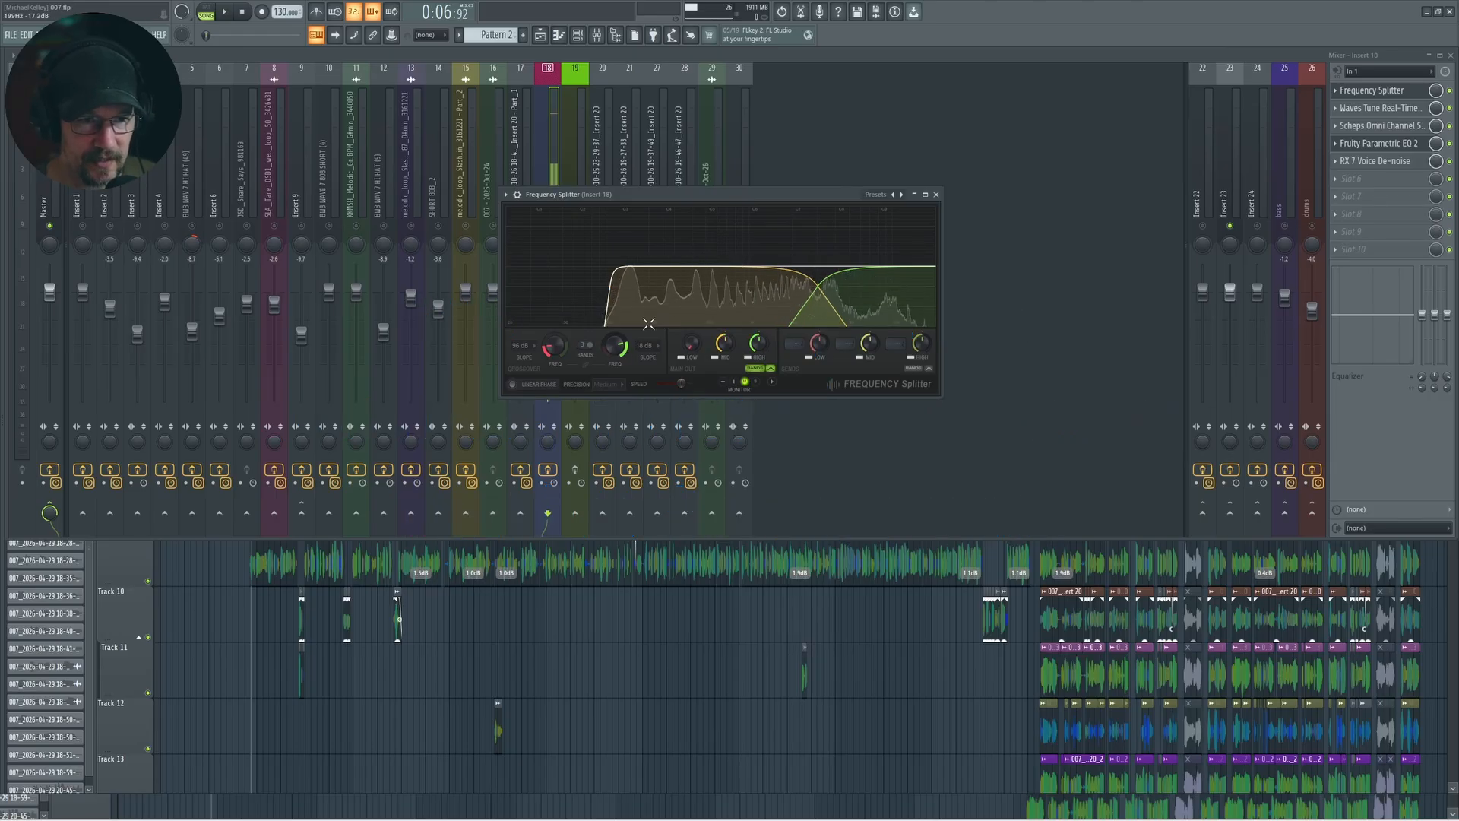
{"action": "left_click_drag", "start_coordinate": [649, 324], "coordinate": [582, 303]}
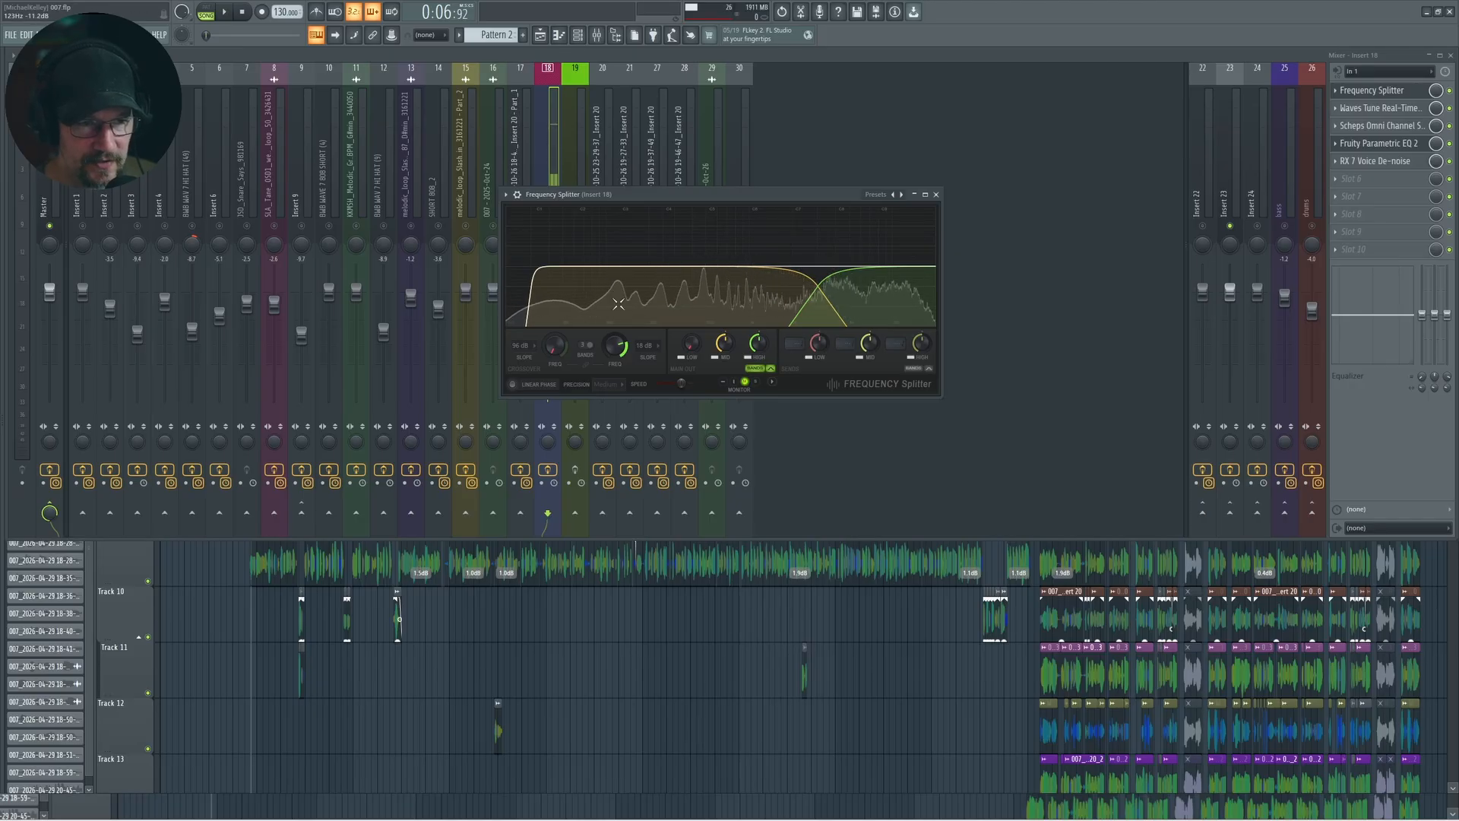
{"action": "left_click_drag", "start_coordinate": [559, 348], "coordinate": [559, 329]}
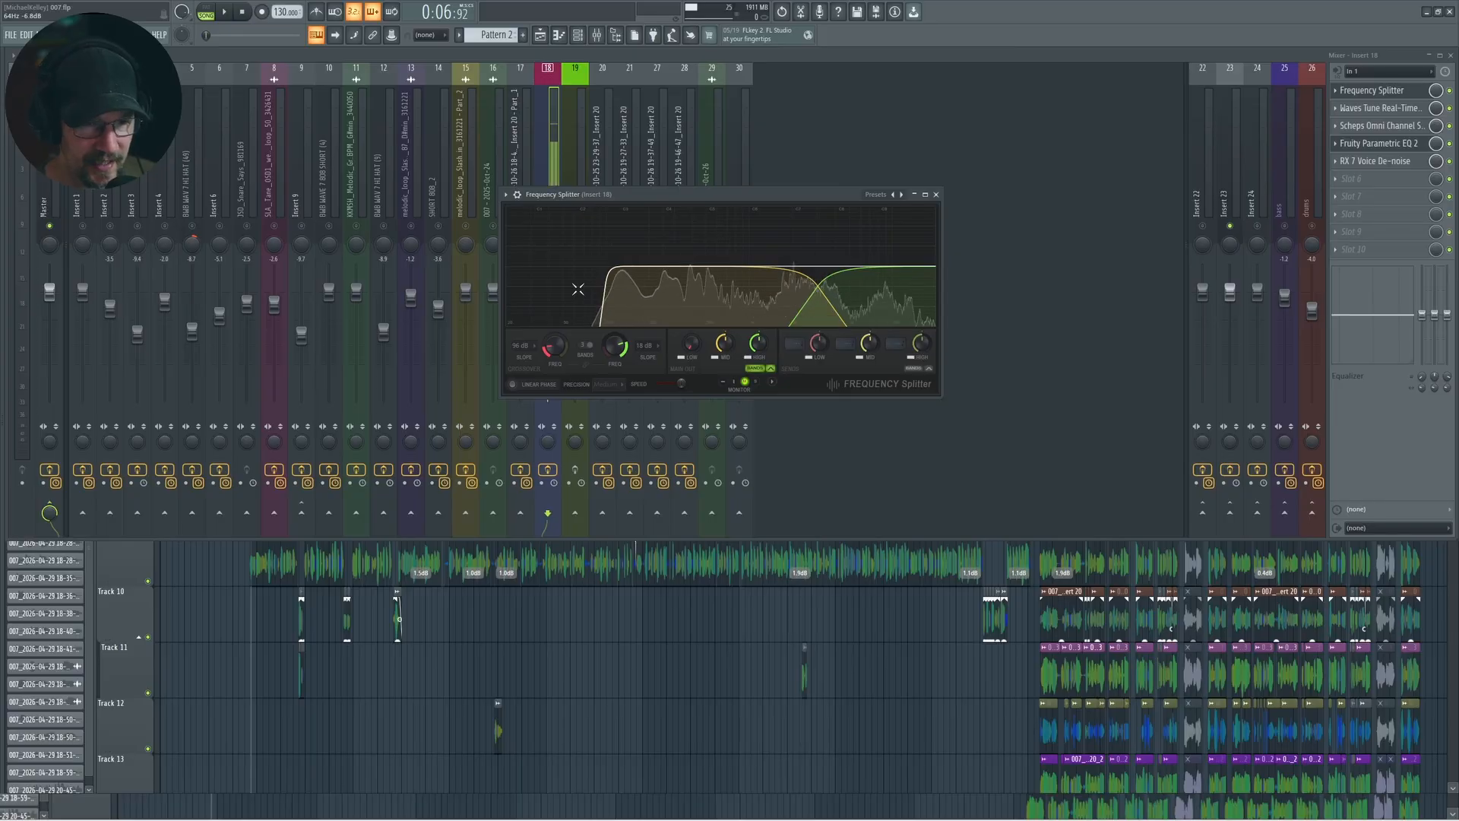
{"action": "left_click", "coordinate": [1404, 142]}
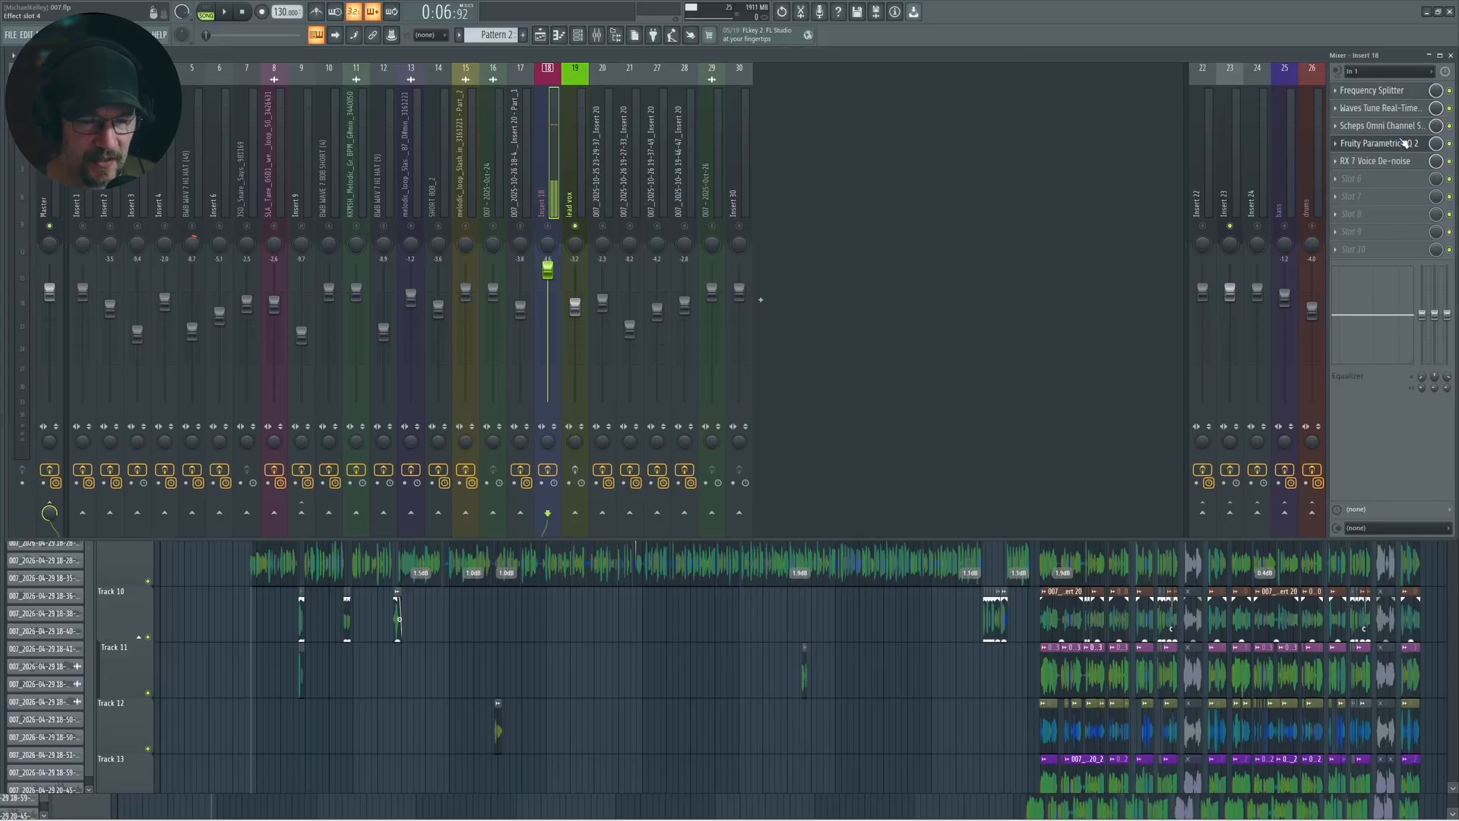
{"action": "left_click", "coordinate": [1394, 94]}
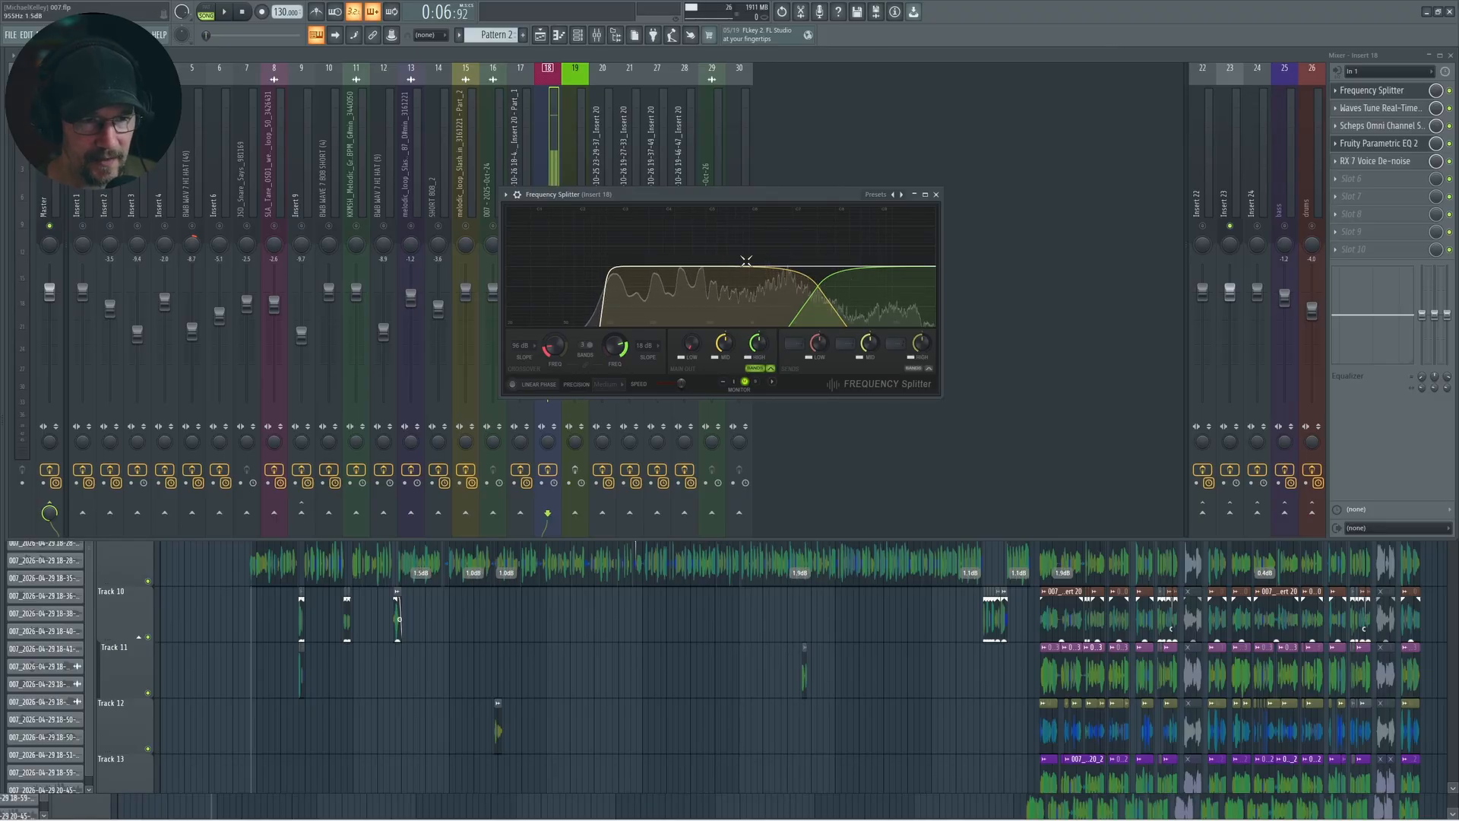
{"action": "left_click", "coordinate": [936, 195]}
- Inspect the Waves Tune Real-Time settings on Insert 18, including its speed, note transition and D Natural Minor scale
{"action": "left_click", "coordinate": [1387, 109]}
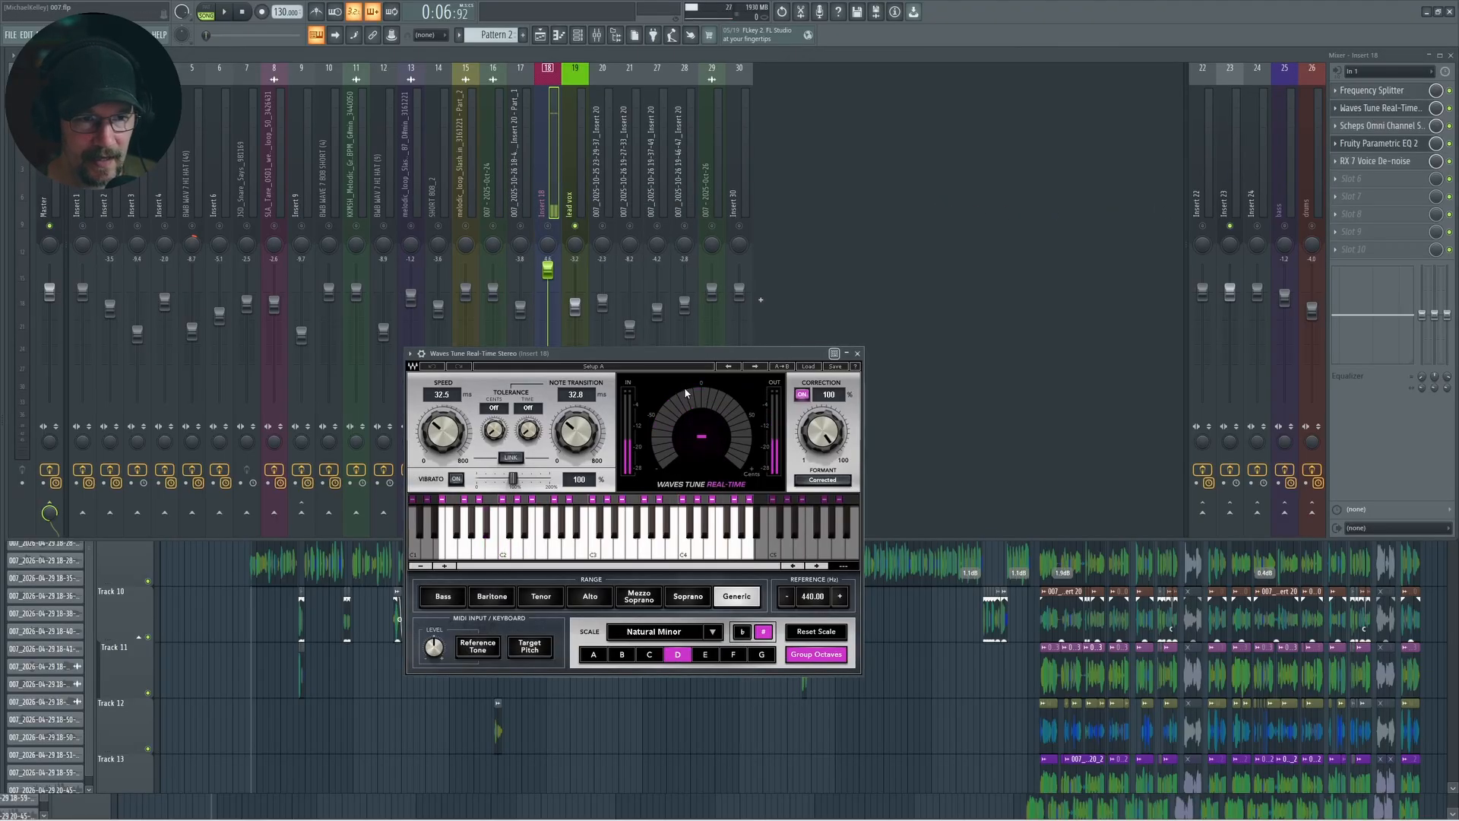
{"action": "left_click", "coordinate": [857, 354]}
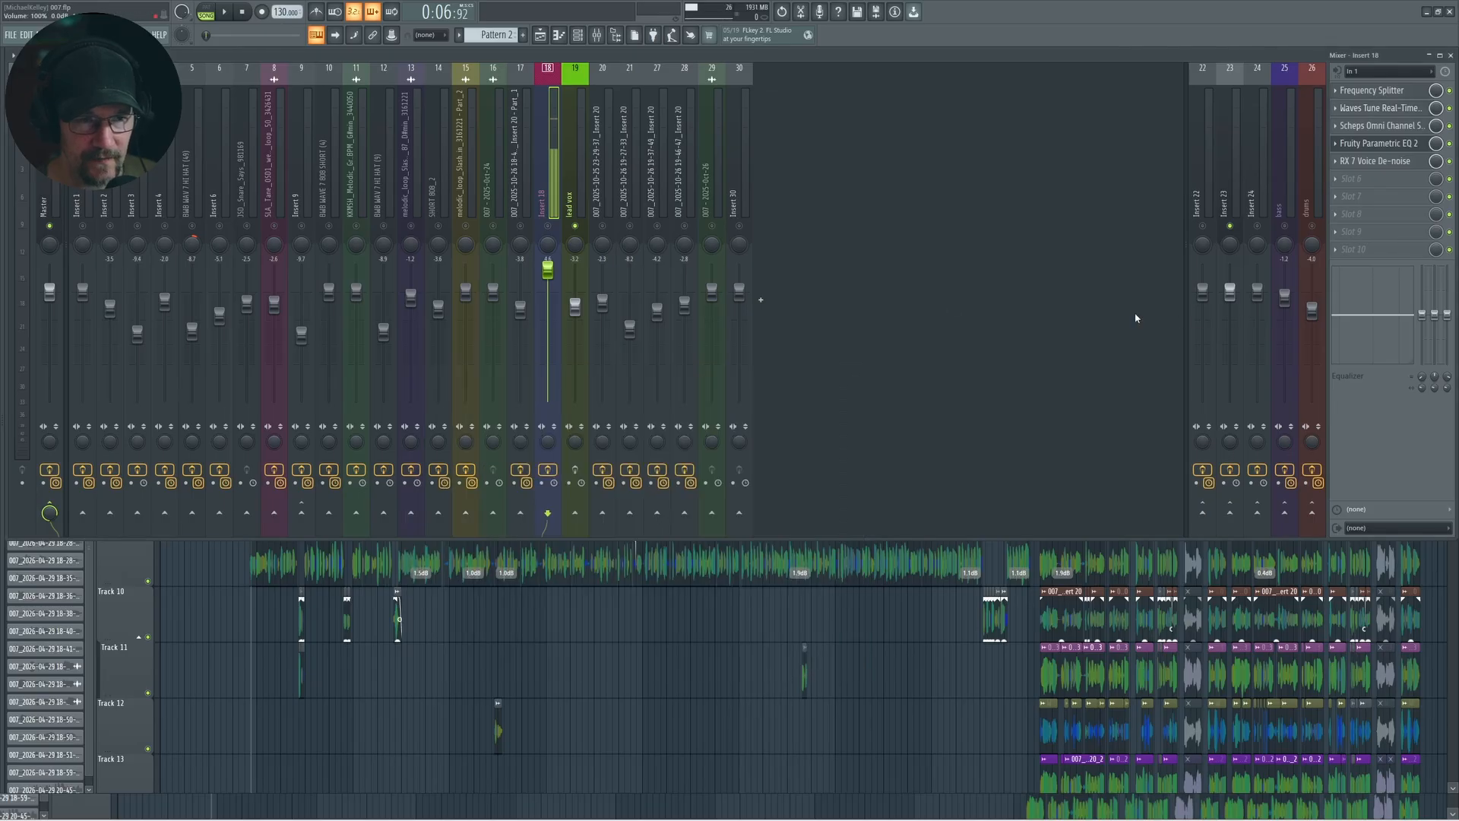
{"action": "left_click", "coordinate": [1385, 108]}
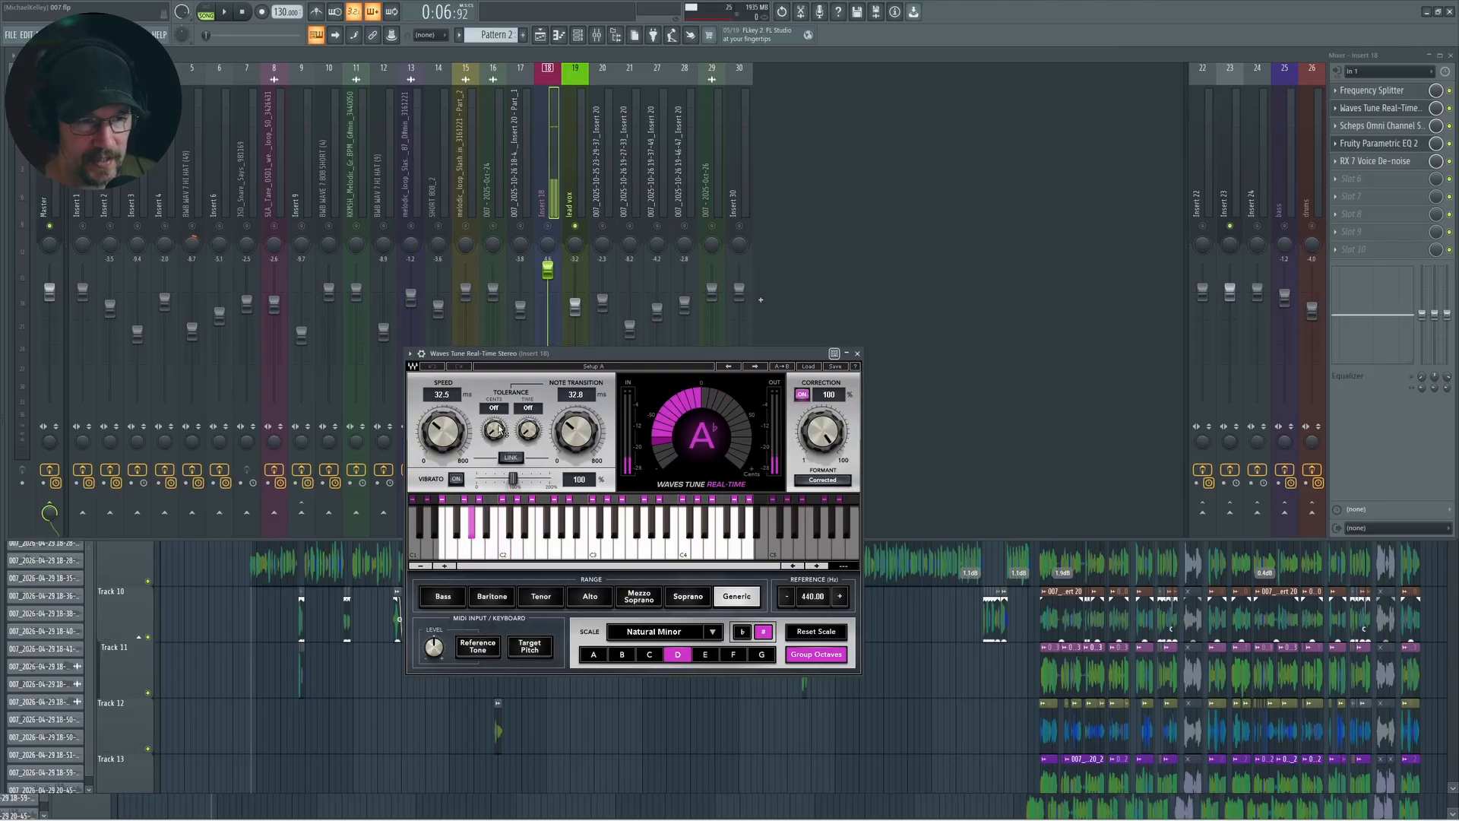
{"action": "left_click", "coordinate": [858, 354]}
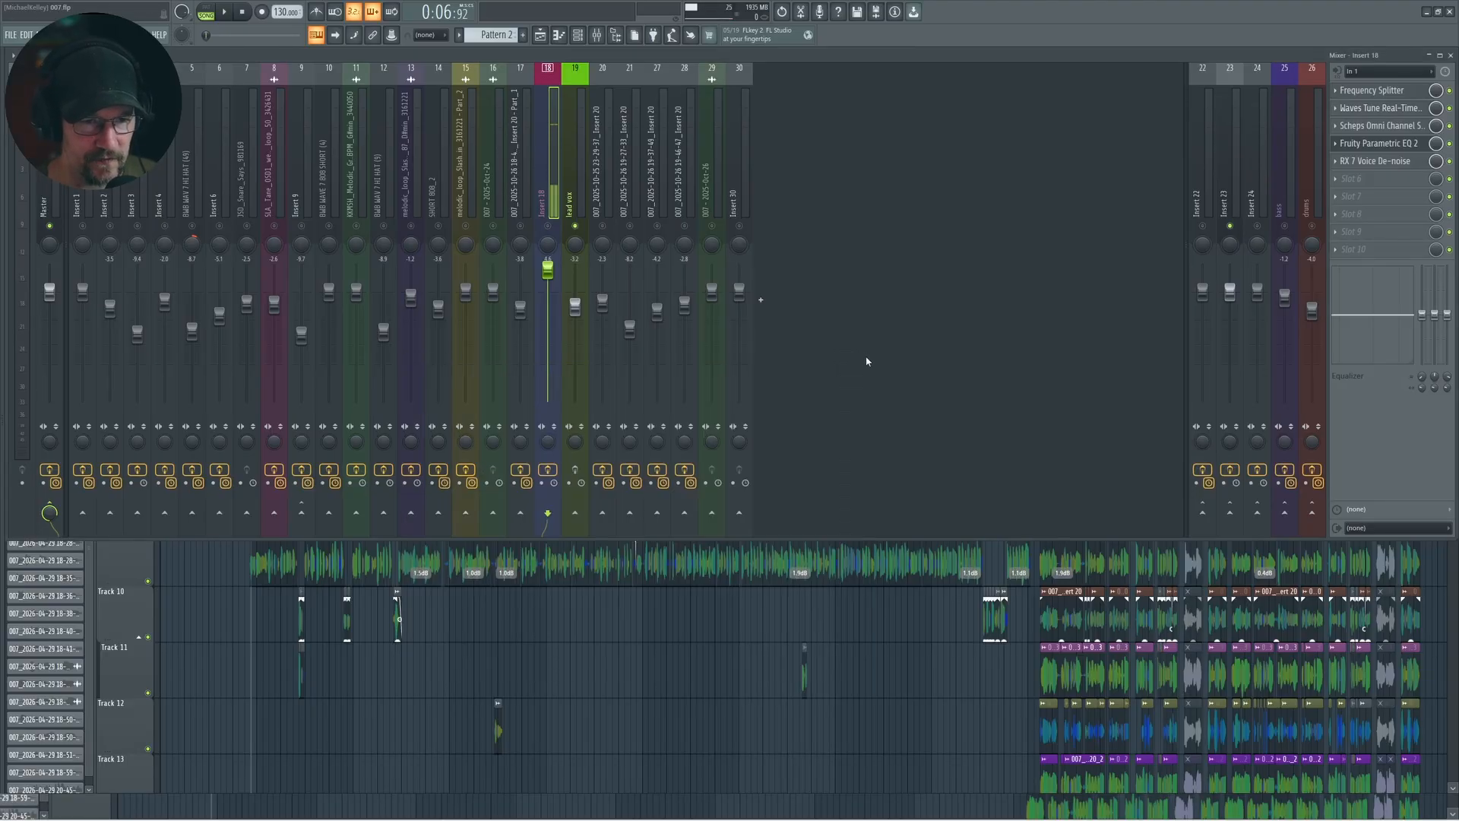
- Examine the Scheps Omni Channel on Insert 18, covering its saturation, high EQ and compressor settings
{"action": "left_click", "coordinate": [1378, 126]}
{"action": "left_click_drag", "start_coordinate": [696, 134], "coordinate": [725, 191]}
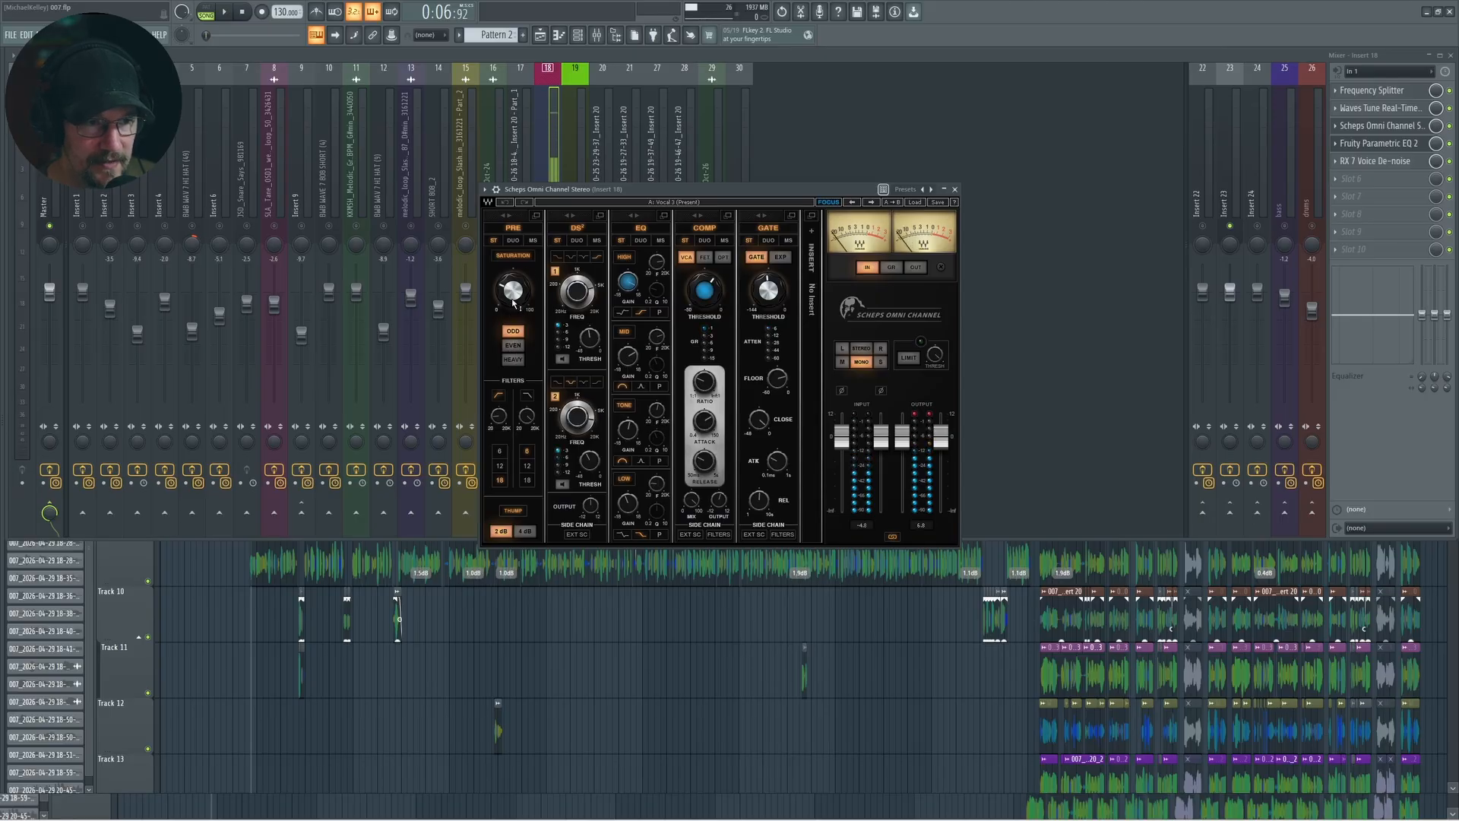
{"action": "mouse_move", "coordinate": [521, 291]}
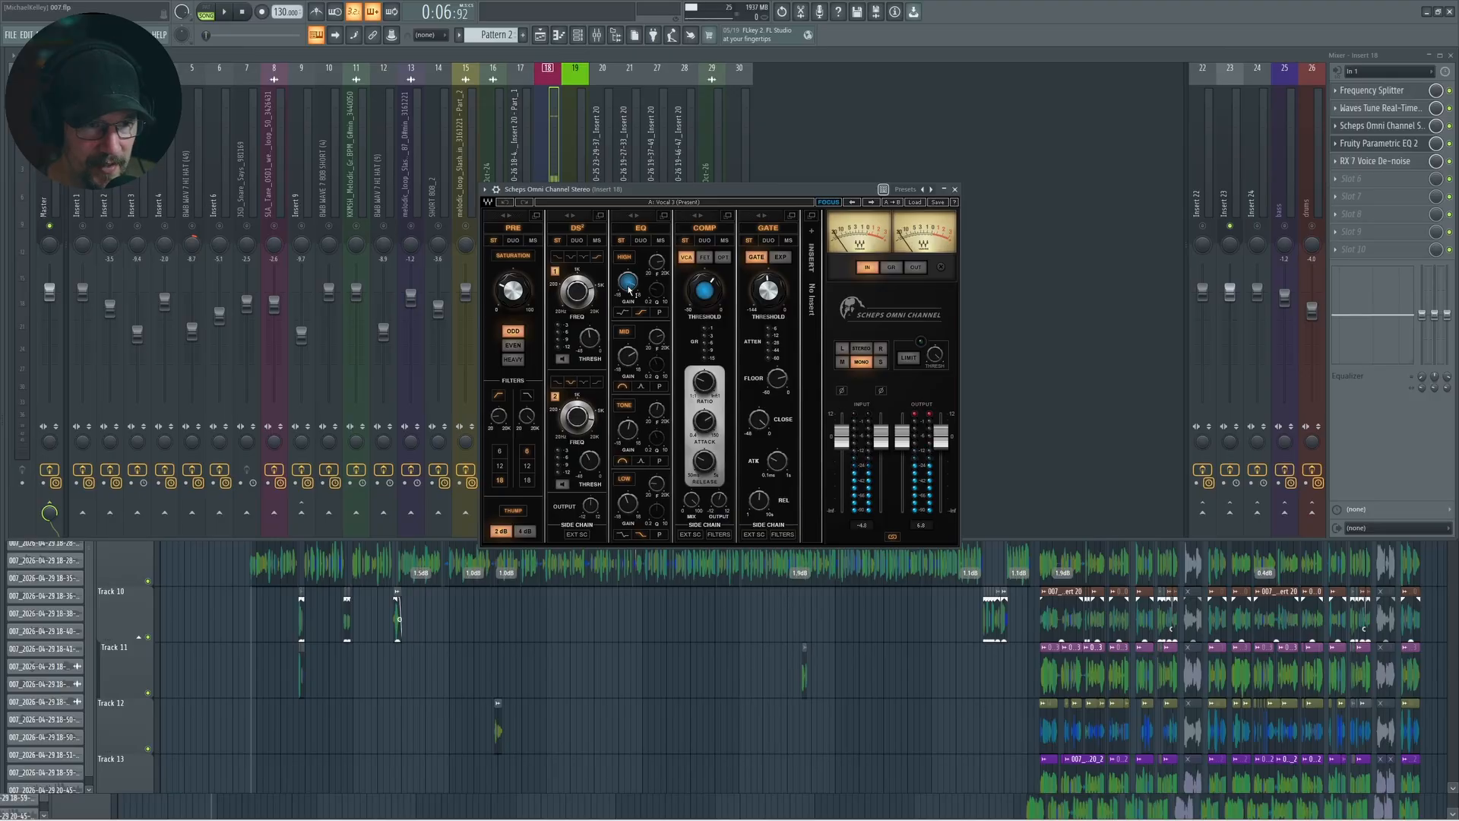
{"action": "mouse_move", "coordinate": [629, 289]}
{"action": "mouse_move", "coordinate": [659, 271]}
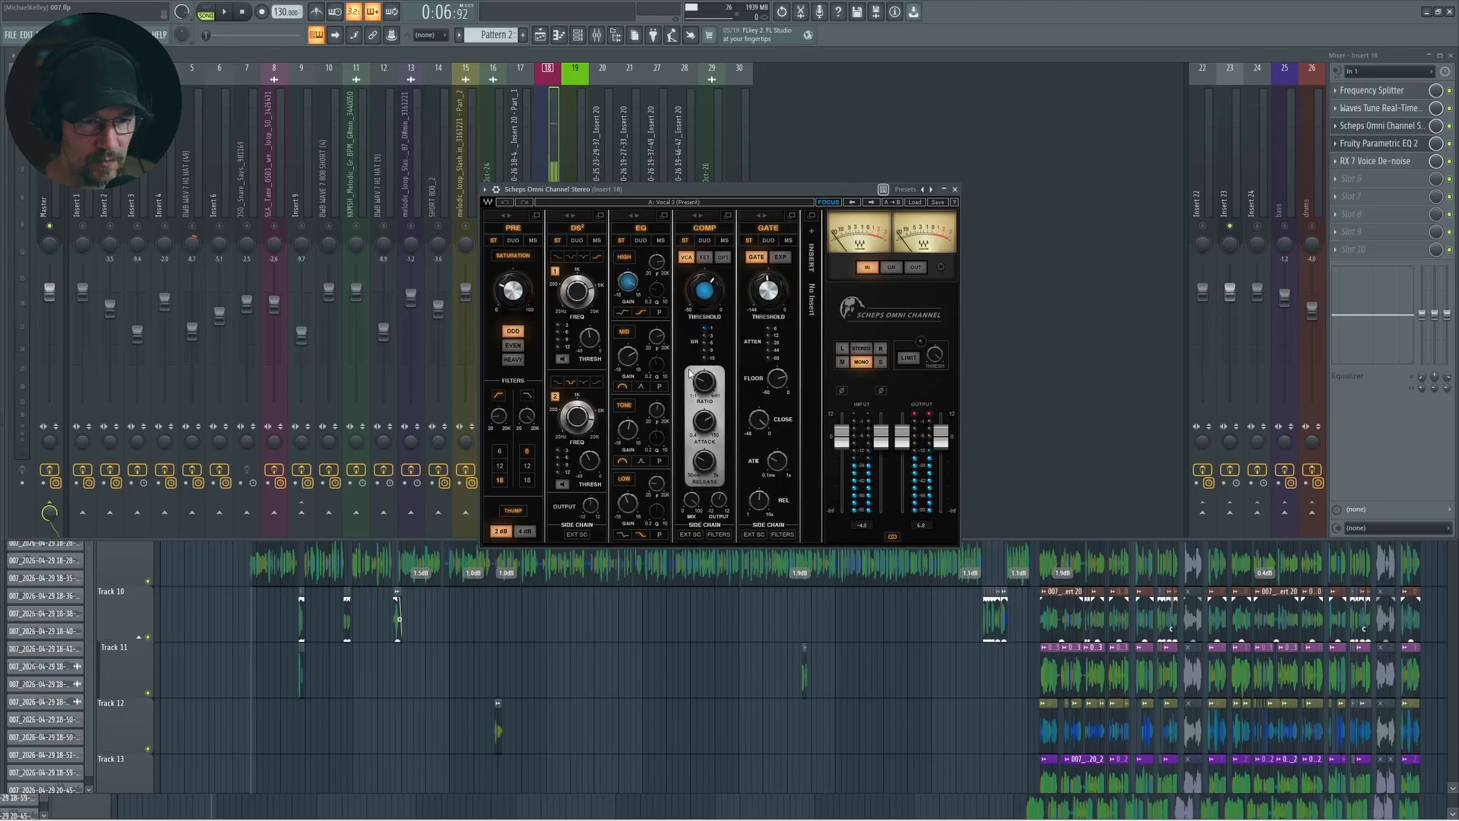
{"action": "left_click", "coordinate": [955, 189]}
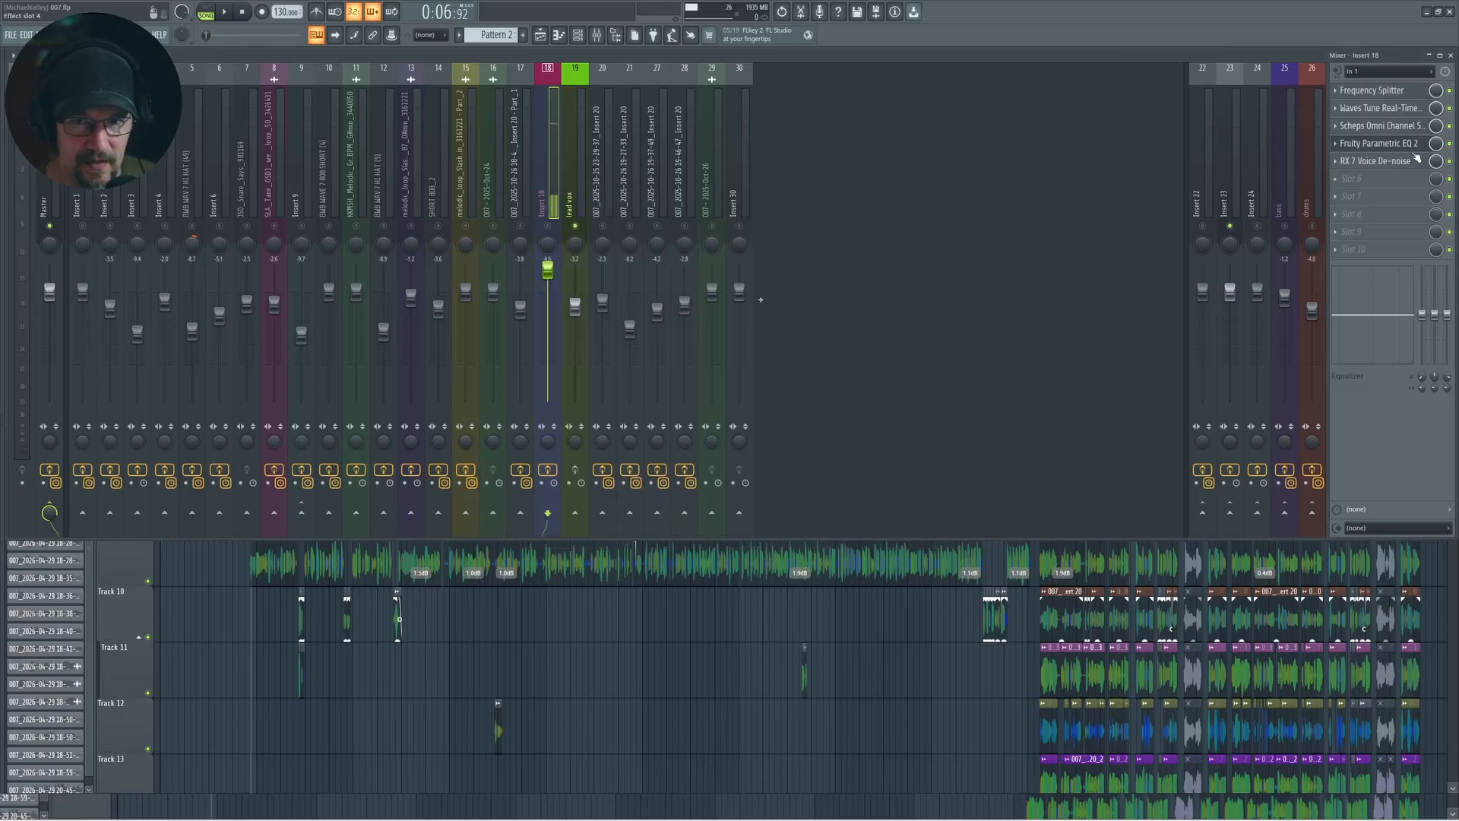
- Review the Fruity Parametric EQ 2 curve and the RX 7 Voice De-noise settings on Insert 18
{"action": "left_click", "coordinate": [1377, 143]}
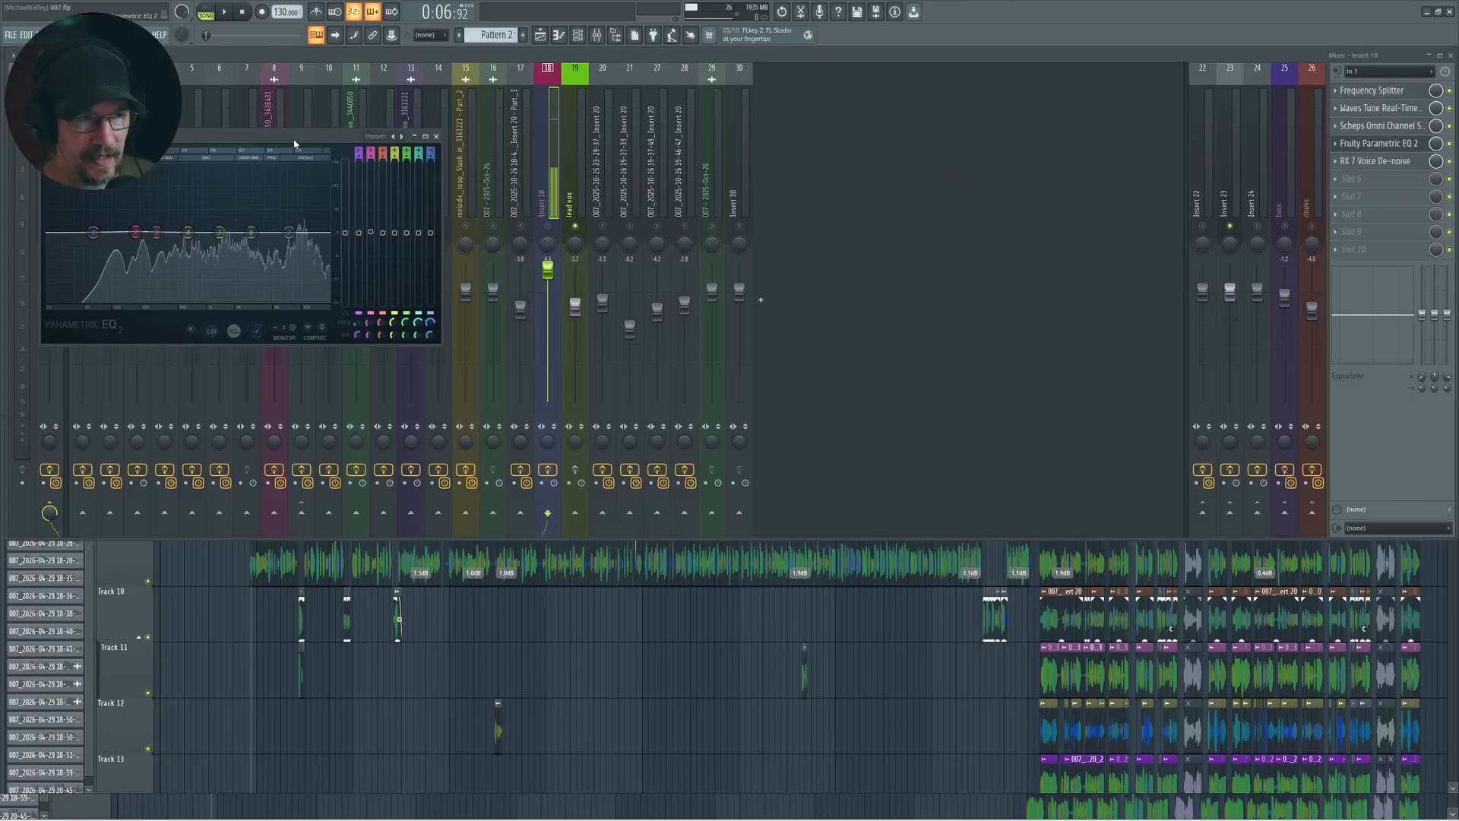
{"action": "left_click_drag", "start_coordinate": [289, 136], "coordinate": [666, 259]}
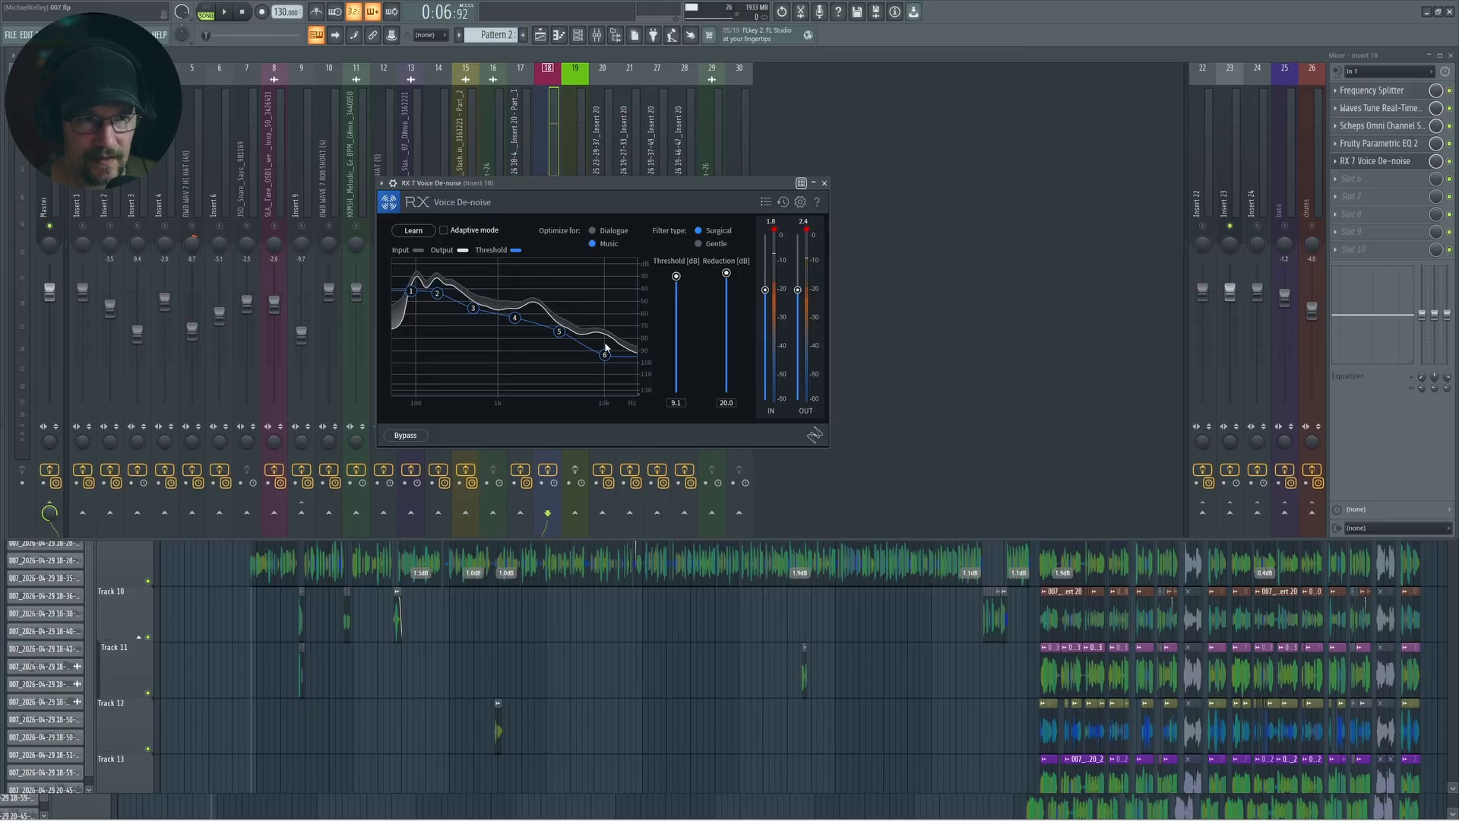
{"action": "left_click", "coordinate": [824, 183]}
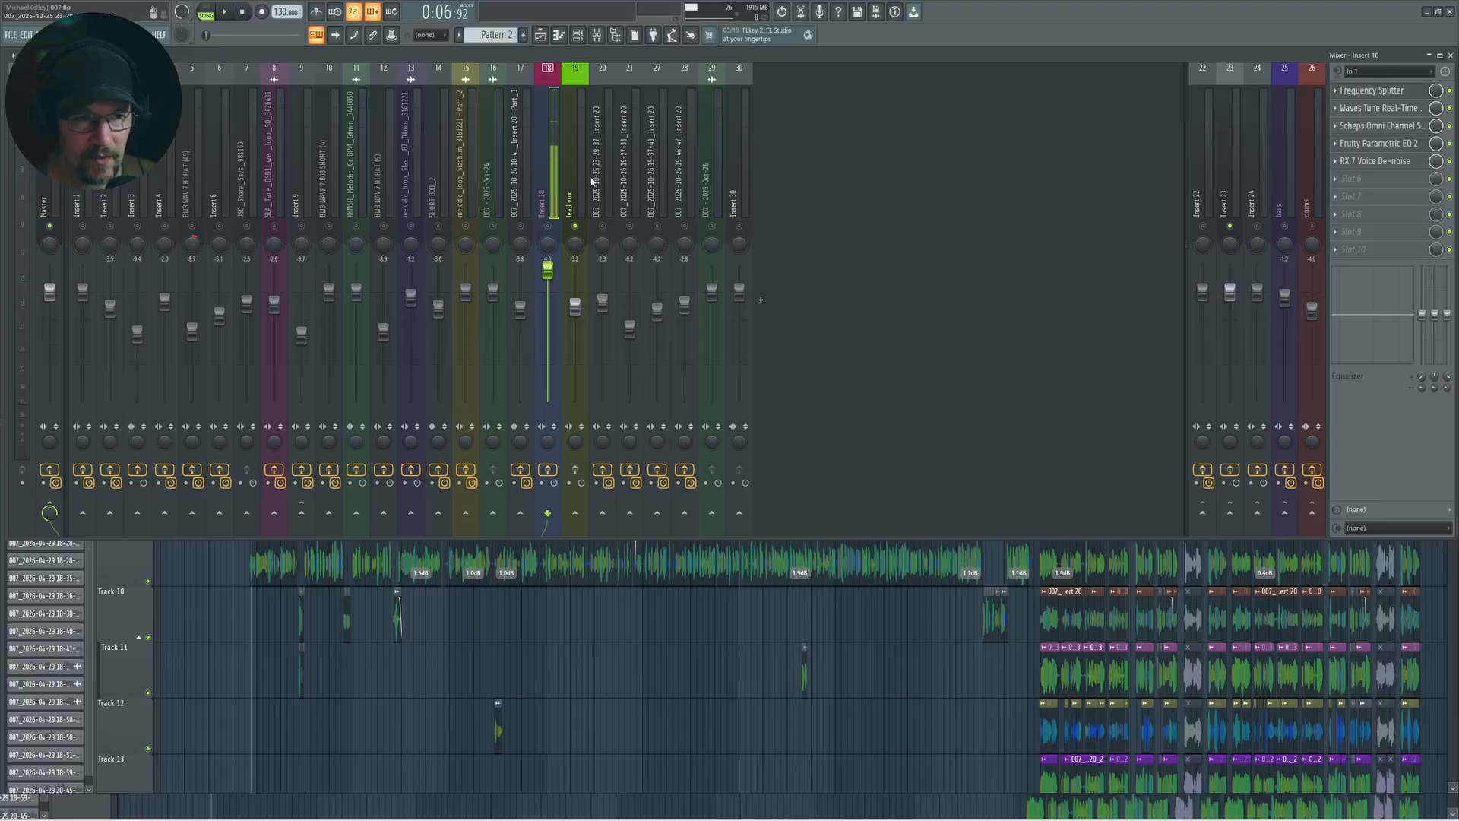
- Audition the first lead verse 1 clip on Track 9 in the playlist
{"action": "left_click", "coordinate": [571, 619]}
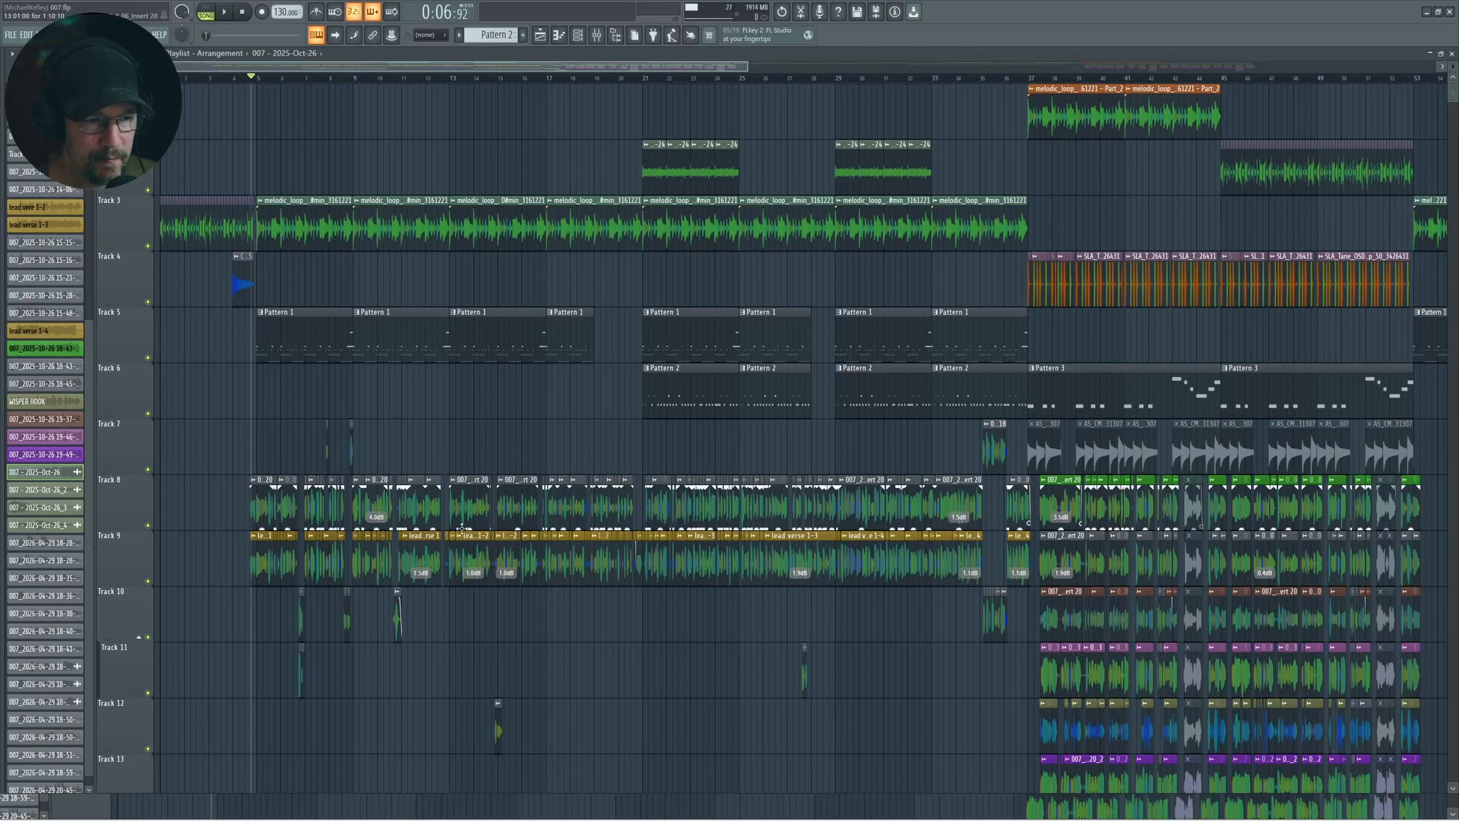
{"action": "scroll", "coordinate": [262, 547], "scroll_direction": "up", "scroll_amount": 3}
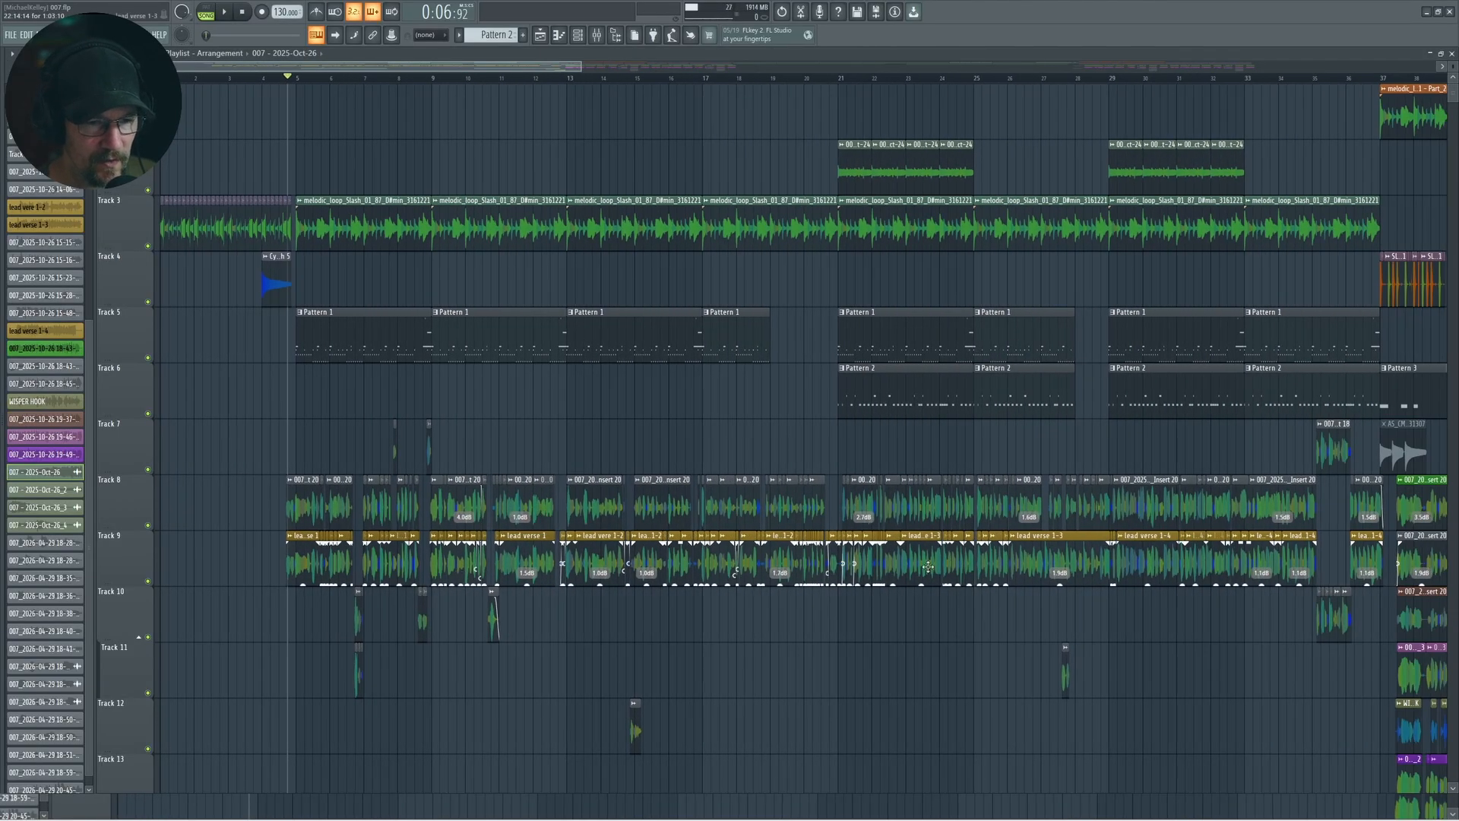
{"action": "left_click", "coordinate": [318, 564]}
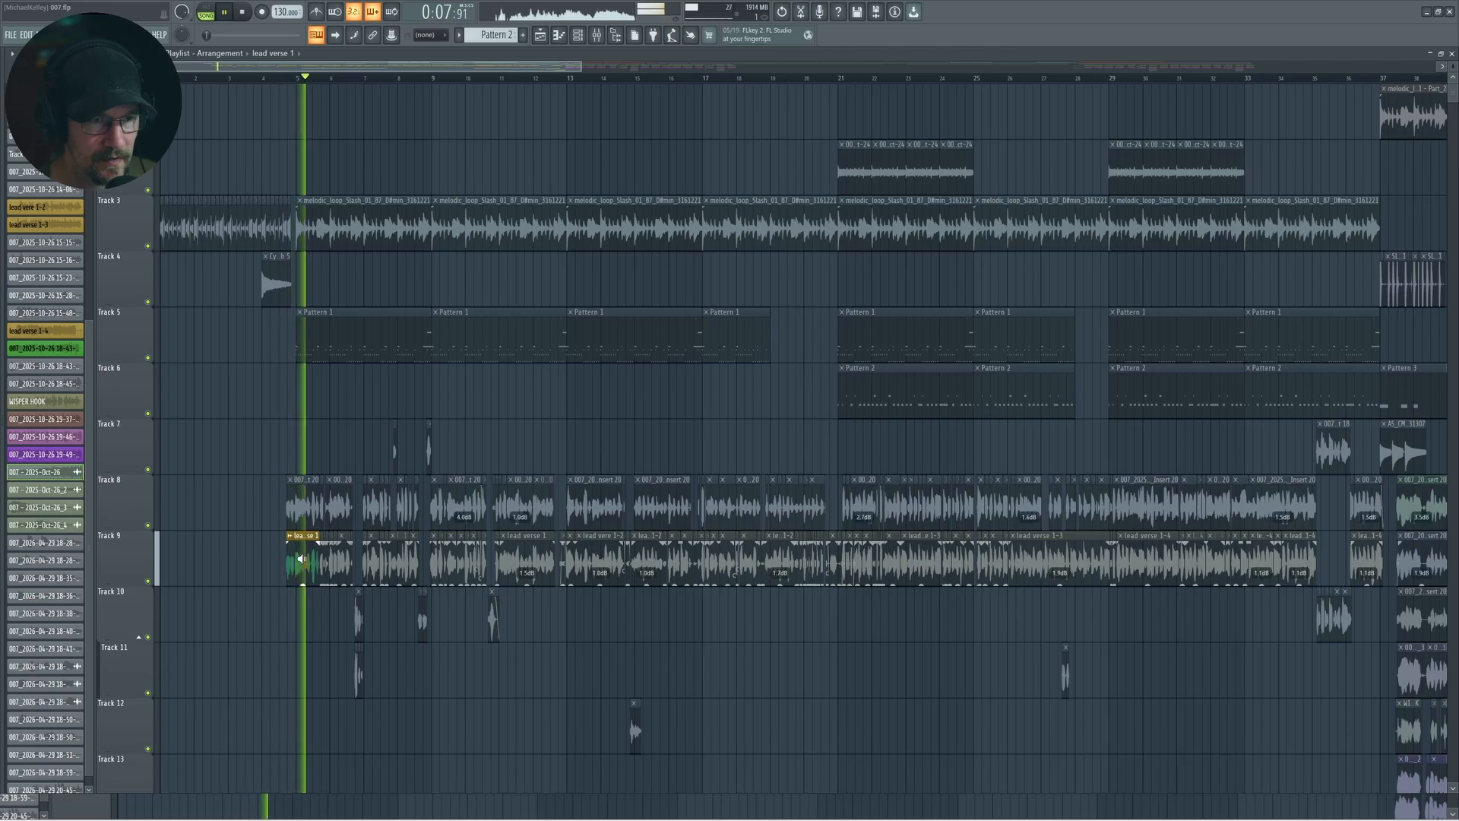
- Check which mixer track the lead verse clips use, and view Insert 18's effect chain again
{"action": "key", "text": "F9"}
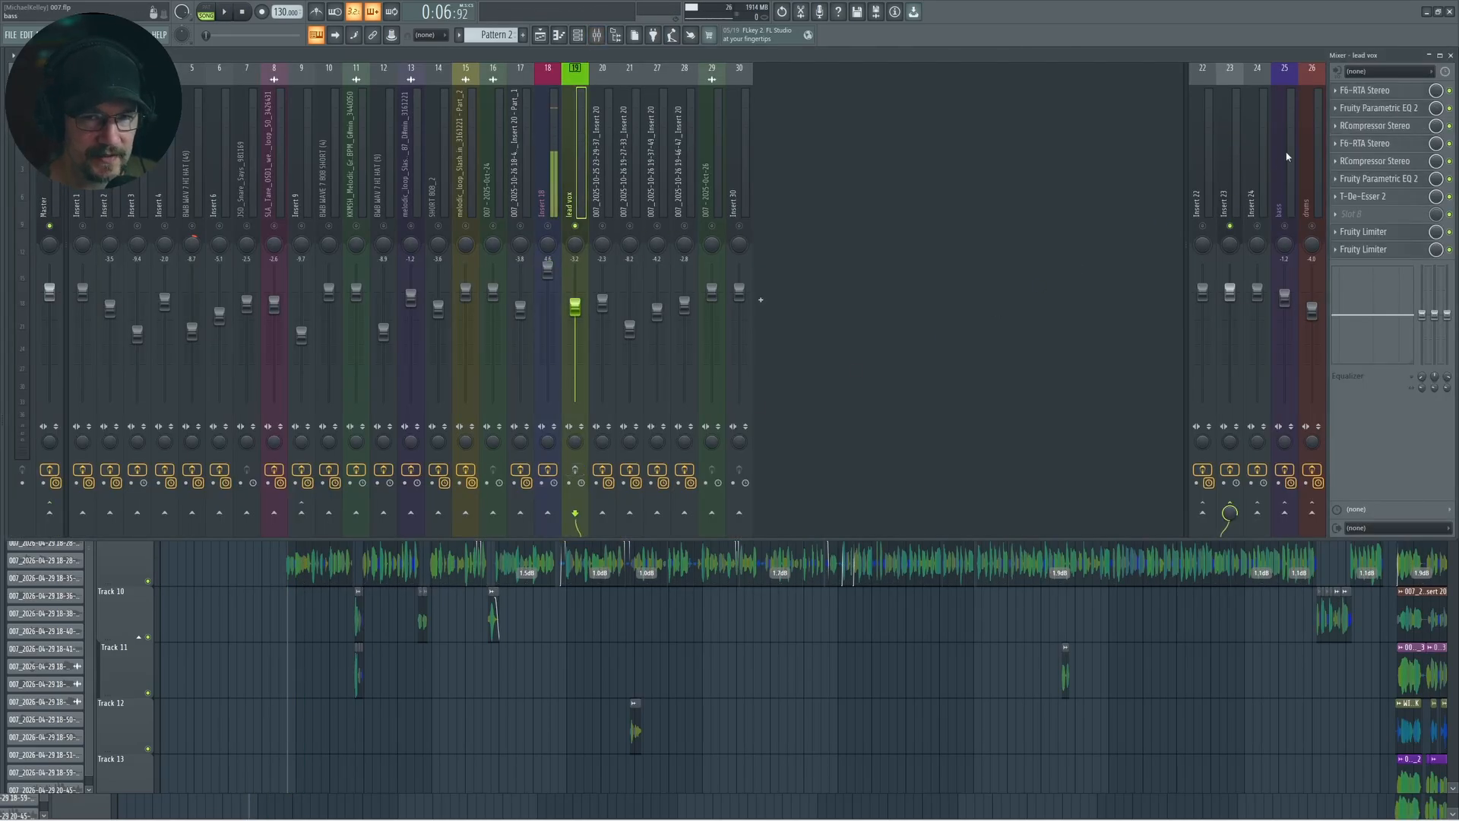
{"action": "key", "text": "F9"}
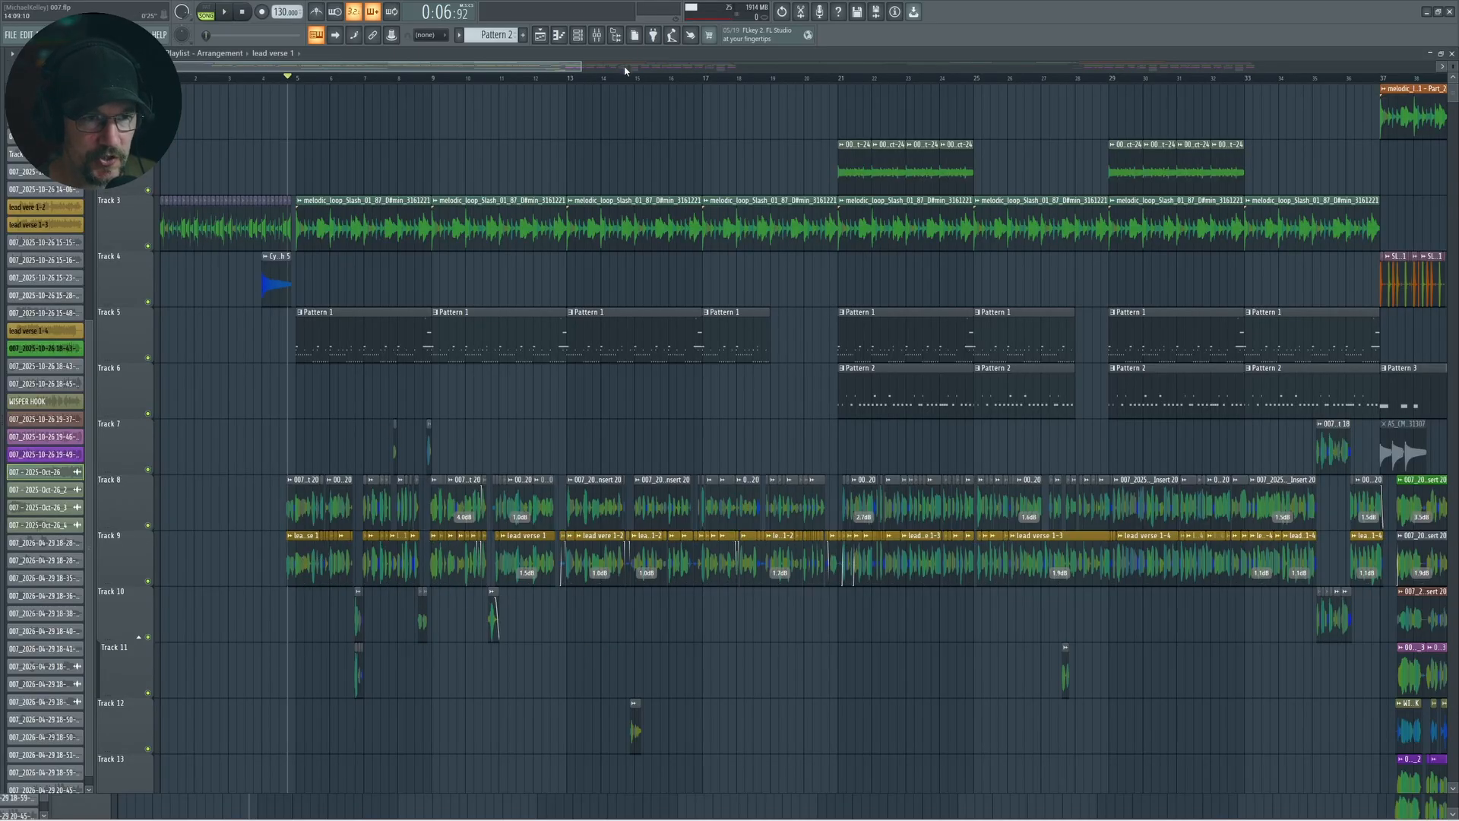
{"action": "left_click", "coordinate": [596, 35]}
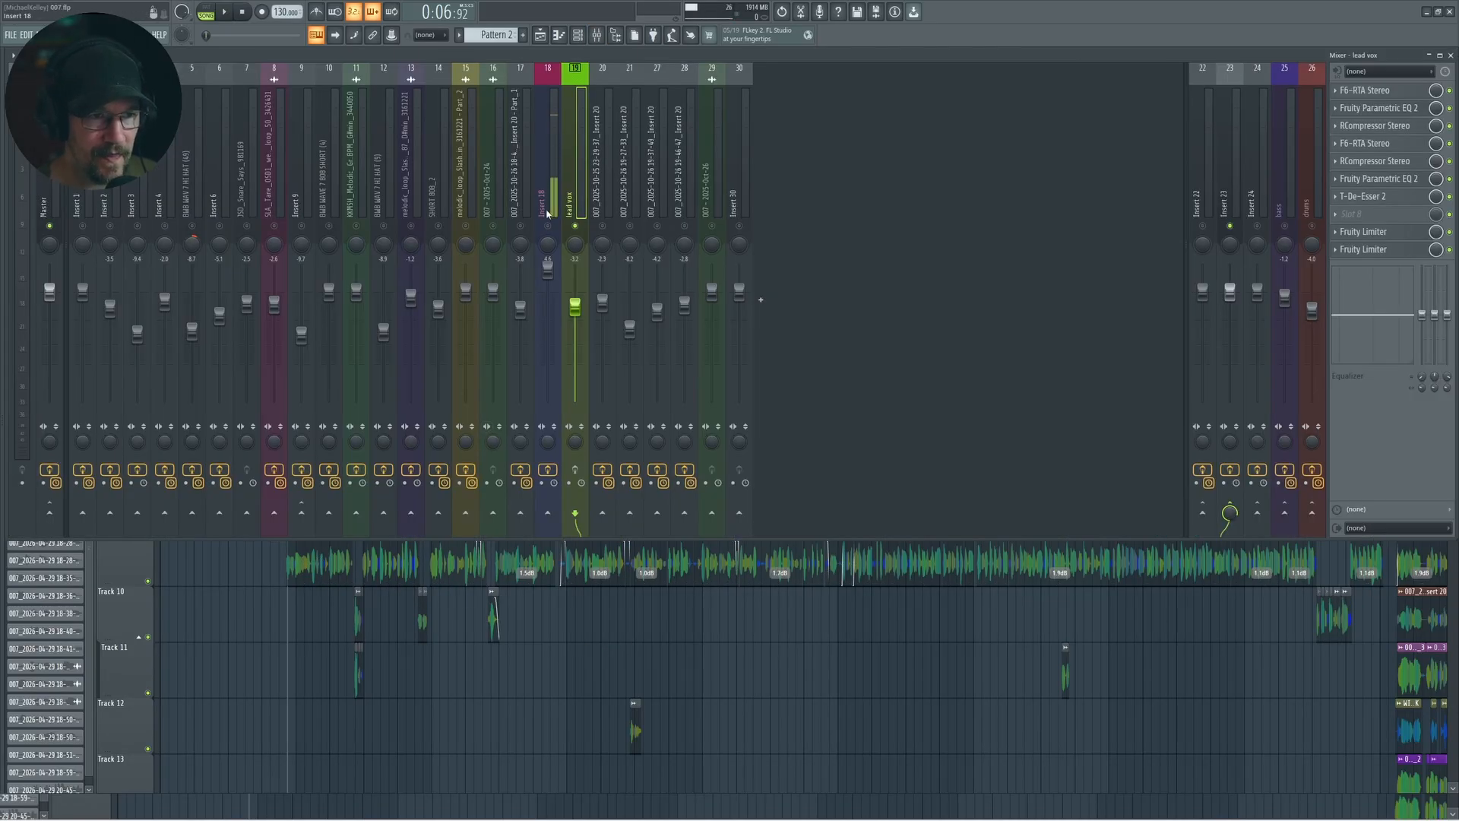
{"action": "left_click", "coordinate": [559, 135]}
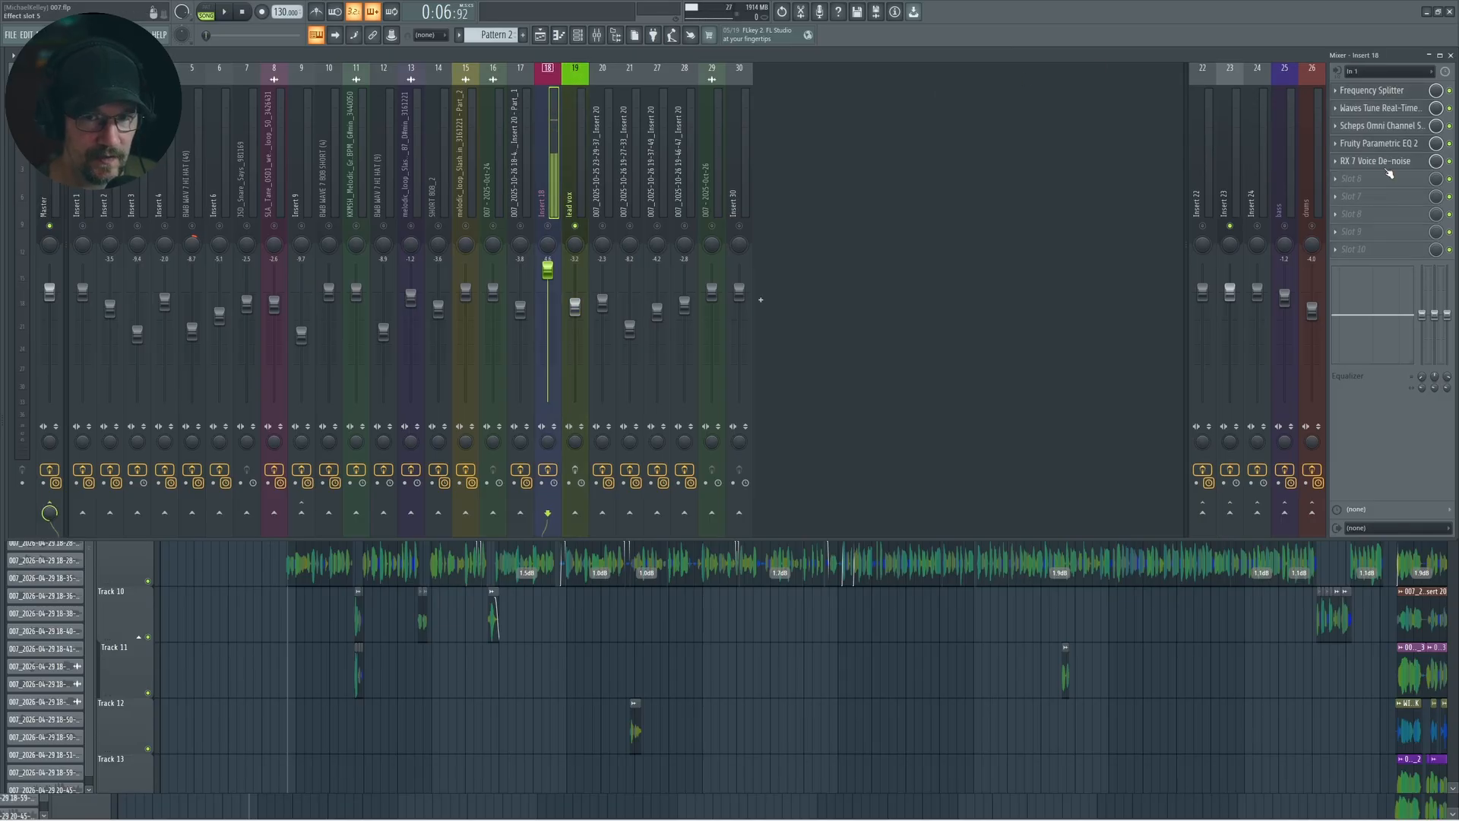
- Play the first verse in the playlist to hear the vocals with the lead vox effects off, and stop playback
{"action": "key", "text": "F9"}
{"action": "key", "text": "space"}
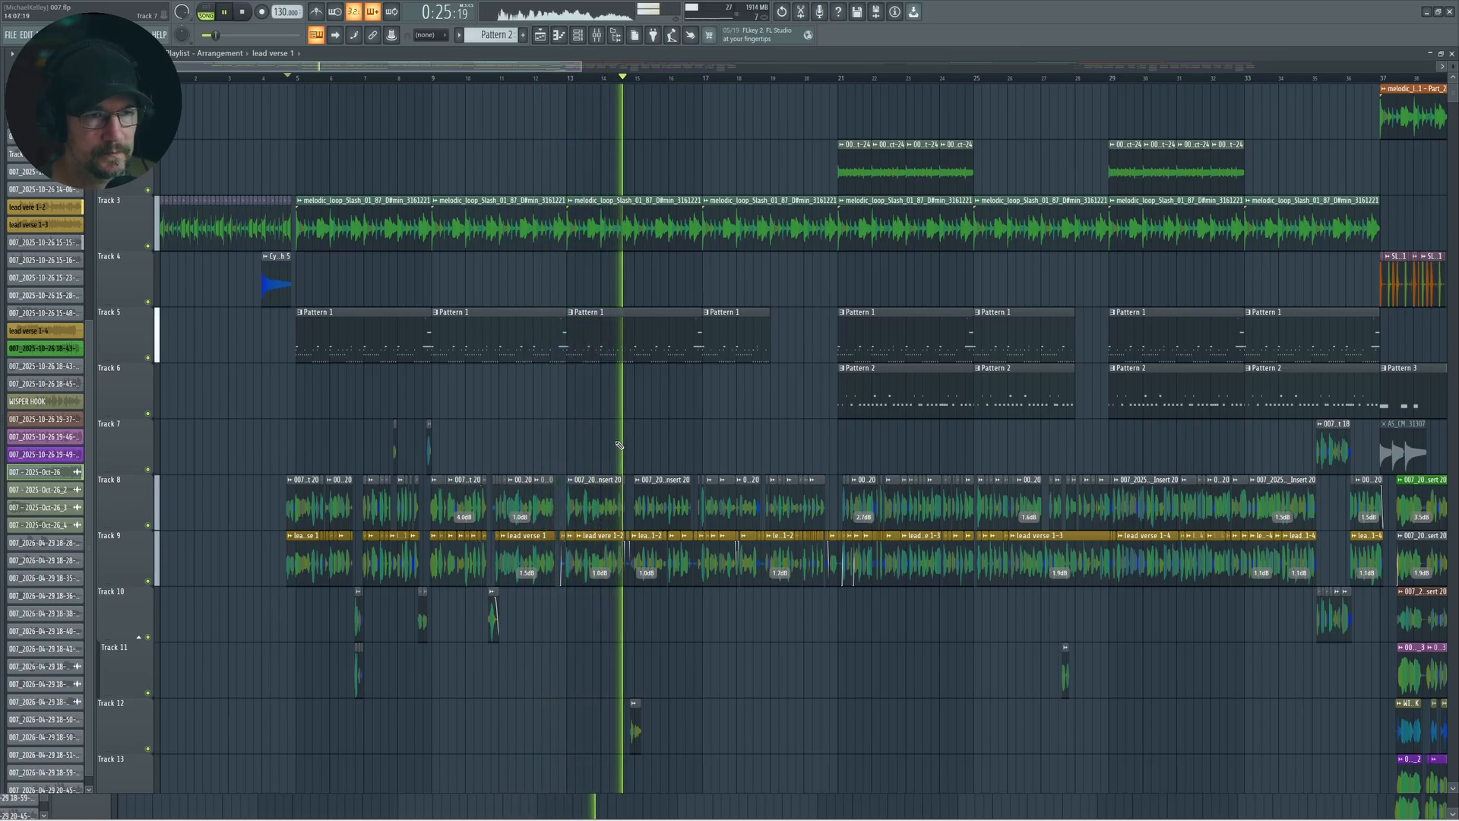
{"action": "key", "text": "space"}
- Enable the effect slots on the lead vox mixer track and play the verse to hear the processed vocal
{"action": "key", "text": "F9"}
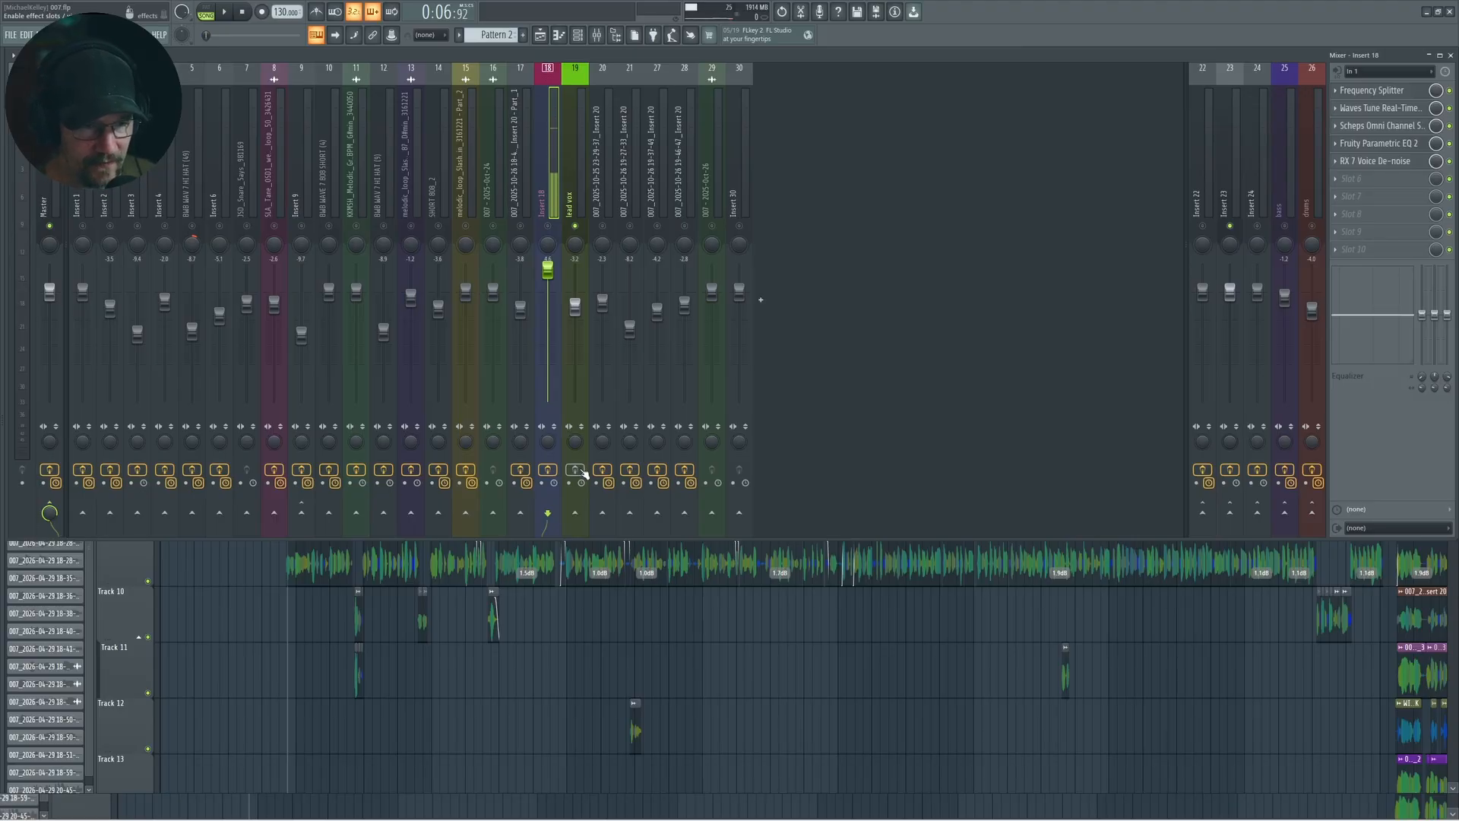
{"action": "key", "text": "space"}
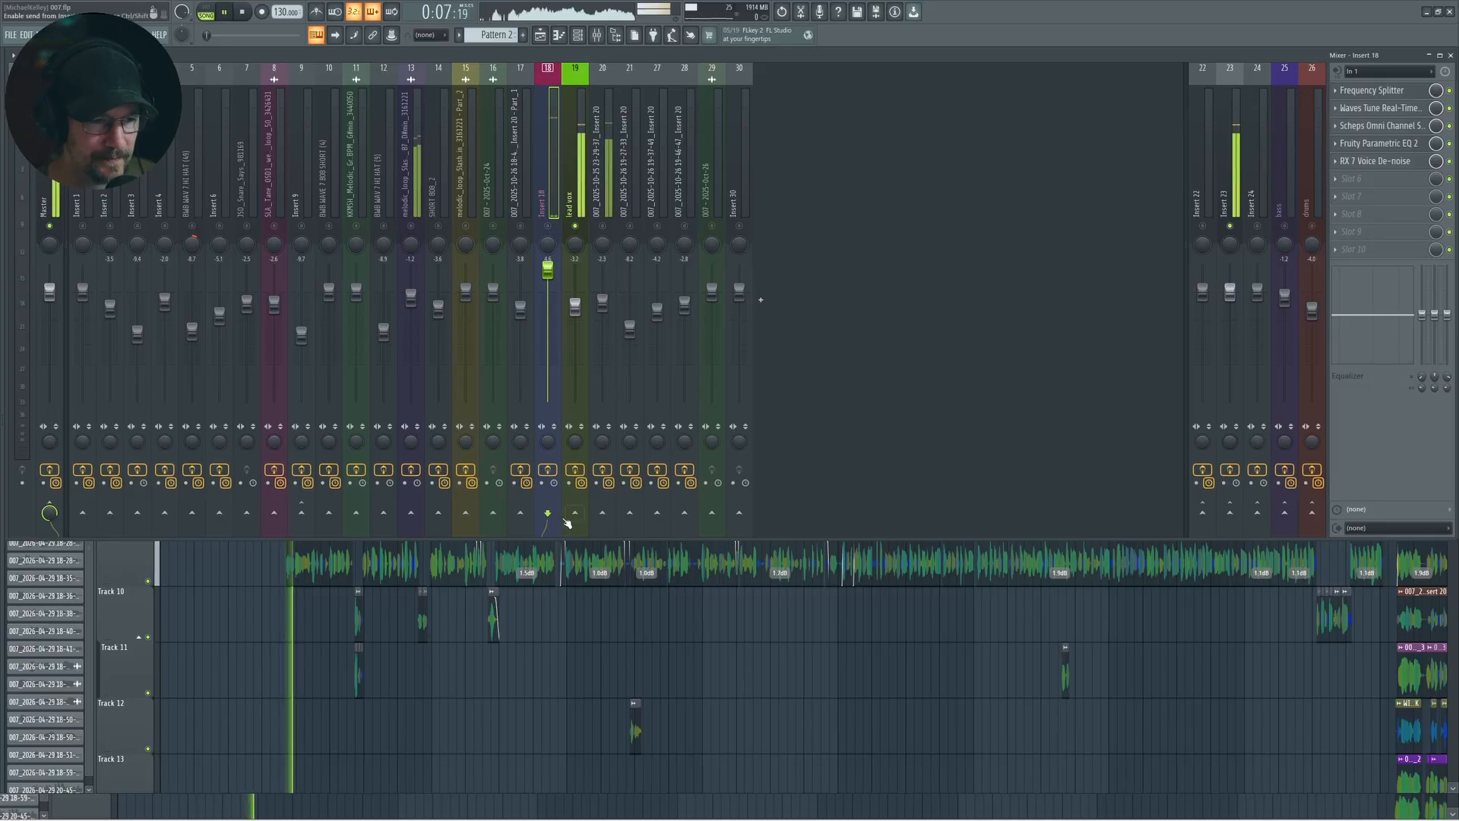
{"action": "left_click", "coordinate": [472, 684]}
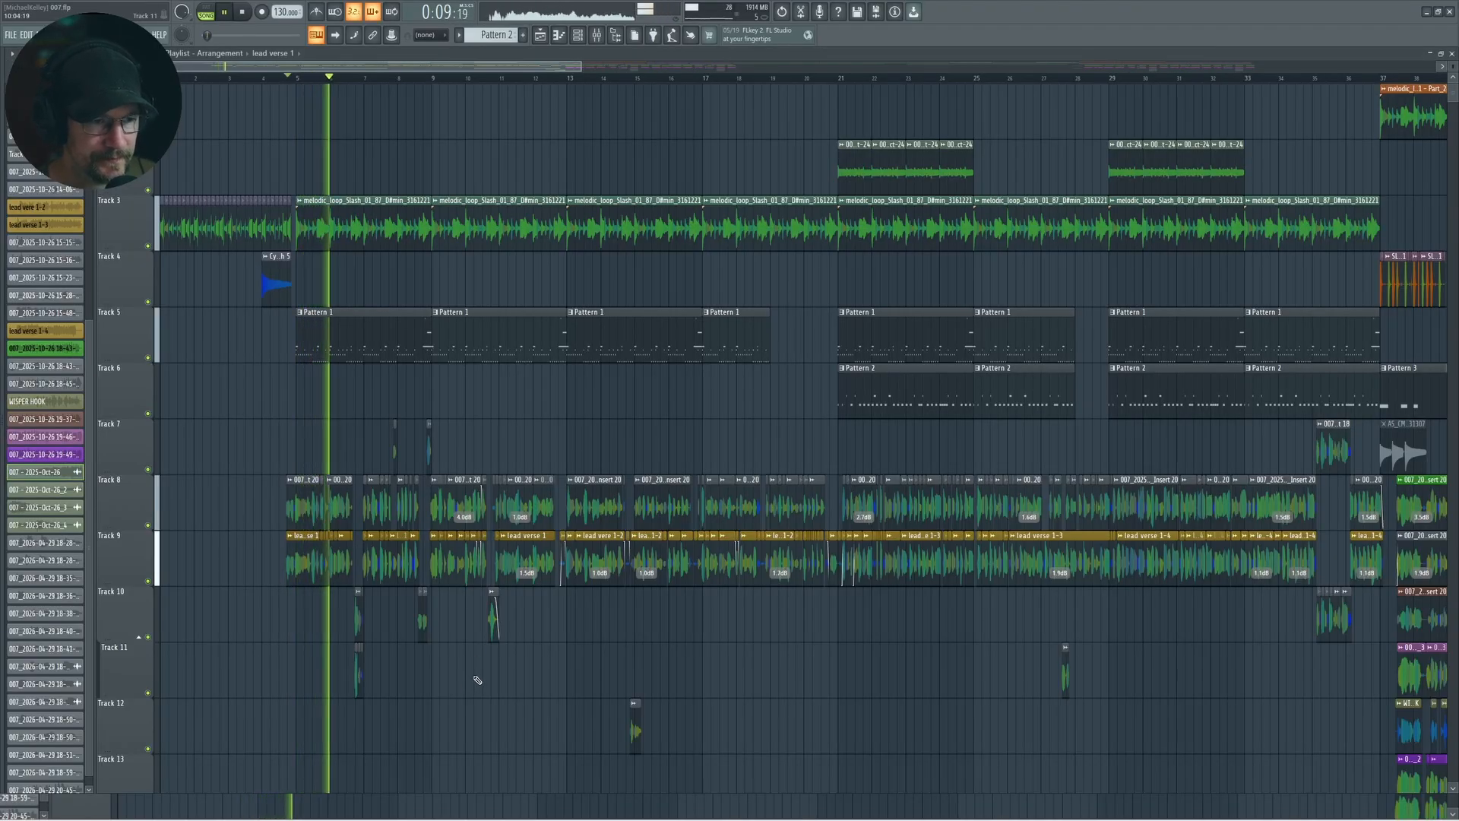
{"action": "key", "text": "space"}
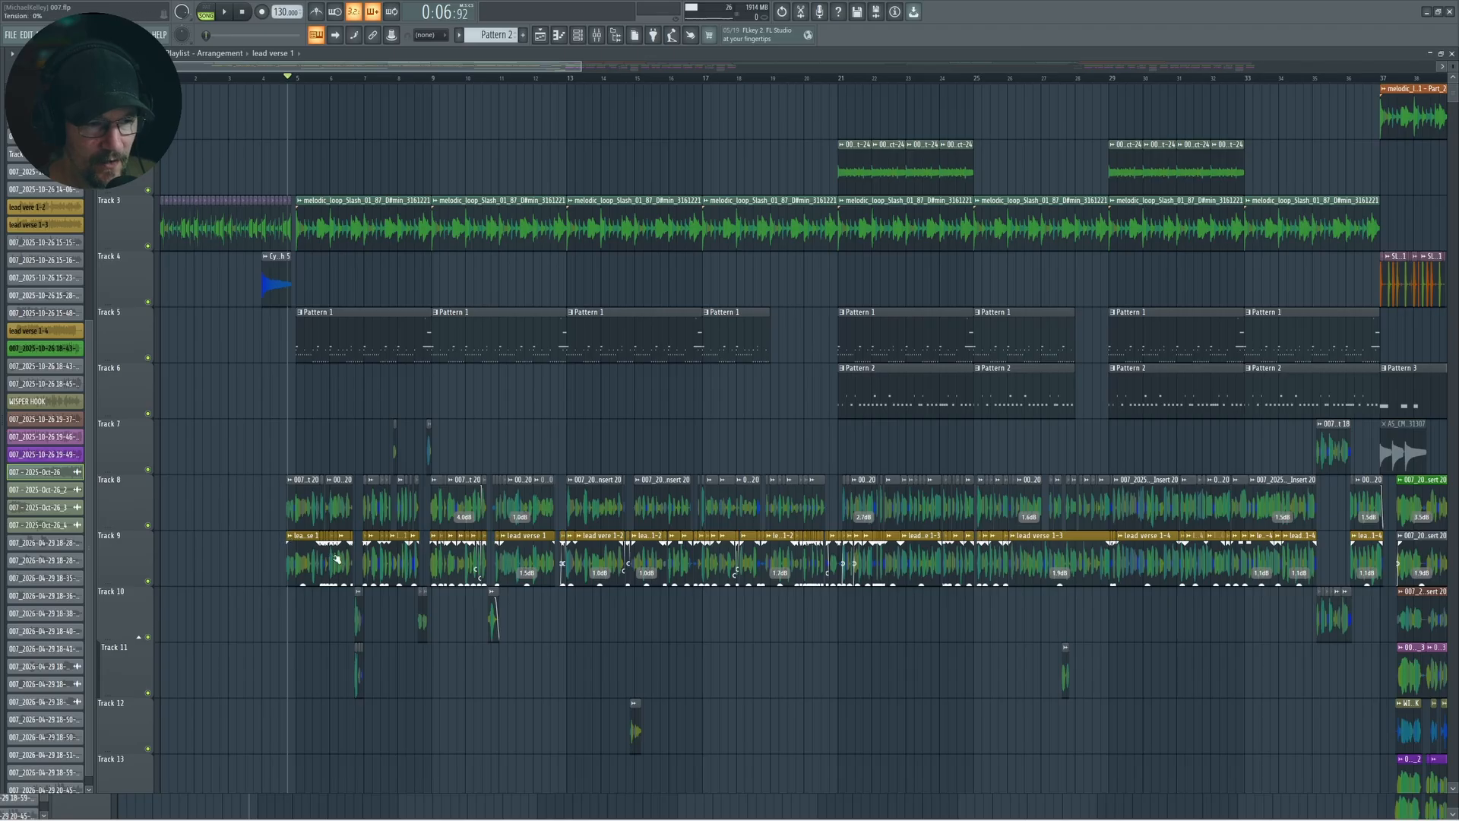
- Play the soloed verse repeatedly while toggling the lead vox mixer track's effect slots to compare the dry and processed vocal
{"action": "left_click", "coordinate": [597, 35]}
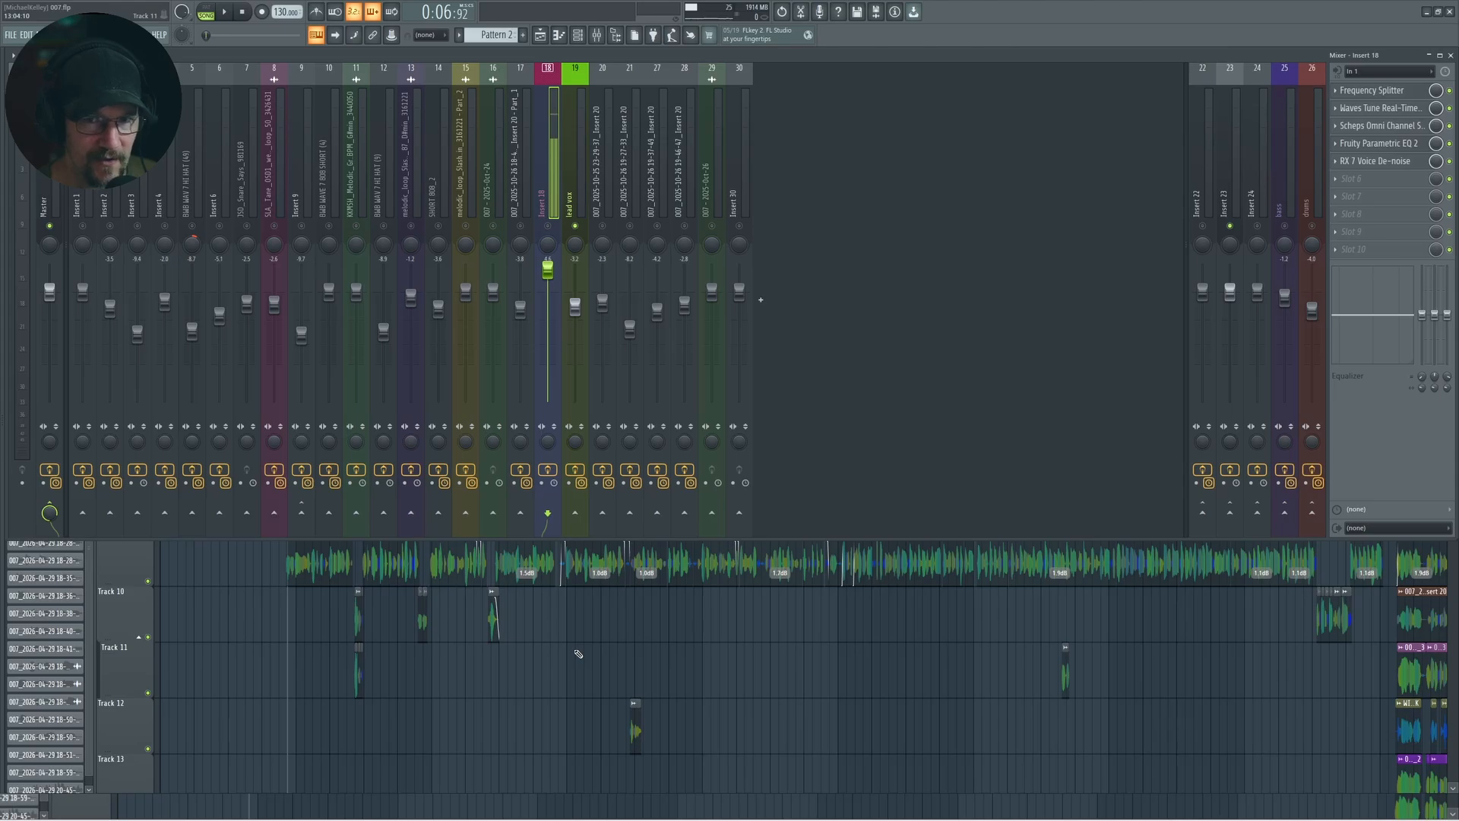
{"action": "key", "text": "space"}
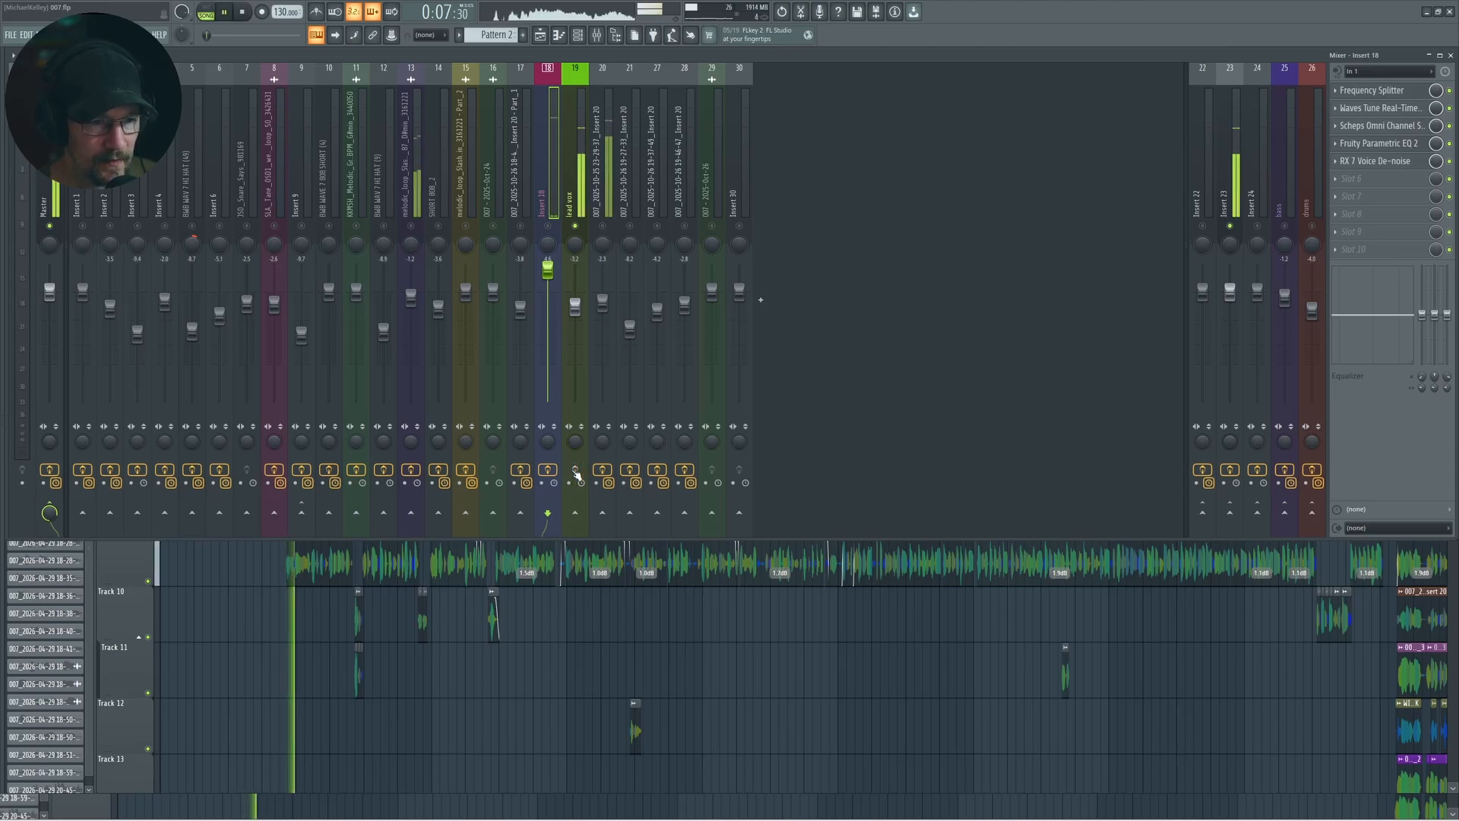
{"action": "key", "text": "space"}
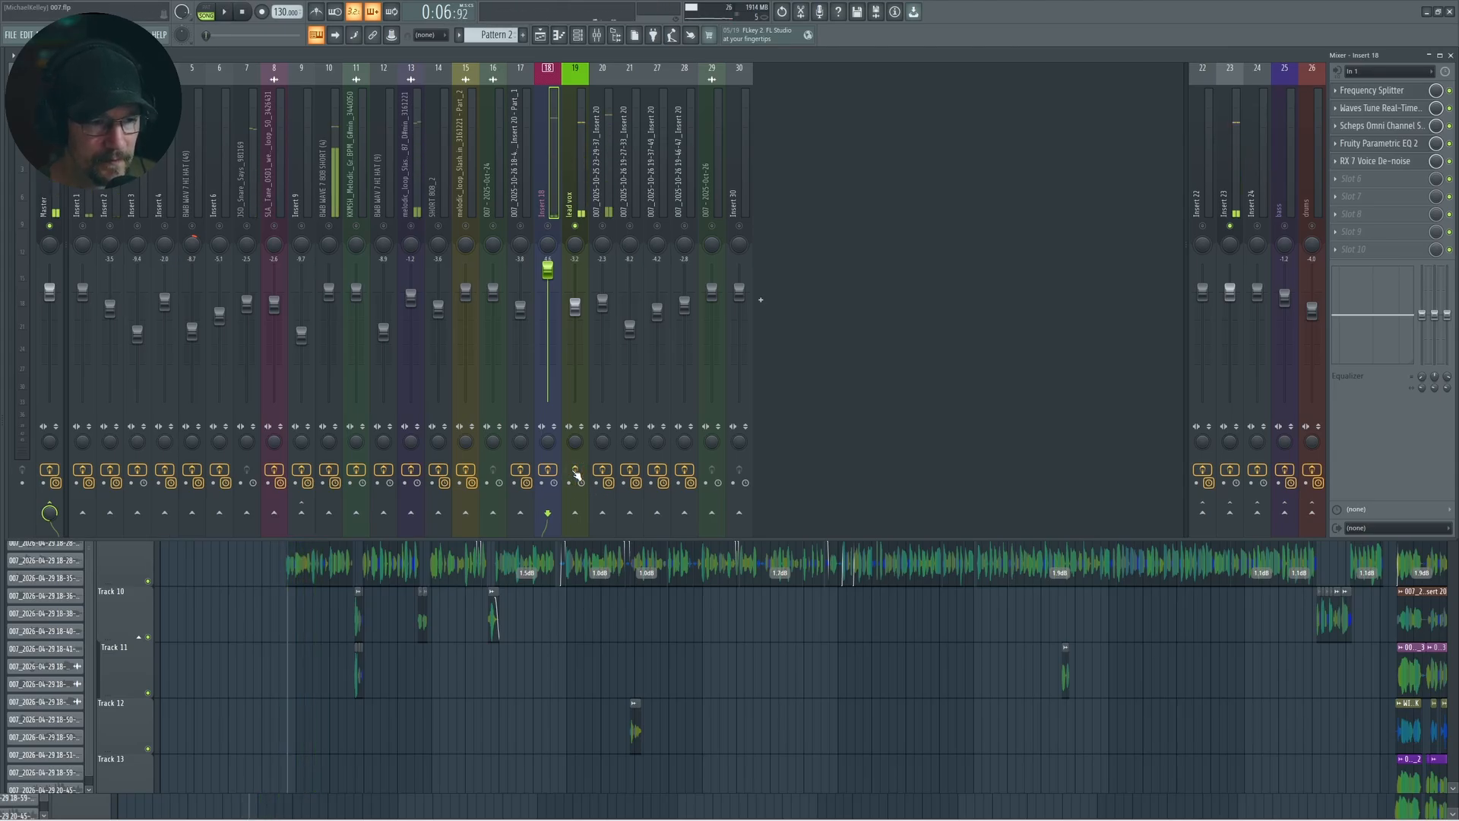
{"action": "key", "text": "space"}
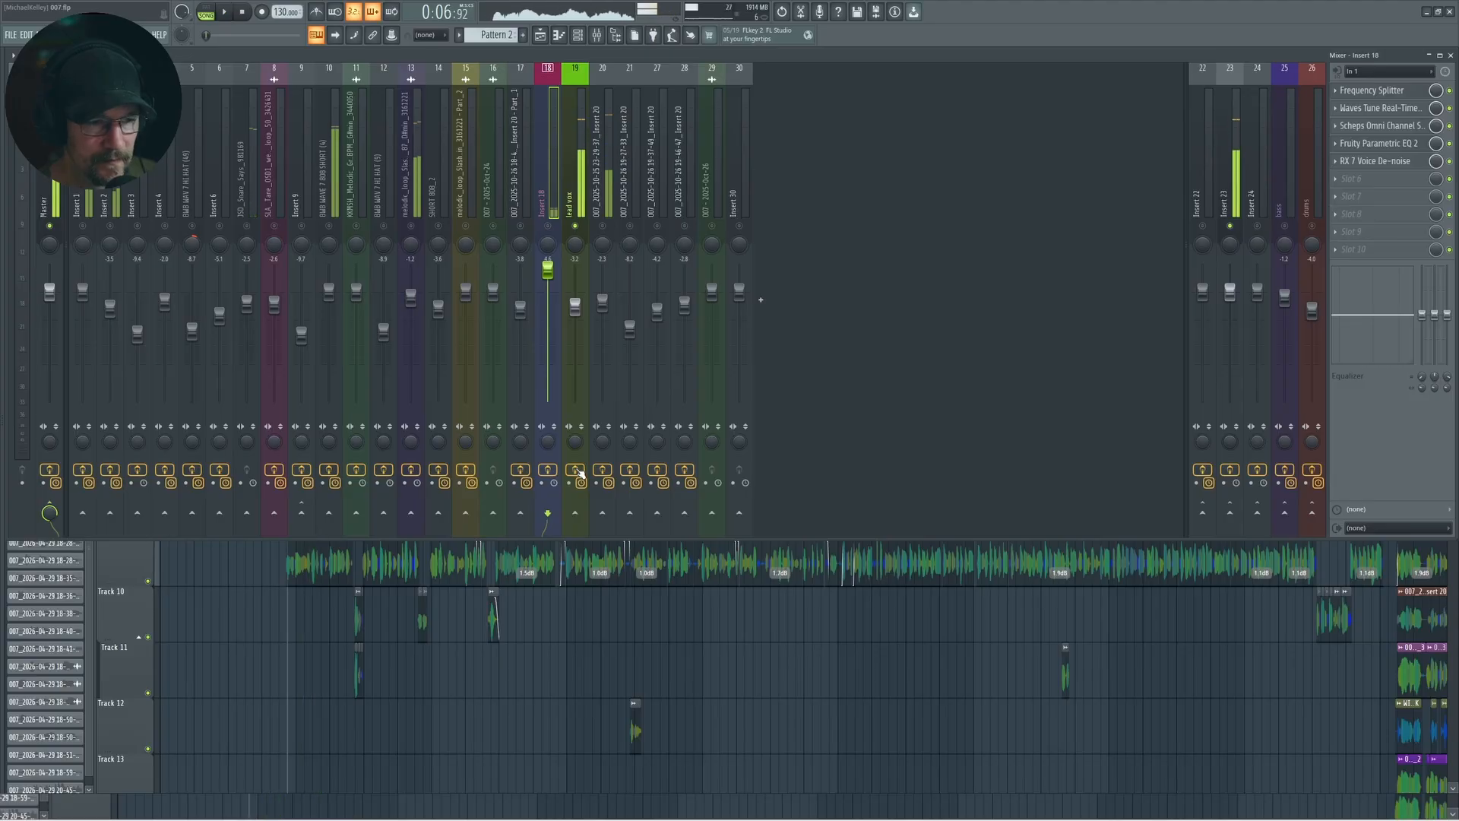
{"action": "key", "text": "space"}
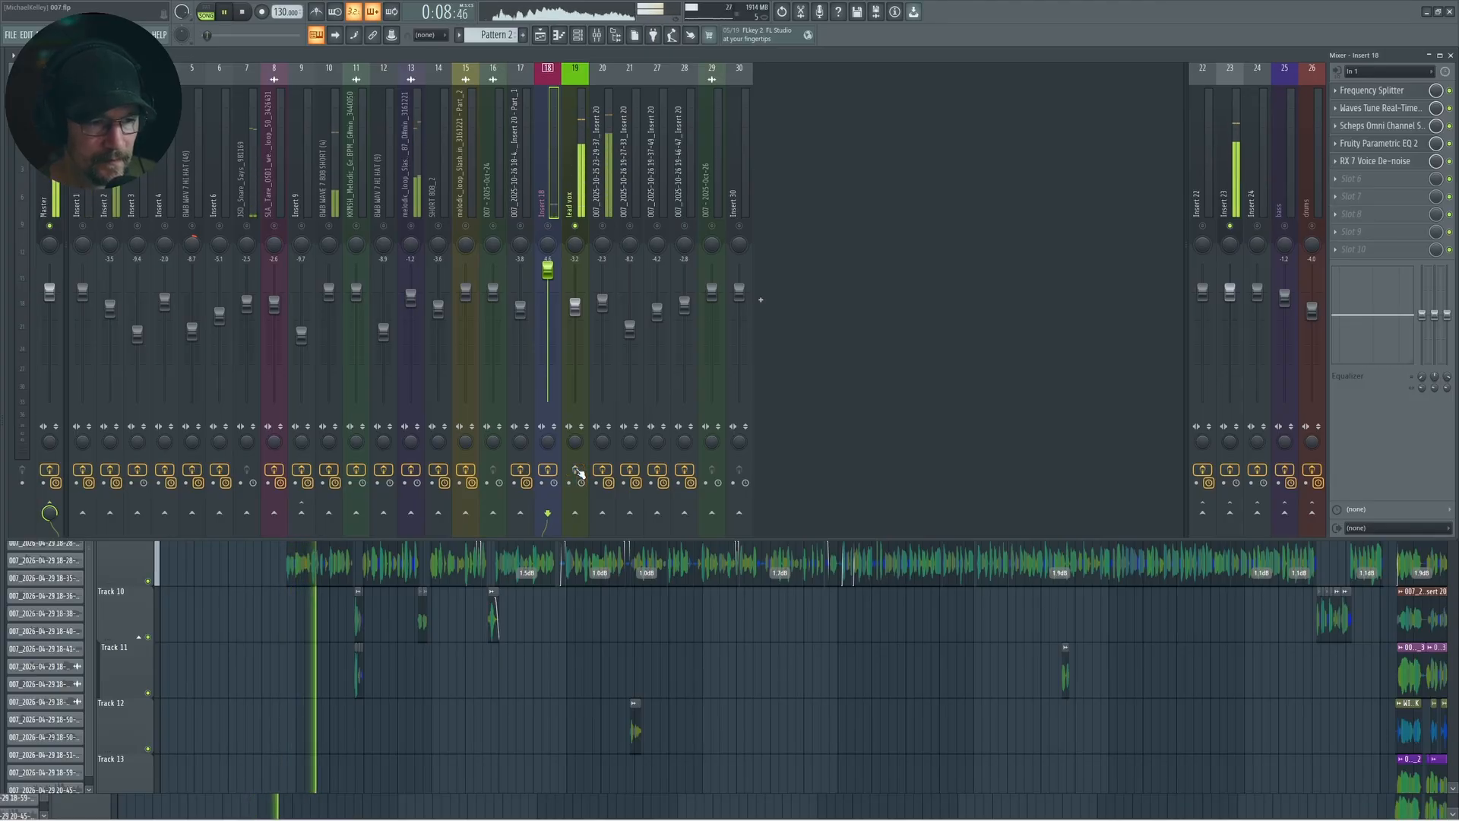
{"action": "key", "text": "space"}
{"action": "left_click", "coordinate": [578, 469]}
{"action": "key", "text": "space"}
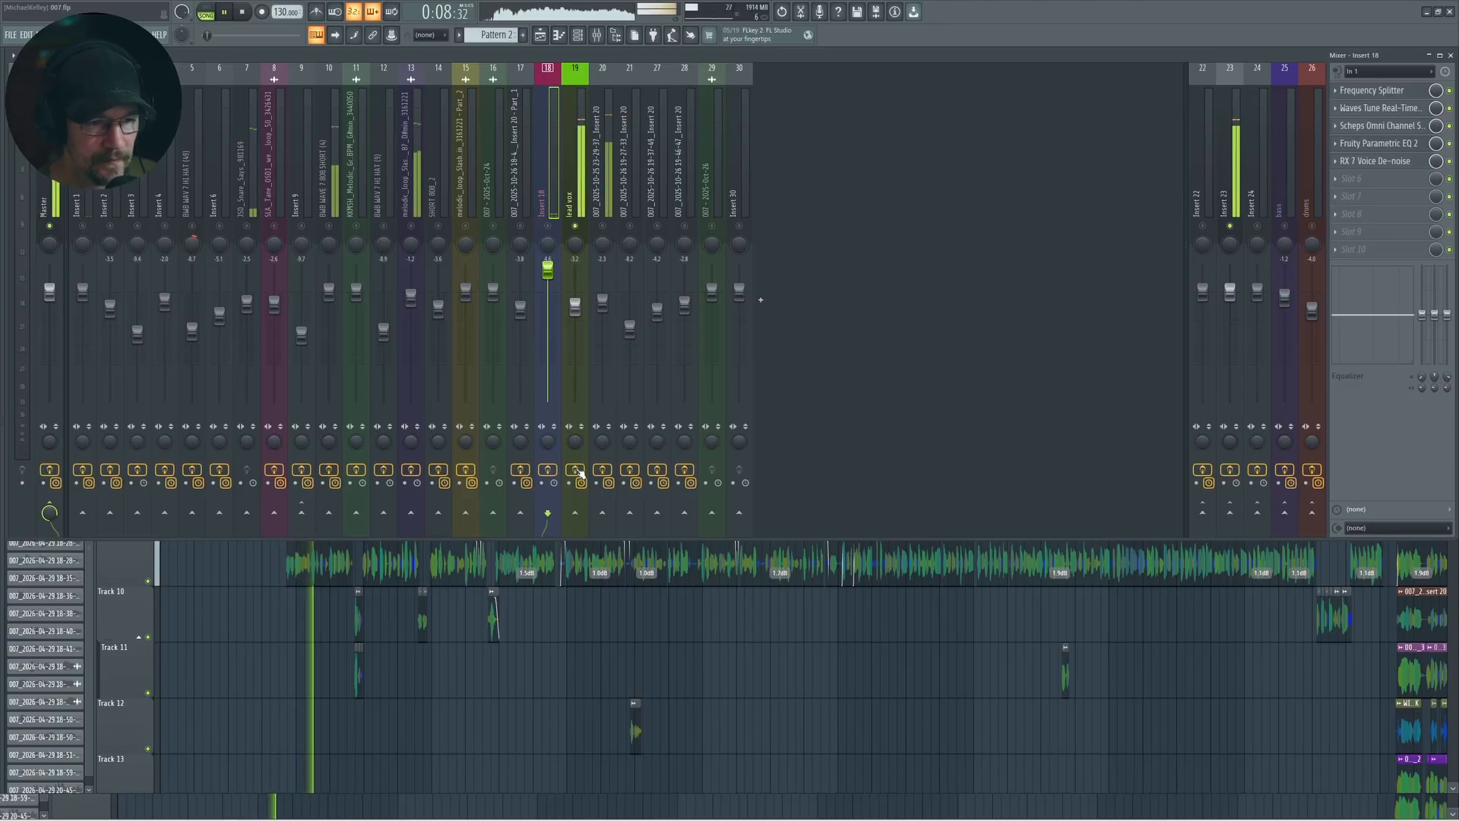
{"action": "key", "text": "space"}
{"action": "left_click", "coordinate": [578, 470]}
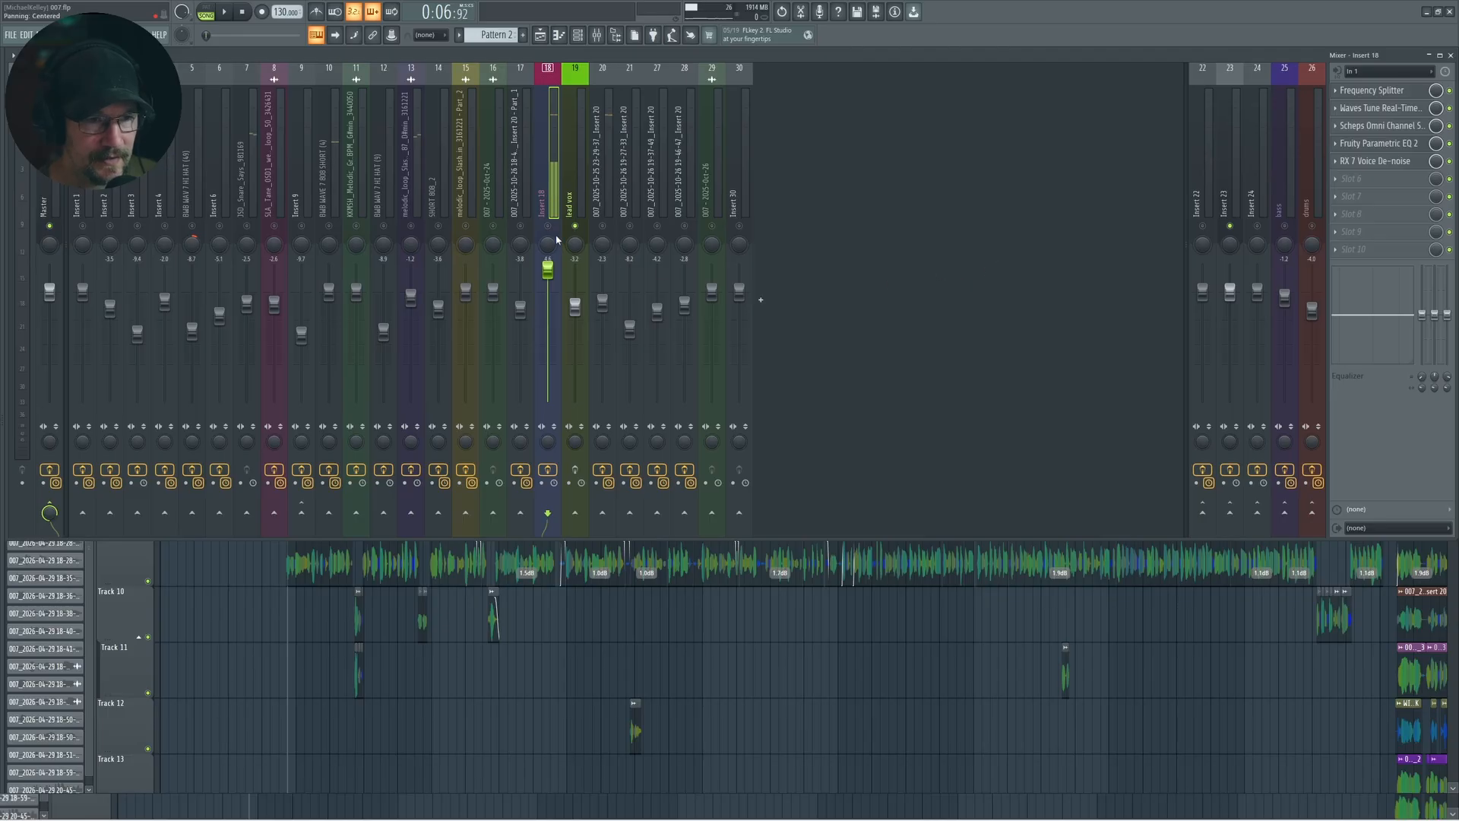
- Unsolo the lead vox mixer track, mute mixer track 20, and play the verse with the full beat
{"action": "right_click", "coordinate": [576, 226]}
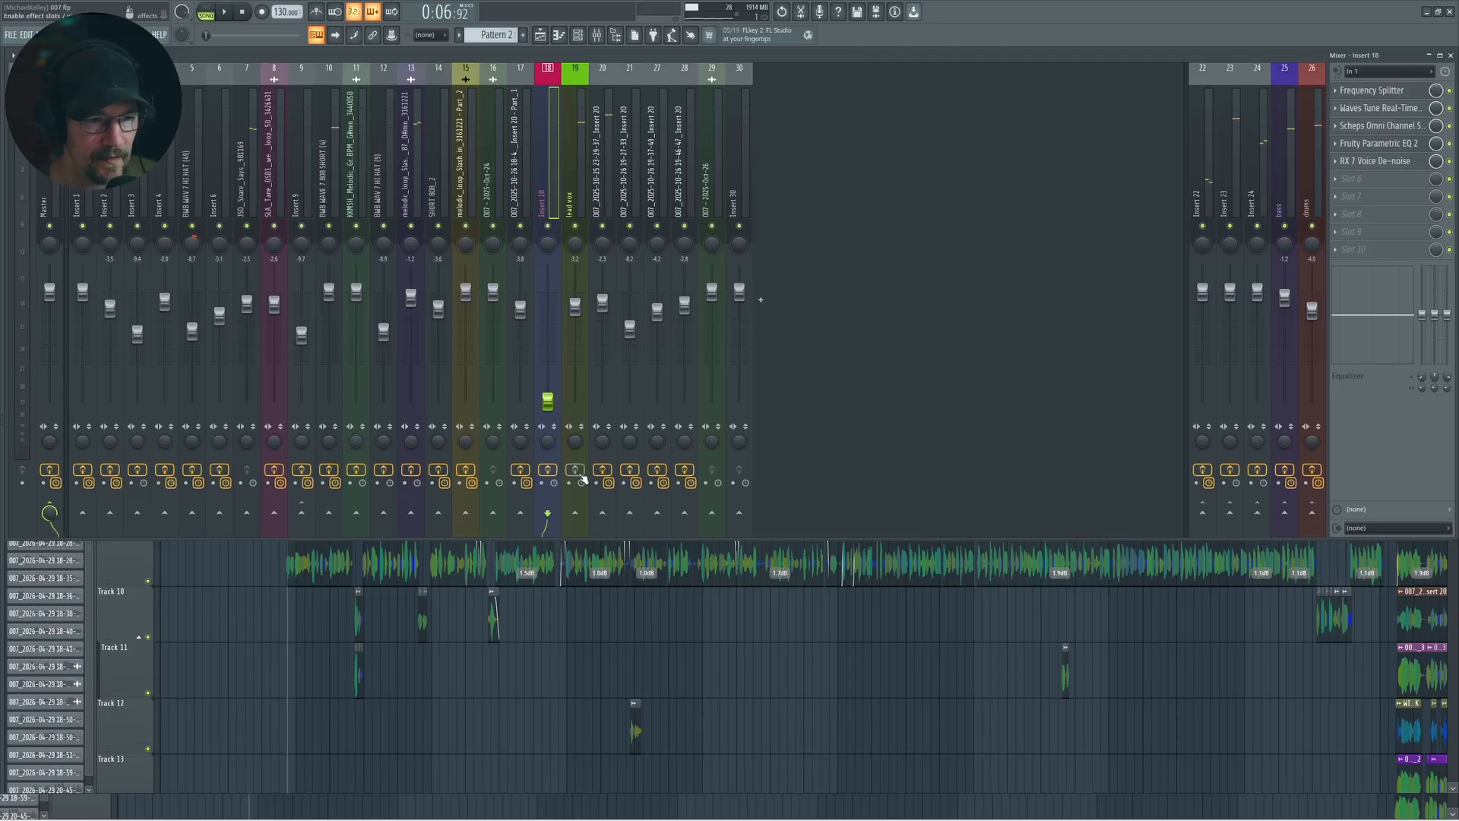
{"action": "key", "text": "space"}
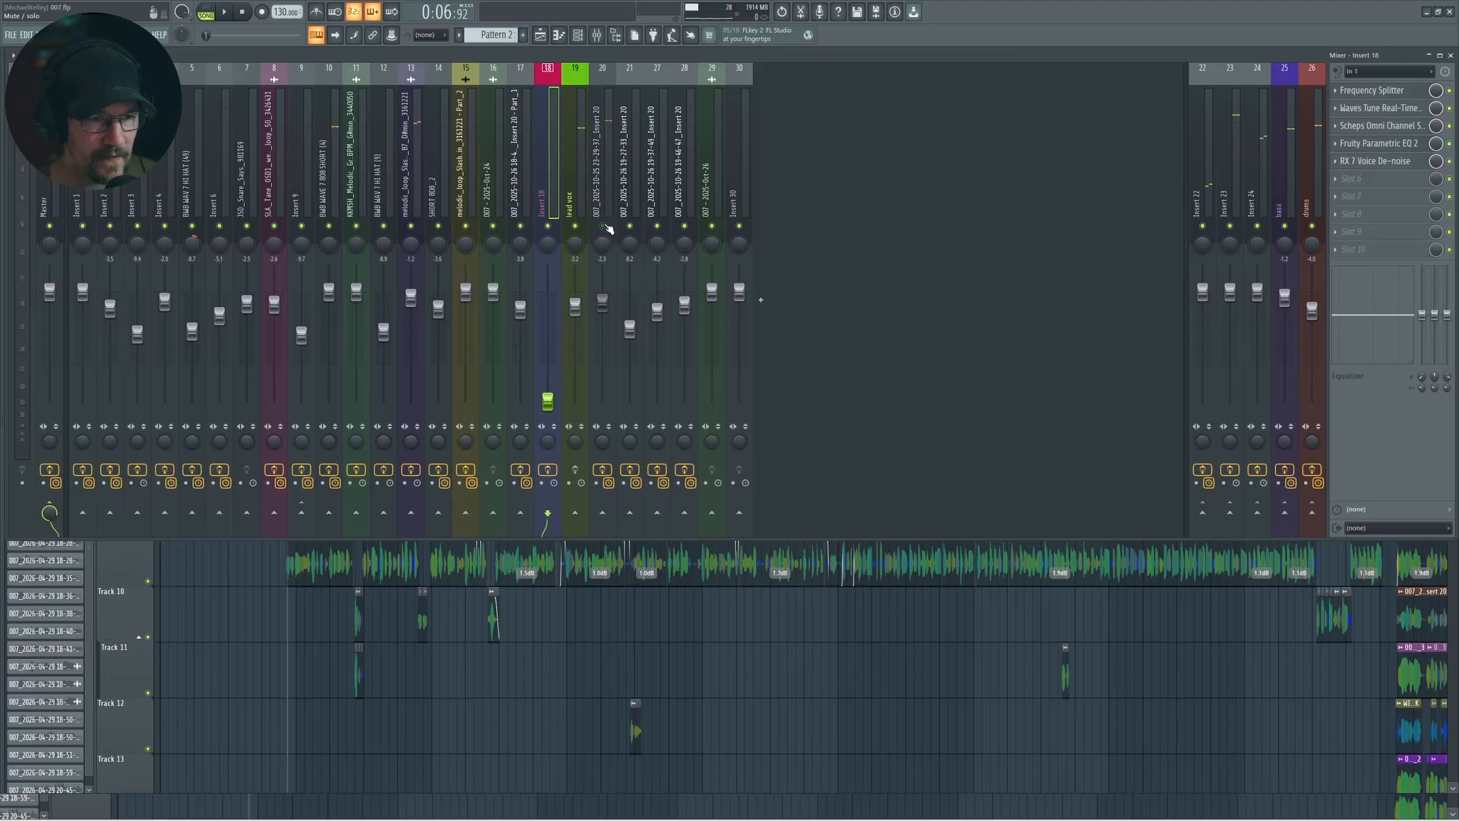
{"action": "left_click", "coordinate": [404, 650]}
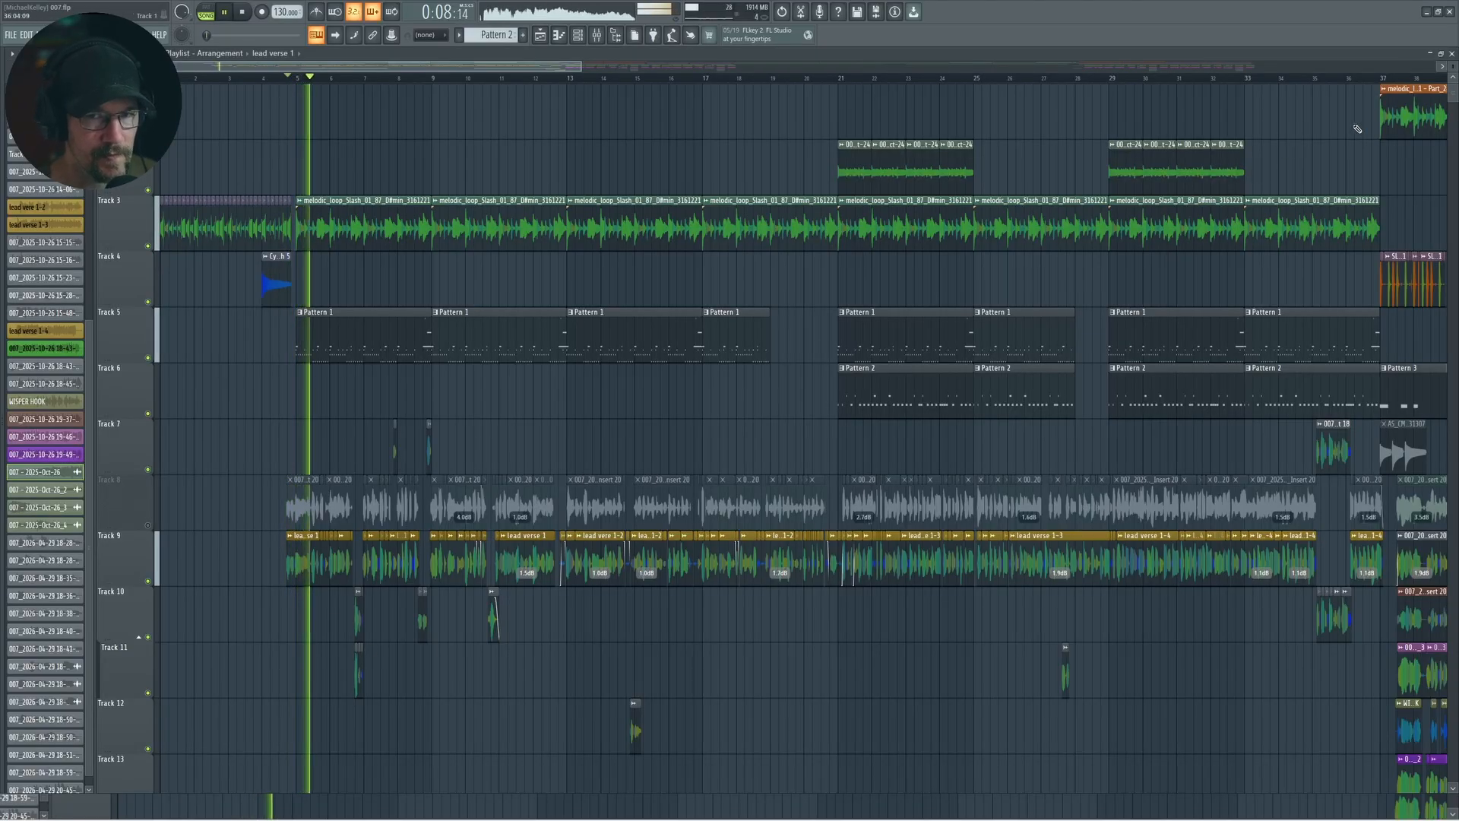
{"action": "left_click", "coordinate": [1452, 54]}
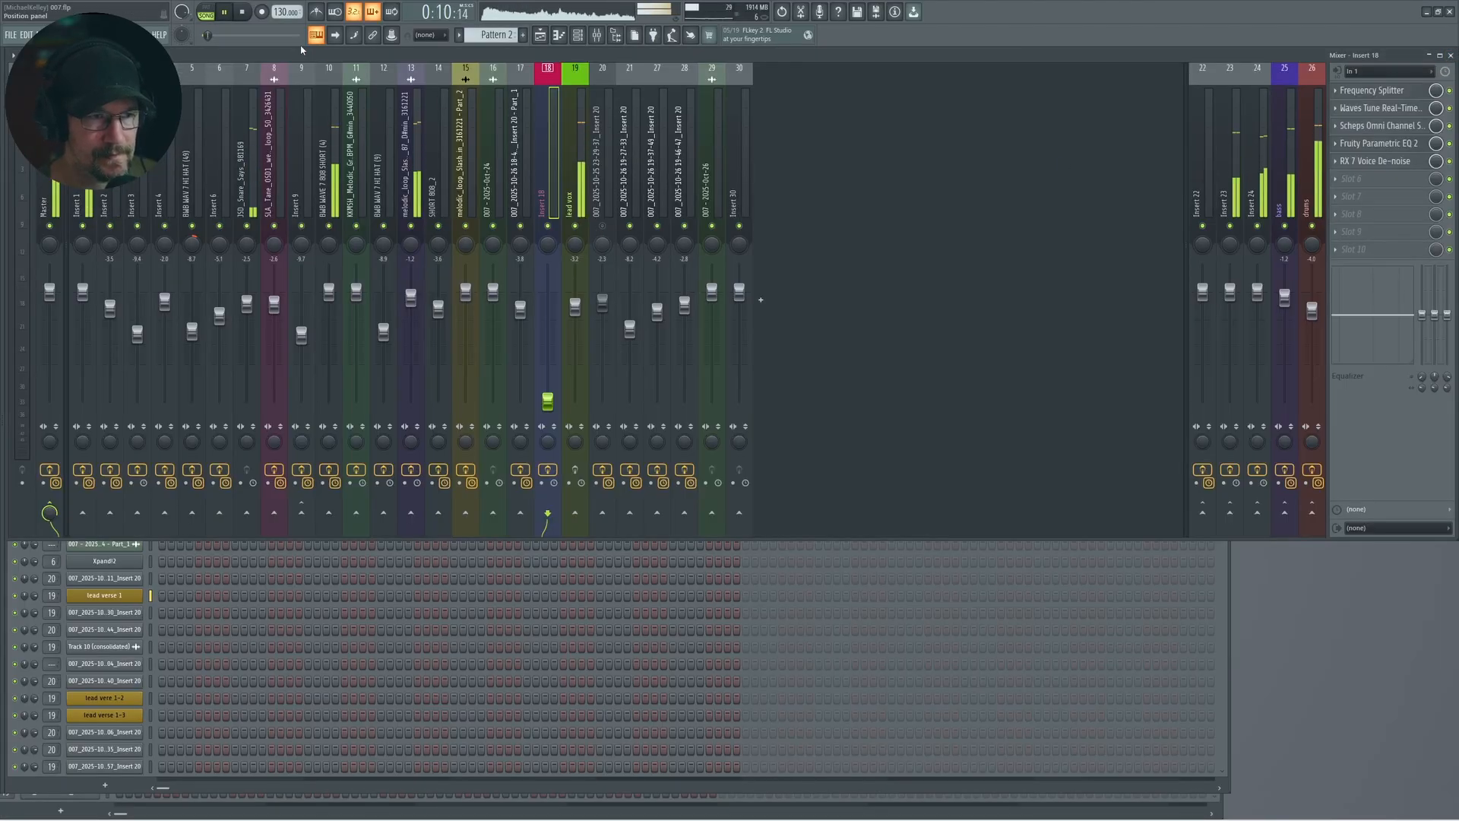
{"action": "left_click", "coordinate": [597, 35]}
{"action": "left_click", "coordinate": [597, 35]}
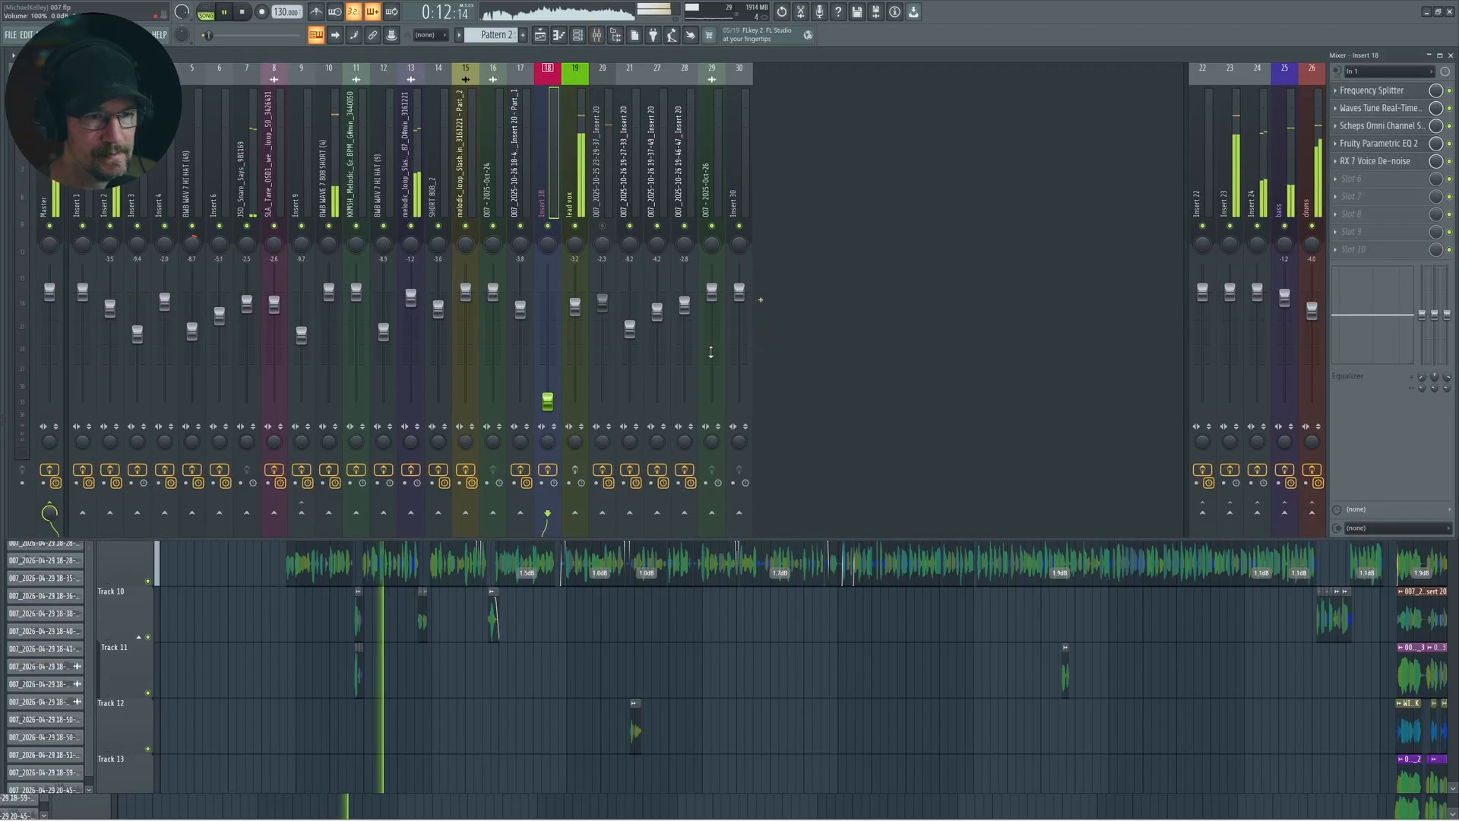
{"action": "key", "text": "space"}
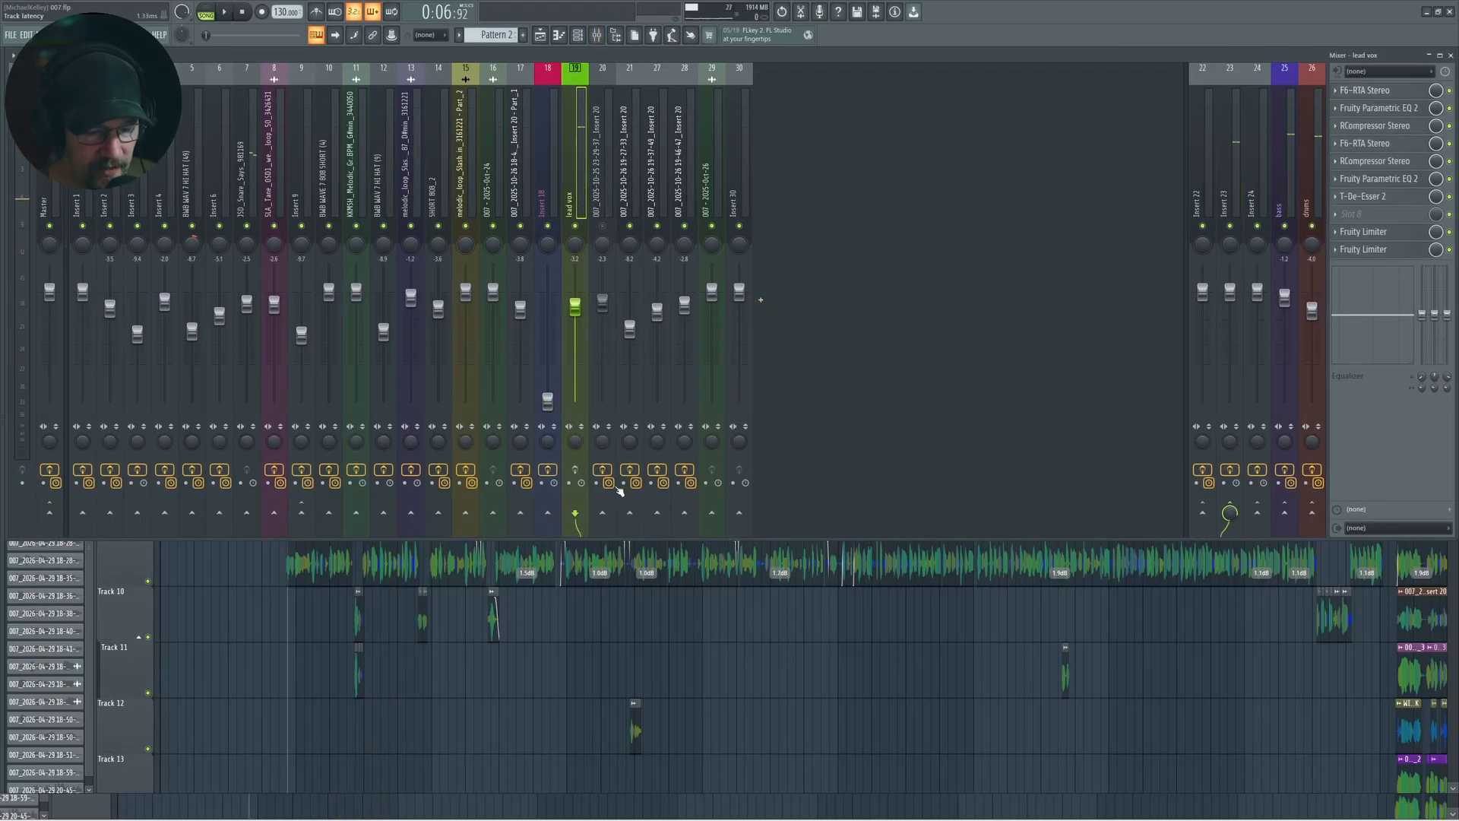
- Play the verse in the full mix with the lead vox effect slots off, and again with them on
{"action": "key", "text": "space"}
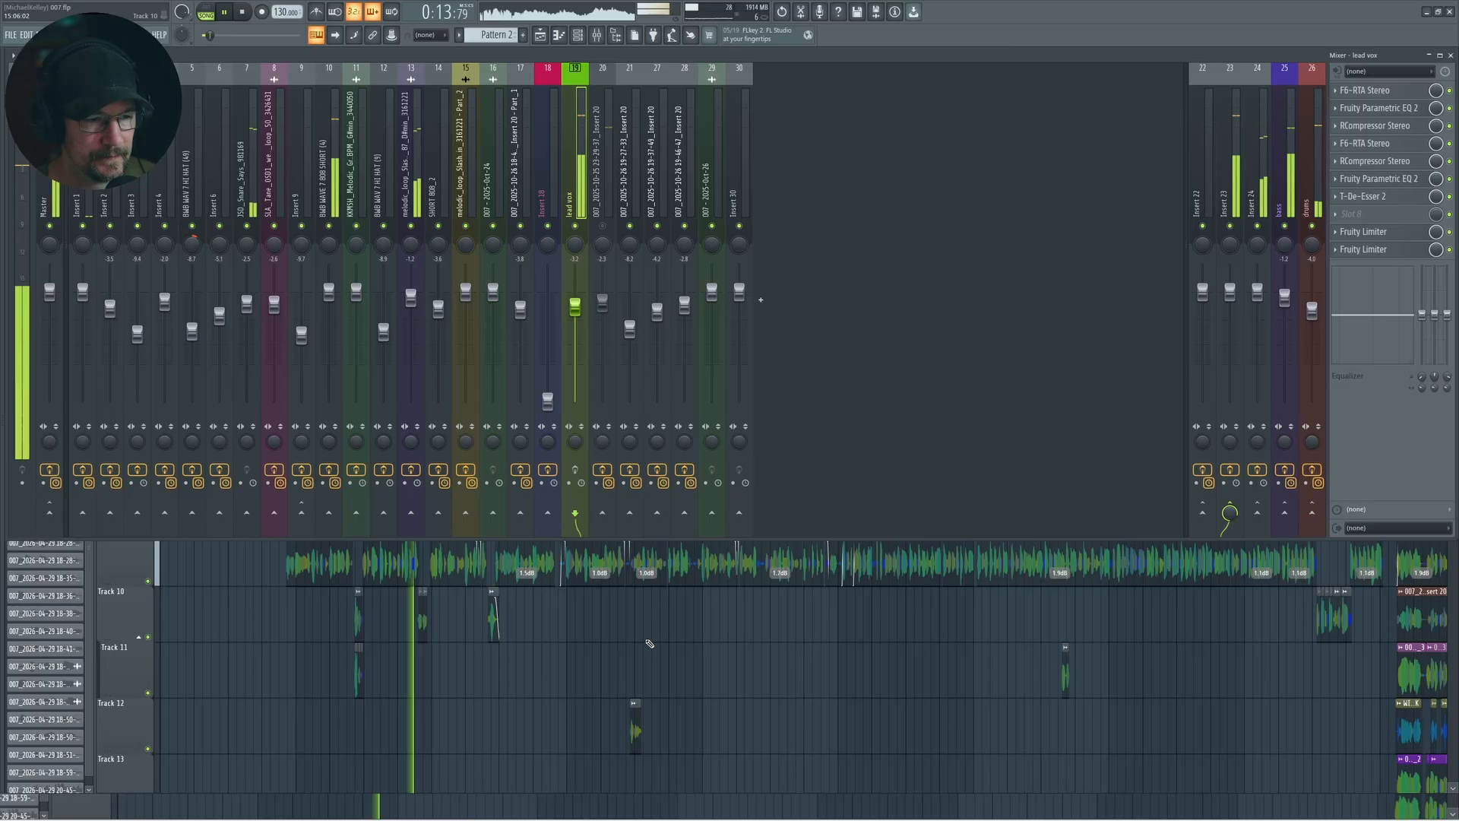
{"action": "key", "text": "space"}
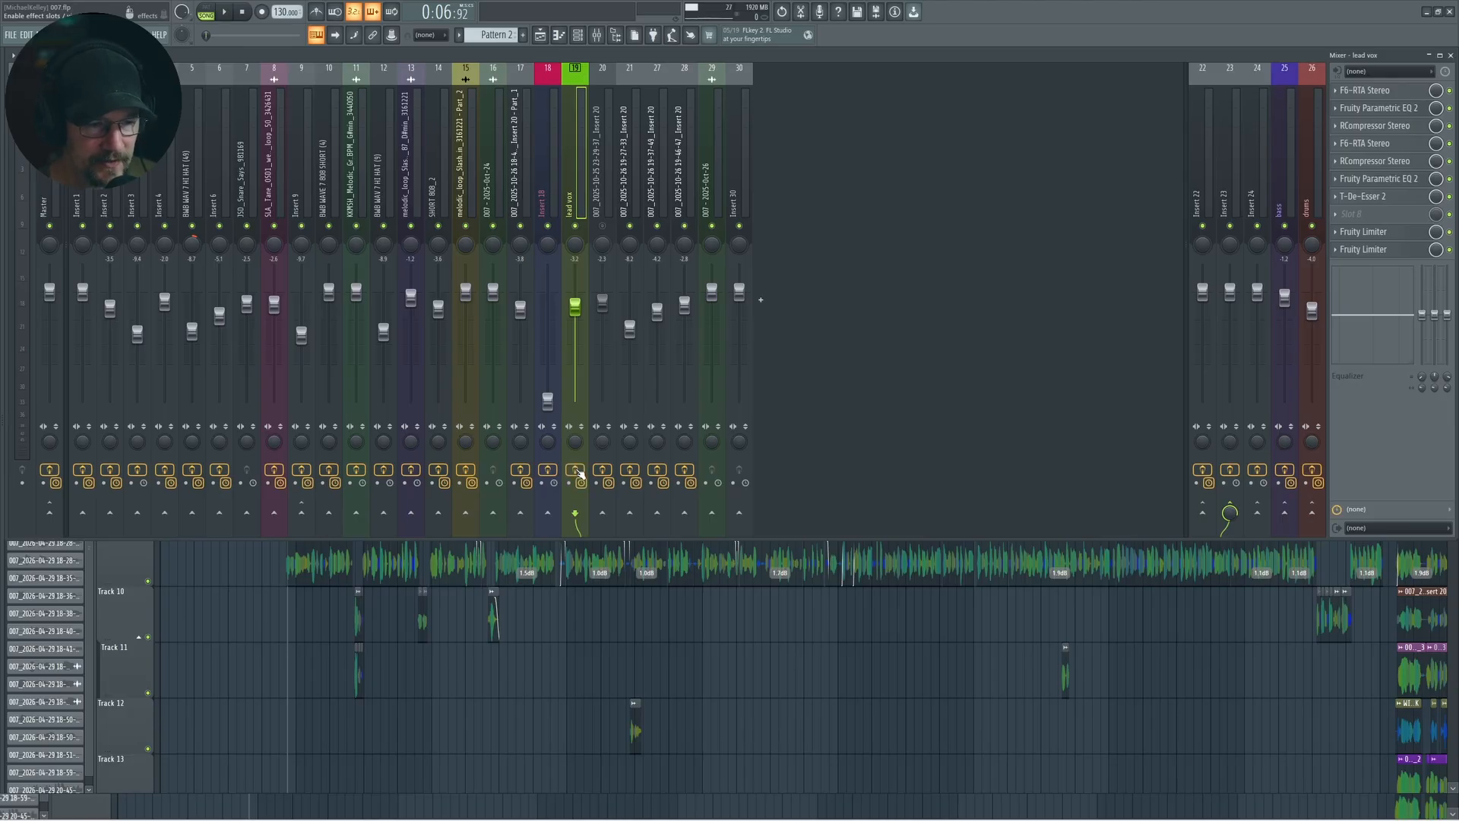
{"action": "key", "text": "space"}
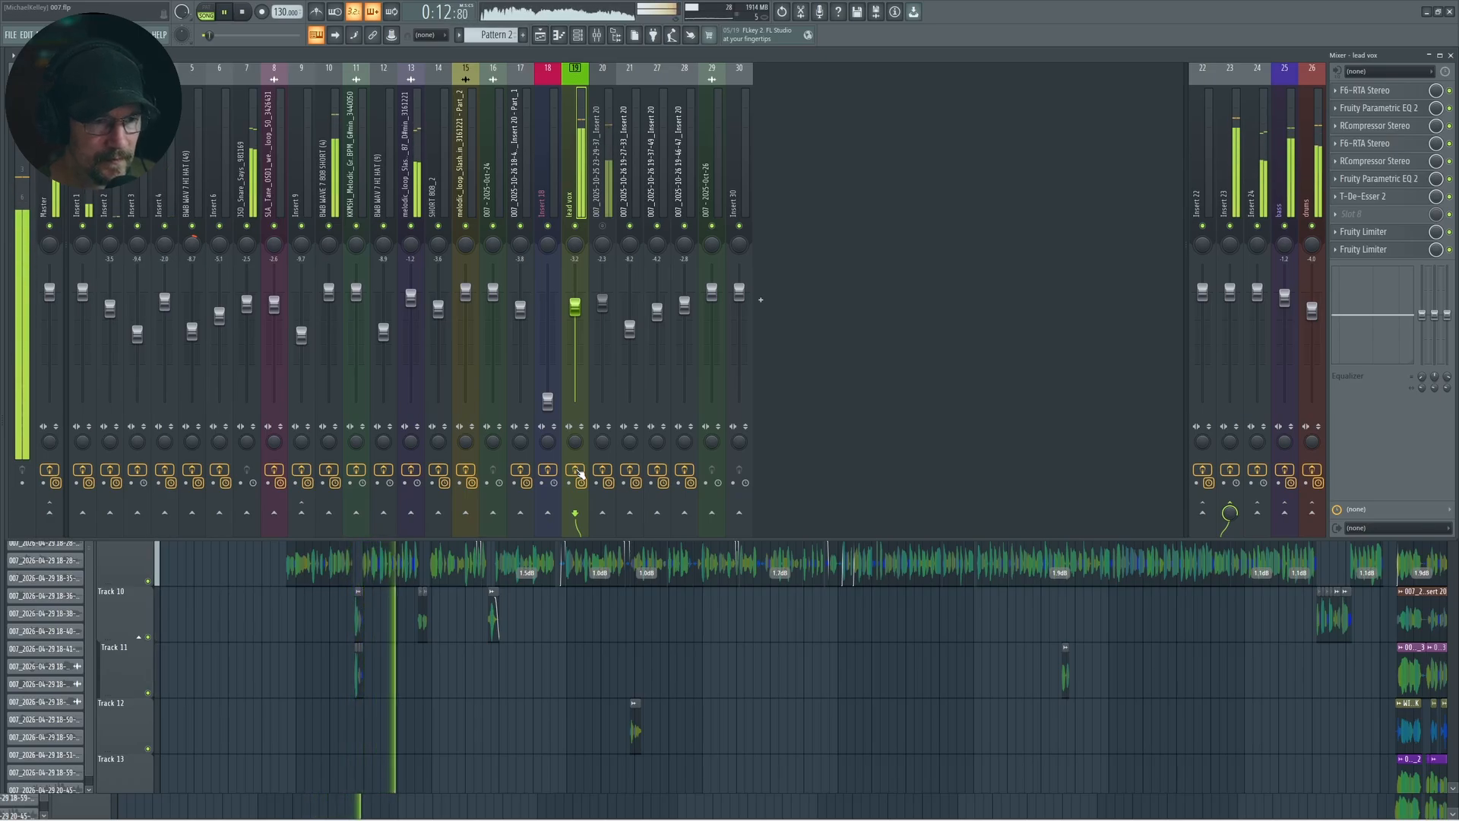
{"action": "key", "text": "space"}
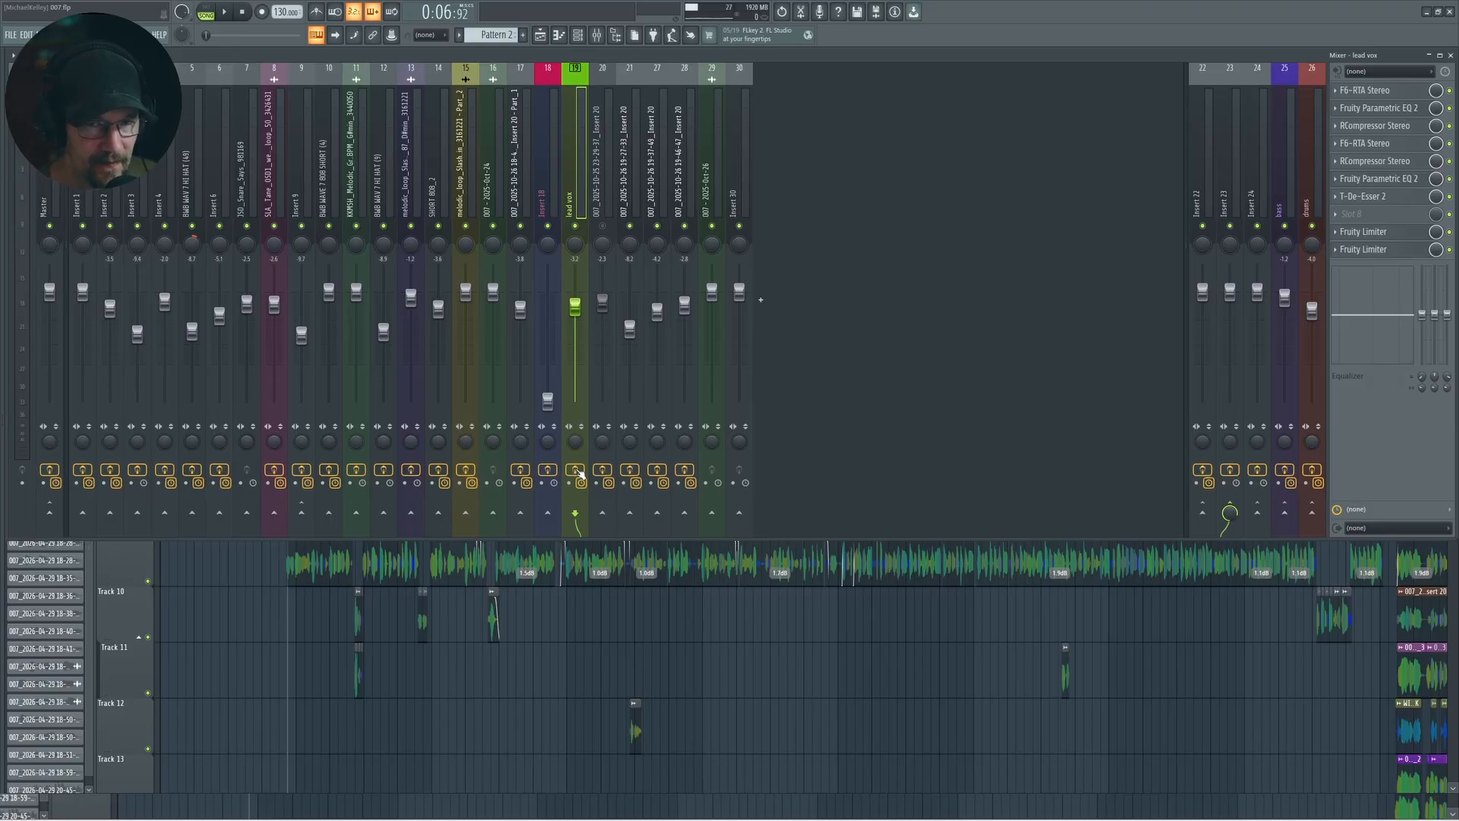
- Try a high-shelf boost with the highest band of the first lead vox Fruity Parametric EQ 2, moving the neighbouring band lower in frequency
{"action": "left_click", "coordinate": [1403, 111]}
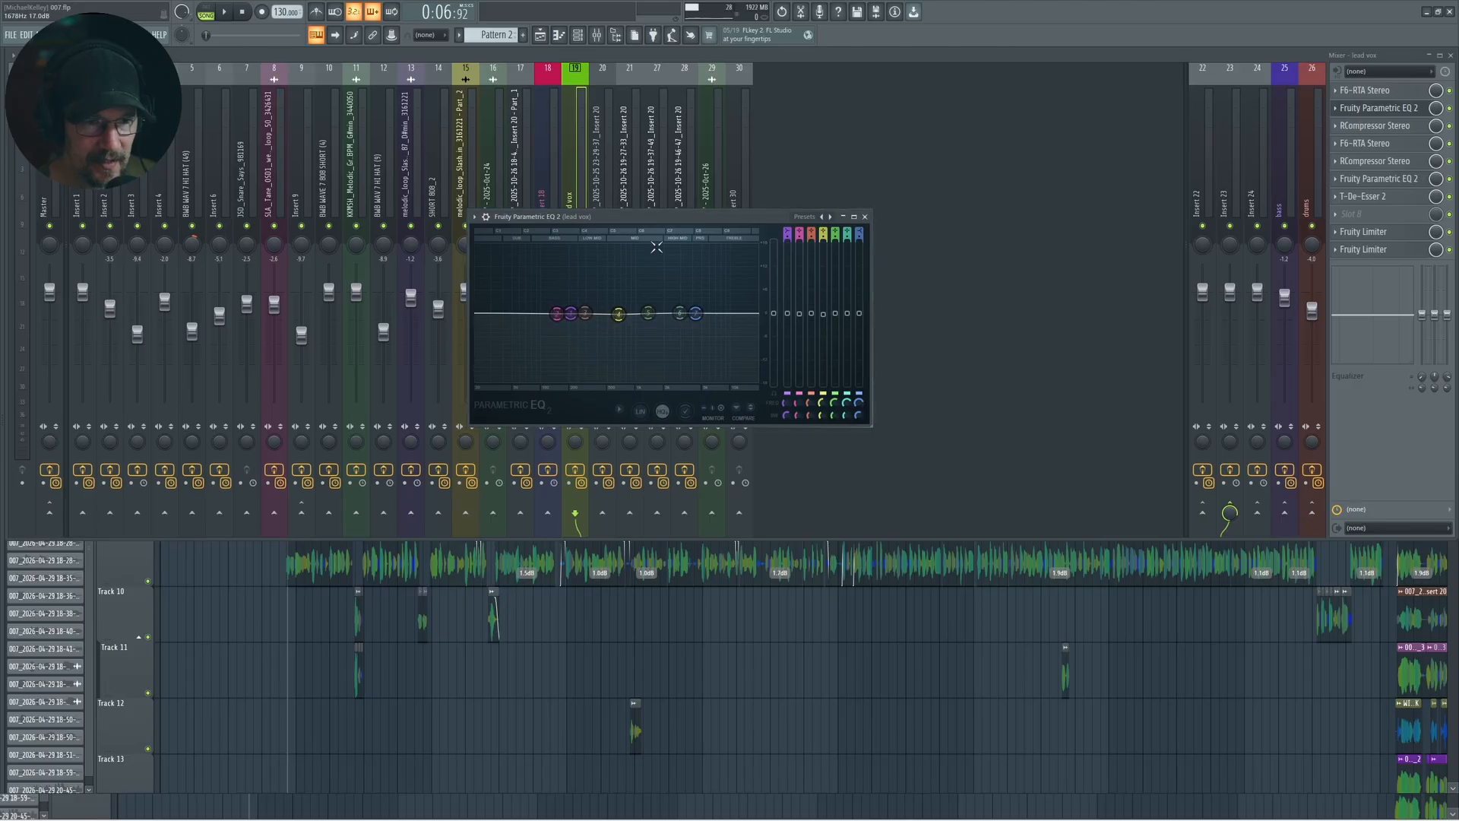
{"action": "left_click_drag", "start_coordinate": [698, 218], "coordinate": [796, 313]}
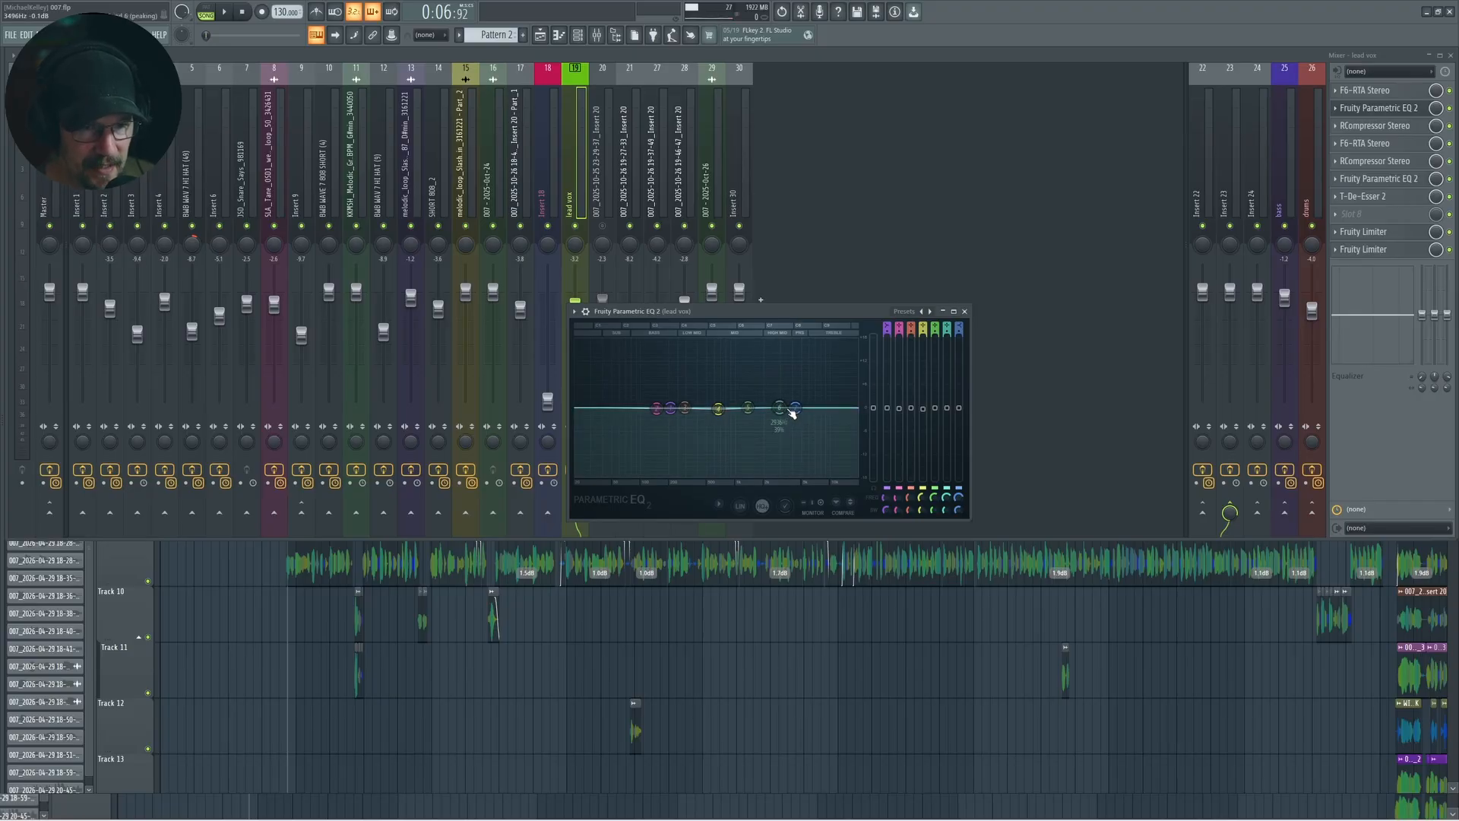
{"action": "left_click_drag", "start_coordinate": [795, 408], "coordinate": [791, 358]}
{"action": "mouse_move", "coordinate": [780, 408]}
{"action": "left_mouse_down"}
{"action": "mouse_move", "coordinate": [853, 414]}
{"action": "mouse_move", "coordinate": [762, 404]}
{"action": "left_mouse_up"}
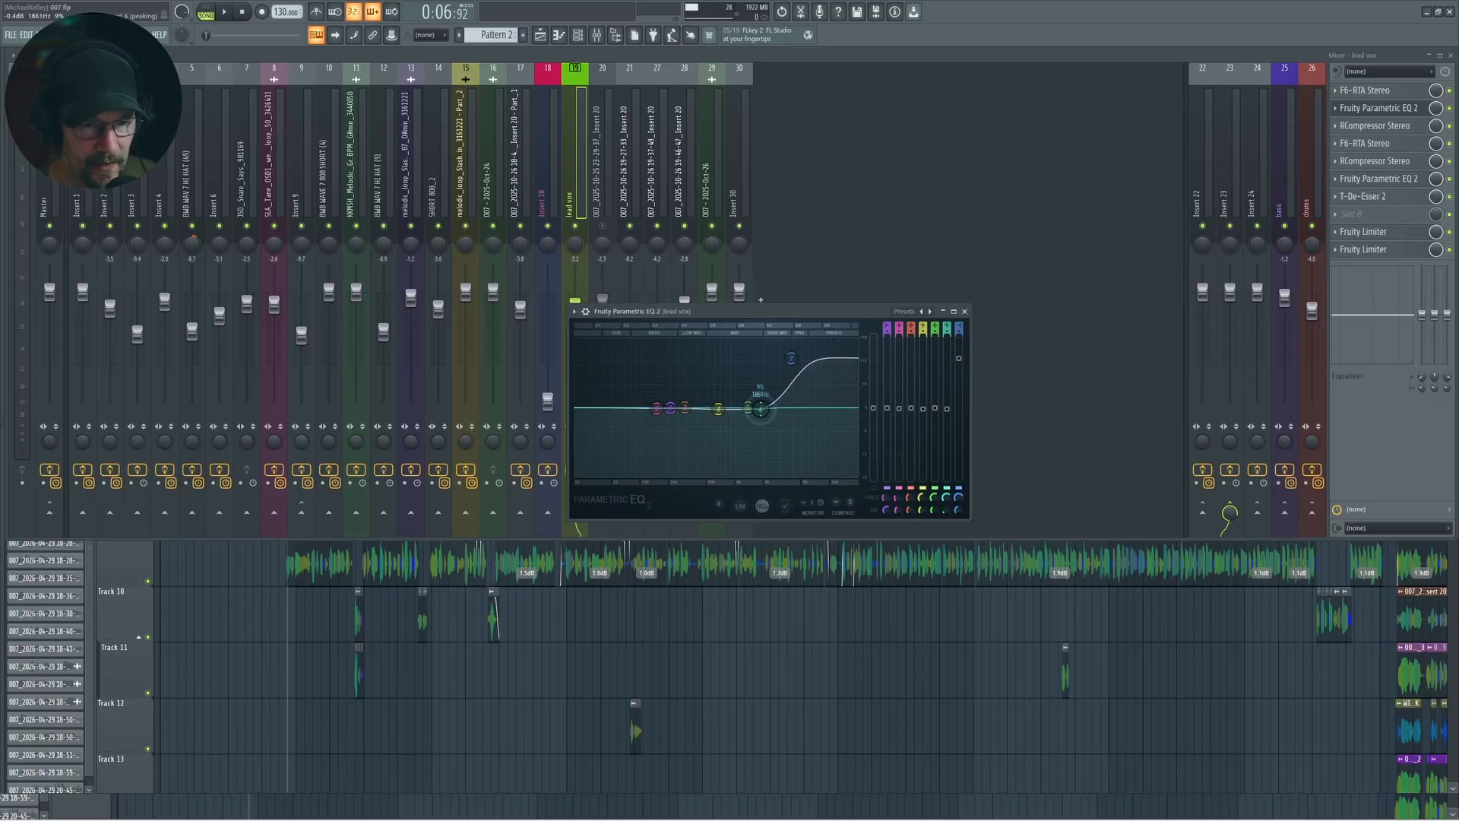
{"action": "key", "text": "Escape"}
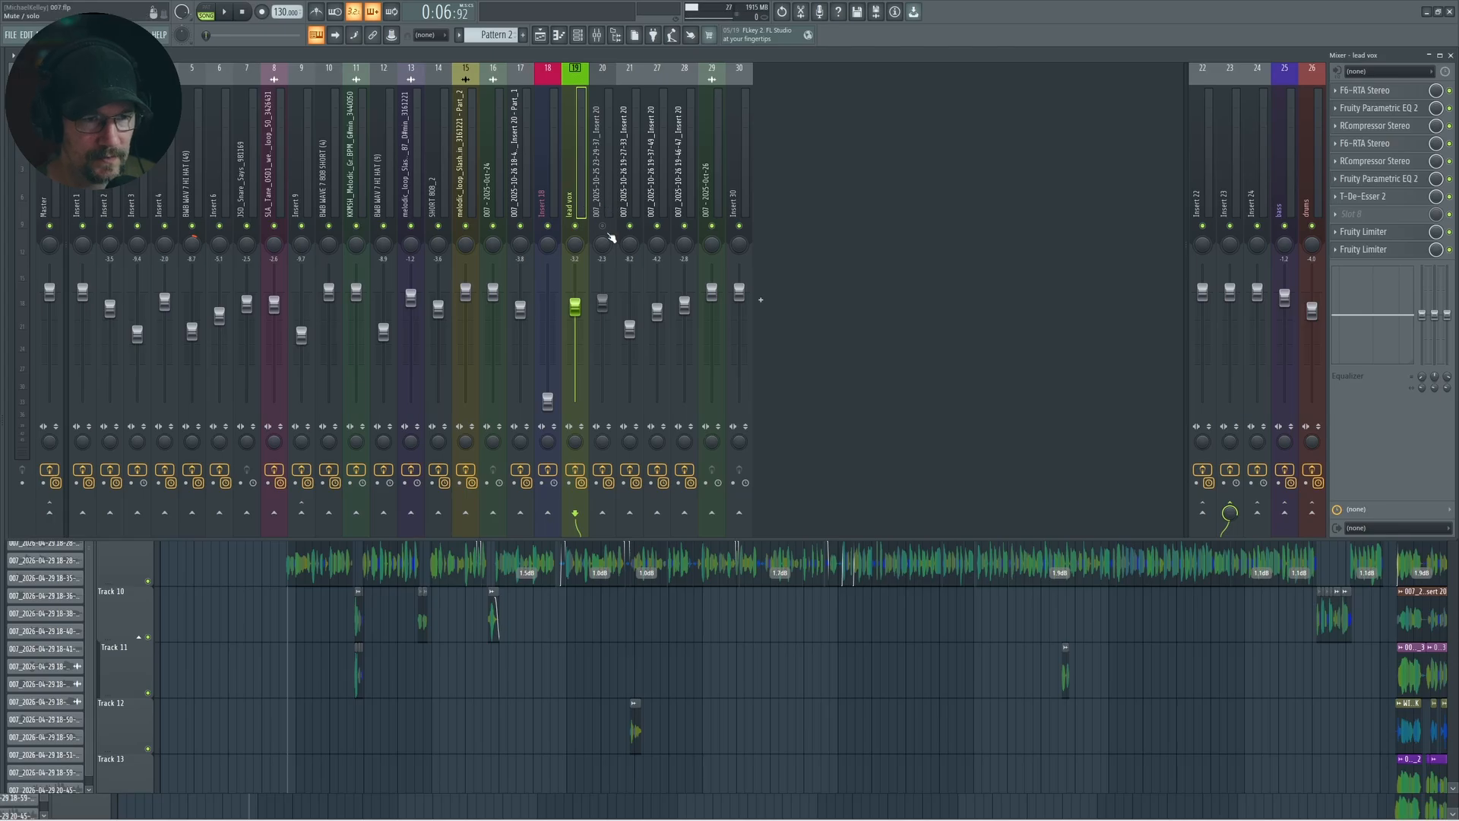
- Play the verse and watch the lead vocal's spectrum in Fruity Parametric EQ 2 and the first F6-RTA Stereo
{"action": "key", "text": "space"}
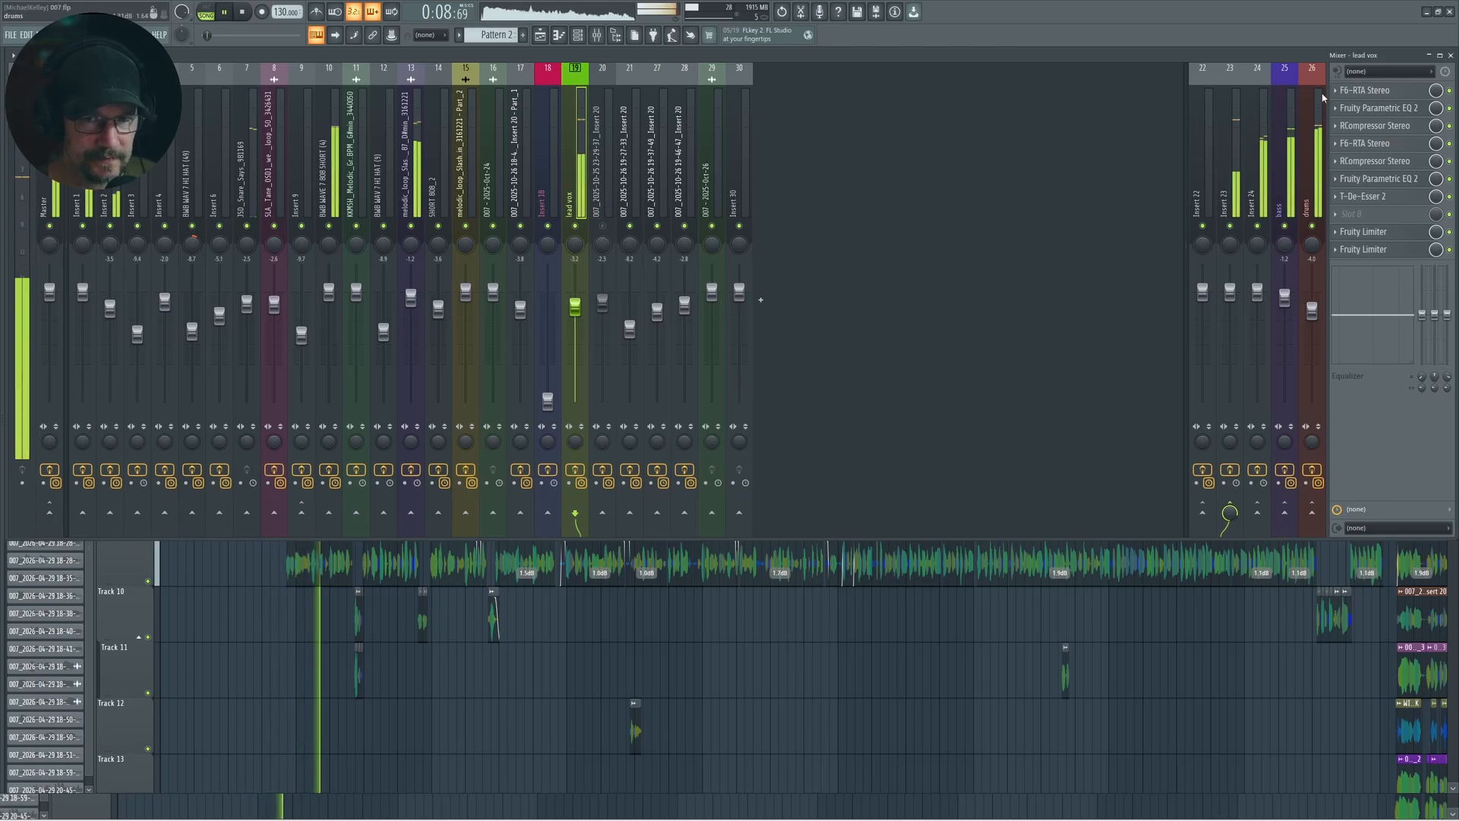
{"action": "key", "text": "space"}
{"action": "left_click", "coordinate": [1367, 86]}
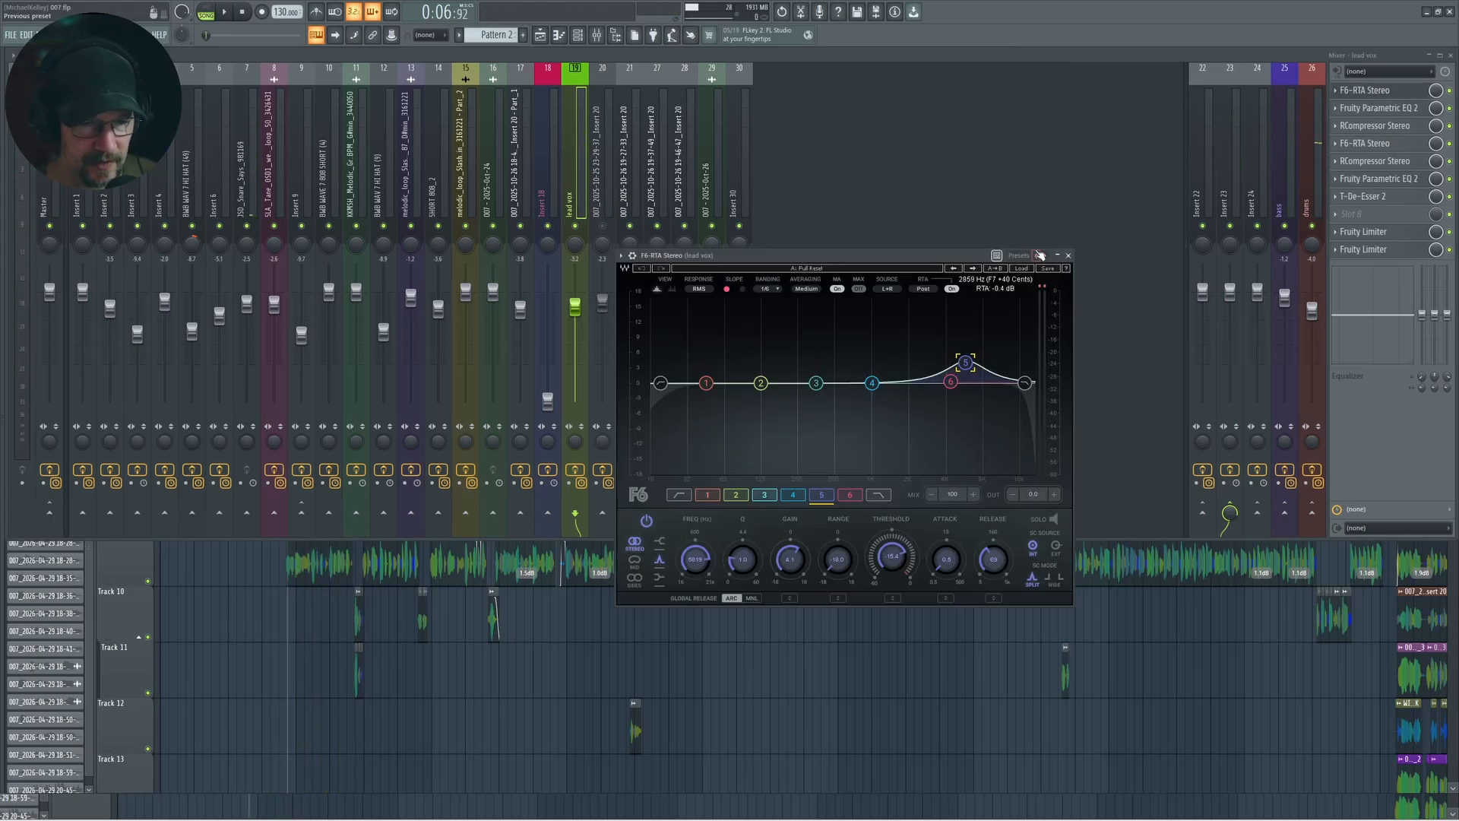
{"action": "left_click", "coordinate": [1367, 107]}
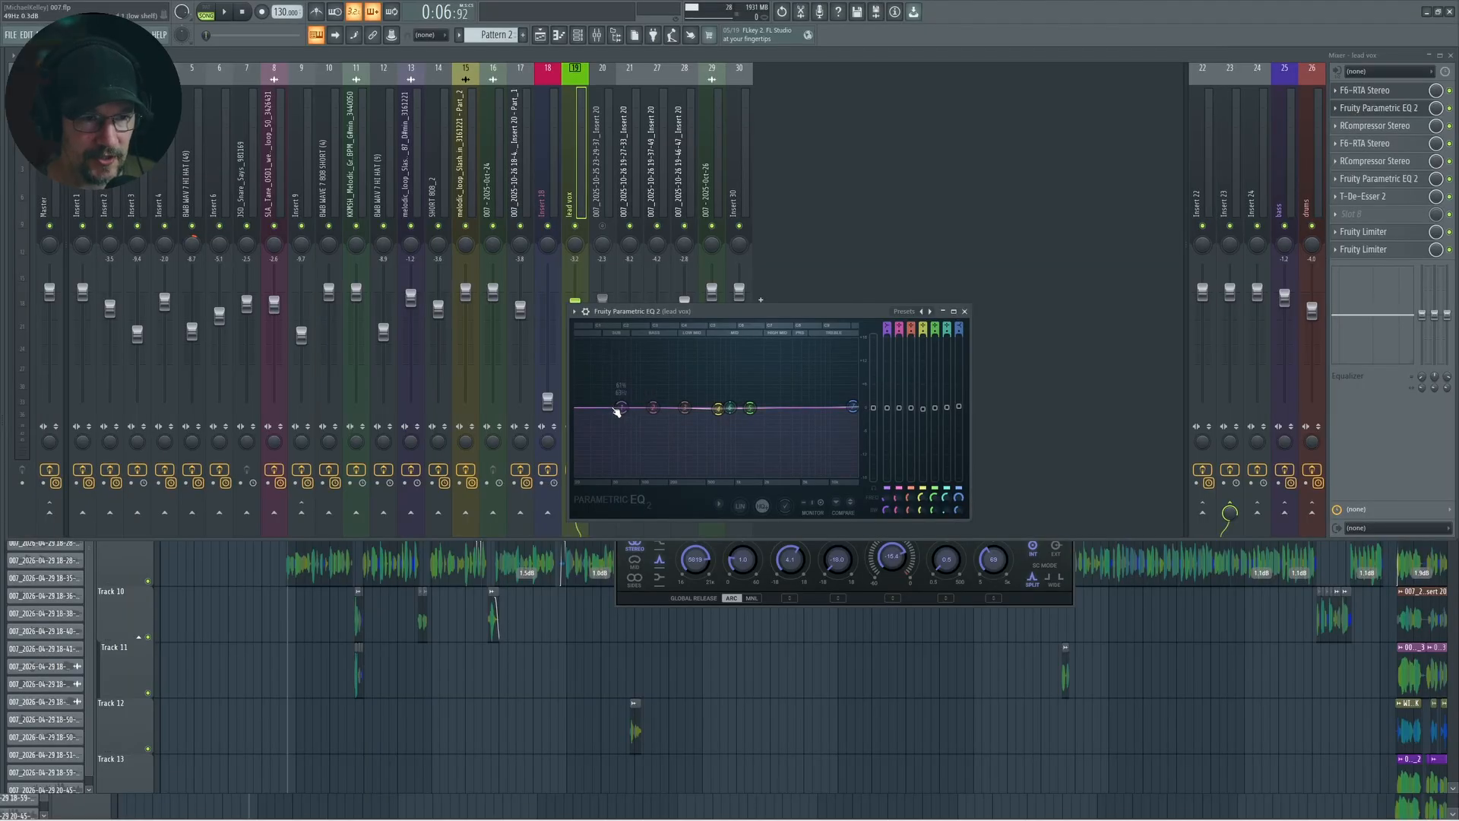
{"action": "key", "text": "space"}
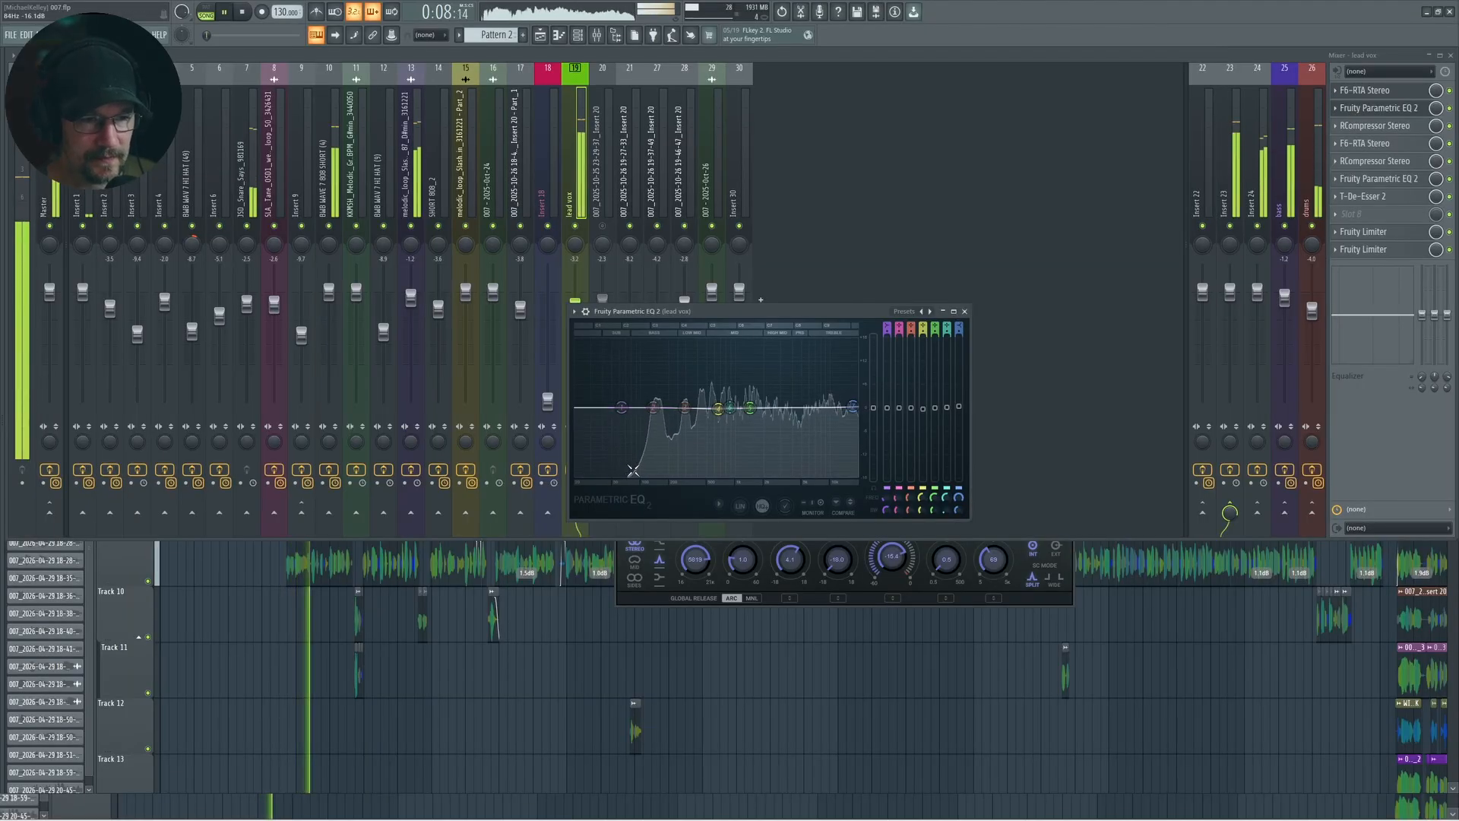
{"action": "key", "text": "space"}
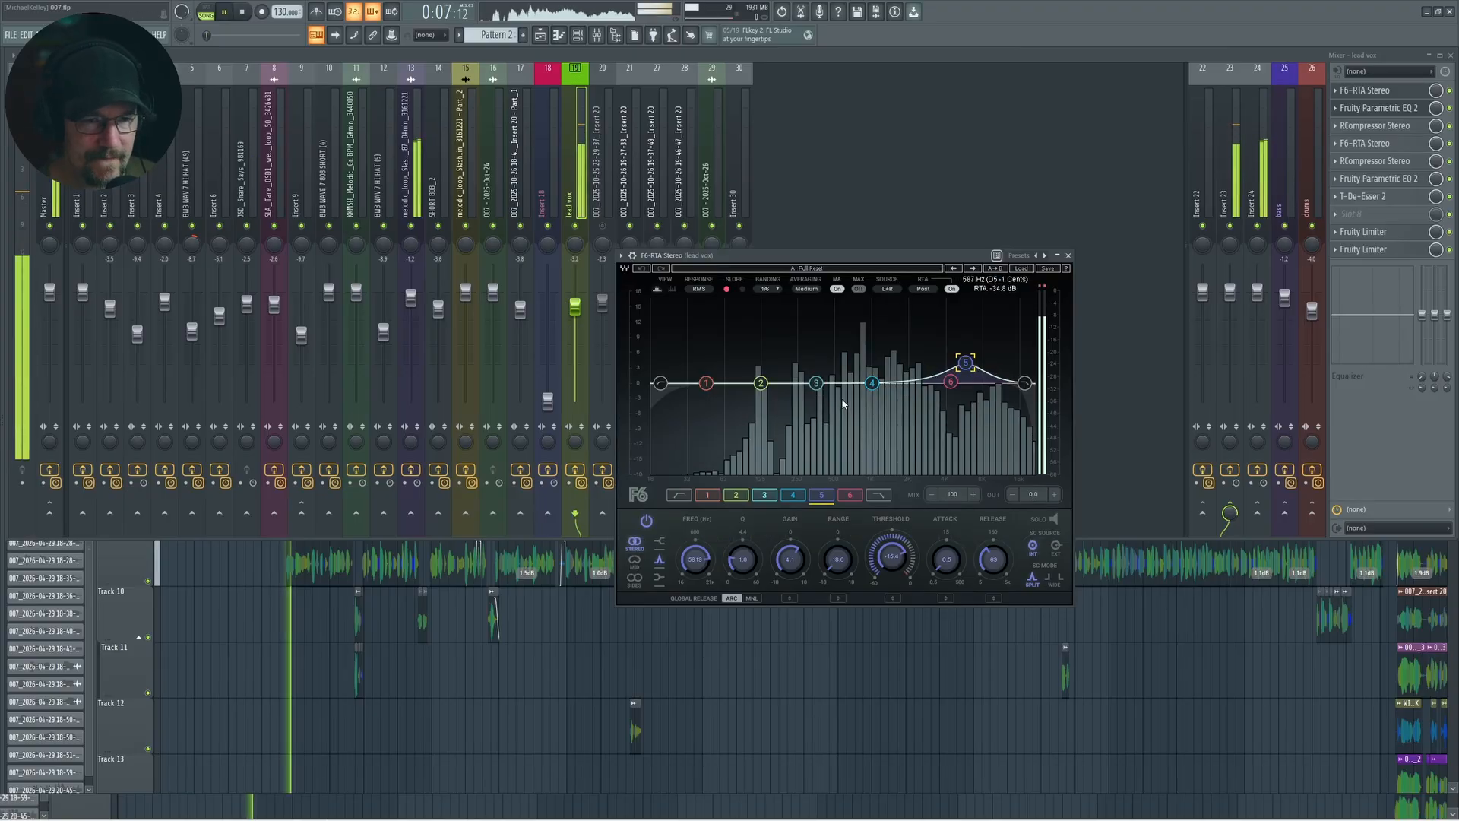
{"action": "key", "text": "space"}
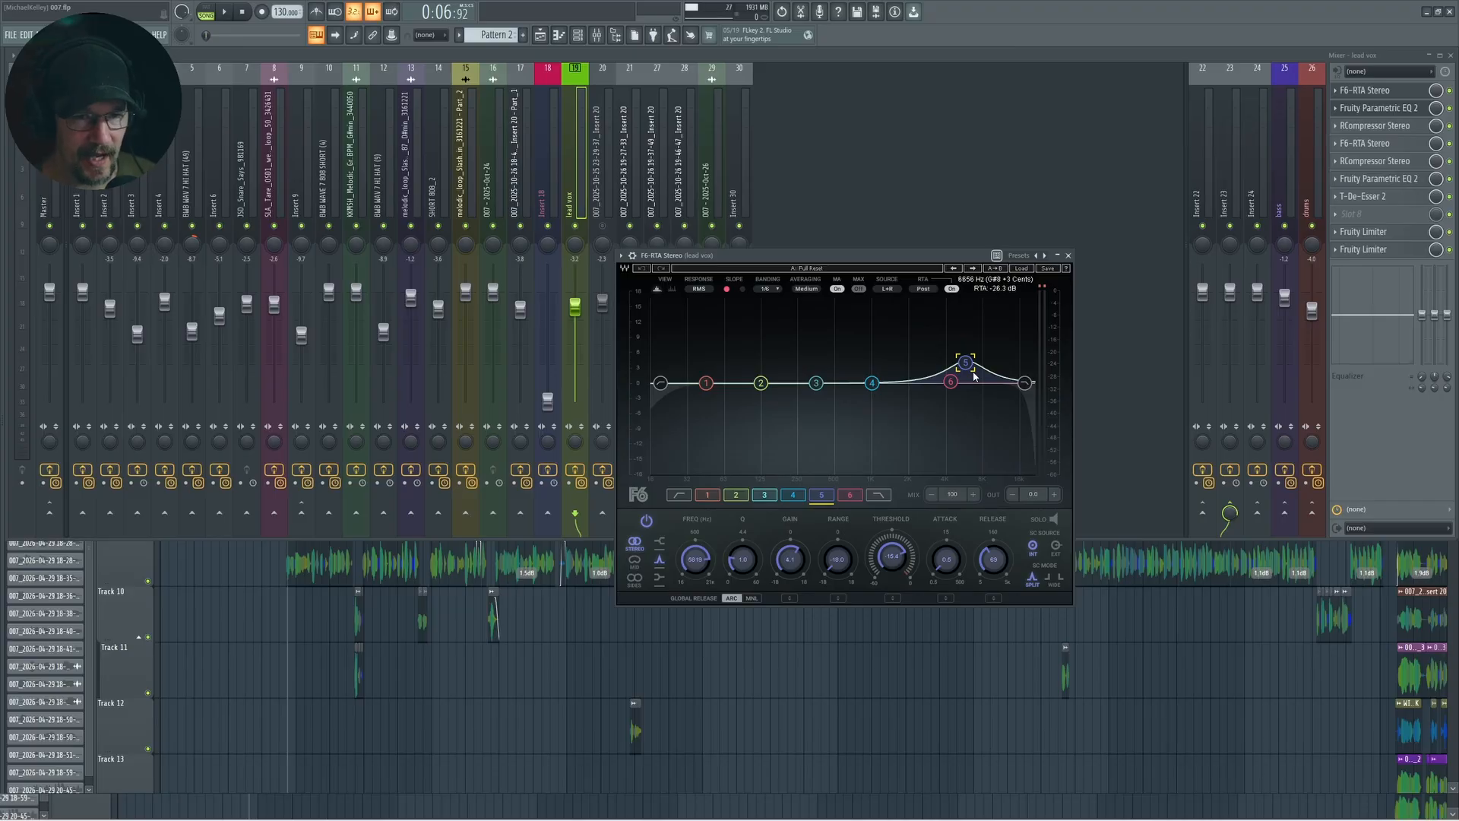
- Select band 5 in F6-RTA Stereo and play the verse to watch how its high-frequency boost reacts to the vocal
{"action": "left_click", "coordinate": [965, 365]}
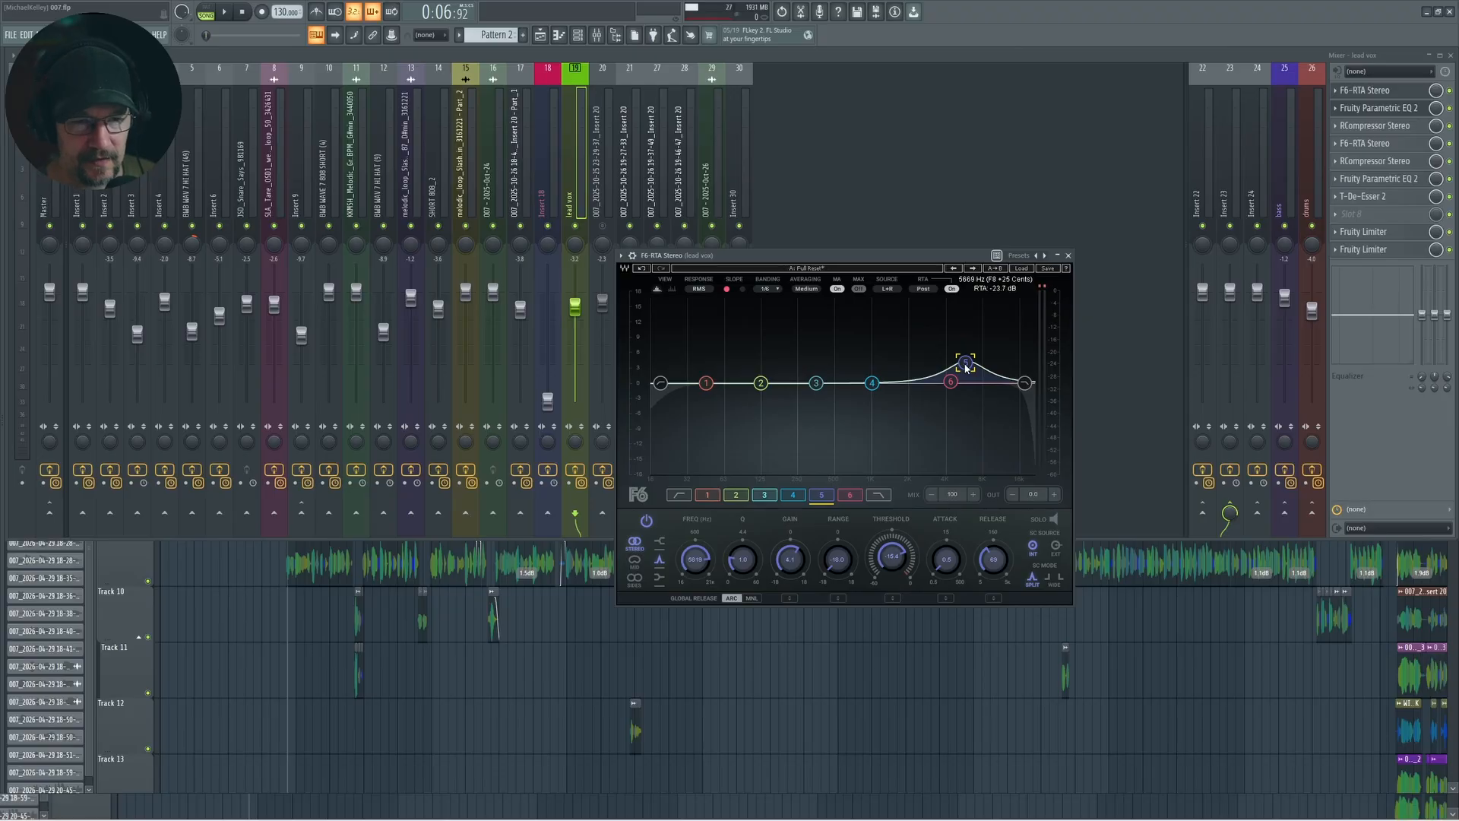
{"action": "key", "text": "space"}
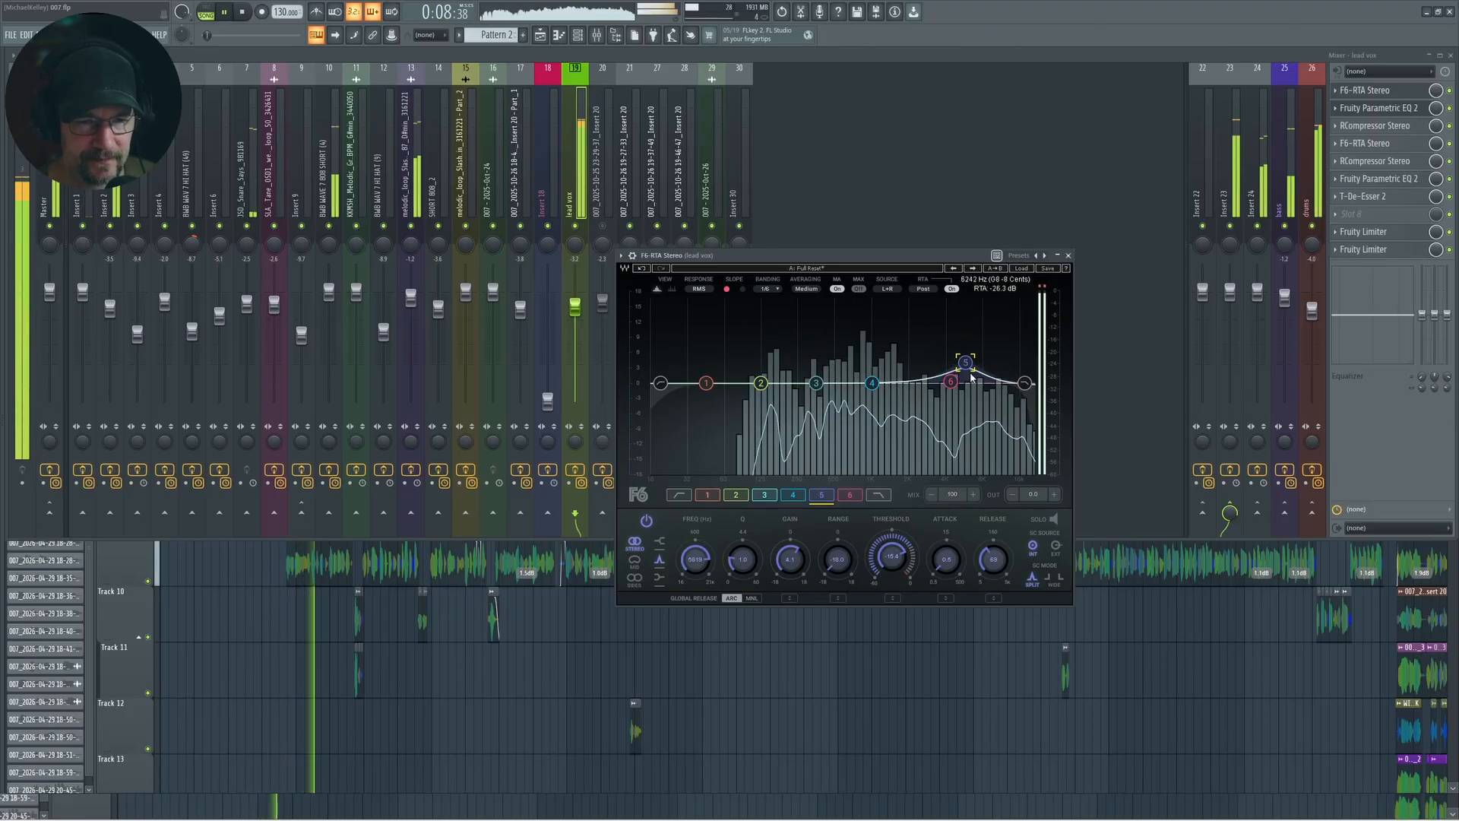
{"action": "key", "text": "space"}
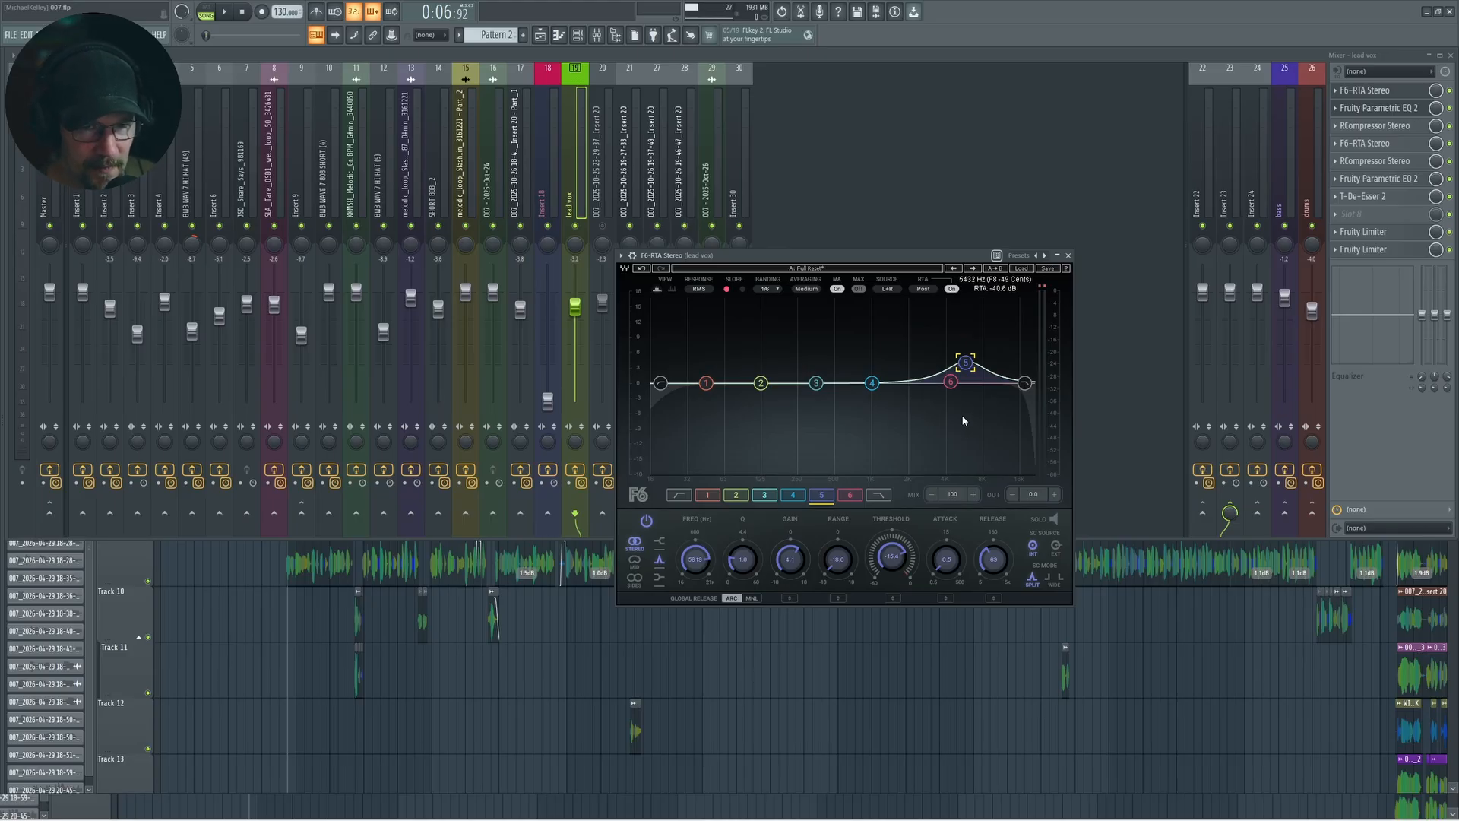
{"action": "key", "text": "space"}
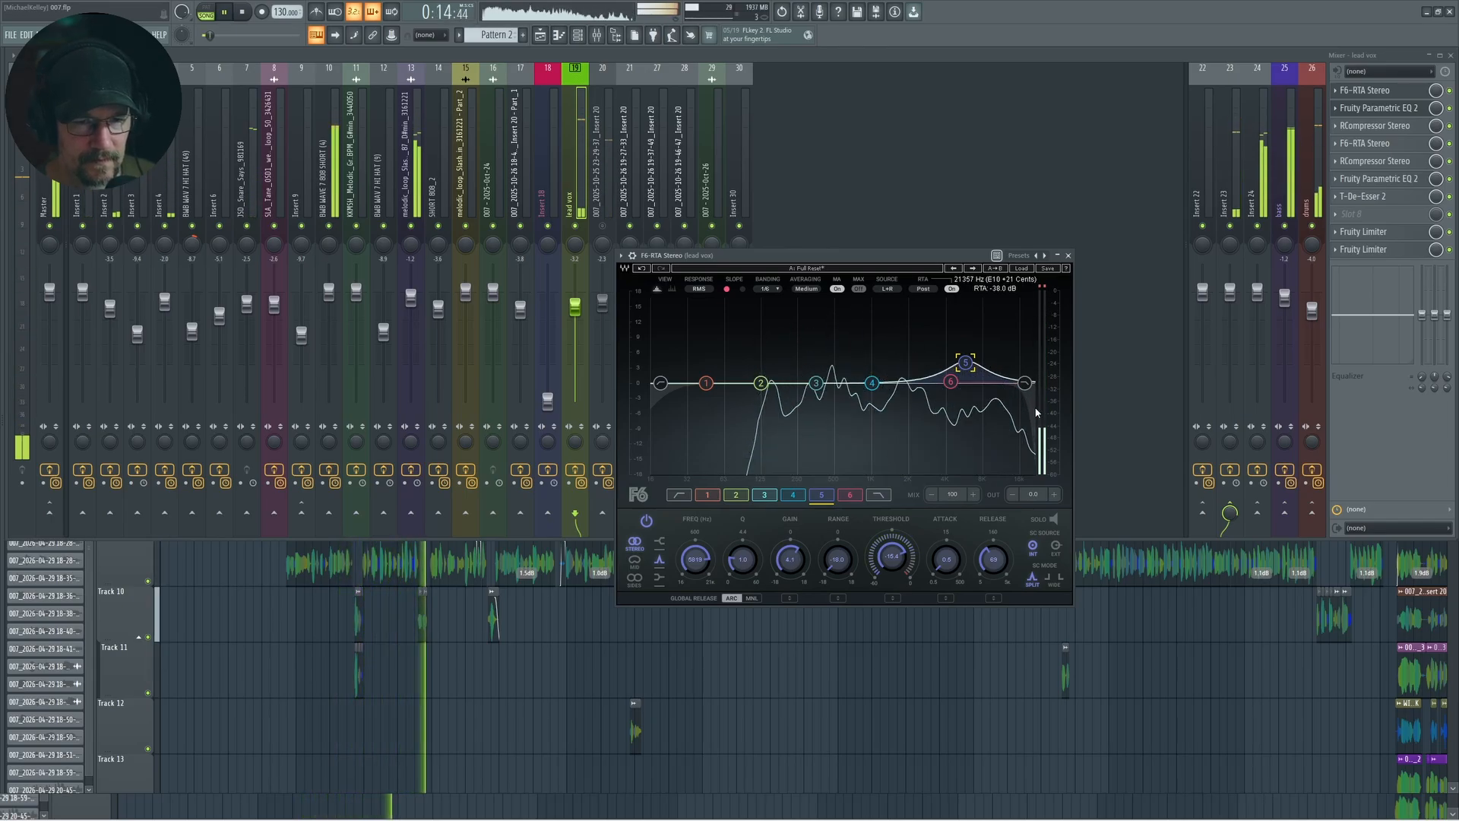
{"action": "key", "text": "space"}
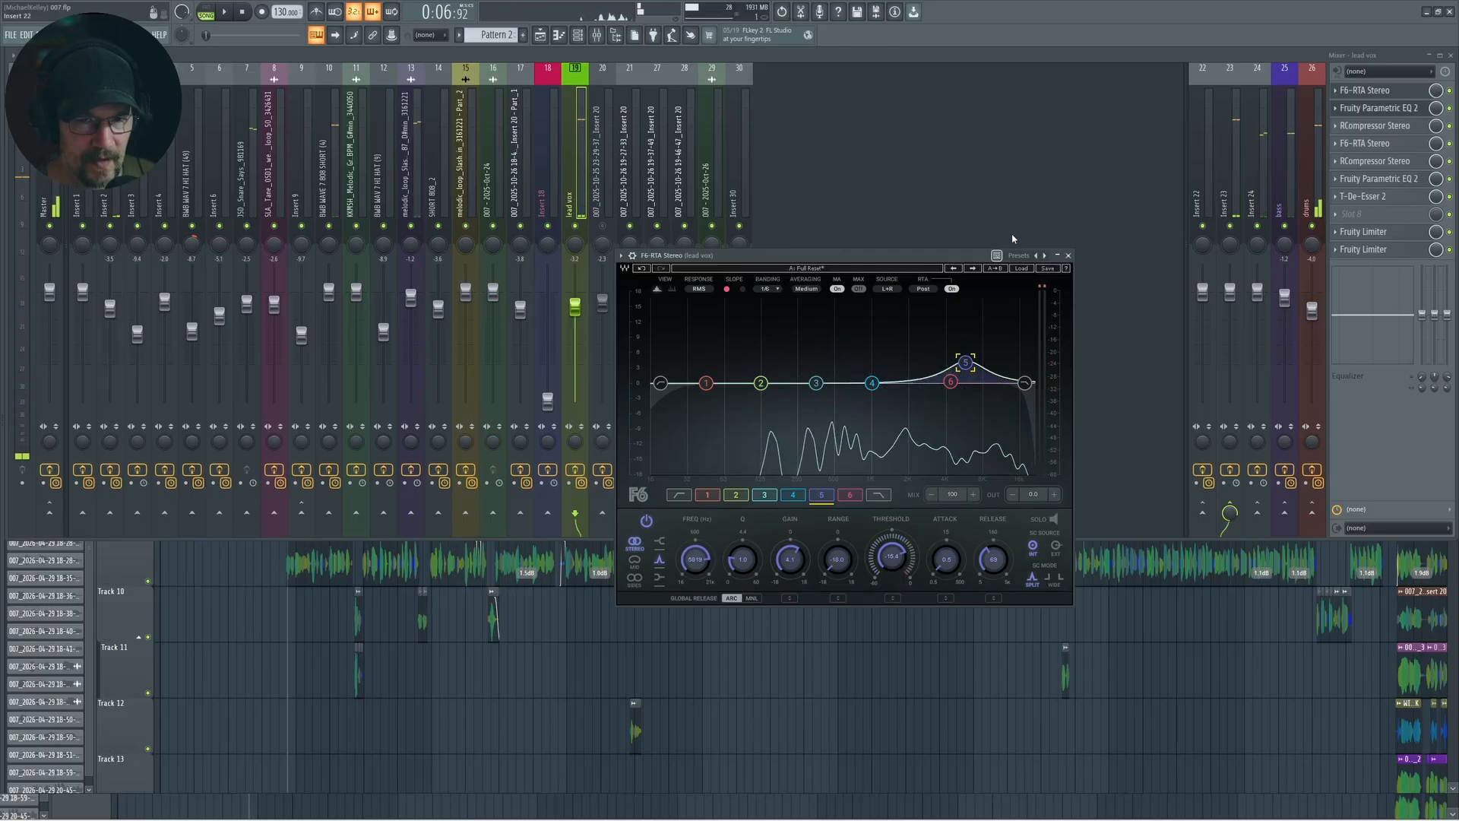
- Close F6-RTA Stereo, view Fruity Parametric EQ 2, and play the verse with the first RCompressor Stereo open to examine its compression
{"action": "left_click", "coordinate": [1068, 256]}
{"action": "left_click", "coordinate": [1391, 111]}
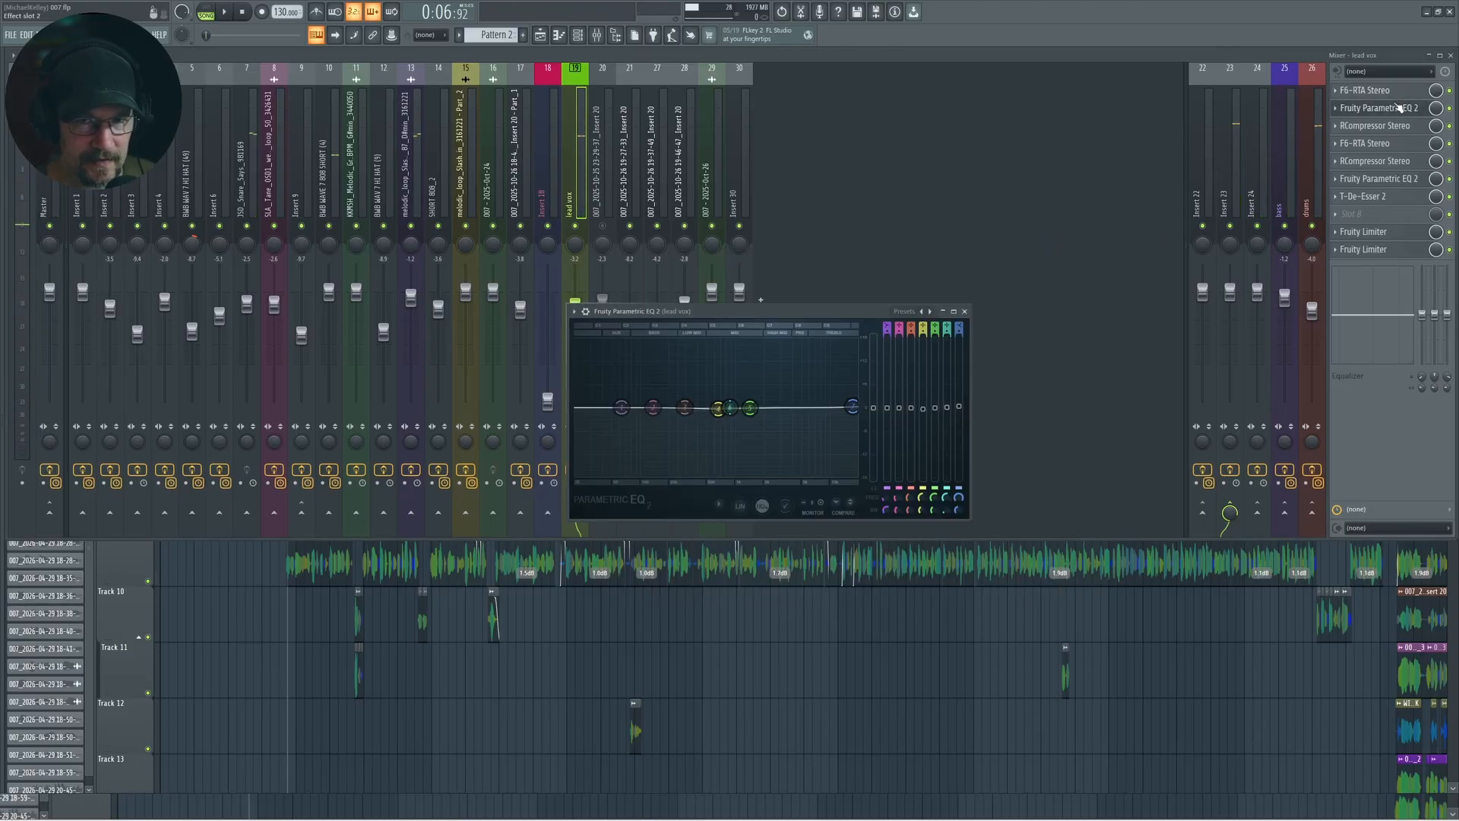
{"action": "left_click", "coordinate": [1392, 111]}
{"action": "left_click", "coordinate": [1391, 125]}
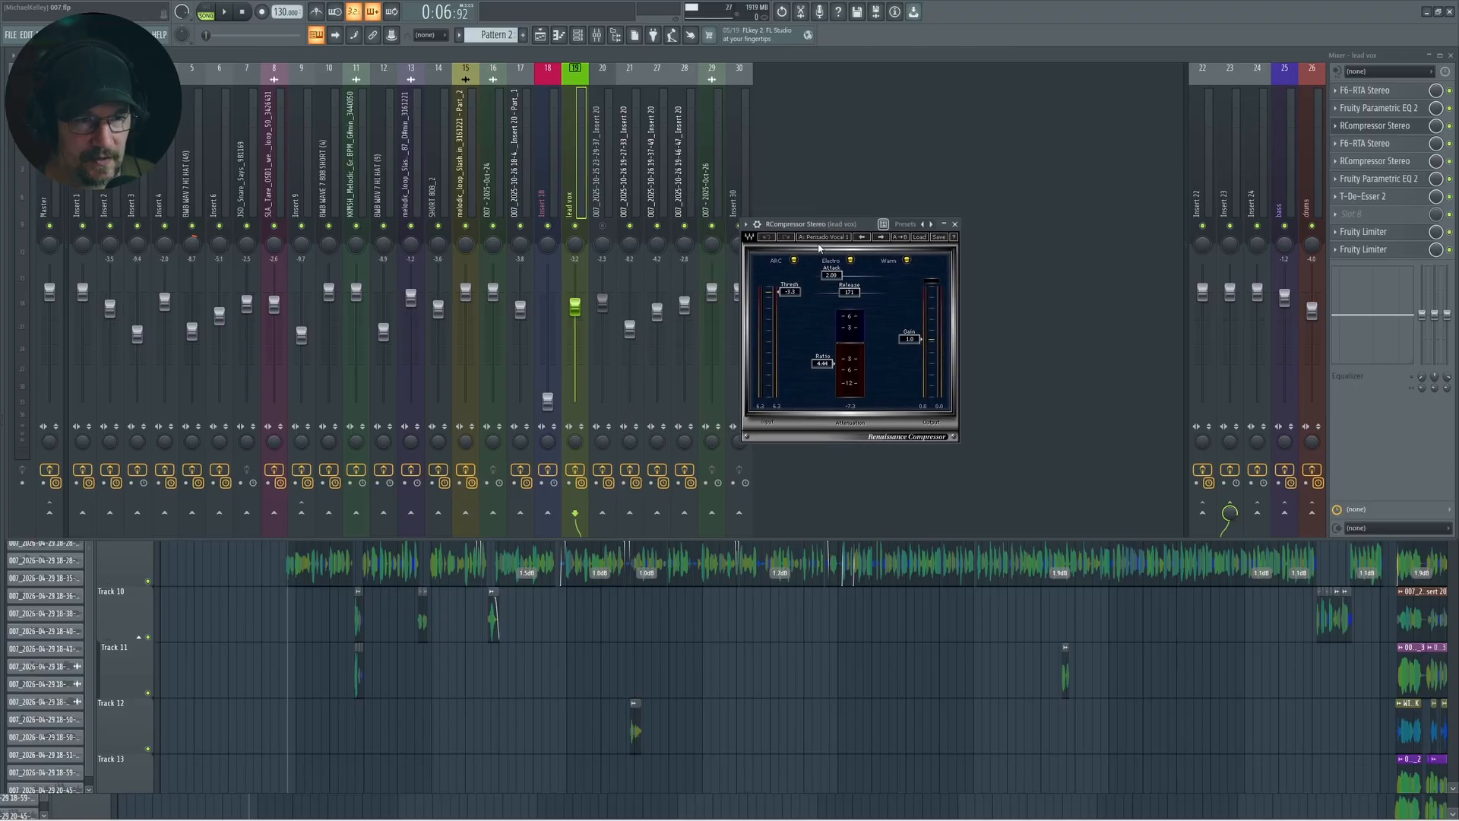
{"action": "key", "text": "space"}
{"action": "key", "text": "space"}
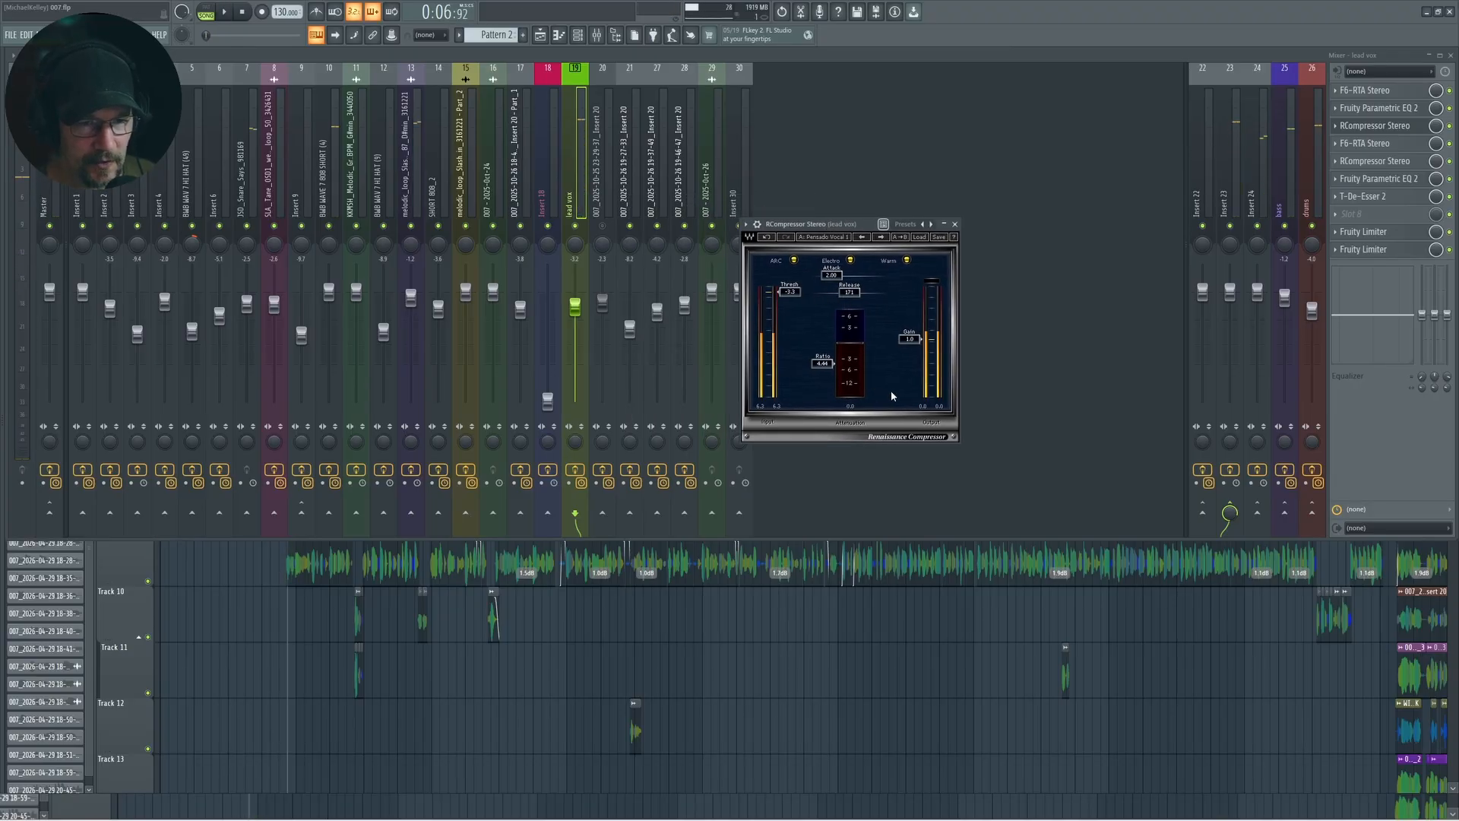
- Play the verse with the first lead vox RCompressor Stereo open, and examine the loud transients in the lead verse 1 clips on Track 9
{"action": "key", "text": "space"}
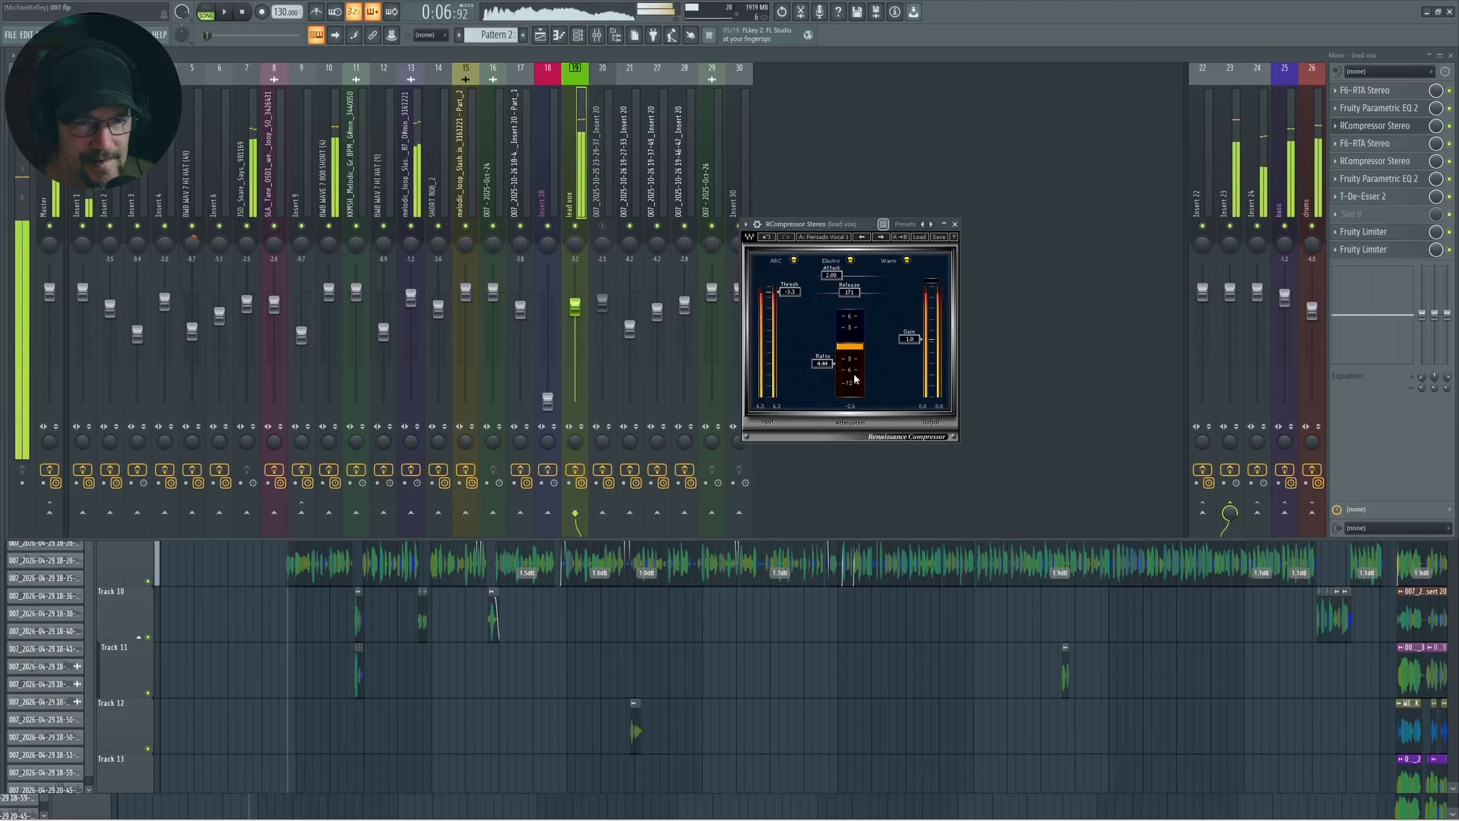
{"action": "key", "text": "space"}
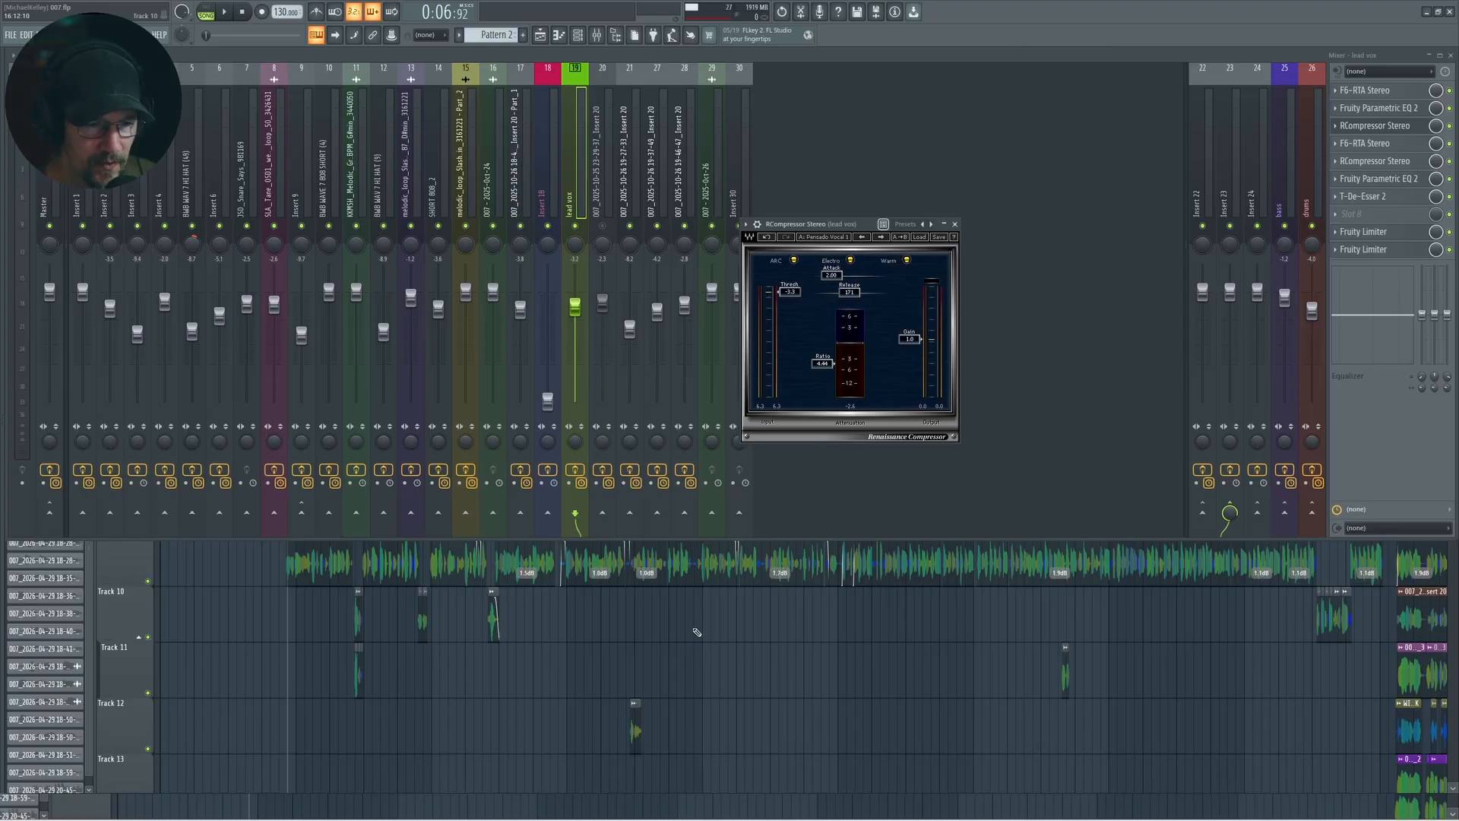
{"action": "key", "text": "F9"}
{"action": "scroll", "coordinate": [810, 654], "scroll_direction": "up", "scroll_amount": 3}
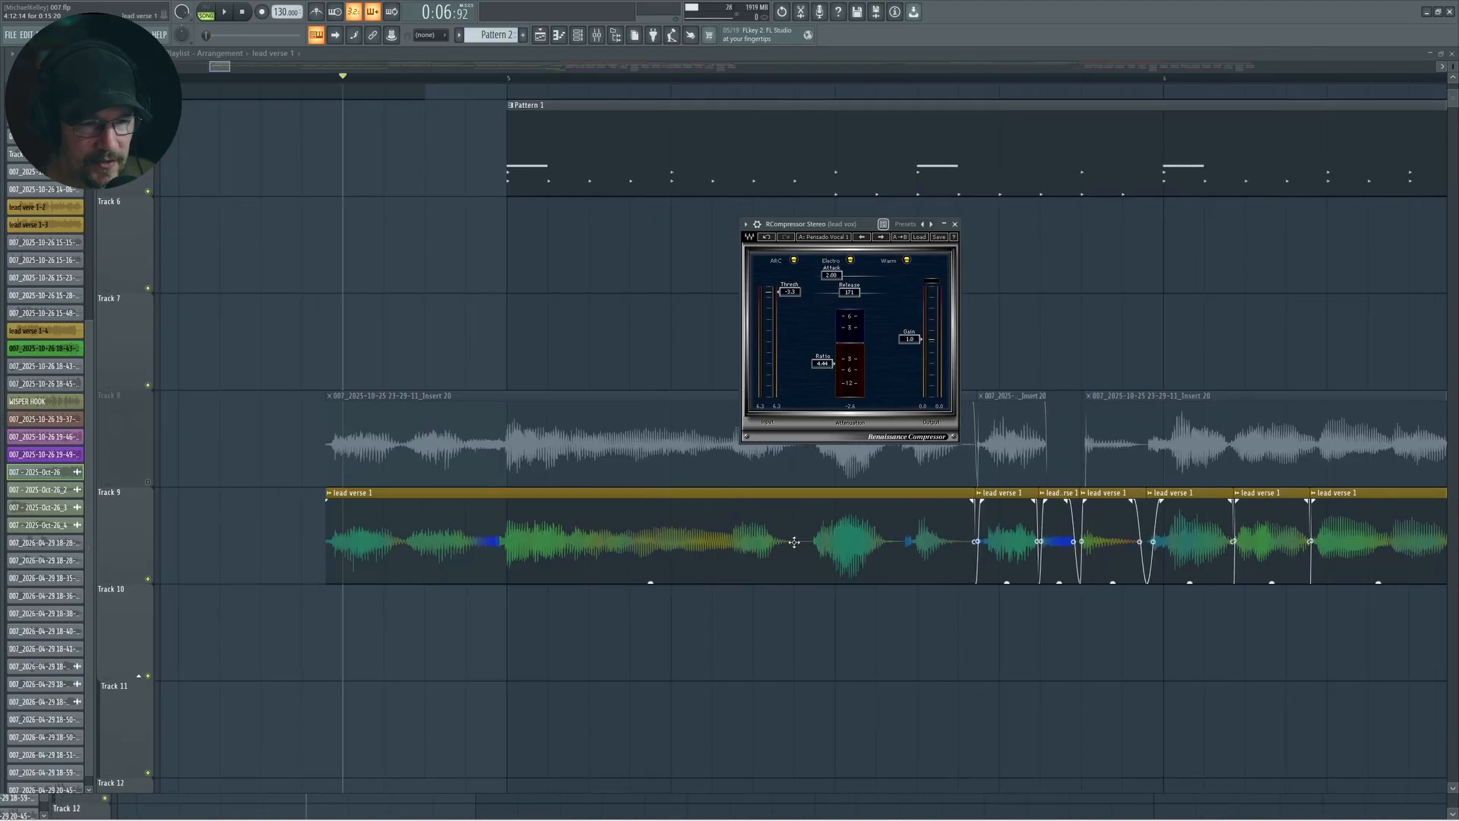
{"action": "scroll", "coordinate": [619, 597], "scroll_direction": "down", "scroll_amount": 3}
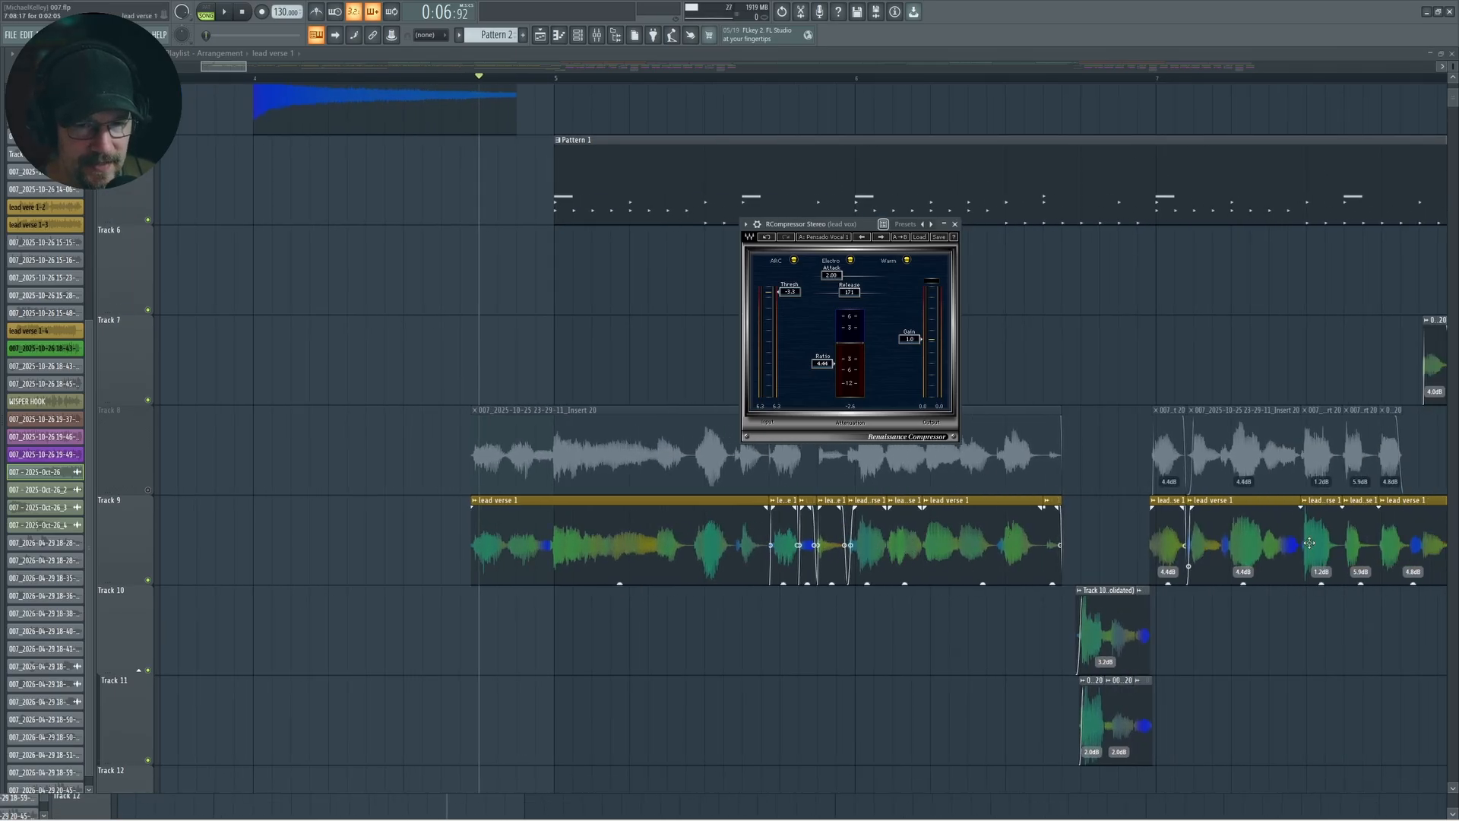
{"action": "scroll", "coordinate": [1333, 545], "scroll_direction": "up", "scroll_amount": 1}
{"action": "scroll", "coordinate": [1330, 545], "scroll_direction": "up", "scroll_amount": 4}
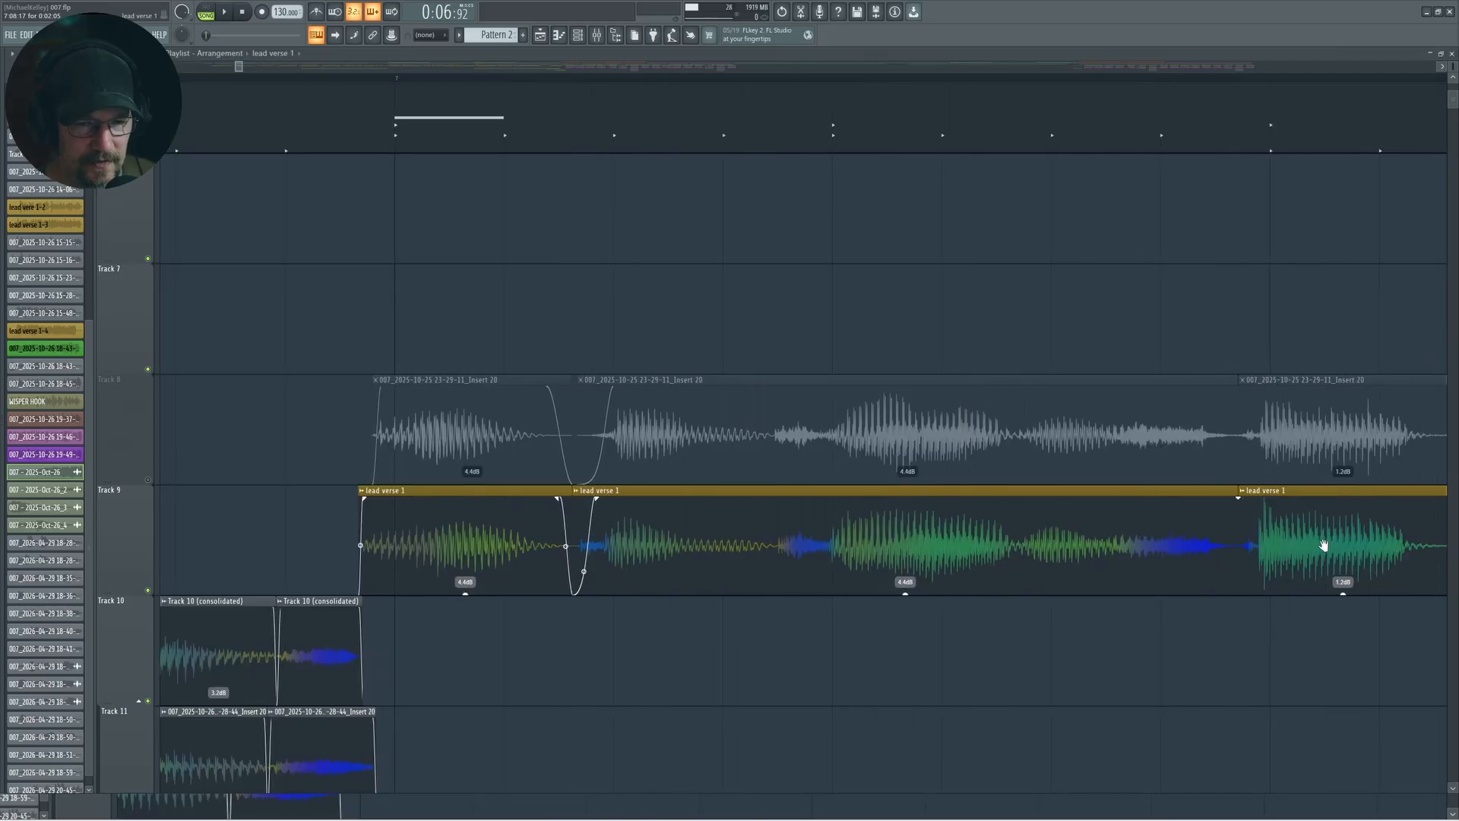
{"action": "left_click_drag", "start_coordinate": [1326, 548], "coordinate": [1006, 565]}
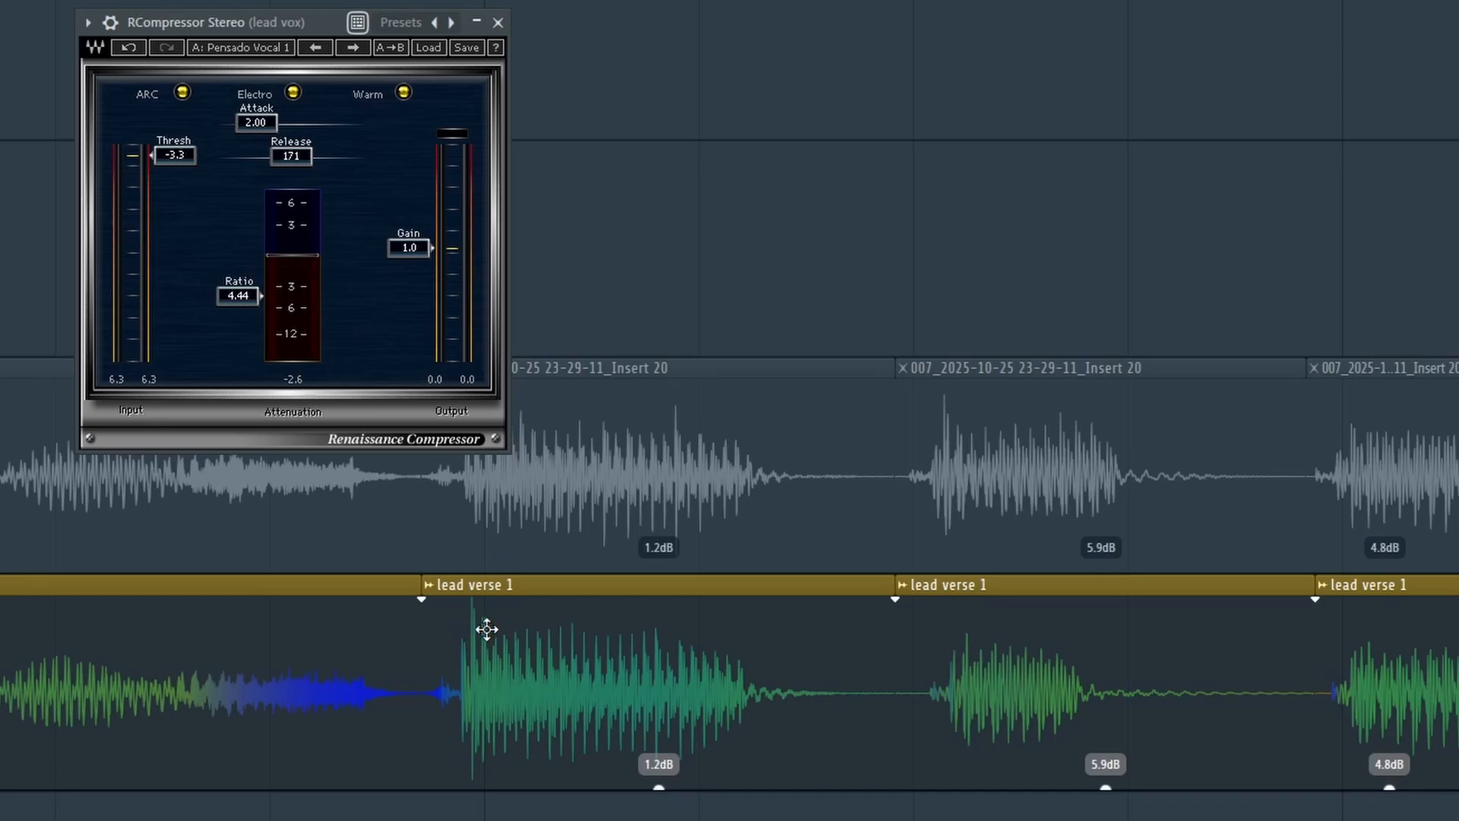
- Select the Release setting in the first RCompressor Stereo, play the verse to watch the gain reduction recover, and close the compressor
{"action": "left_click", "coordinate": [288, 157]}
{"action": "key", "text": "space"}
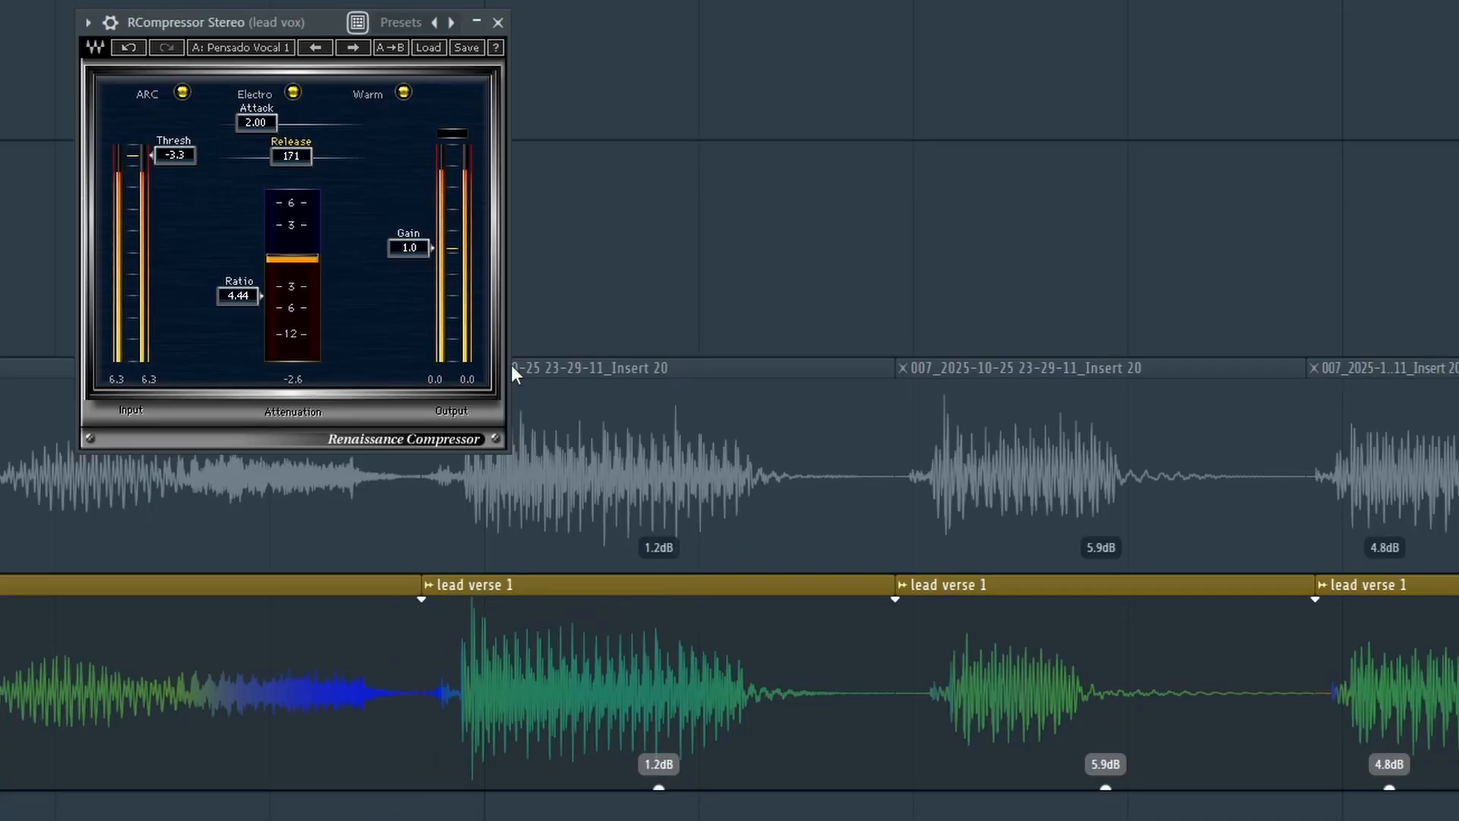
{"action": "left_click", "coordinate": [498, 23]}
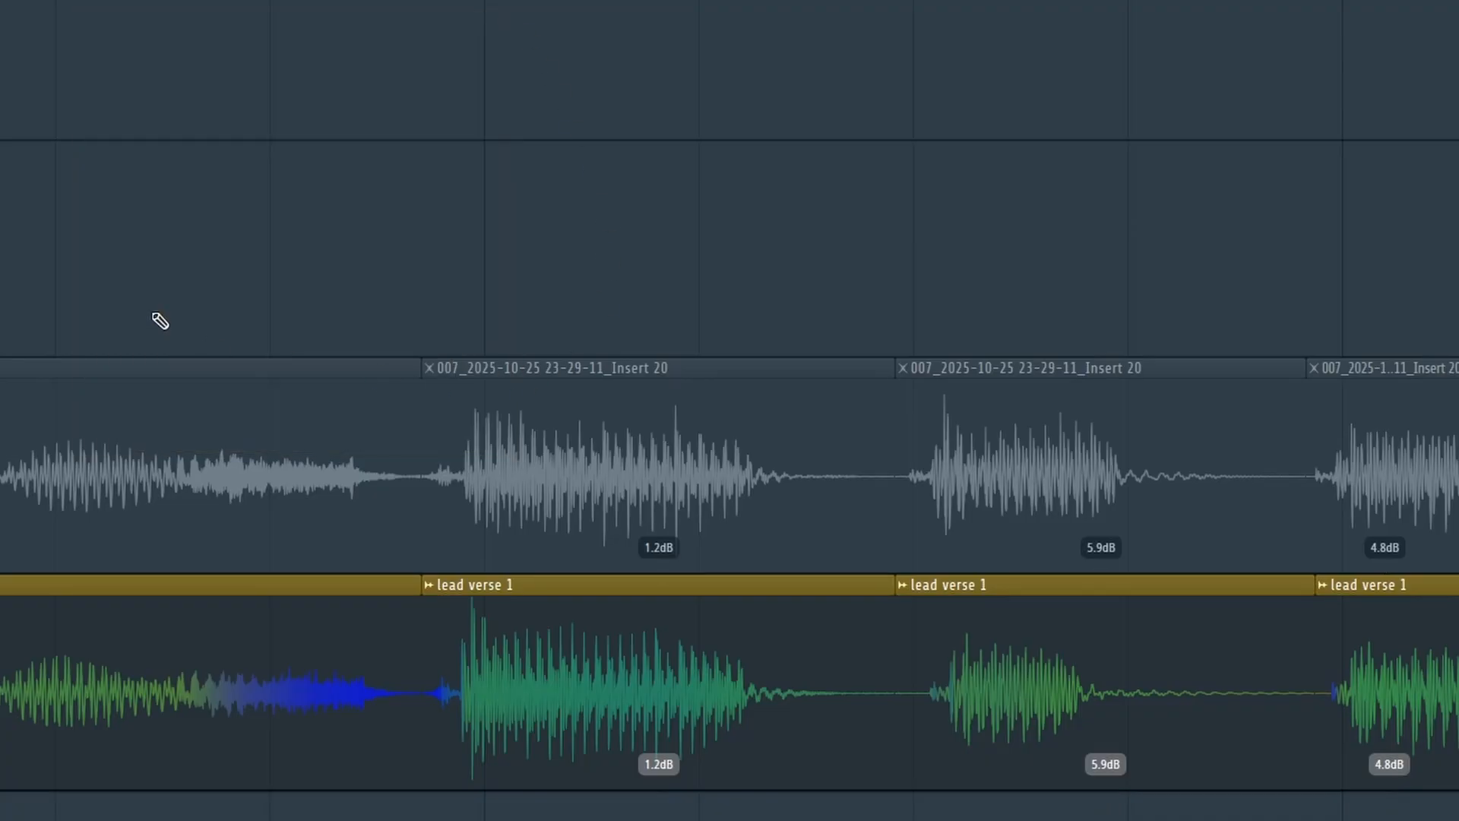
{"action": "scroll", "coordinate": [301, 776], "scroll_direction": "down", "scroll_amount": 3}
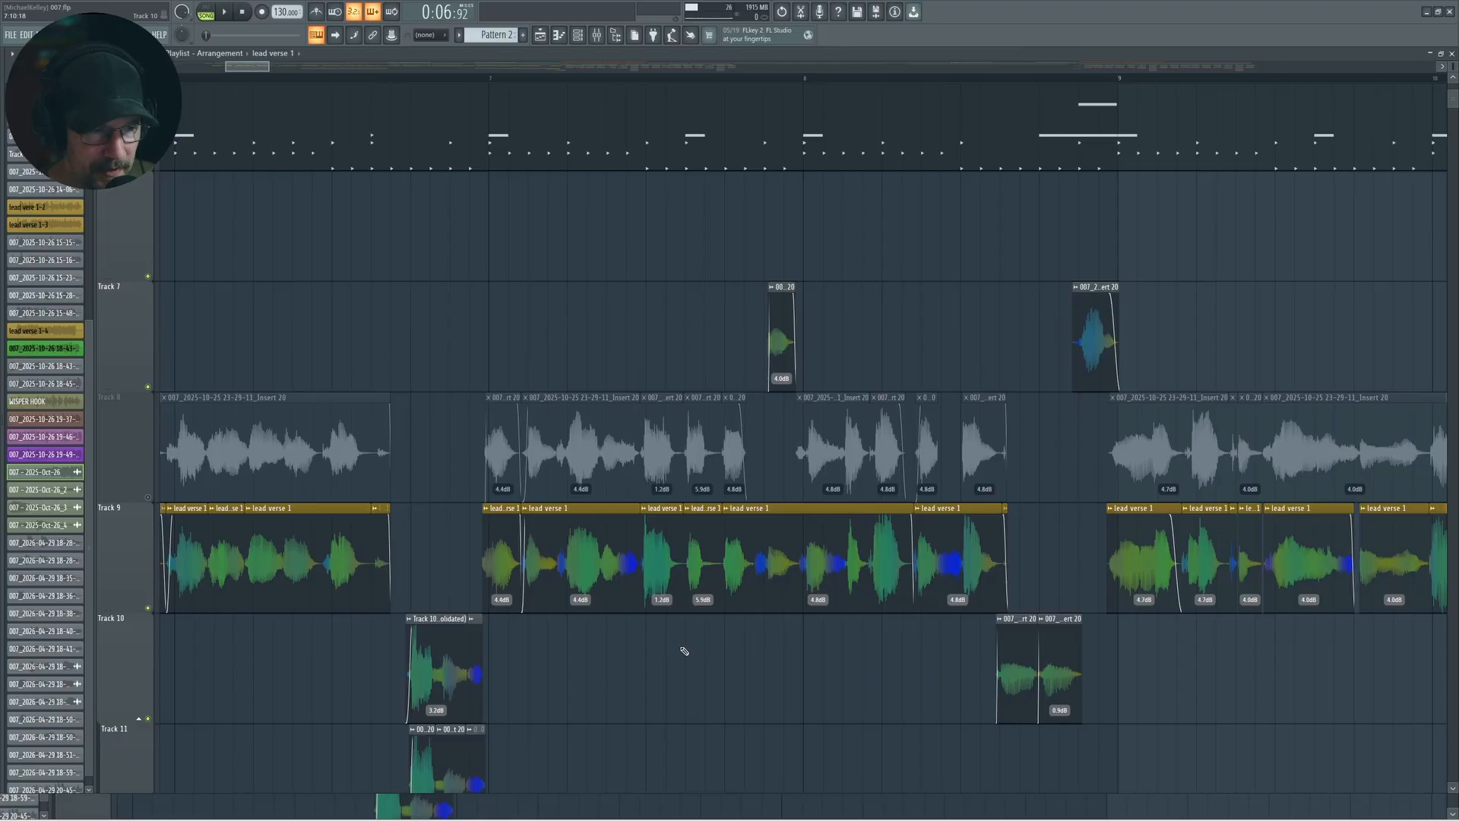
{"action": "scroll", "coordinate": [301, 776], "scroll_direction": "down", "scroll_amount": 2}
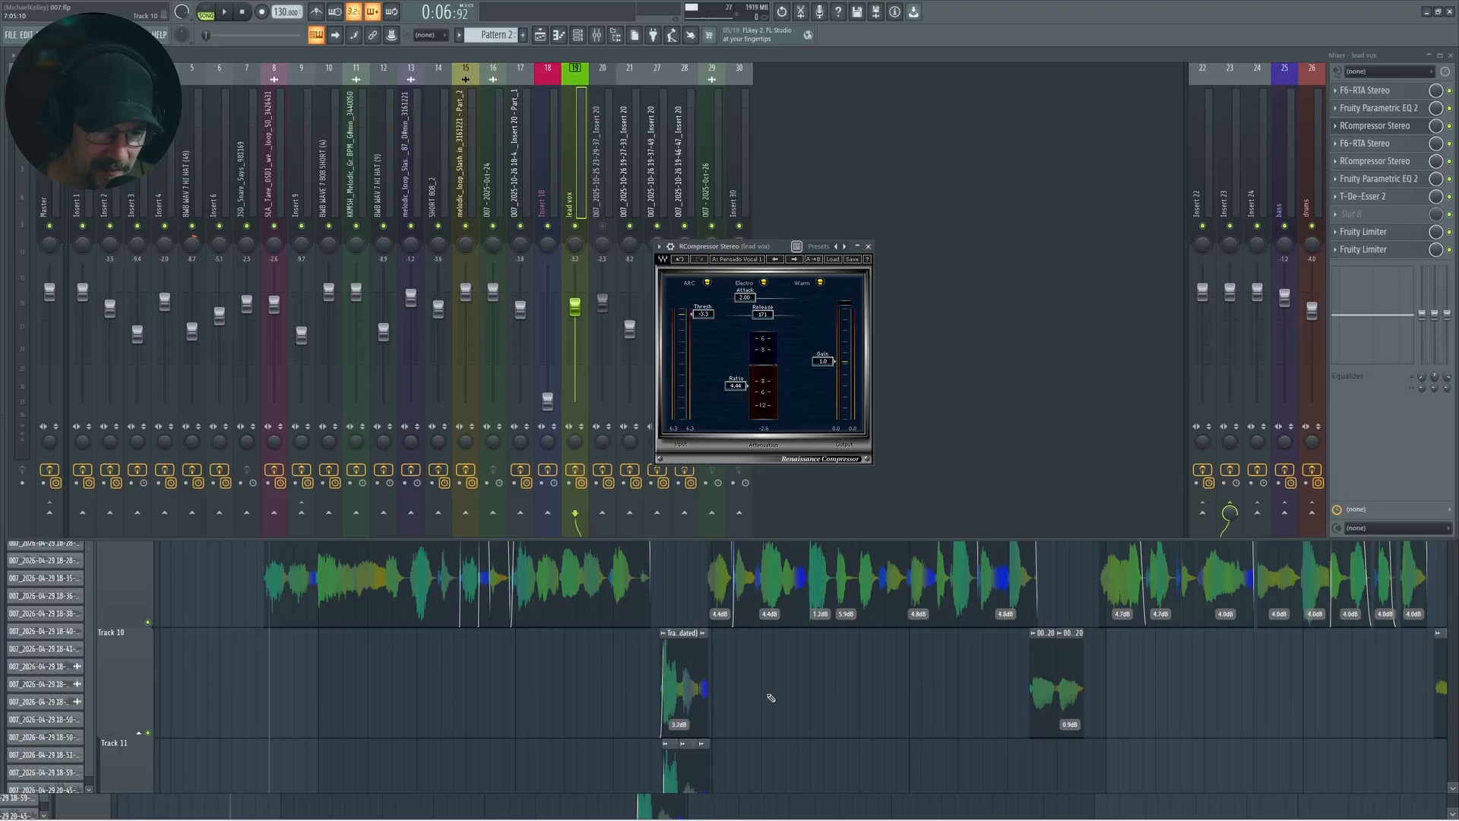
- Close the reopened RCompressor Stereo and play the verse while viewing a longer stretch of the lead vocal in the playlist
{"action": "left_click", "coordinate": [869, 246]}
{"action": "scroll", "coordinate": [1068, 703], "scroll_direction": "down", "scroll_amount": 2}
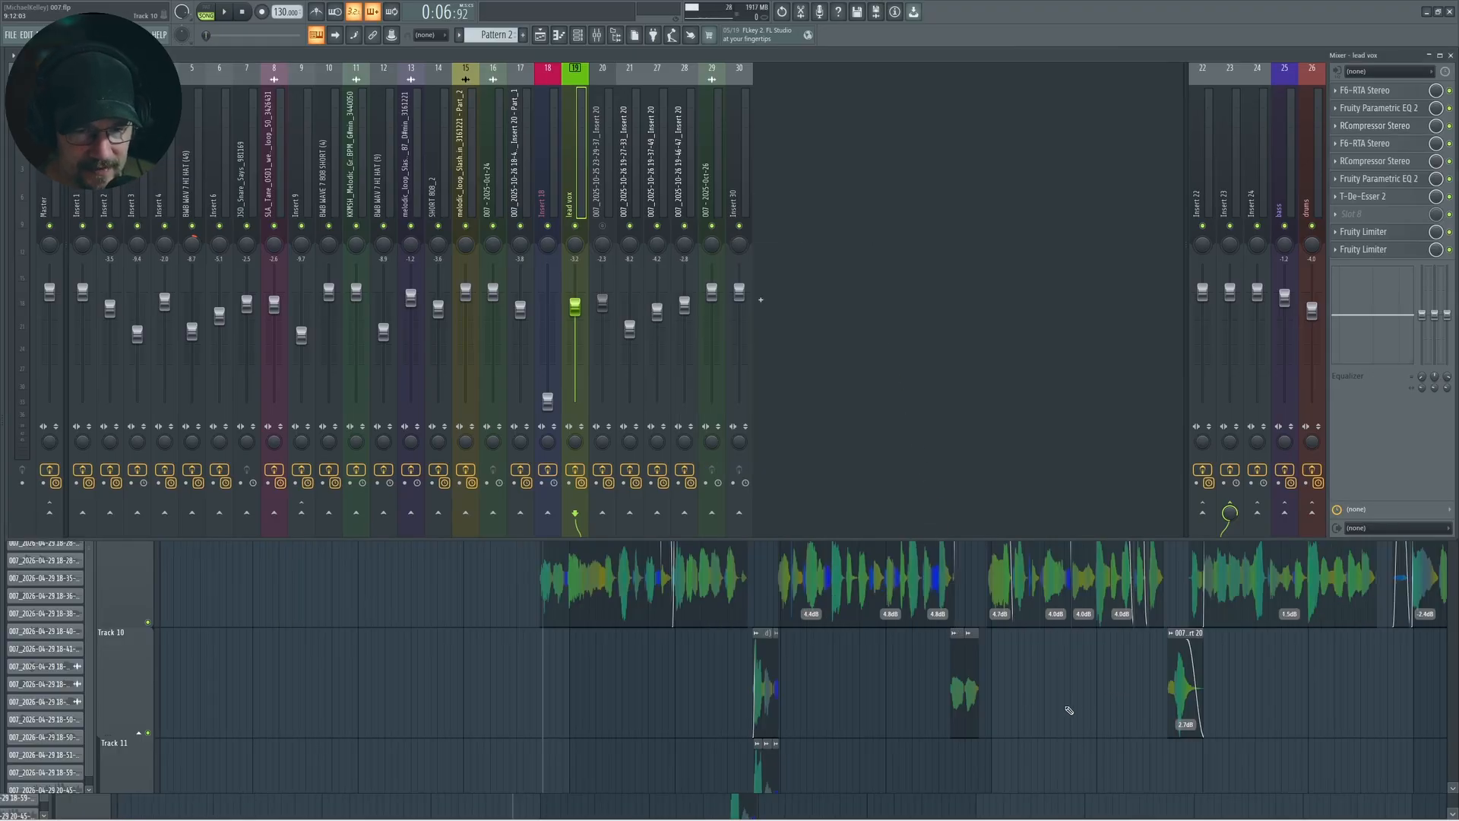
{"action": "scroll", "coordinate": [1065, 700], "scroll_direction": "down", "scroll_amount": 2}
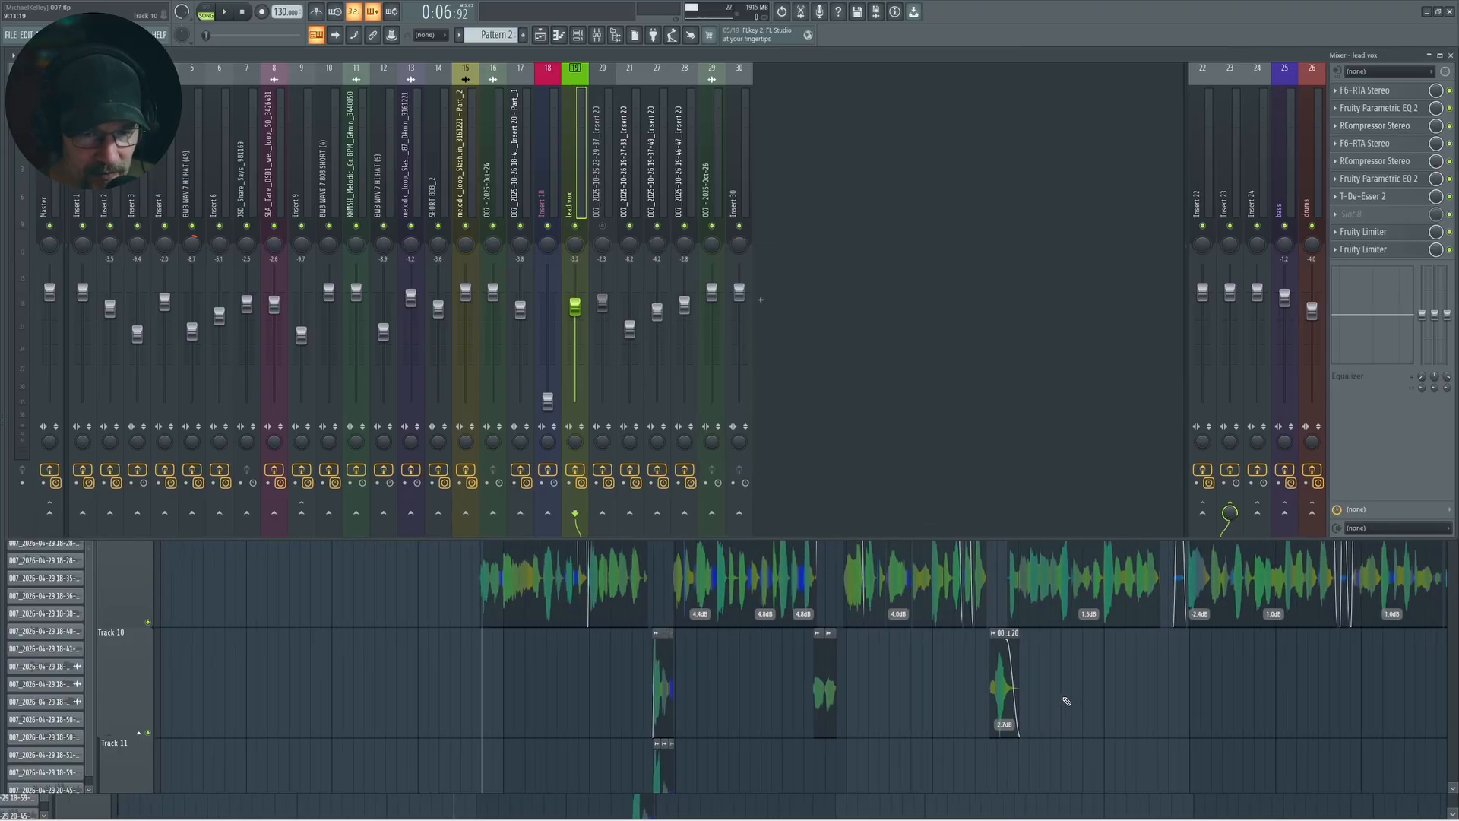
{"action": "scroll", "coordinate": [1146, 684], "scroll_direction": "down", "scroll_amount": 2}
{"action": "key", "text": "space"}
{"action": "scroll", "coordinate": [1140, 699], "scroll_direction": "down", "scroll_amount": 2}
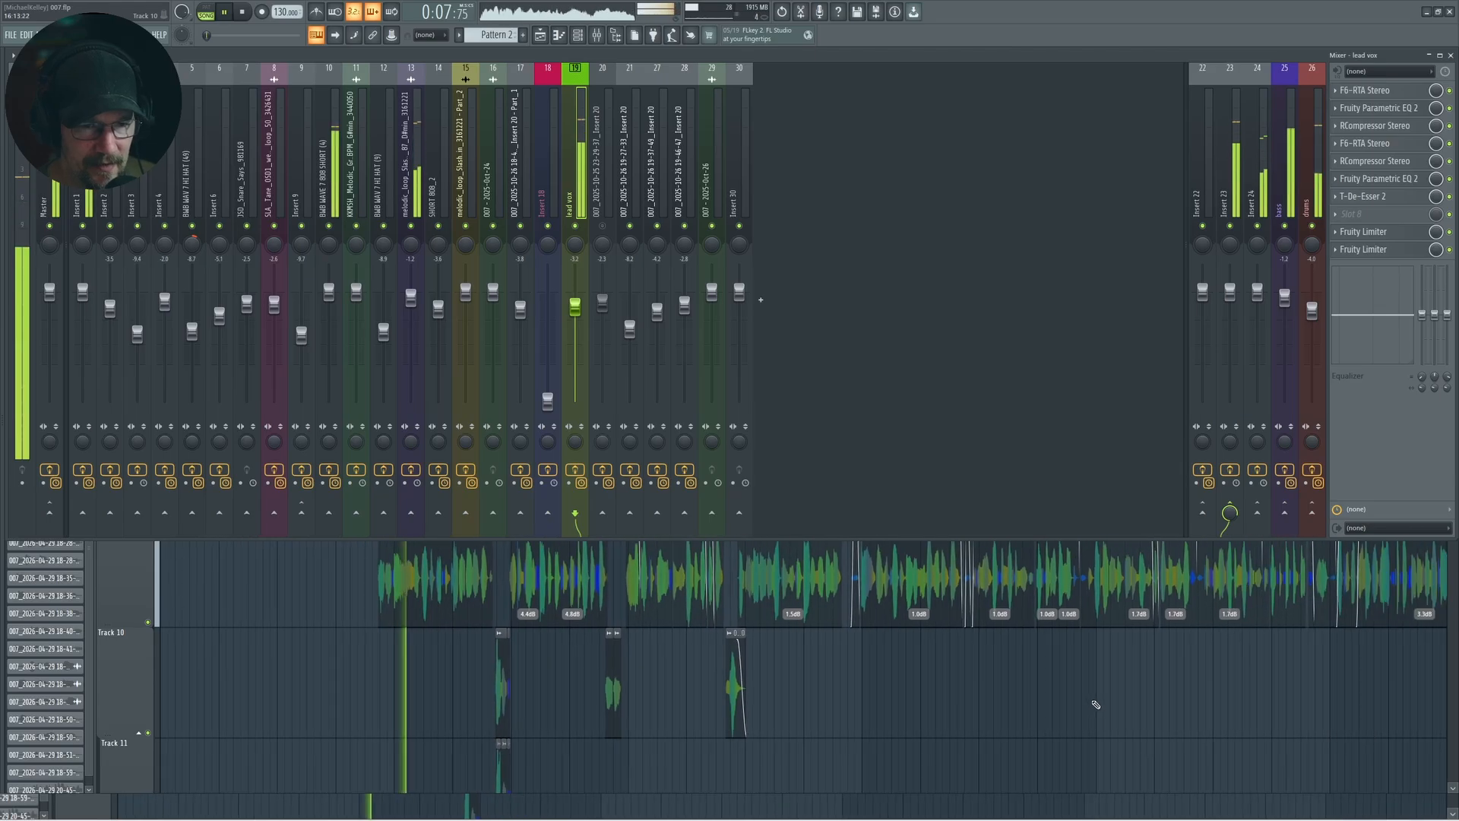
{"action": "middle_click", "coordinate": [1049, 710]}
{"action": "scroll", "coordinate": [958, 720], "scroll_direction": "down", "scroll_amount": 3}
{"action": "left_click_drag", "start_coordinate": [1008, 725], "coordinate": [969, 730]}
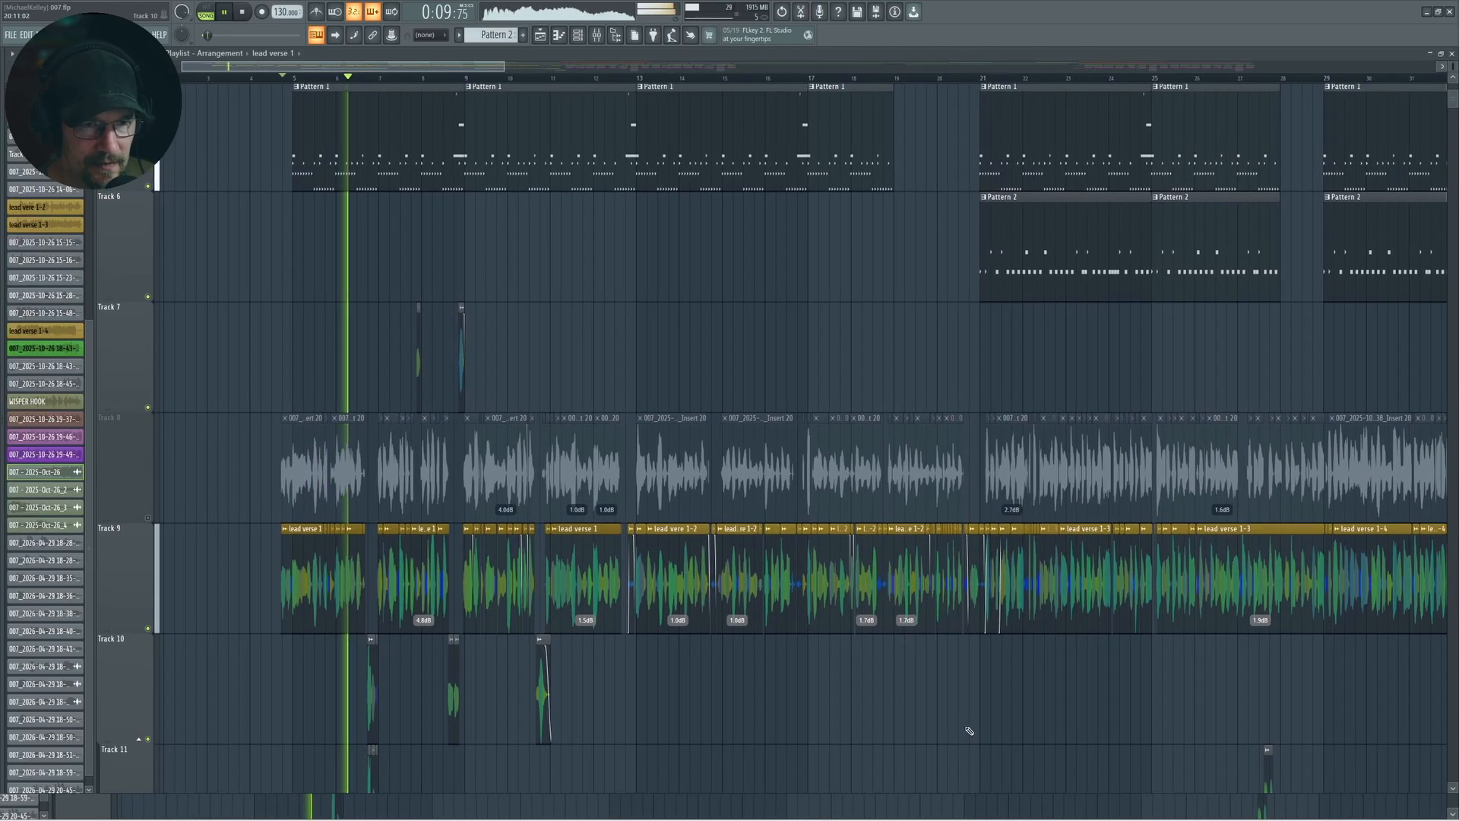
{"action": "key", "text": "space"}
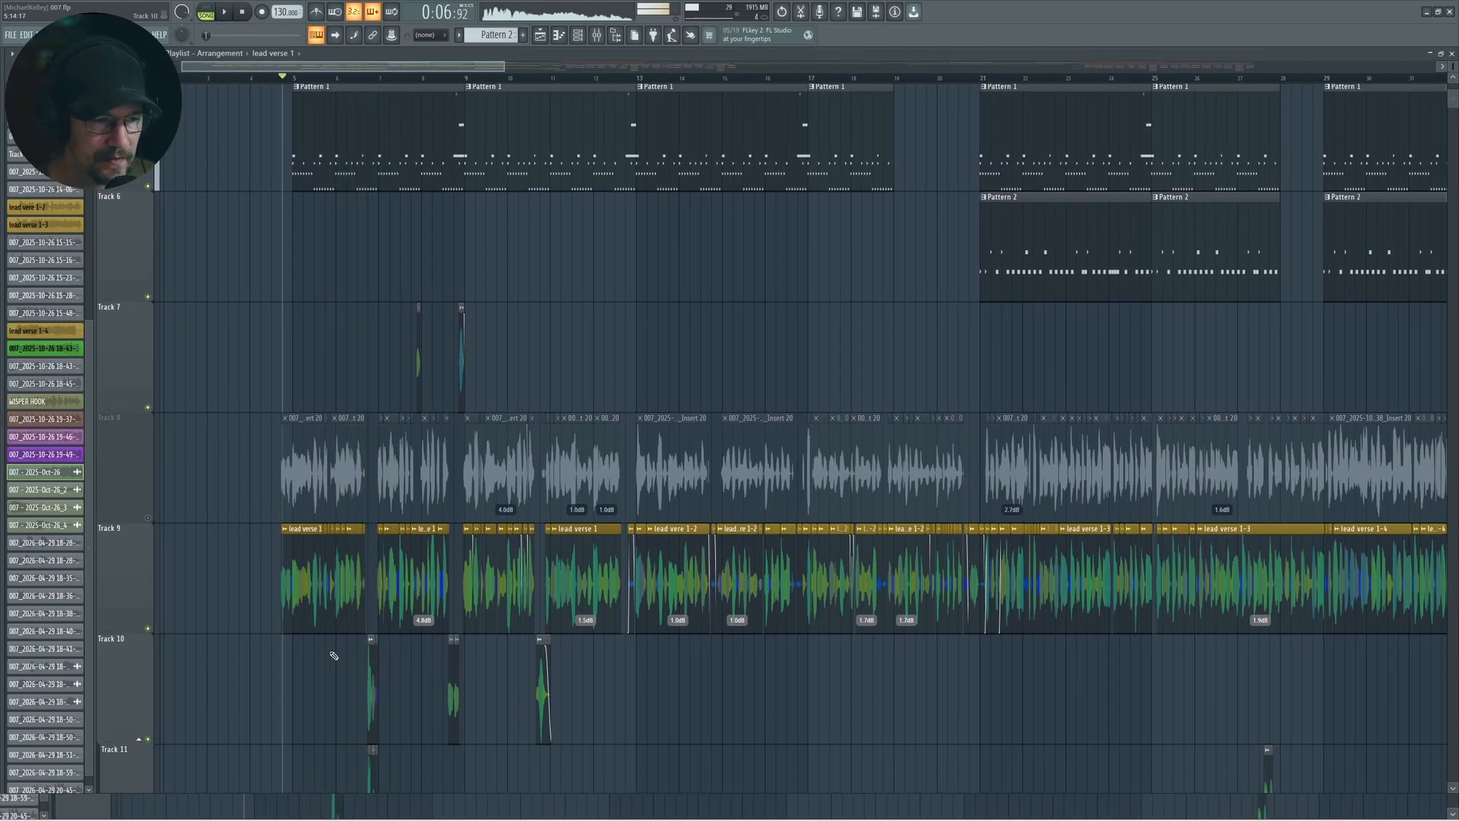
- Open the second F6-RTA Stereo on the lead vox track and lower band 5's threshold while the verse plays
{"action": "scroll", "coordinate": [325, 652], "scroll_direction": "up", "scroll_amount": 3}
{"action": "left_click", "coordinate": [600, 38]}
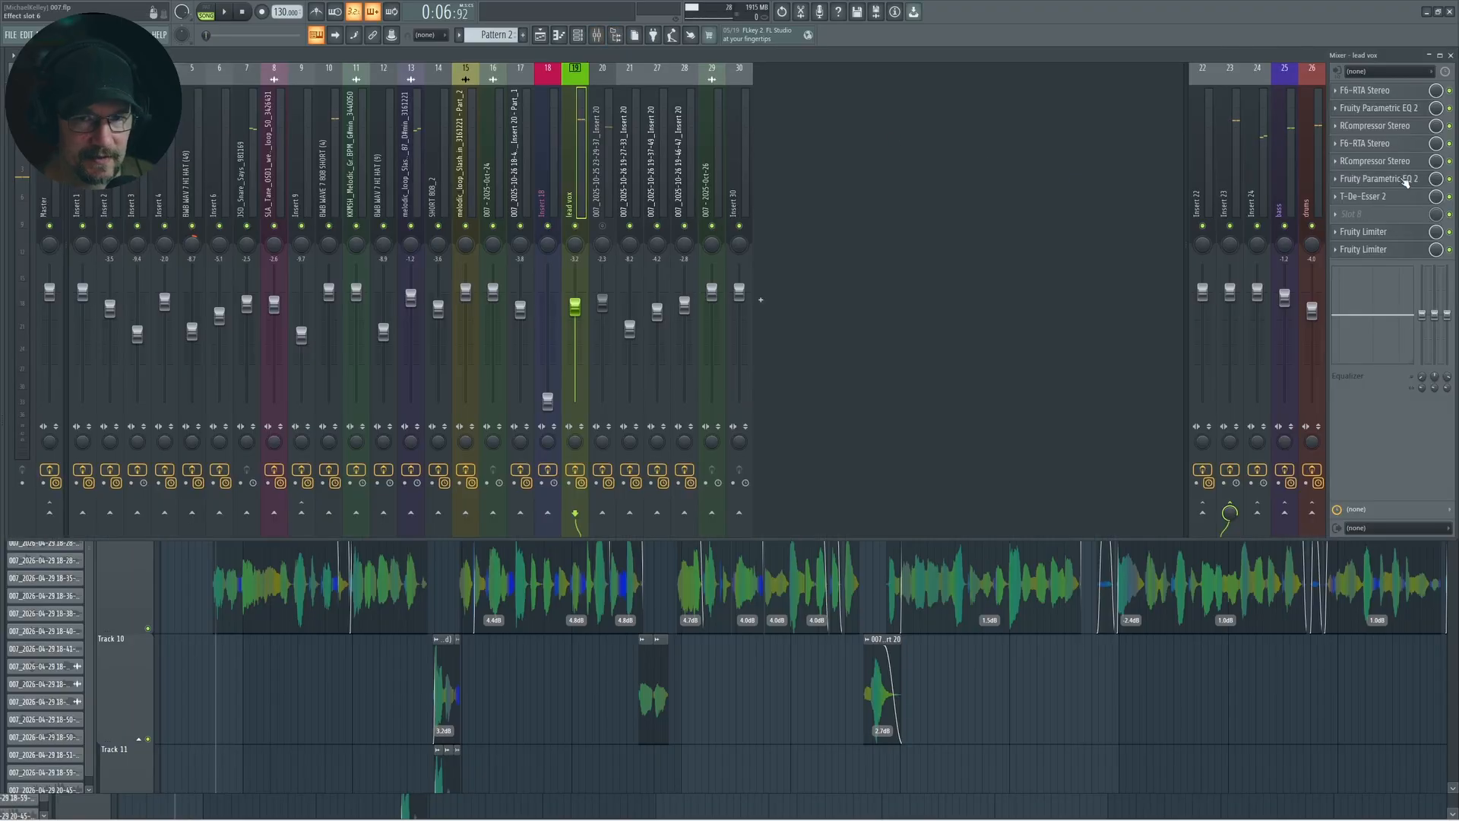
{"action": "left_click", "coordinate": [1380, 144]}
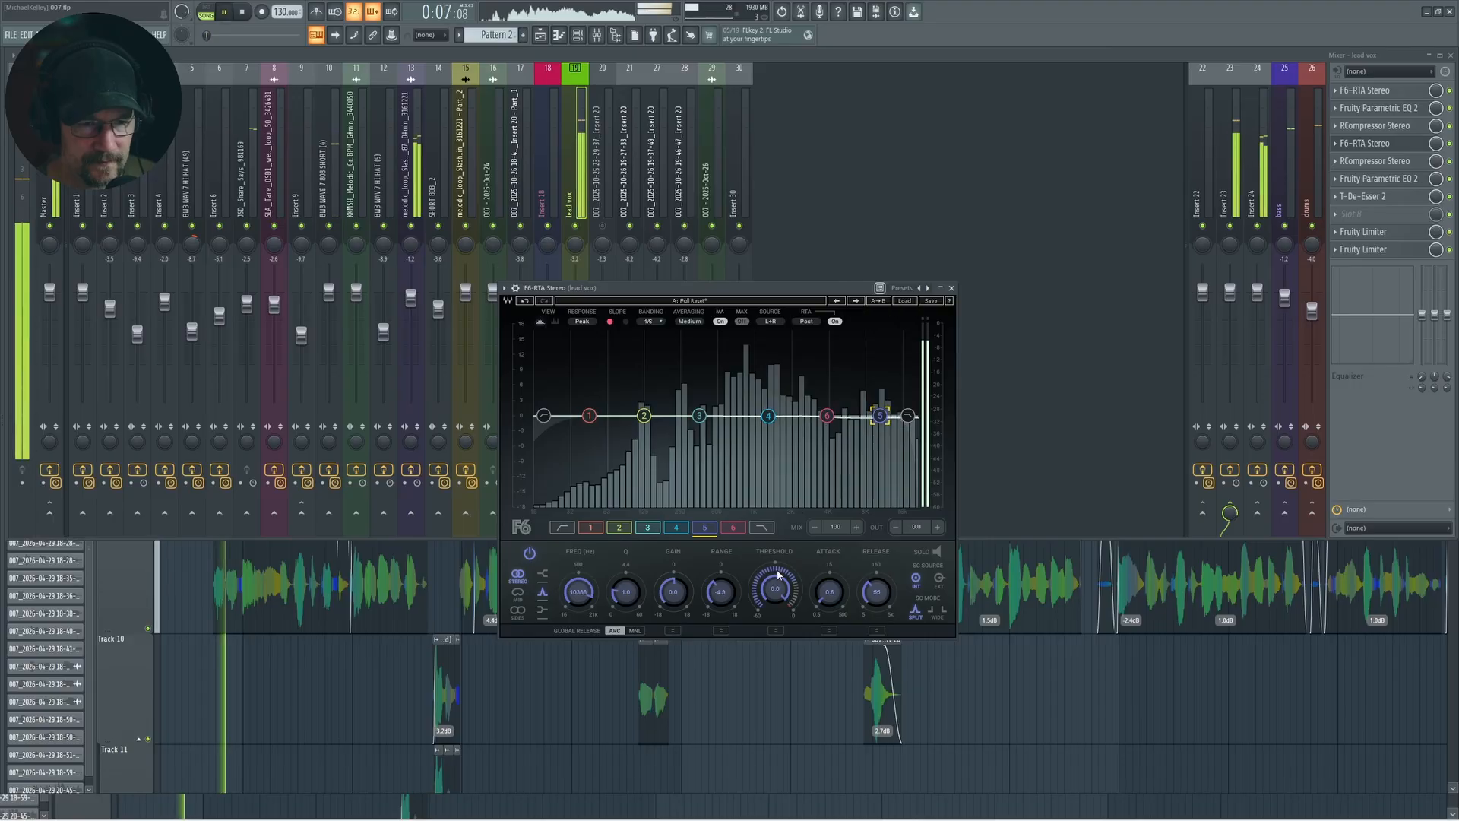
{"action": "left_click_drag", "start_coordinate": [777, 584], "coordinate": [777, 620]}
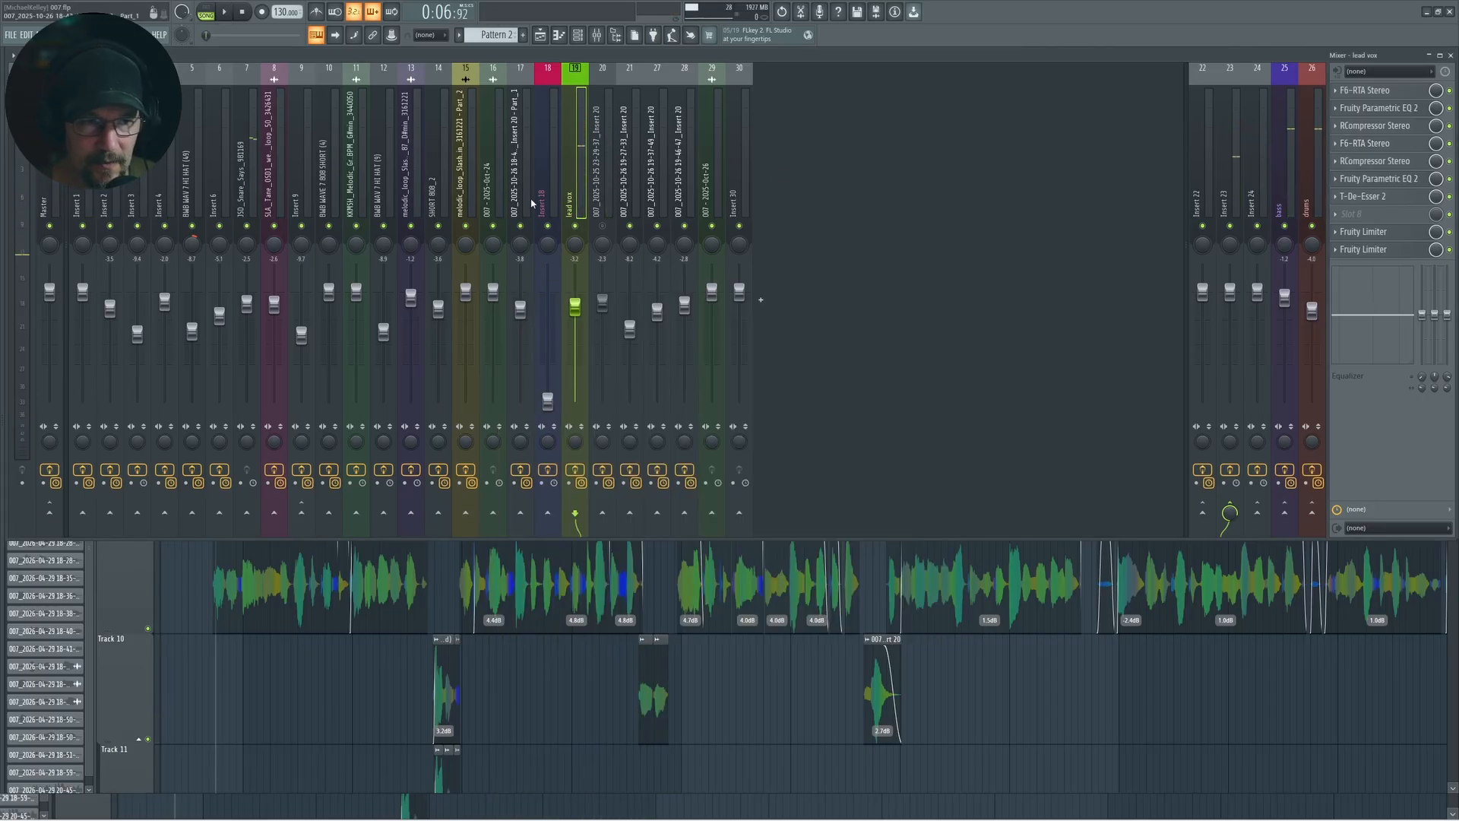
- Compare the effect chain on mixer Insert 18 with the lead vox effect chain
{"action": "left_click", "coordinate": [558, 109]}
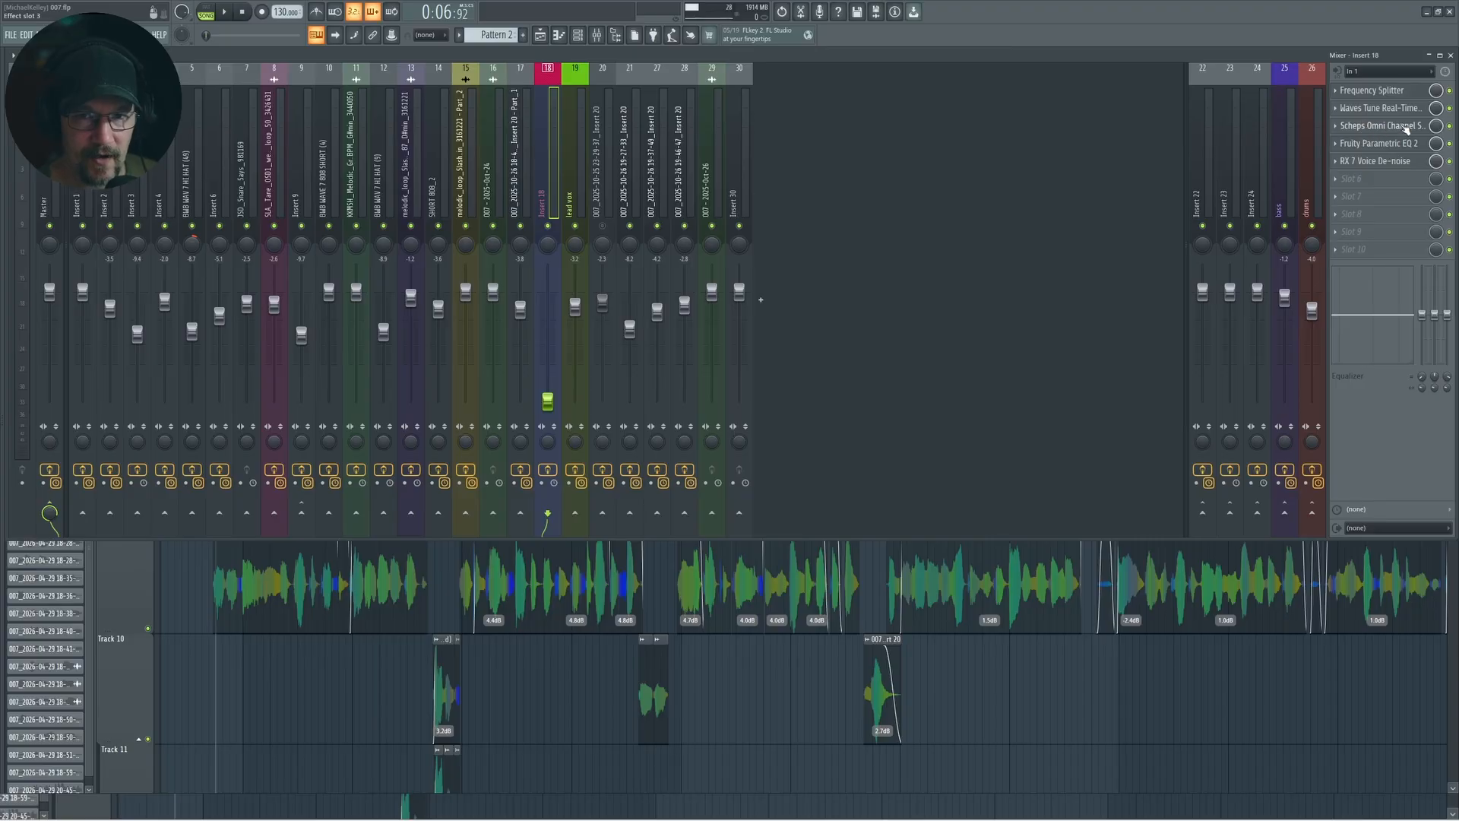
{"action": "key", "text": "Right"}
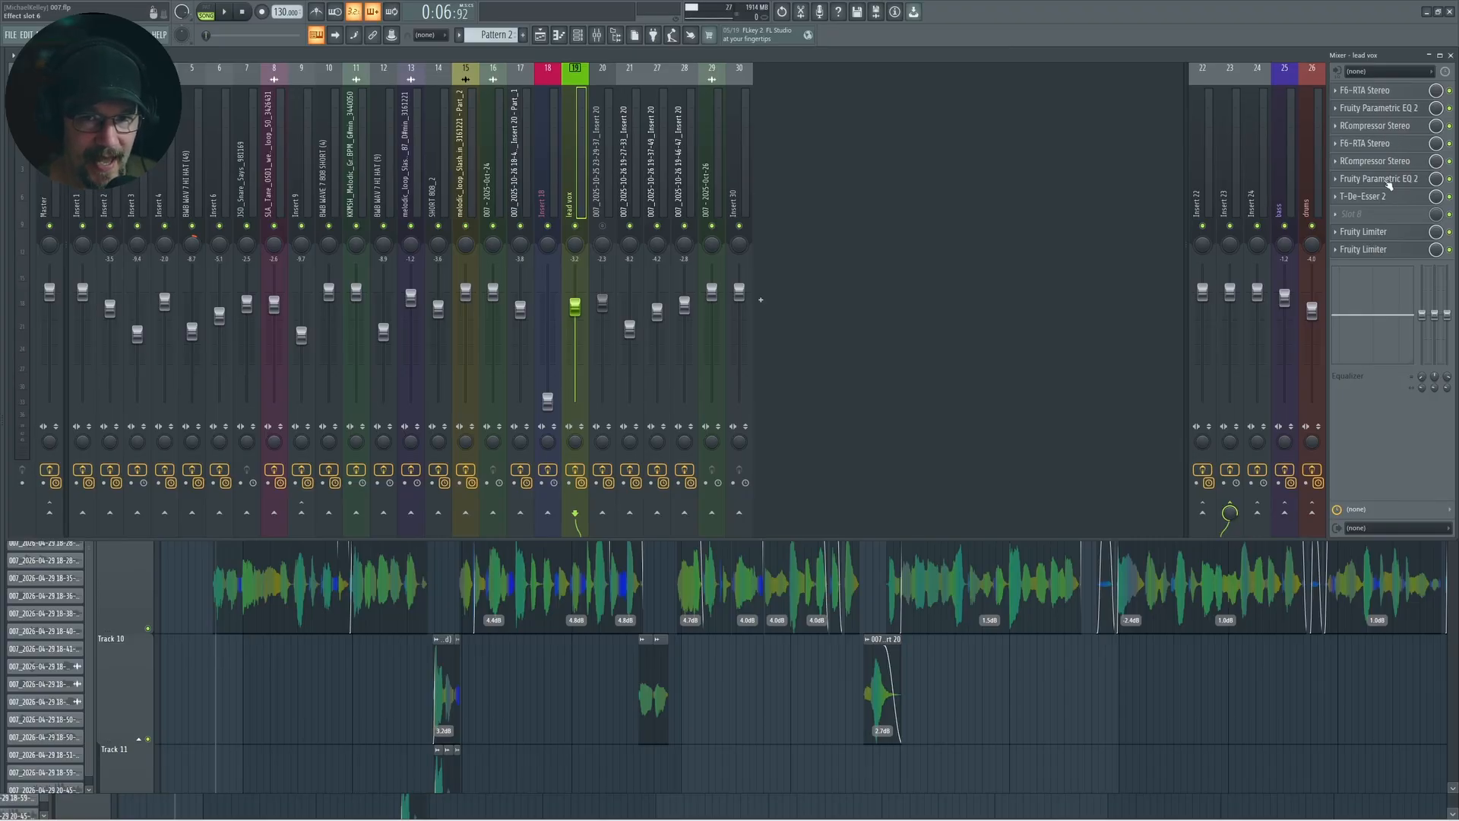
{"action": "left_click", "coordinate": [554, 150]}
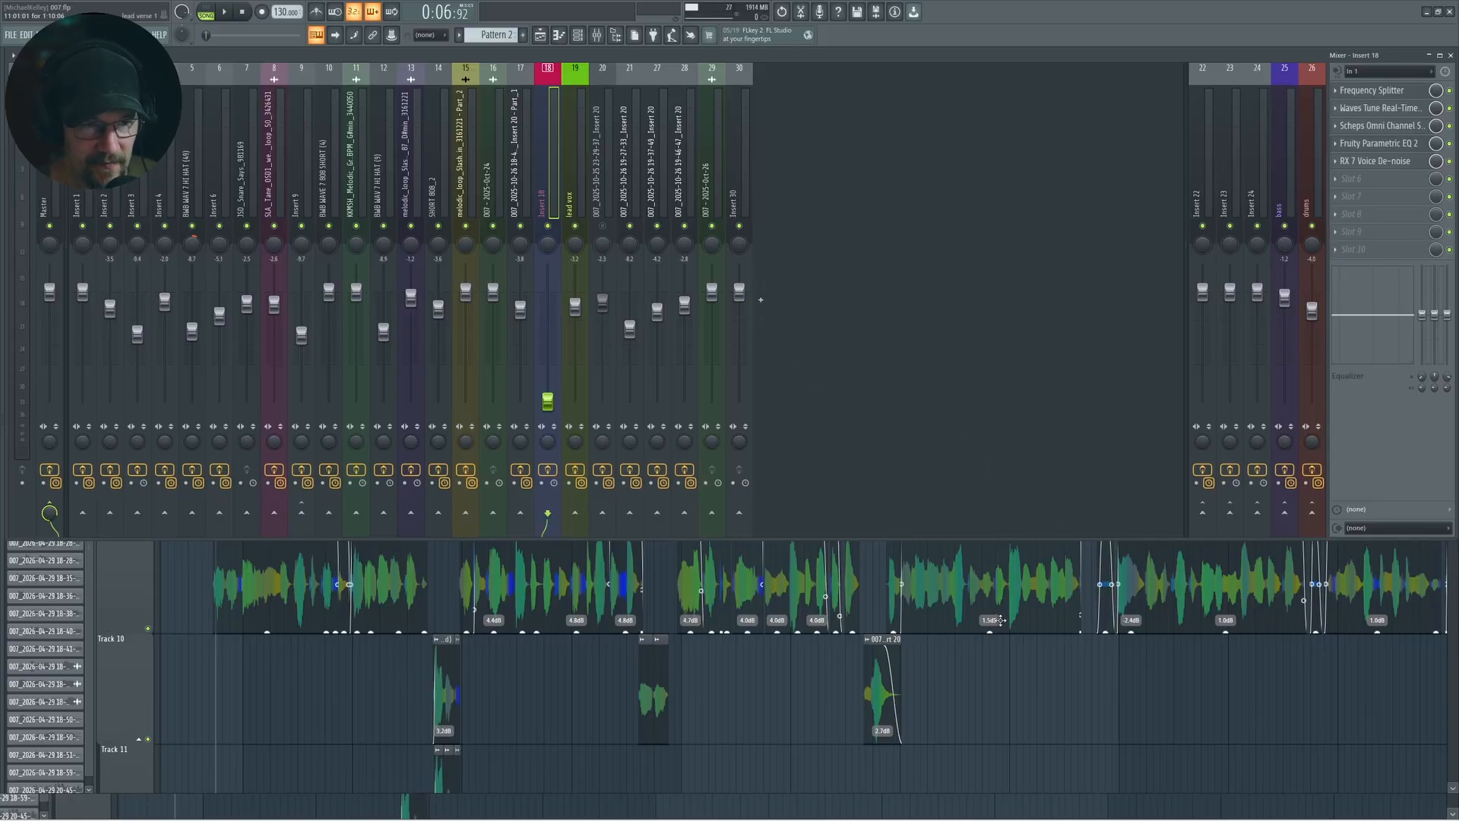
- Examine the lead vocal clips on Track 9 from lead verse 1 through lead verse 1-3, and play the verse's opening
{"action": "scroll", "coordinate": [325, 613], "scroll_direction": "up", "scroll_amount": 4}
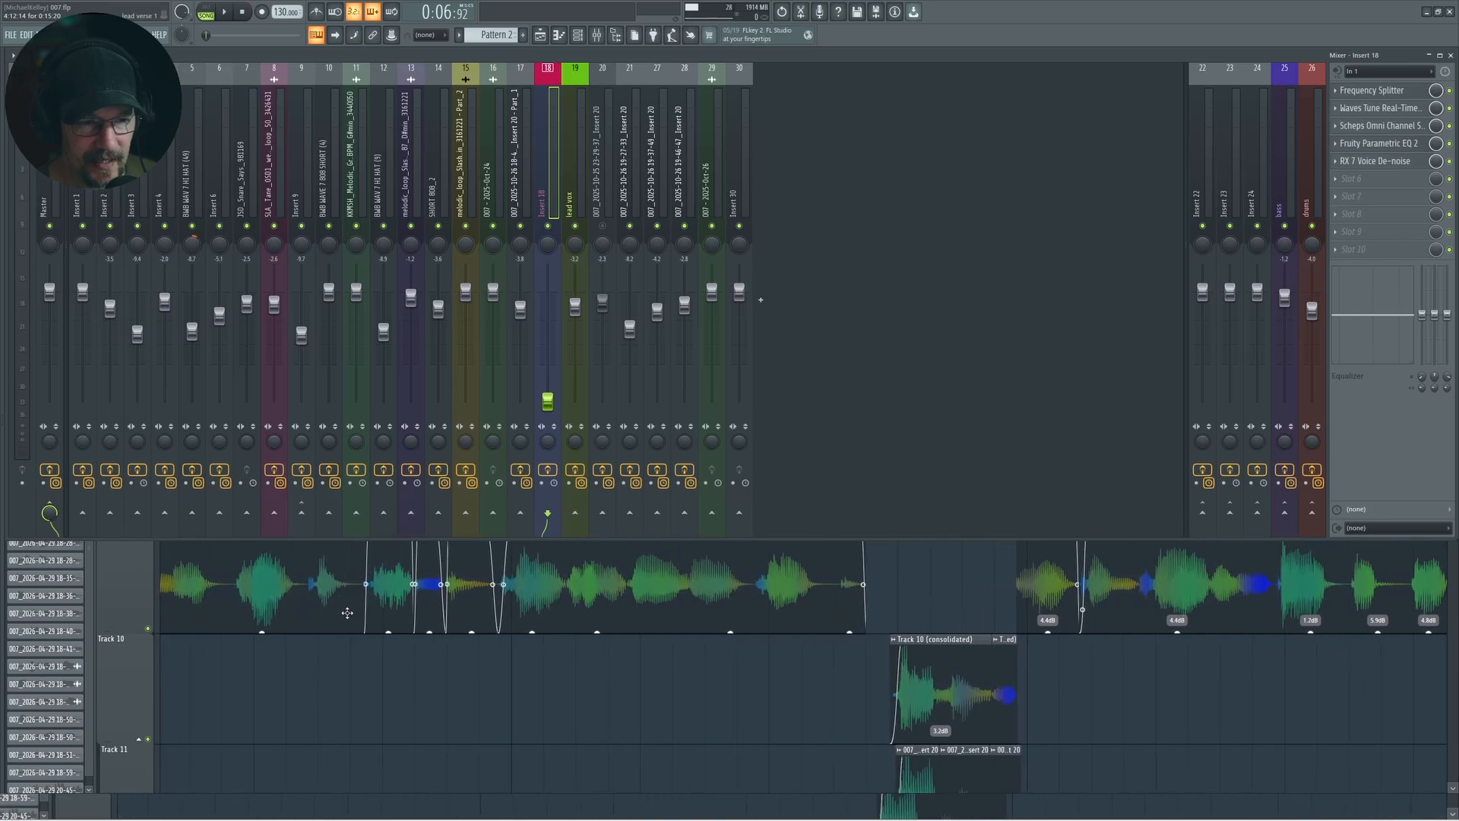
{"action": "left_click_drag", "start_coordinate": [349, 613], "coordinate": [732, 632]}
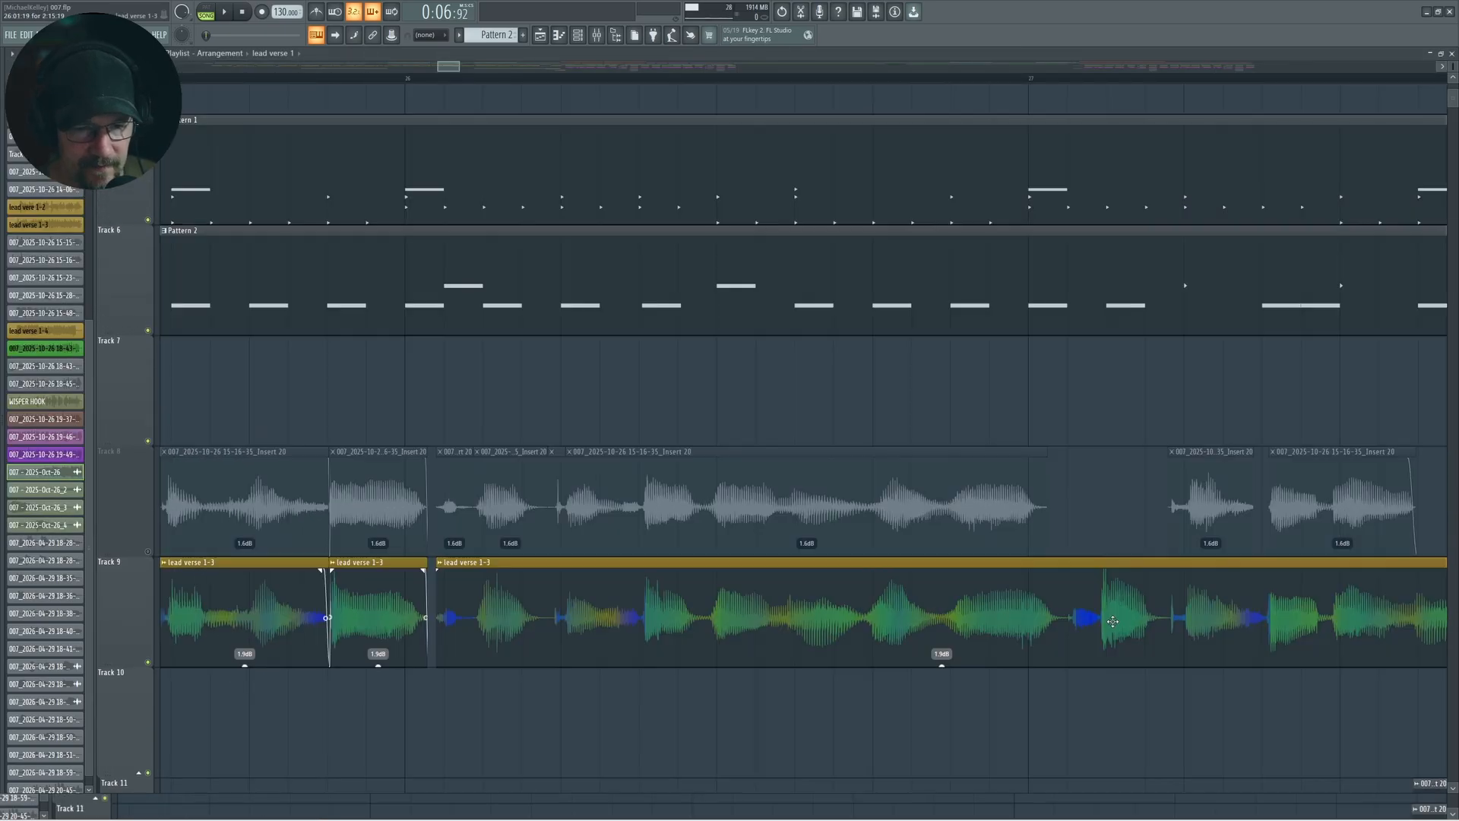
{"action": "scroll", "coordinate": [665, 606], "scroll_direction": "down", "scroll_amount": 10}
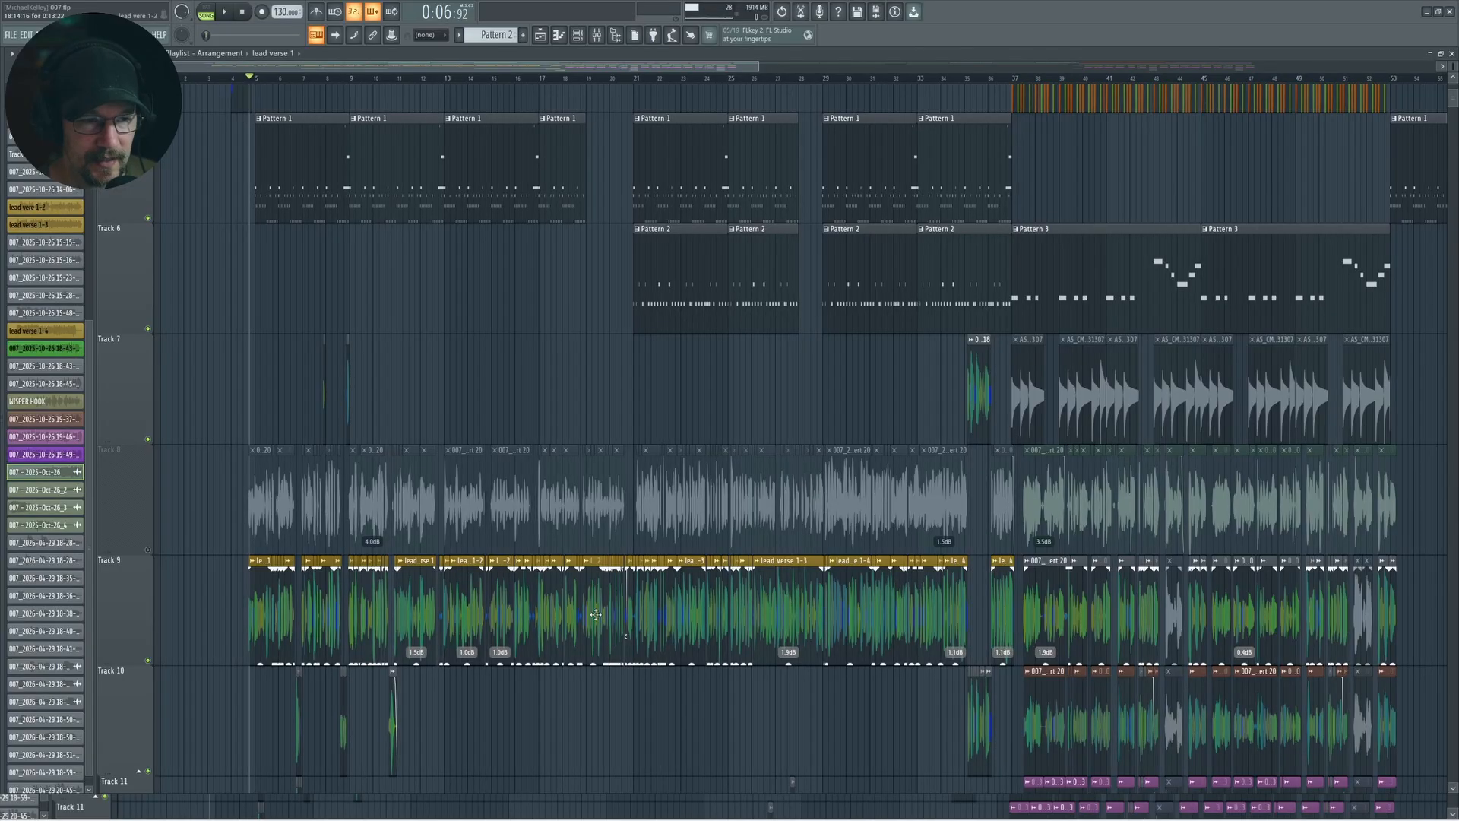
{"action": "key", "text": "space"}
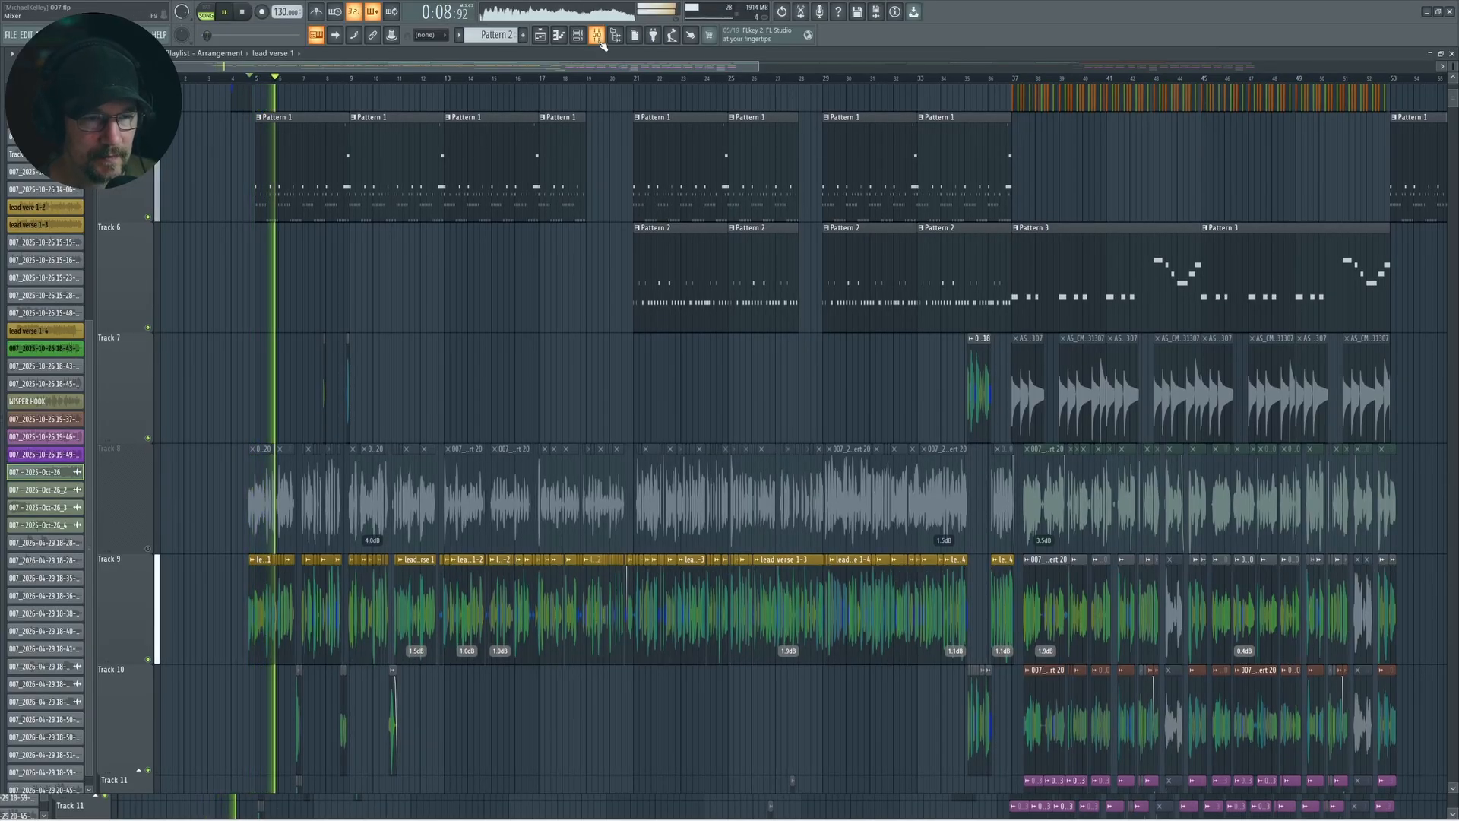
{"action": "key", "text": "space"}
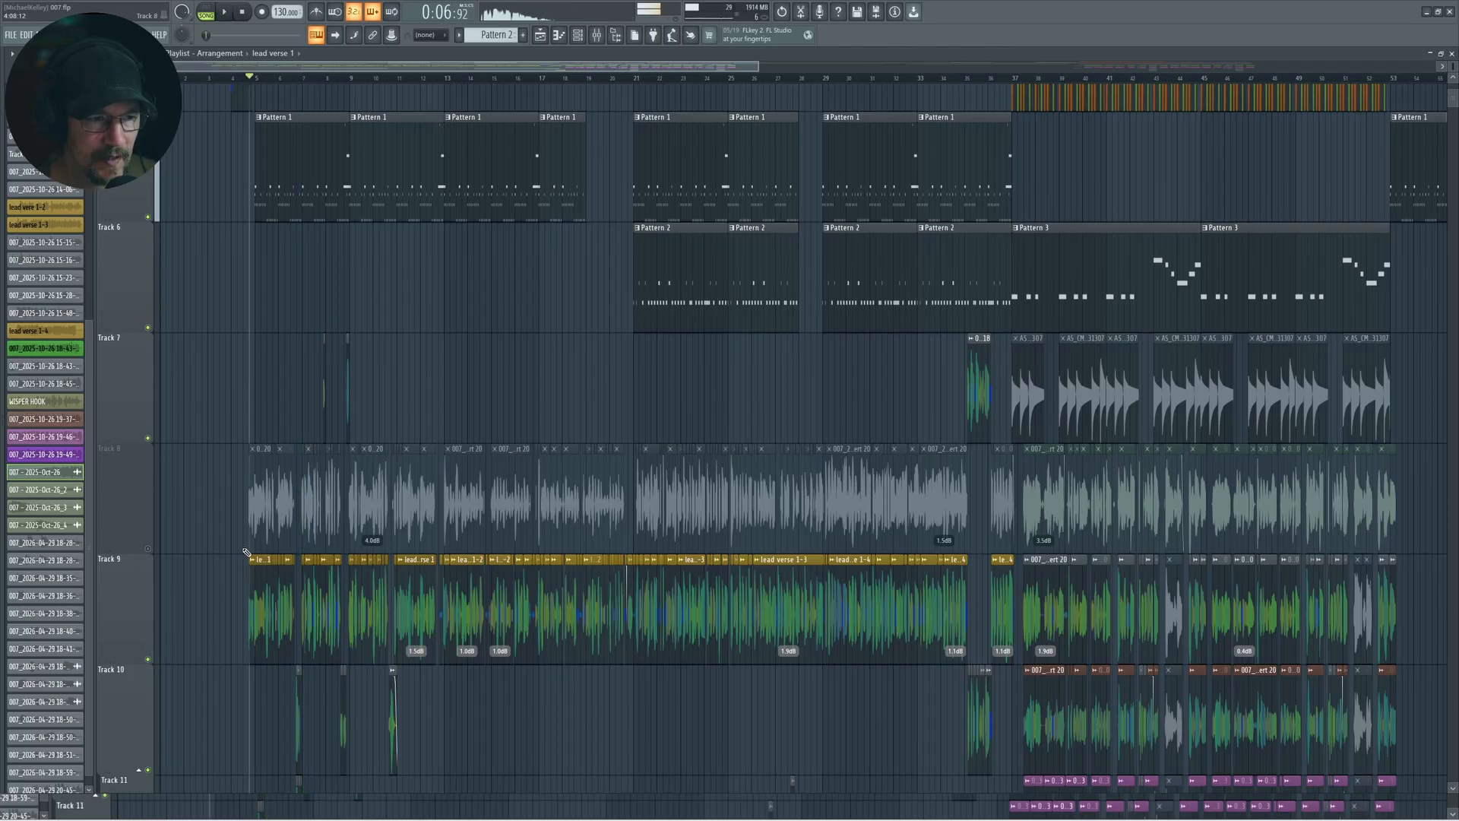
{"action": "scroll", "coordinate": [304, 548], "scroll_direction": "up", "scroll_amount": 8}
{"action": "scroll", "coordinate": [301, 548], "scroll_direction": "up", "scroll_amount": 3}
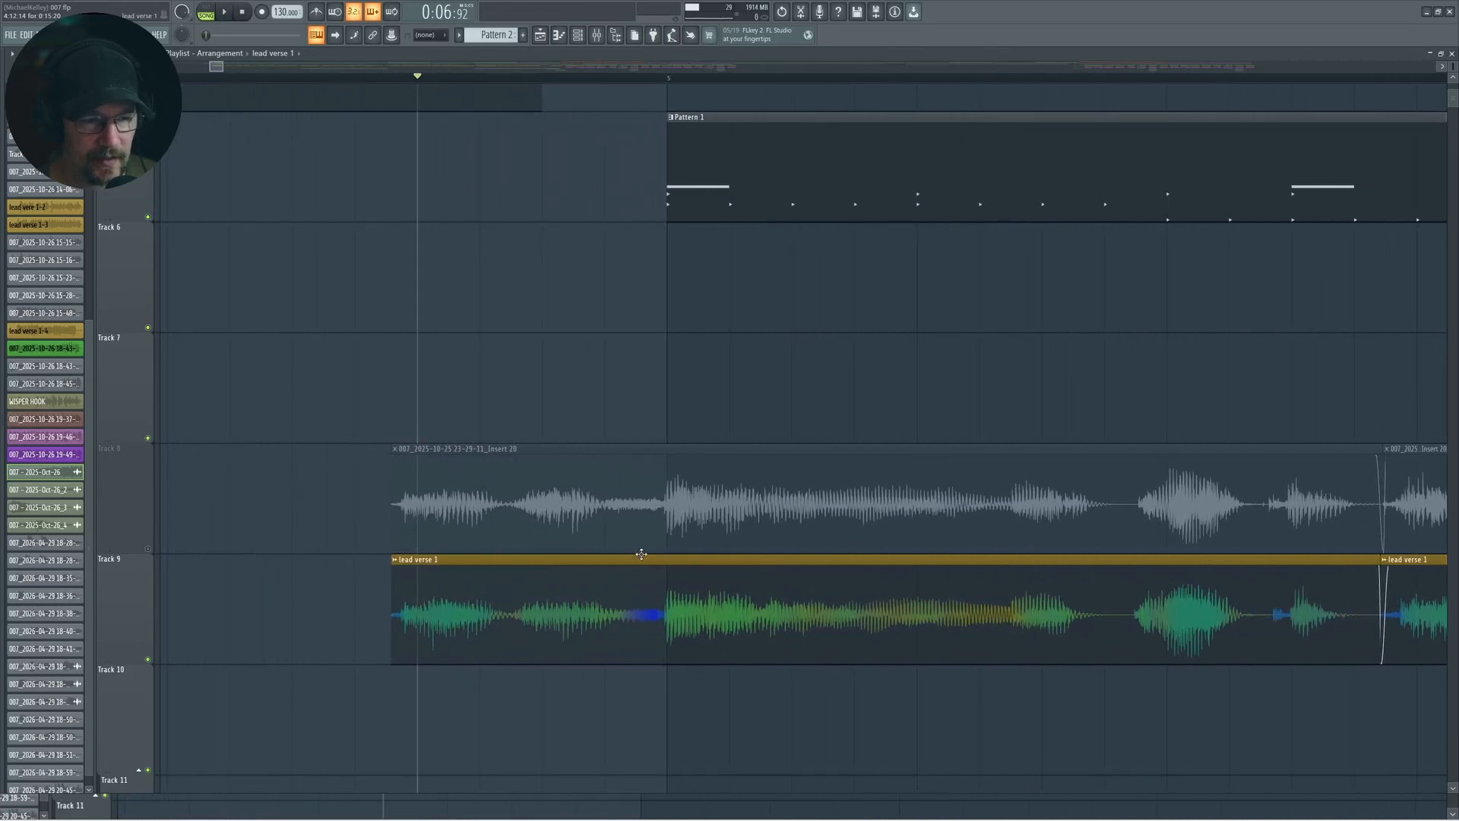
- Play the verse with the second lead vox RCompressor Stereo open in the mixer to examine its gain reduction
{"action": "left_click", "coordinate": [597, 35]}
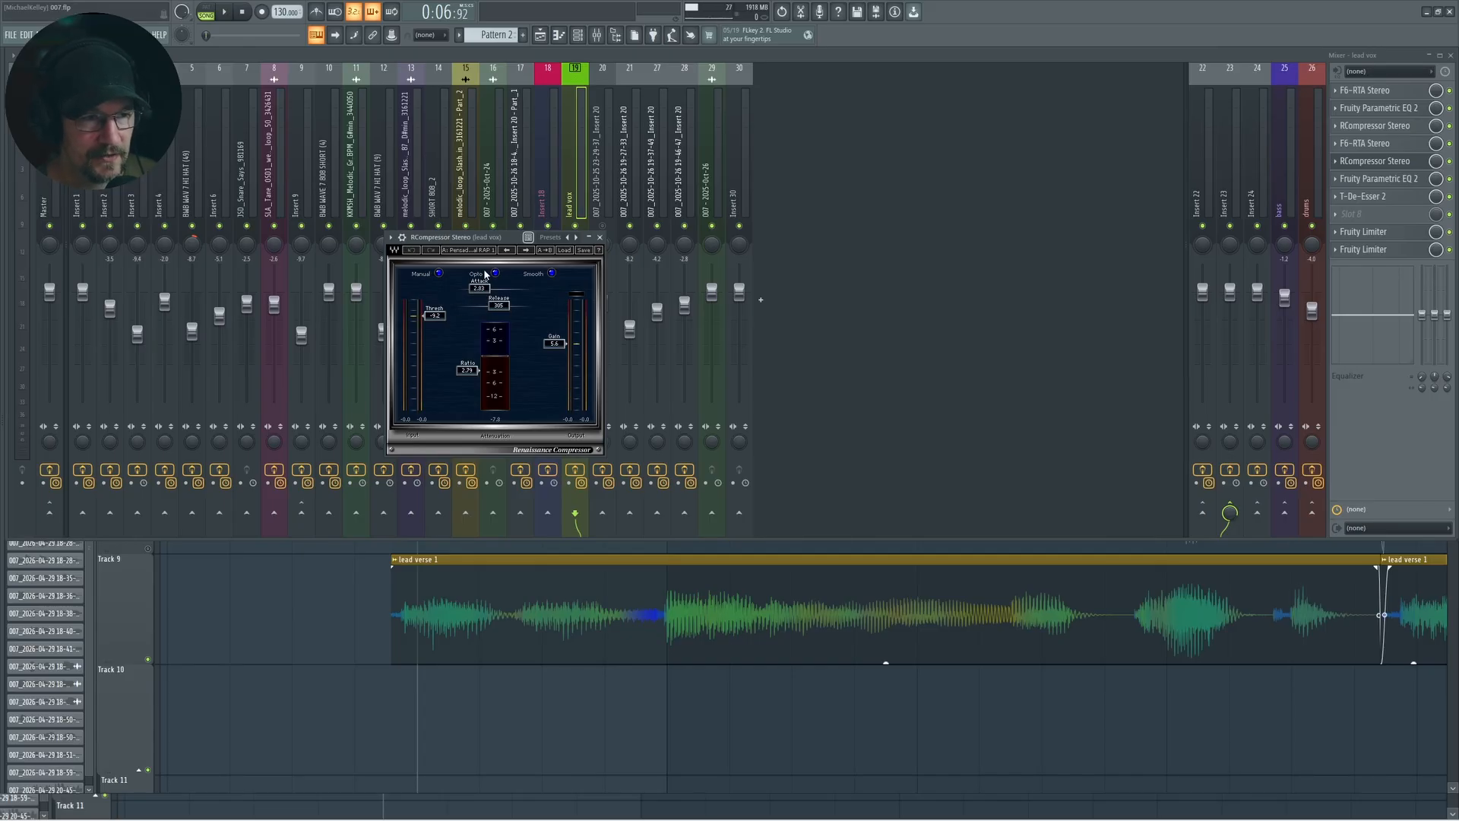
{"action": "key", "text": "space"}
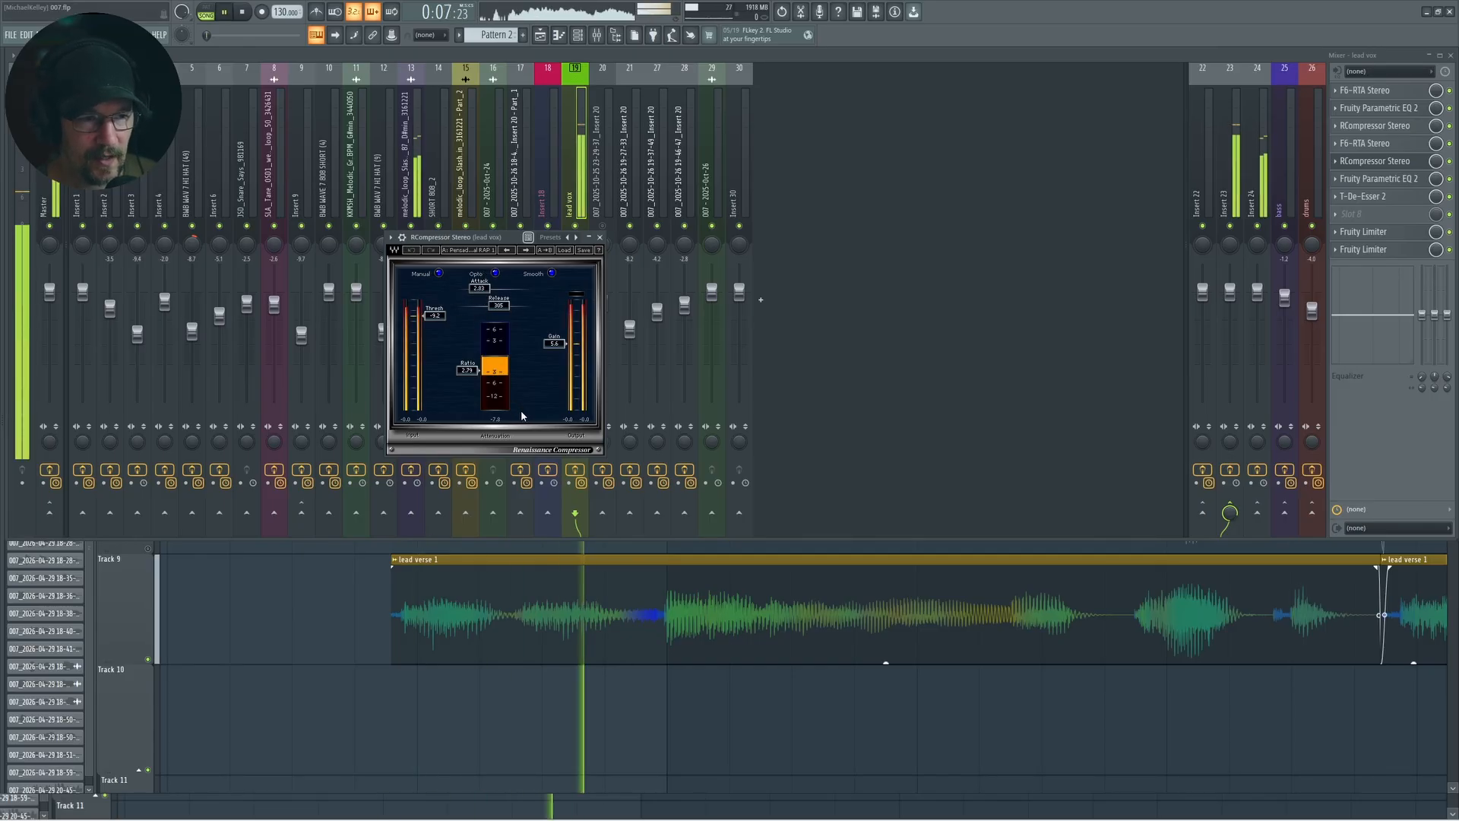
{"action": "key", "text": "space"}
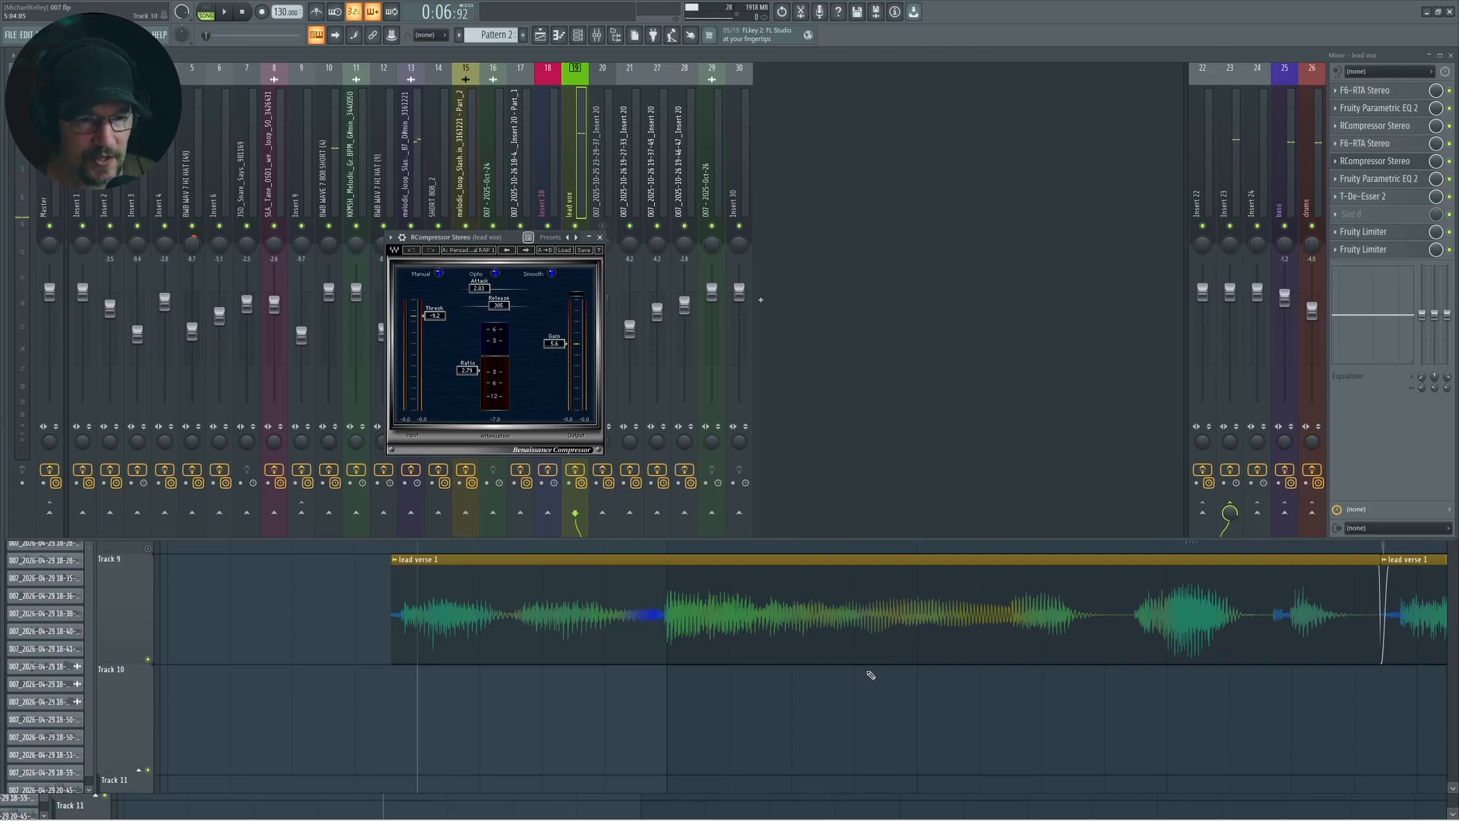
- Record the soloed lead vocal's verse into Edison on the Master track, and reselect the lead vox track after stopping playback
{"action": "key", "text": "F5"}
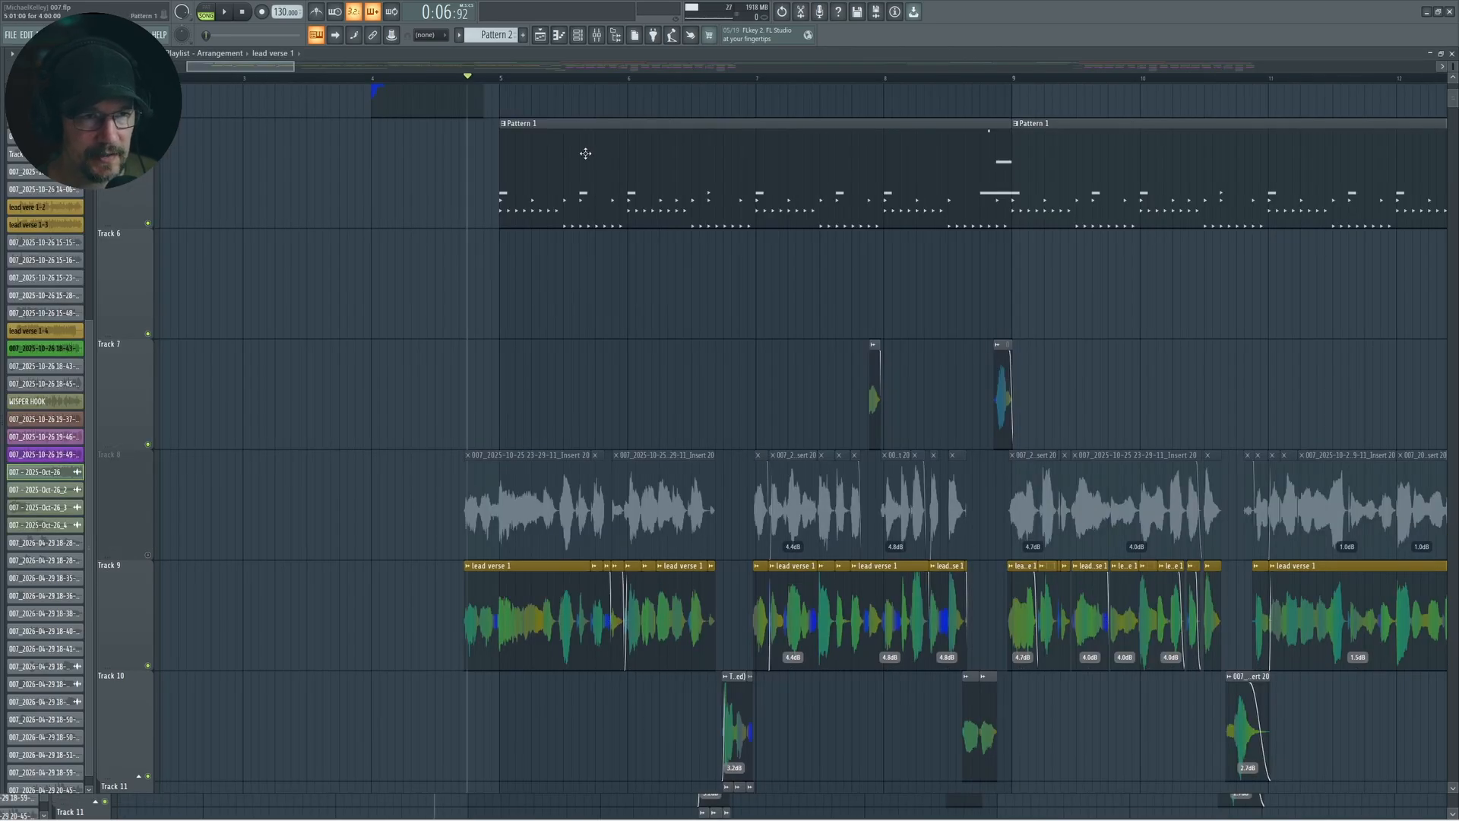
{"action": "left_click", "coordinate": [597, 35]}
{"action": "left_click", "coordinate": [49, 200]}
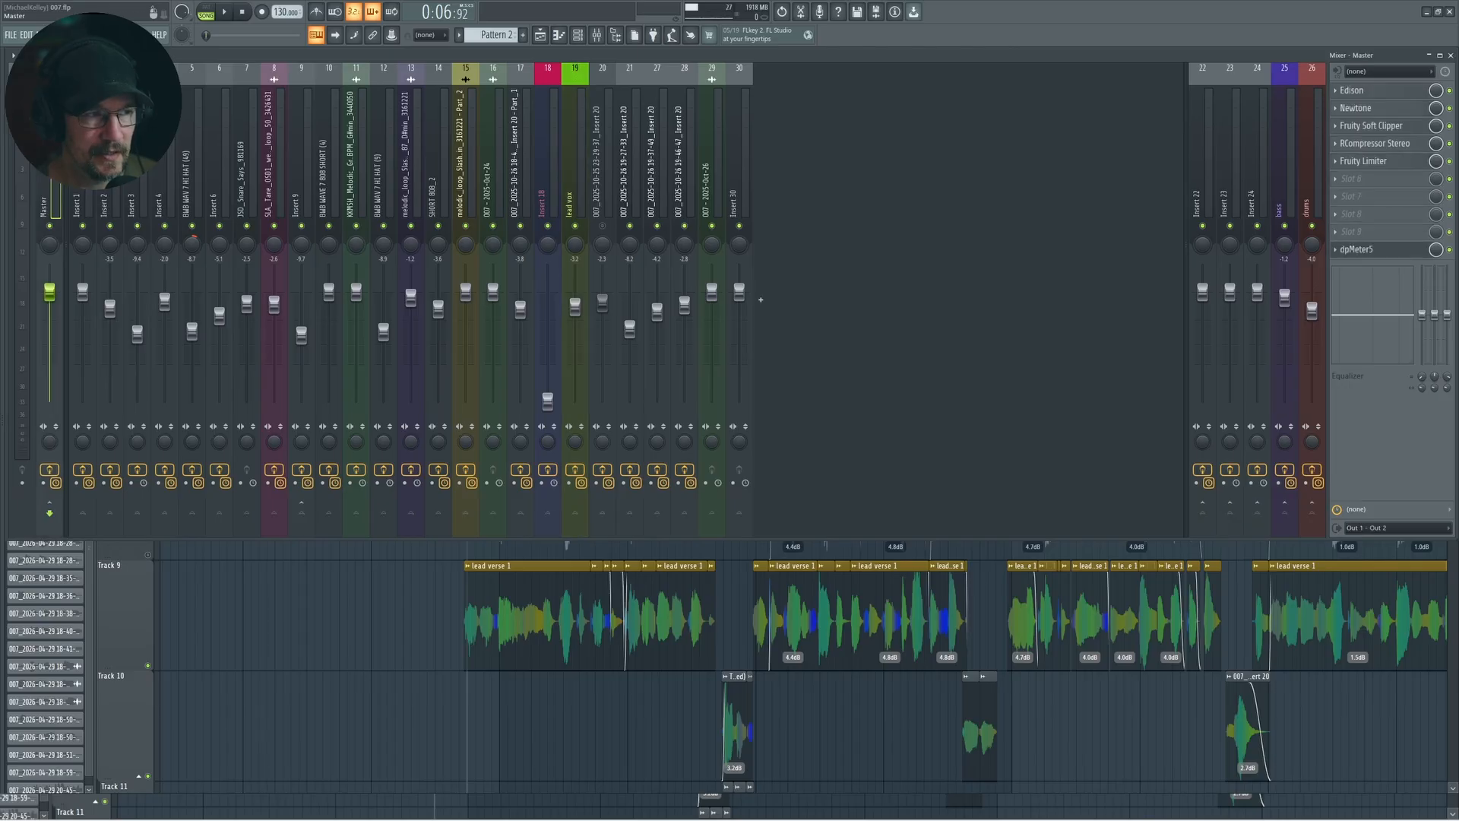
{"action": "left_click", "coordinate": [1357, 90]}
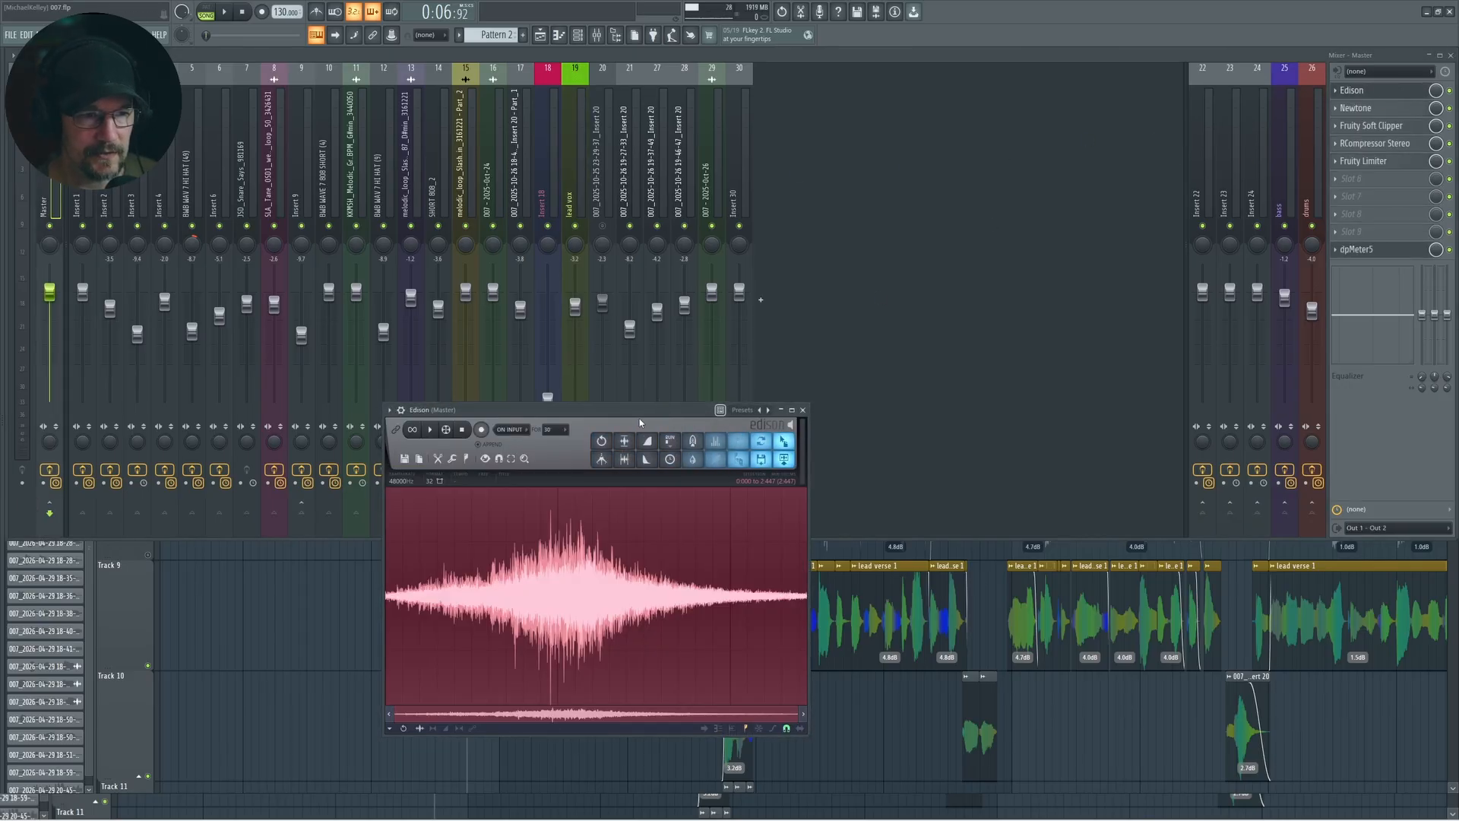
{"action": "key", "text": "space"}
{"action": "left_click_drag", "start_coordinate": [606, 419], "coordinate": [653, 426]}
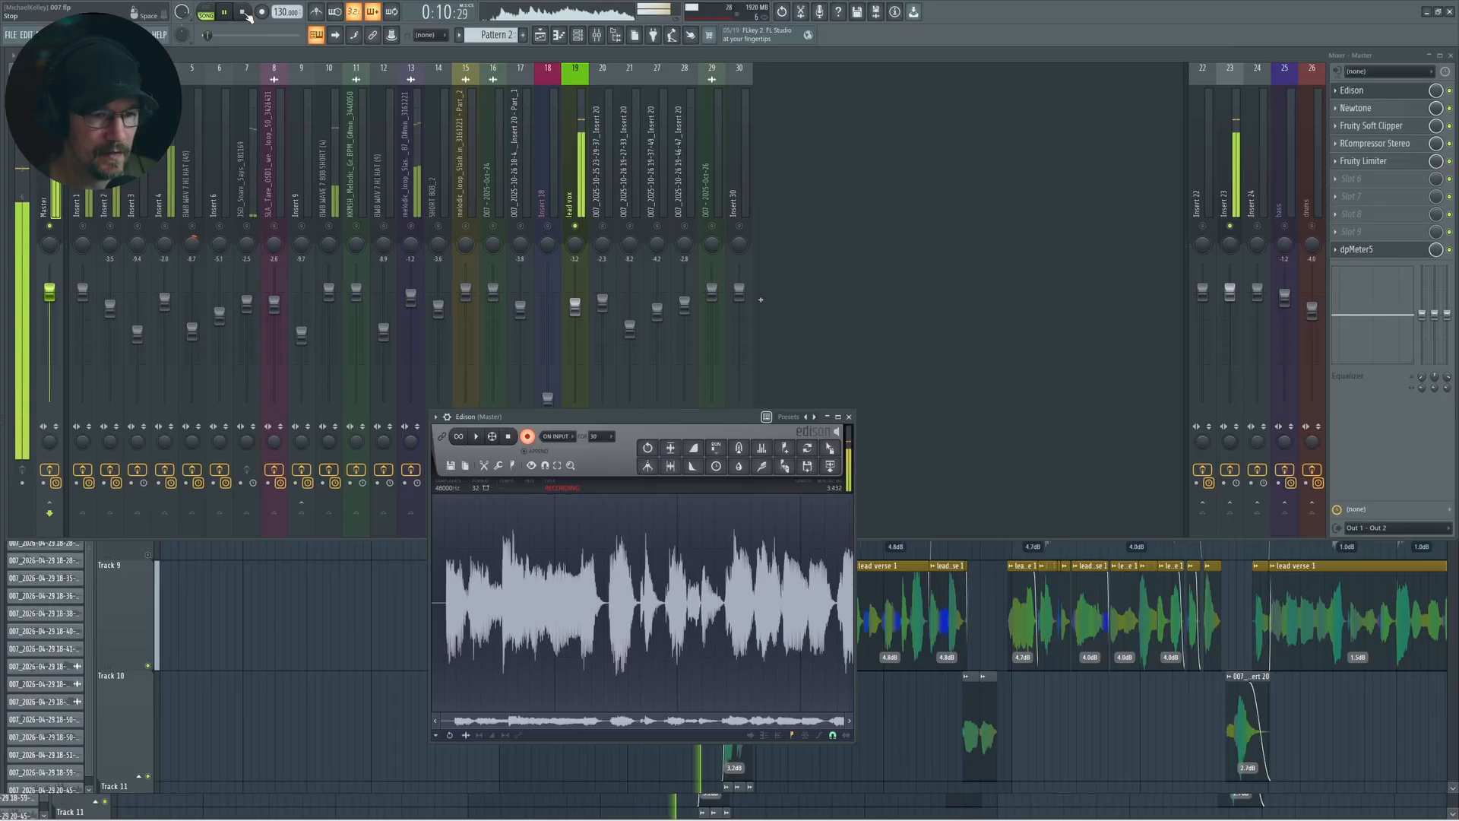
{"action": "left_click", "coordinate": [243, 13]}
{"action": "left_click", "coordinate": [575, 152]}
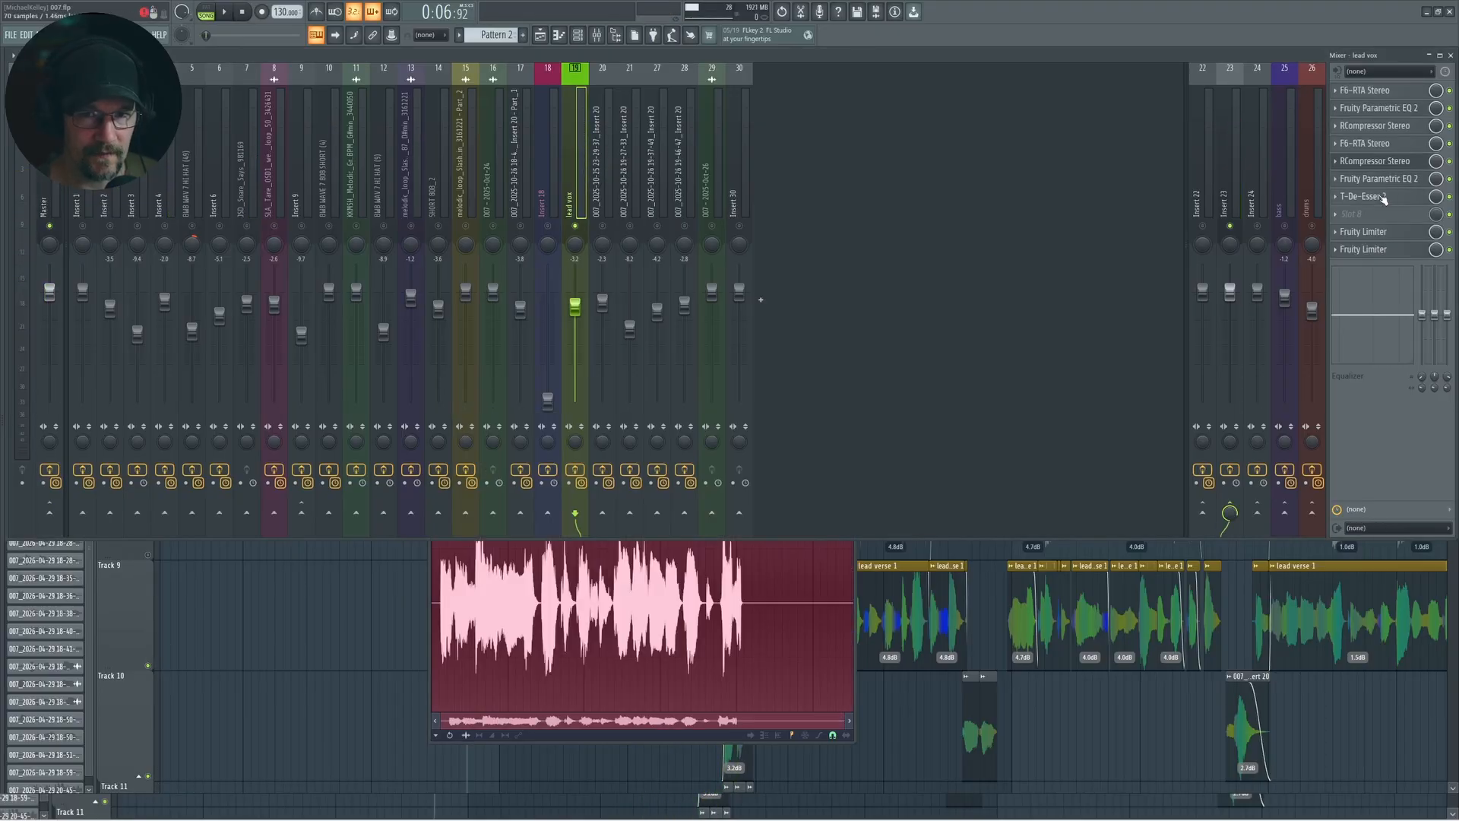
- Examine the second Fruity Parametric EQ 2, T-De-Esser 2 and the first Fruity Limiter in the lead vox effect chain
{"action": "left_click", "coordinate": [1379, 179]}
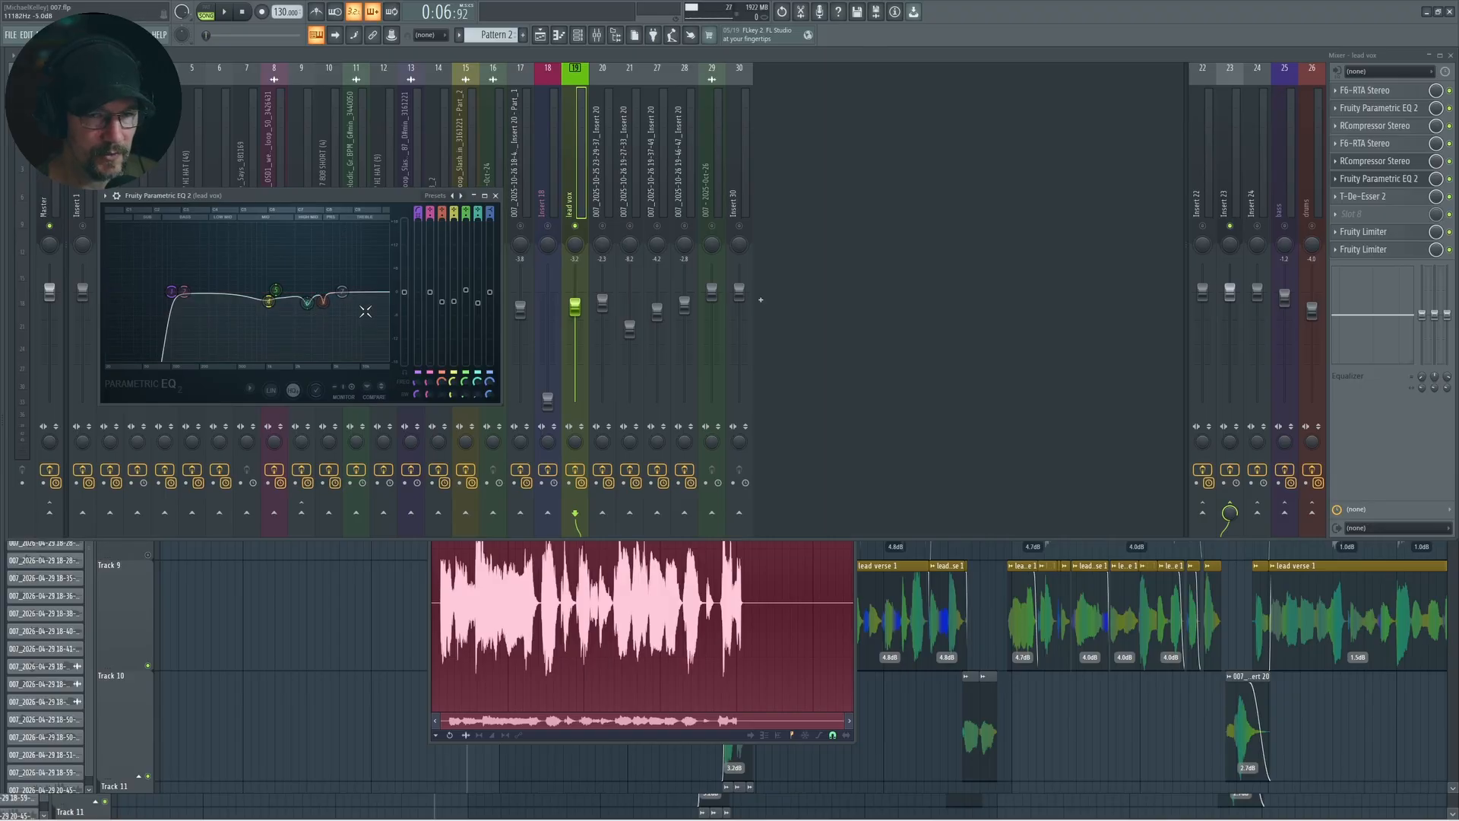
{"action": "left_click", "coordinate": [496, 196]}
{"action": "left_click", "coordinate": [1375, 196]}
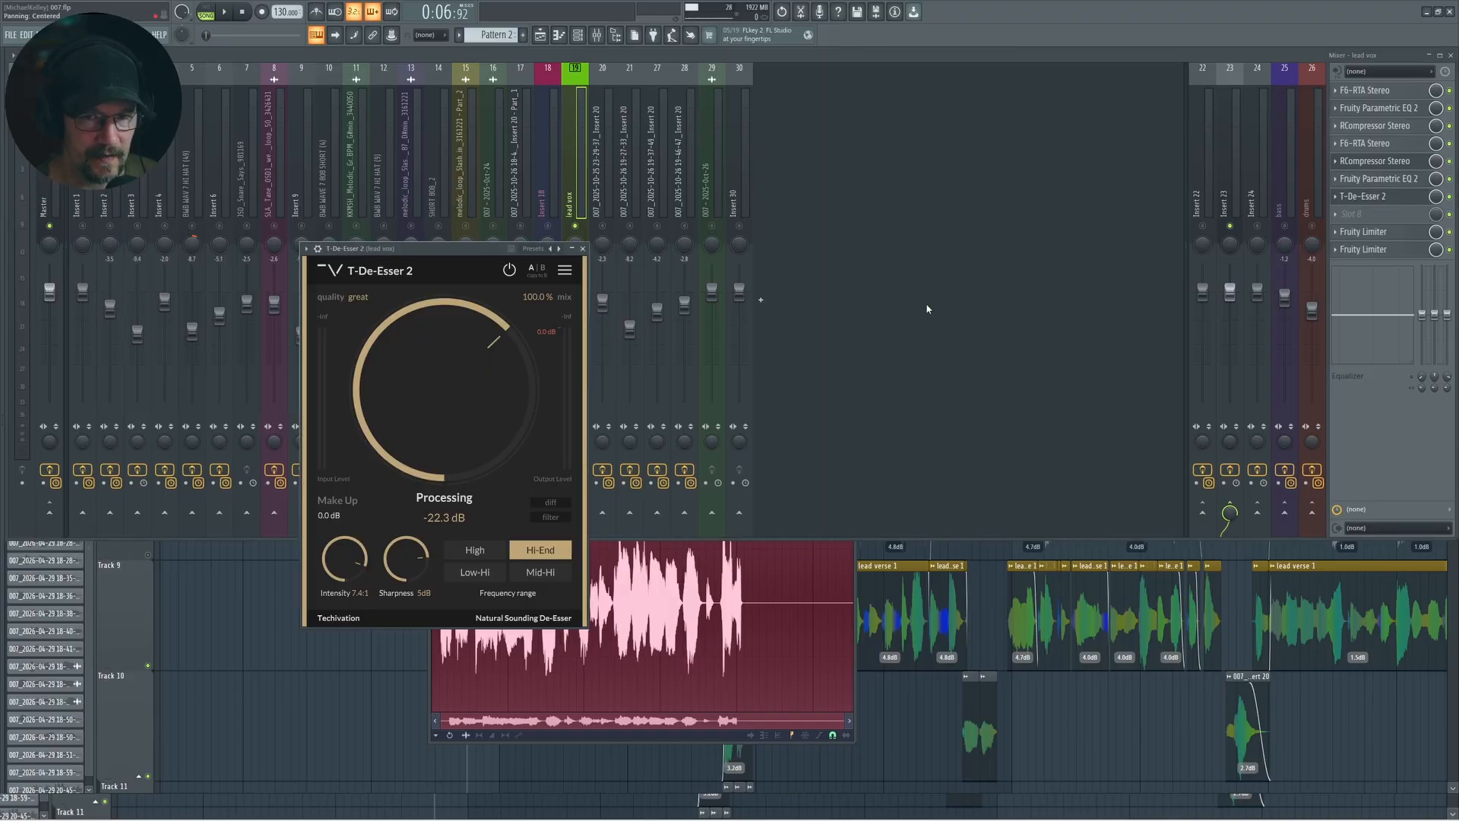
{"action": "left_click", "coordinate": [583, 248]}
{"action": "left_click", "coordinate": [1363, 232]}
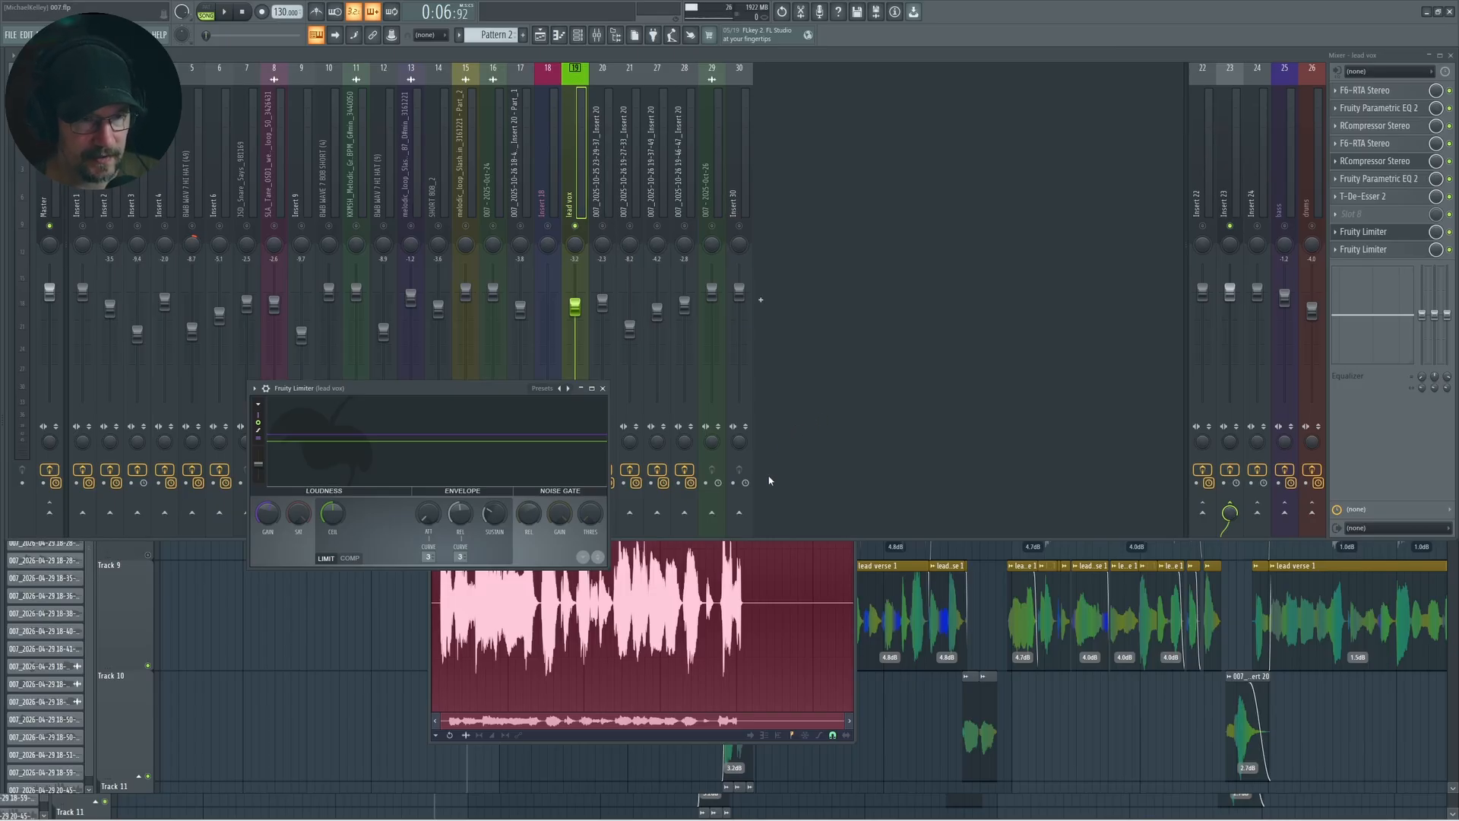
{"action": "left_click", "coordinate": [603, 389]}
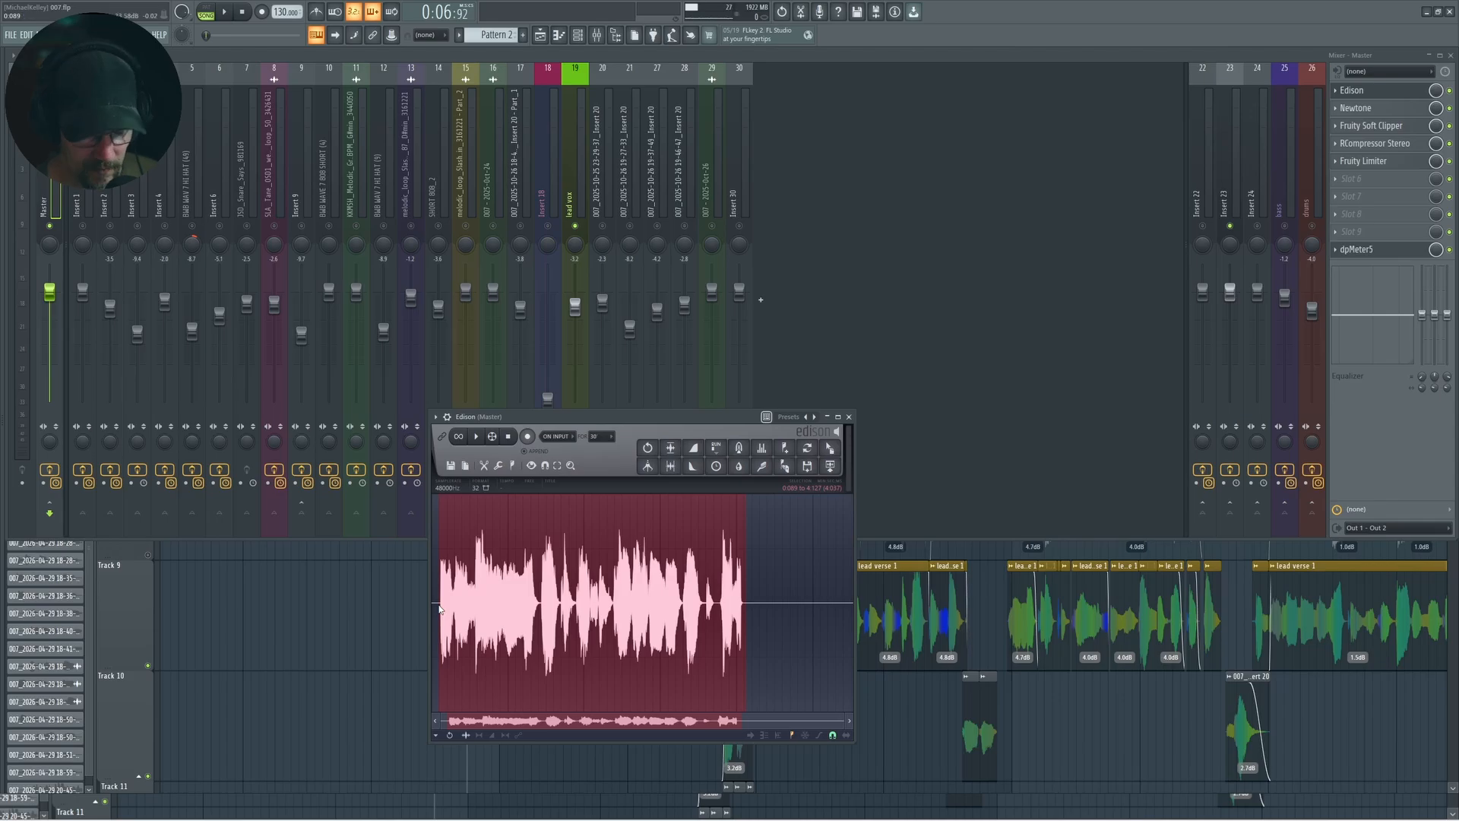
- Place the Edison recording on Track 10 of the playlist and align its start with the lead verse 1 audio on Track 9
{"action": "left_click_drag", "start_coordinate": [439, 608], "coordinate": [540, 727]}
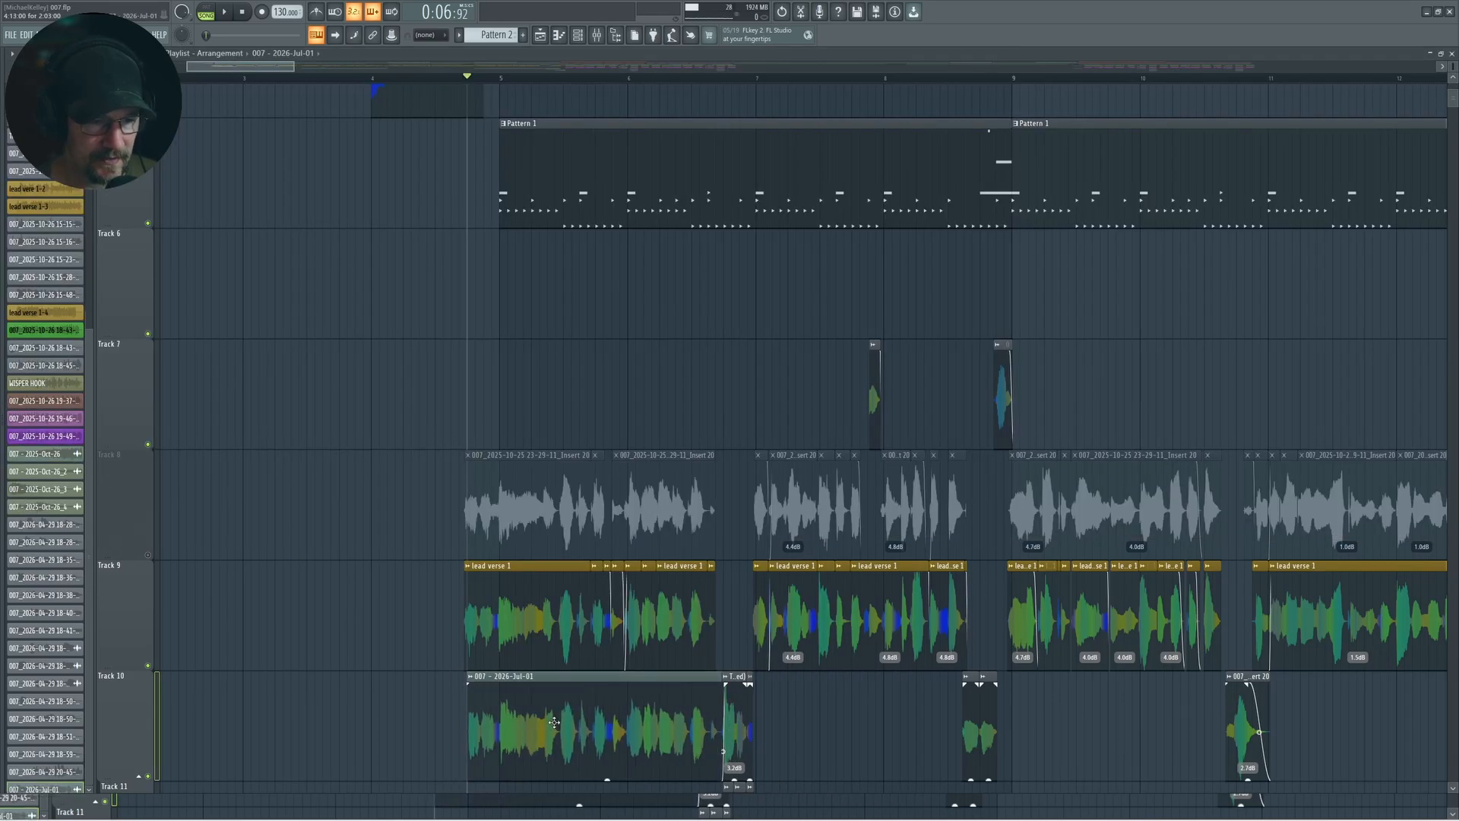
{"action": "scroll", "coordinate": [552, 737], "scroll_direction": "up", "scroll_amount": 4}
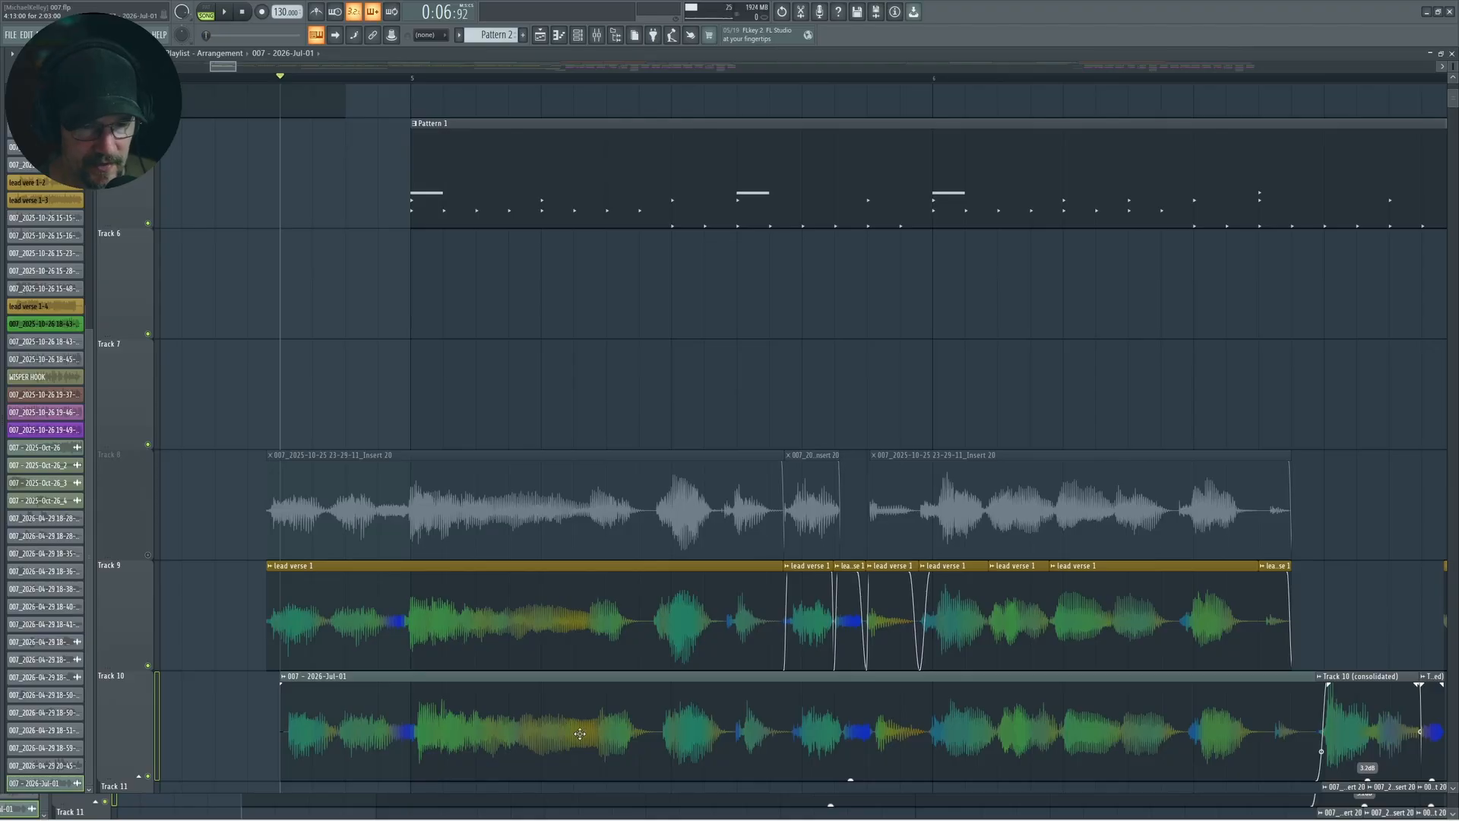
{"action": "left_click_drag", "start_coordinate": [563, 727], "coordinate": [479, 717]}
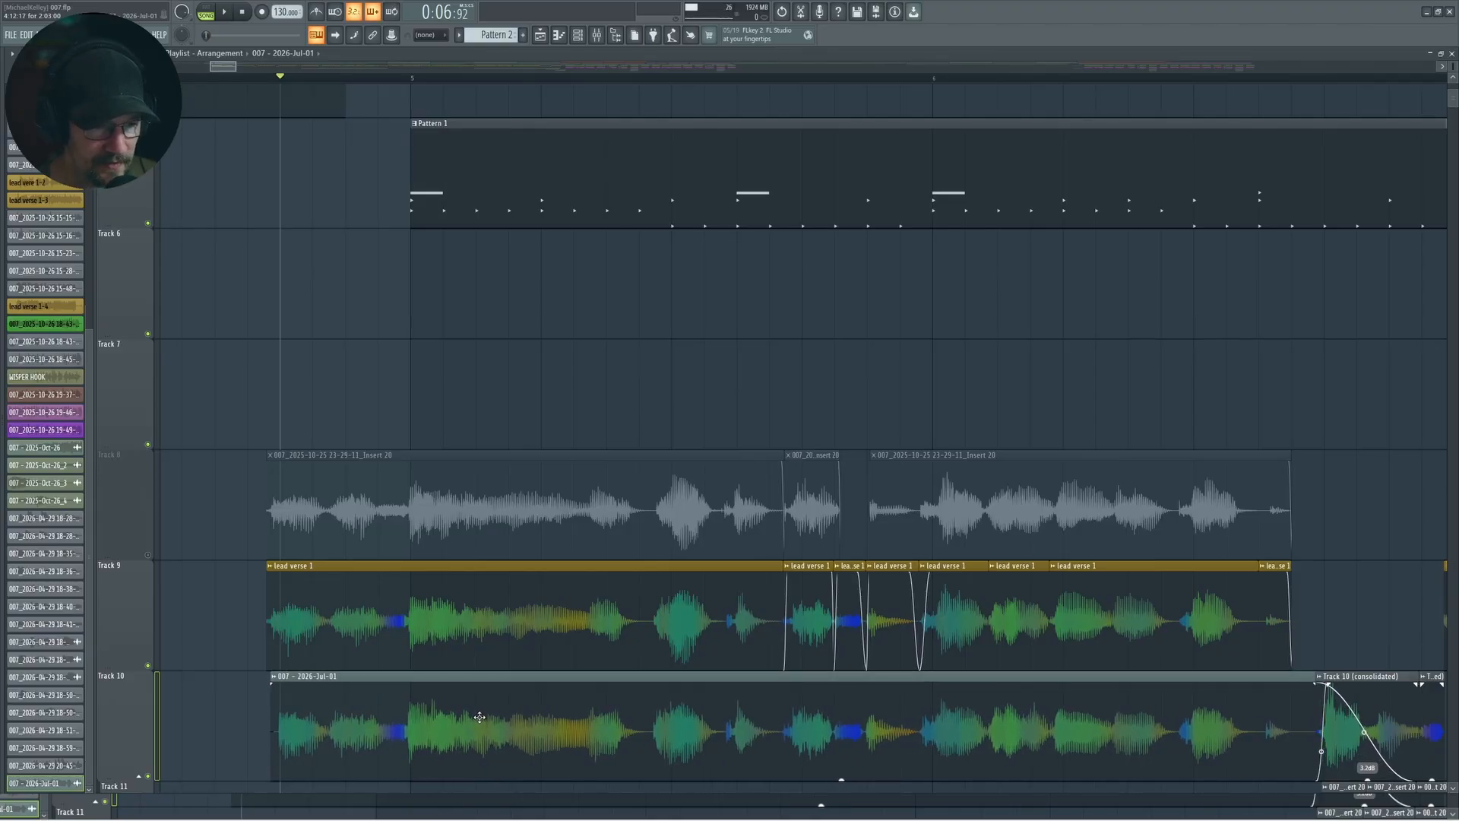
- Compare the waveform peaks of the processed recording on Track 10 with the unprocessed lead verse 1 clips on Track 9
{"action": "scroll", "coordinate": [1228, 741], "scroll_direction": "up", "scroll_amount": 1}
{"action": "scroll", "coordinate": [1228, 741], "scroll_direction": "up", "scroll_amount": 1}
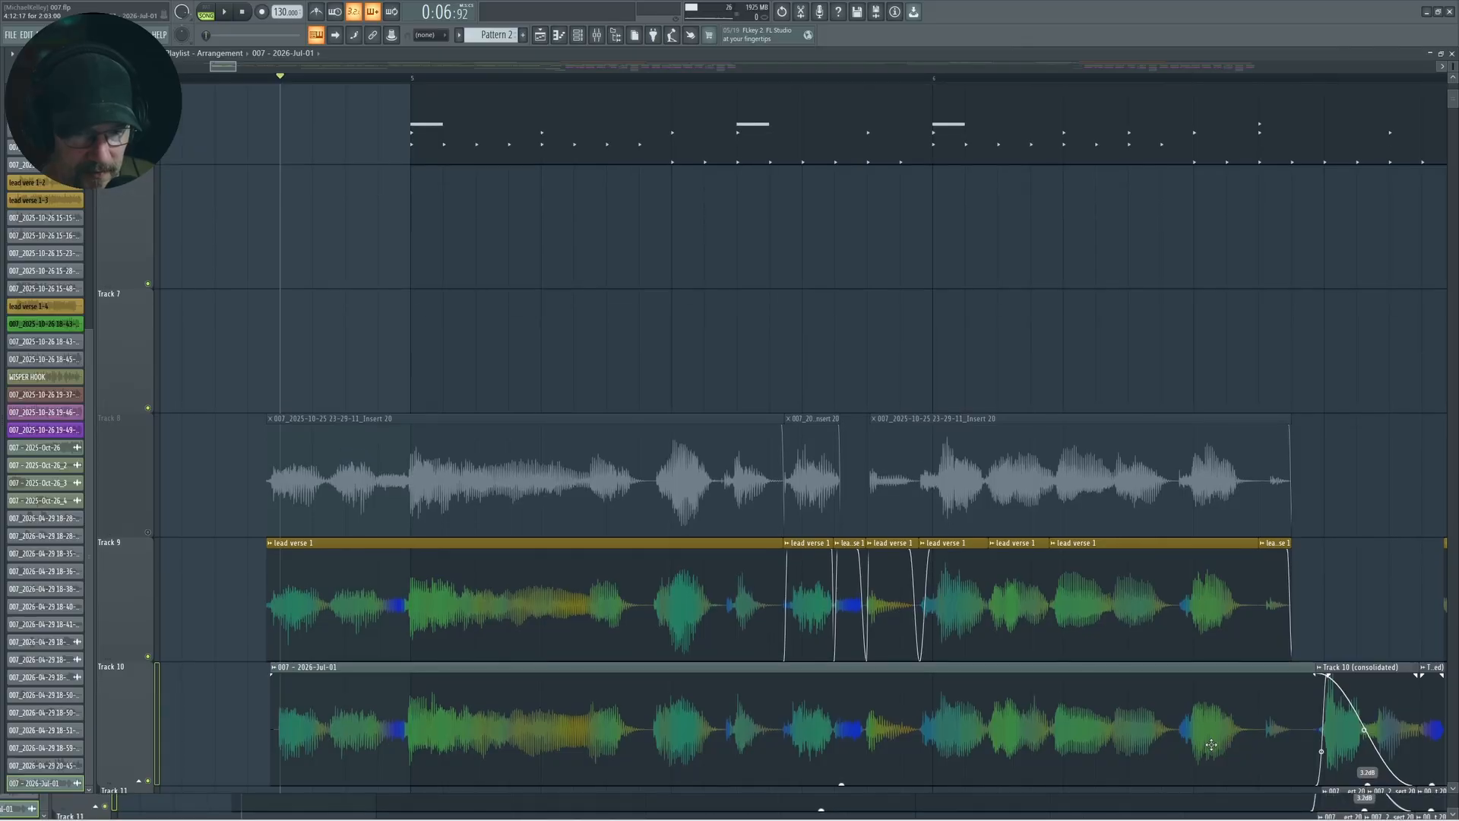
{"action": "scroll", "coordinate": [1228, 741], "scroll_direction": "up", "scroll_amount": 3}
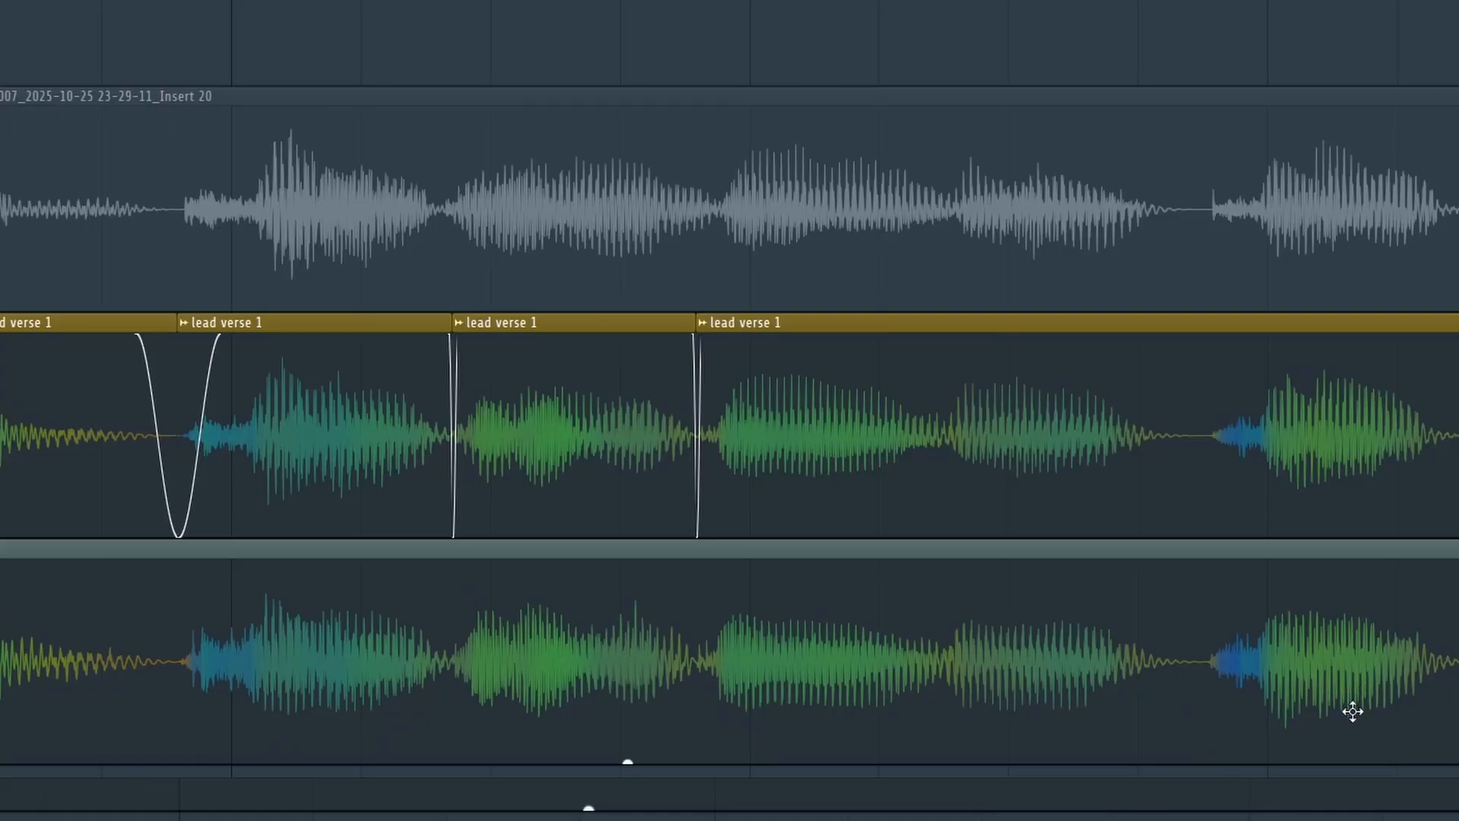
{"action": "scroll", "coordinate": [1258, 694], "scroll_direction": "down", "scroll_amount": 5}
{"action": "scroll", "coordinate": [1292, 684], "scroll_direction": "up", "scroll_amount": 1}
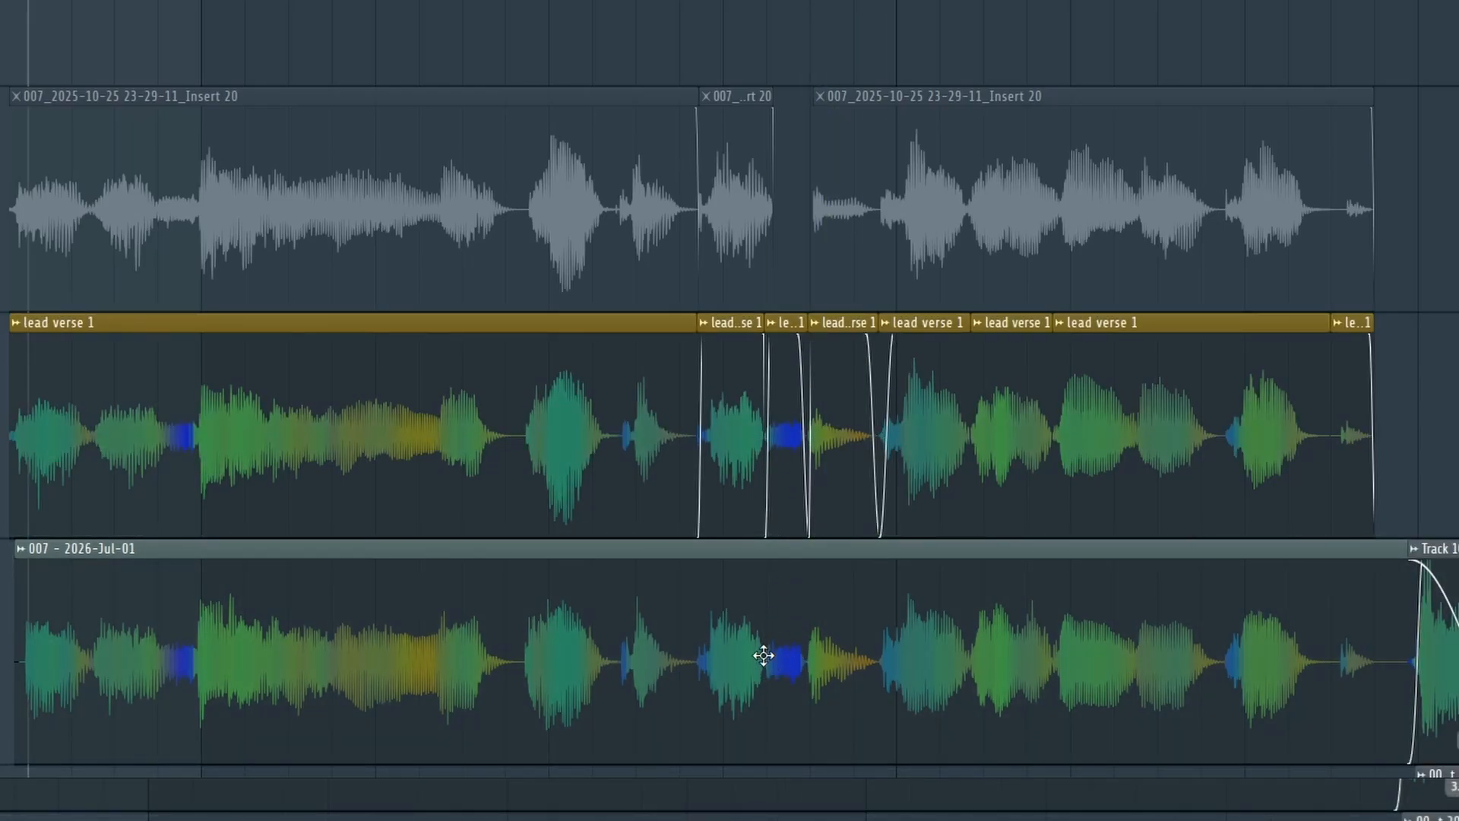
{"action": "mouse_move", "coordinate": [801, 502]}
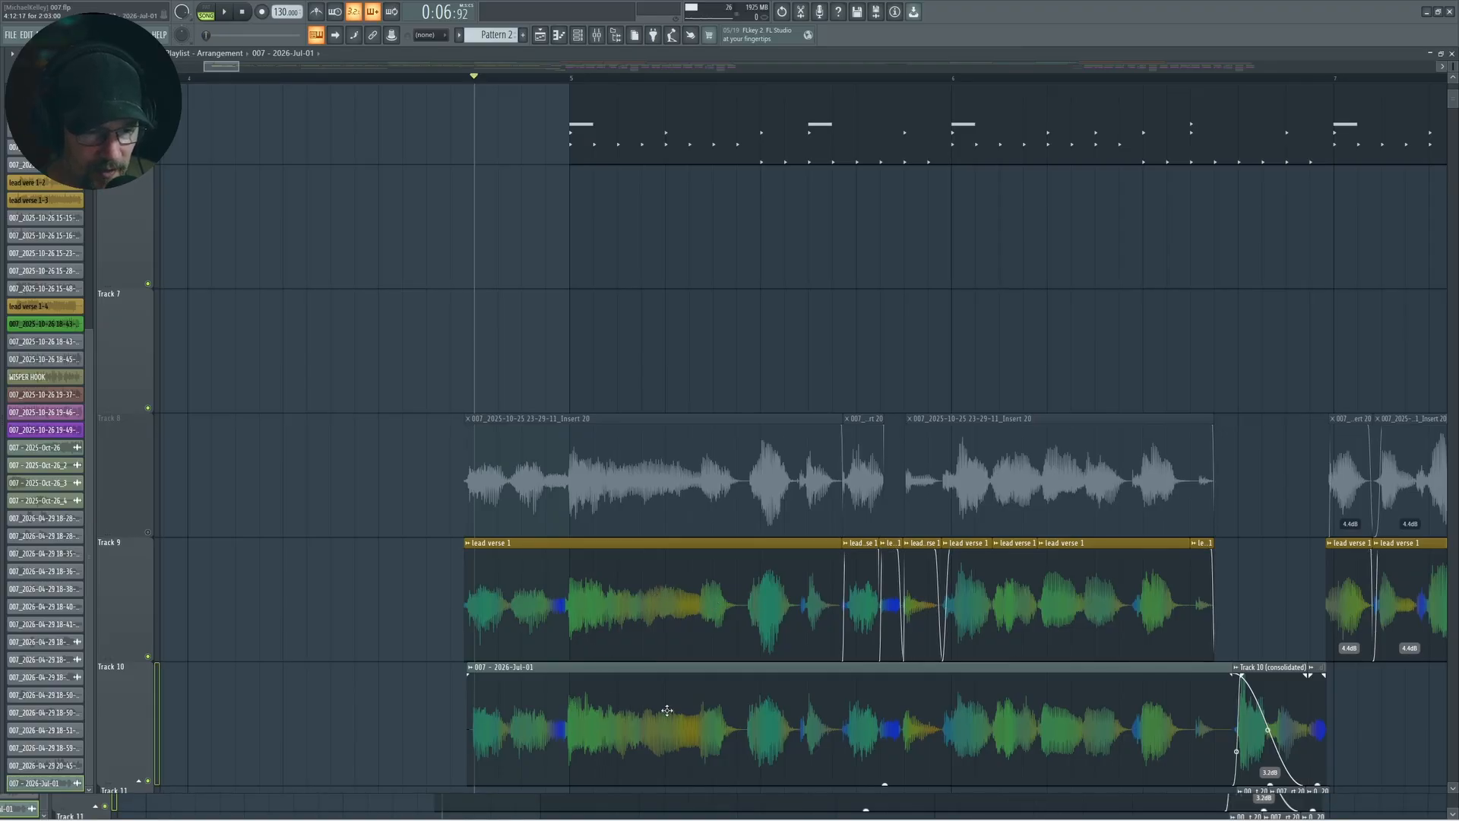
- Remove the Edison recording from Track 10 and select the lead vox track in the mixer
{"action": "left_click_drag", "start_coordinate": [681, 730], "coordinate": [536, 663]}
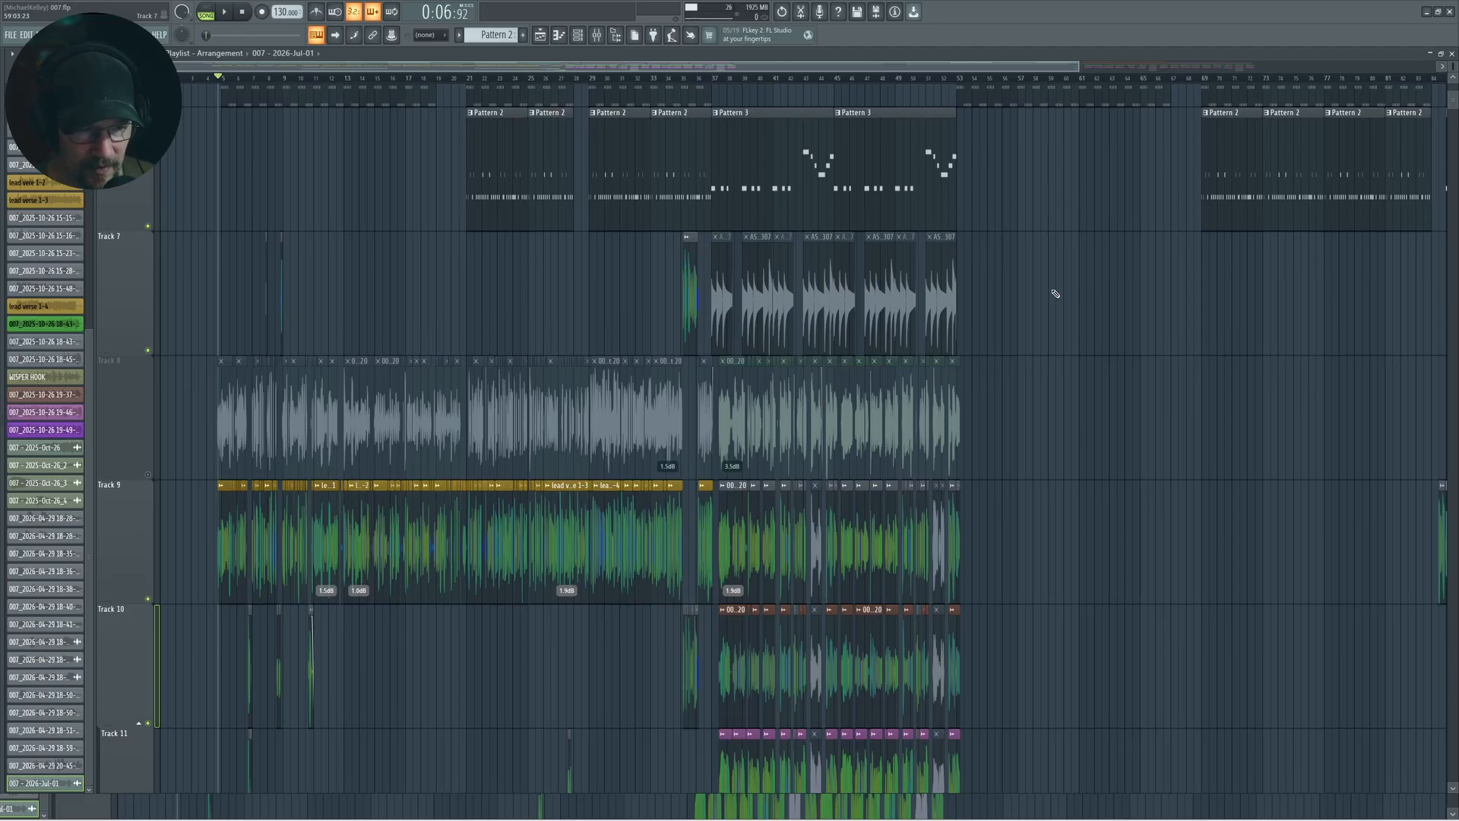
{"action": "scroll", "coordinate": [469, 673], "scroll_direction": "up", "scroll_amount": 2}
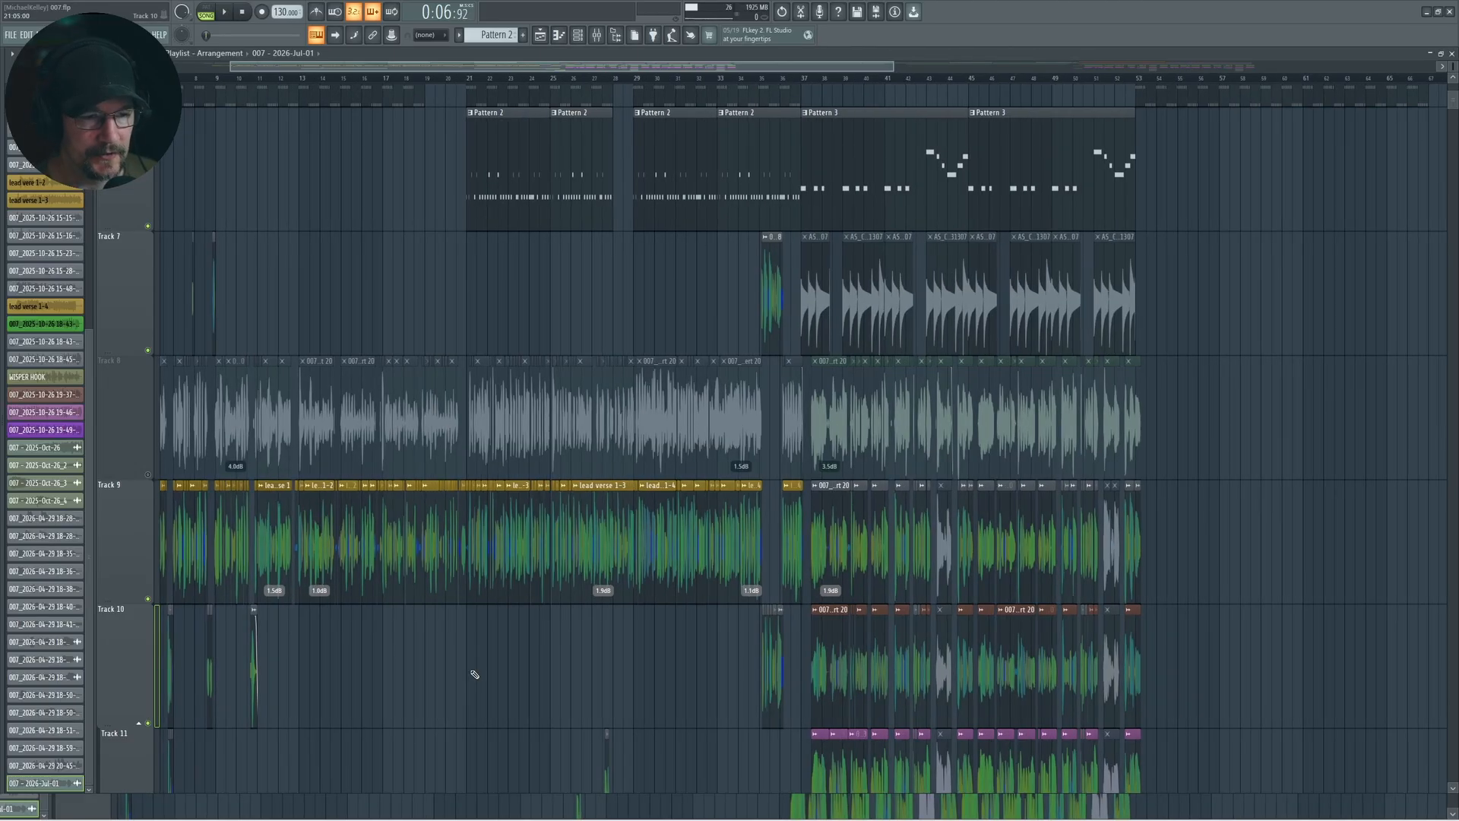
{"action": "left_click_drag", "start_coordinate": [472, 674], "coordinate": [651, 677]}
{"action": "key", "text": "F9"}
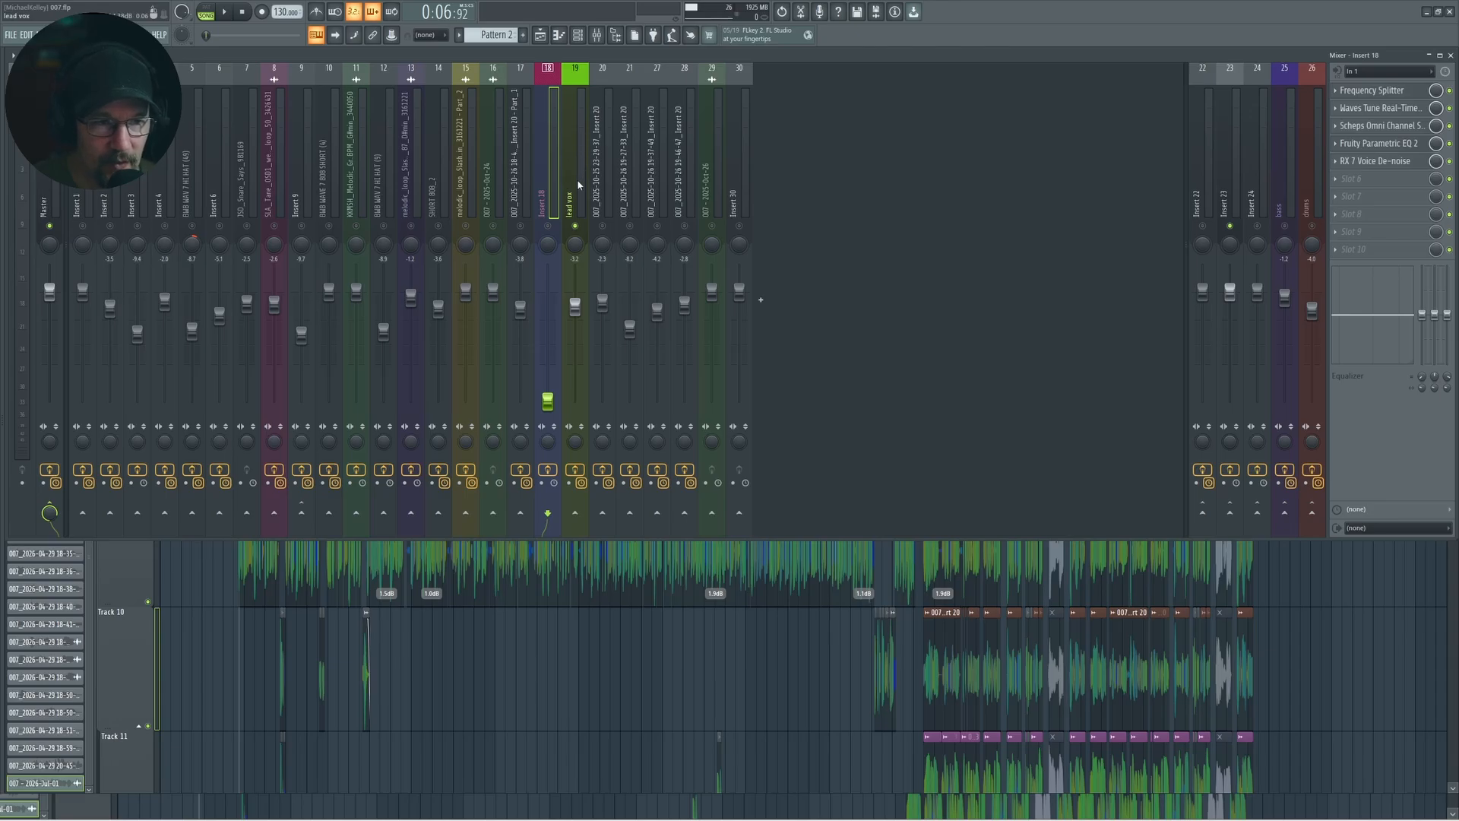
{"action": "left_click", "coordinate": [580, 137]}
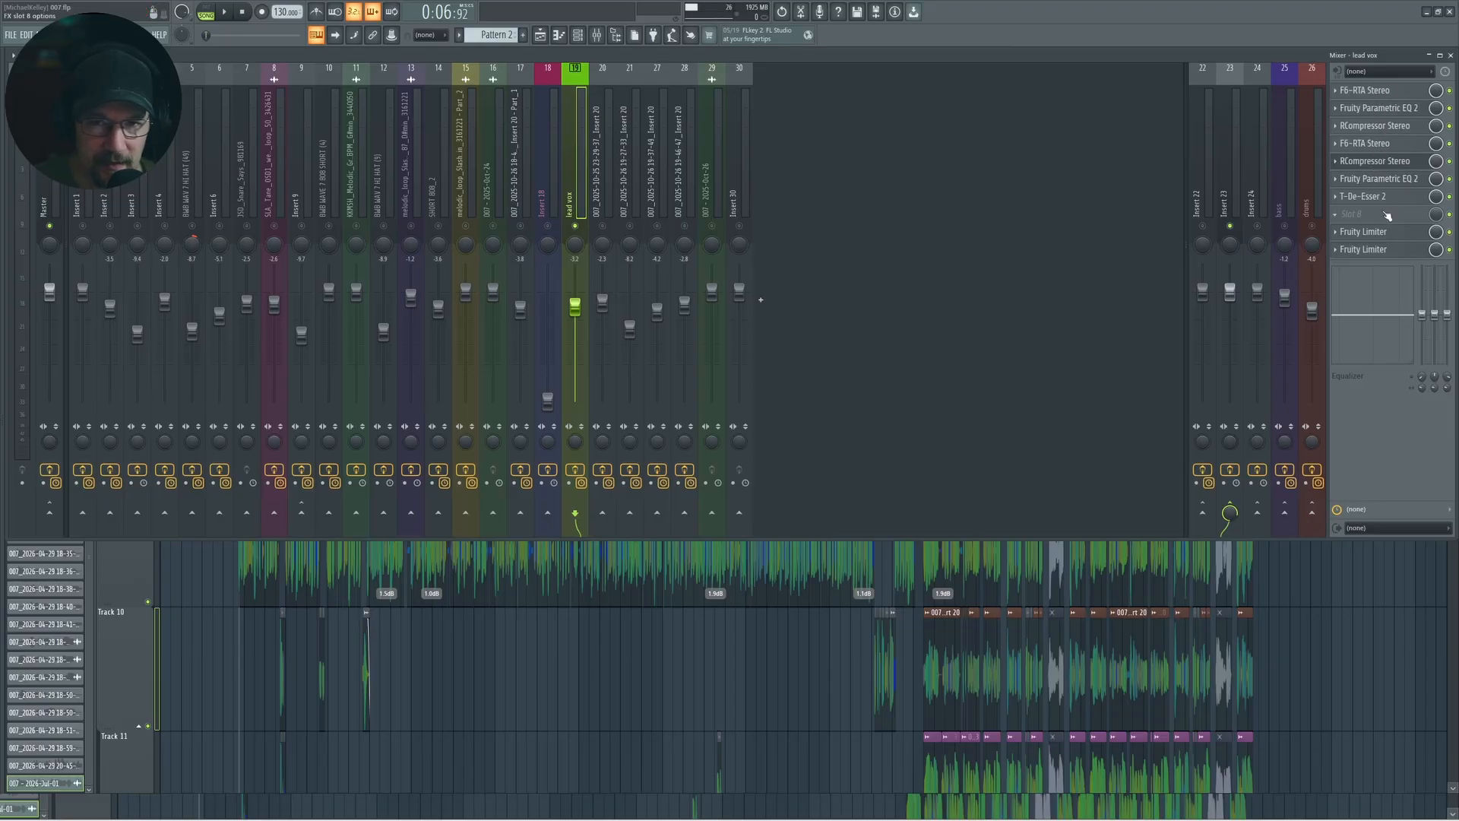
- In the first Fruity Parametric EQ 2 on lead vox, try boosting and cutting the low frequencies with band 2
{"action": "left_click", "coordinate": [1397, 111]}
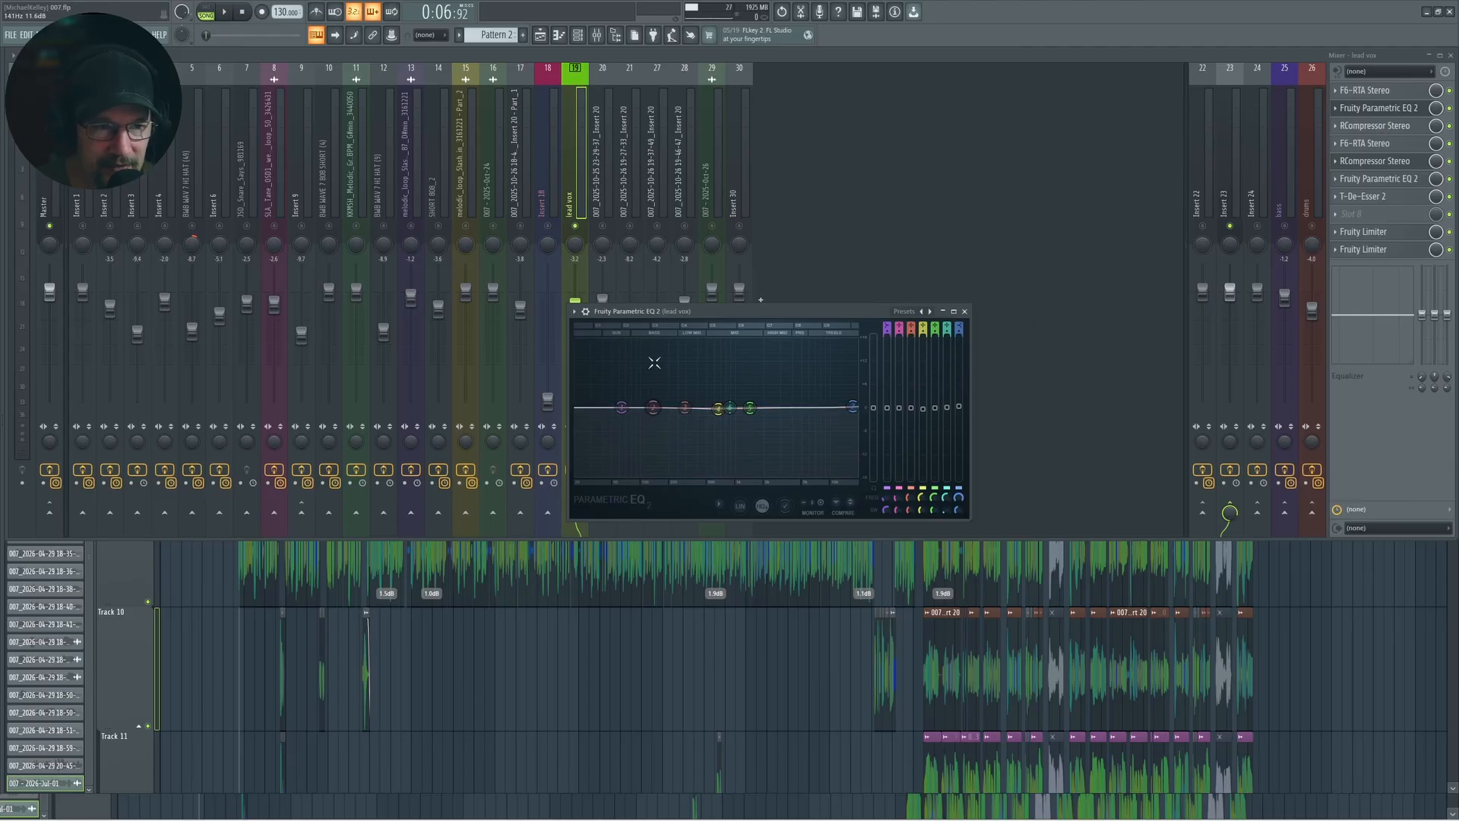
{"action": "mouse_move", "coordinate": [660, 414]}
{"action": "left_mouse_down"}
{"action": "mouse_move", "coordinate": [652, 375]}
{"action": "mouse_move", "coordinate": [652, 419]}
{"action": "mouse_move", "coordinate": [654, 407]}
{"action": "left_mouse_up"}
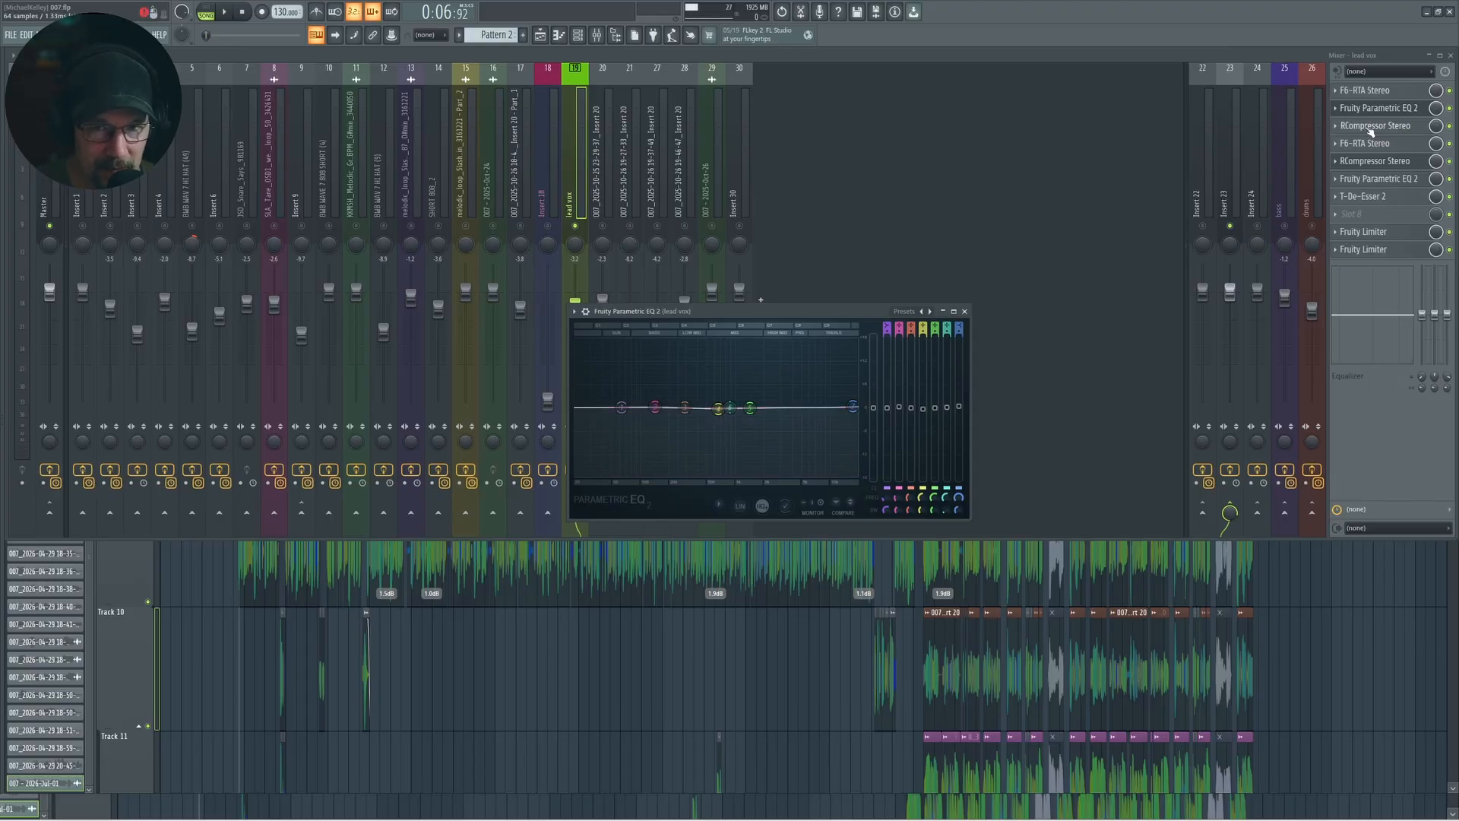
{"action": "left_click_drag", "start_coordinate": [655, 407], "coordinate": [655, 387]}
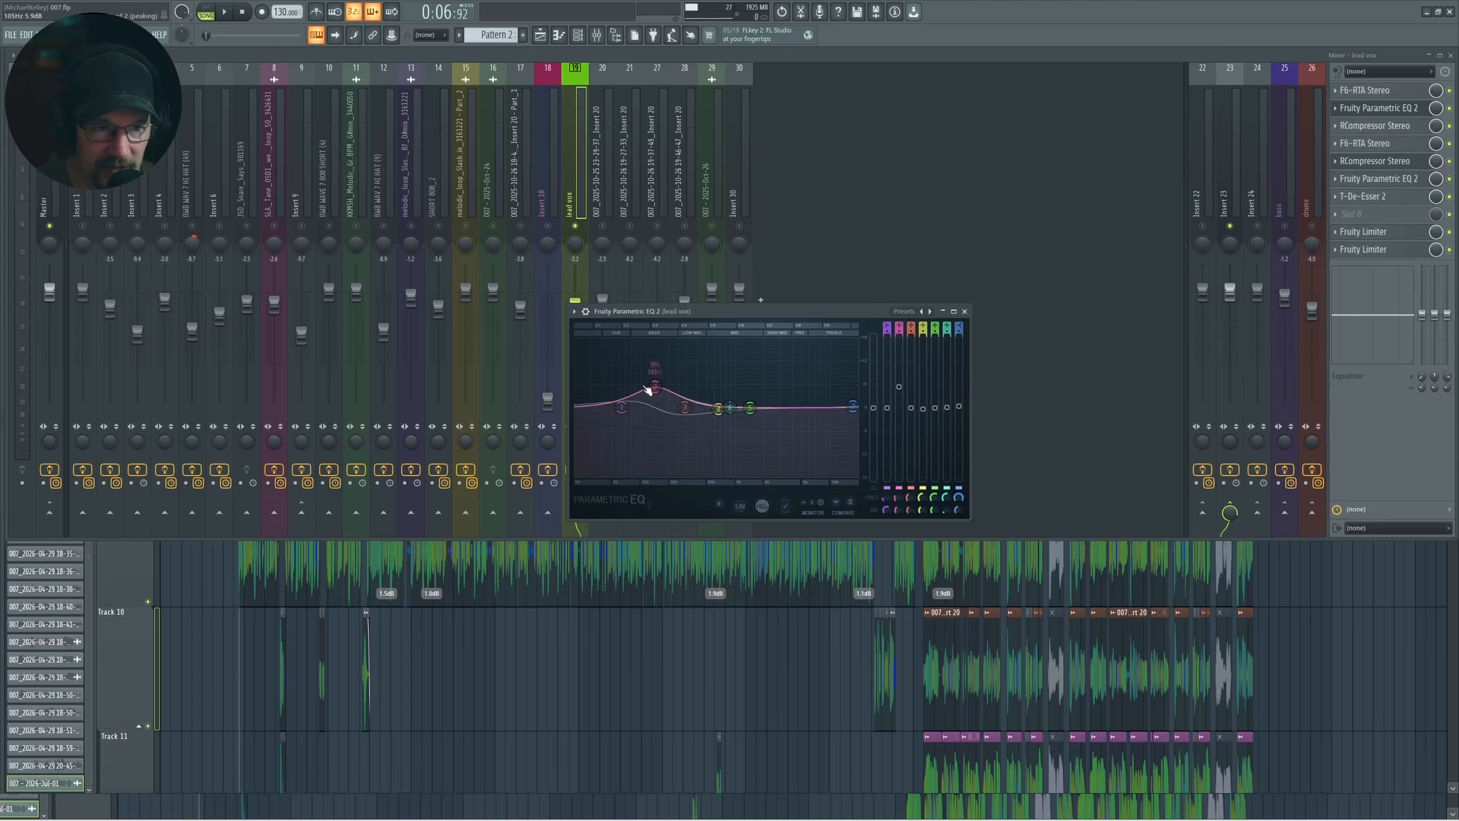
{"action": "left_click_drag", "start_coordinate": [655, 387], "coordinate": [656, 379]}
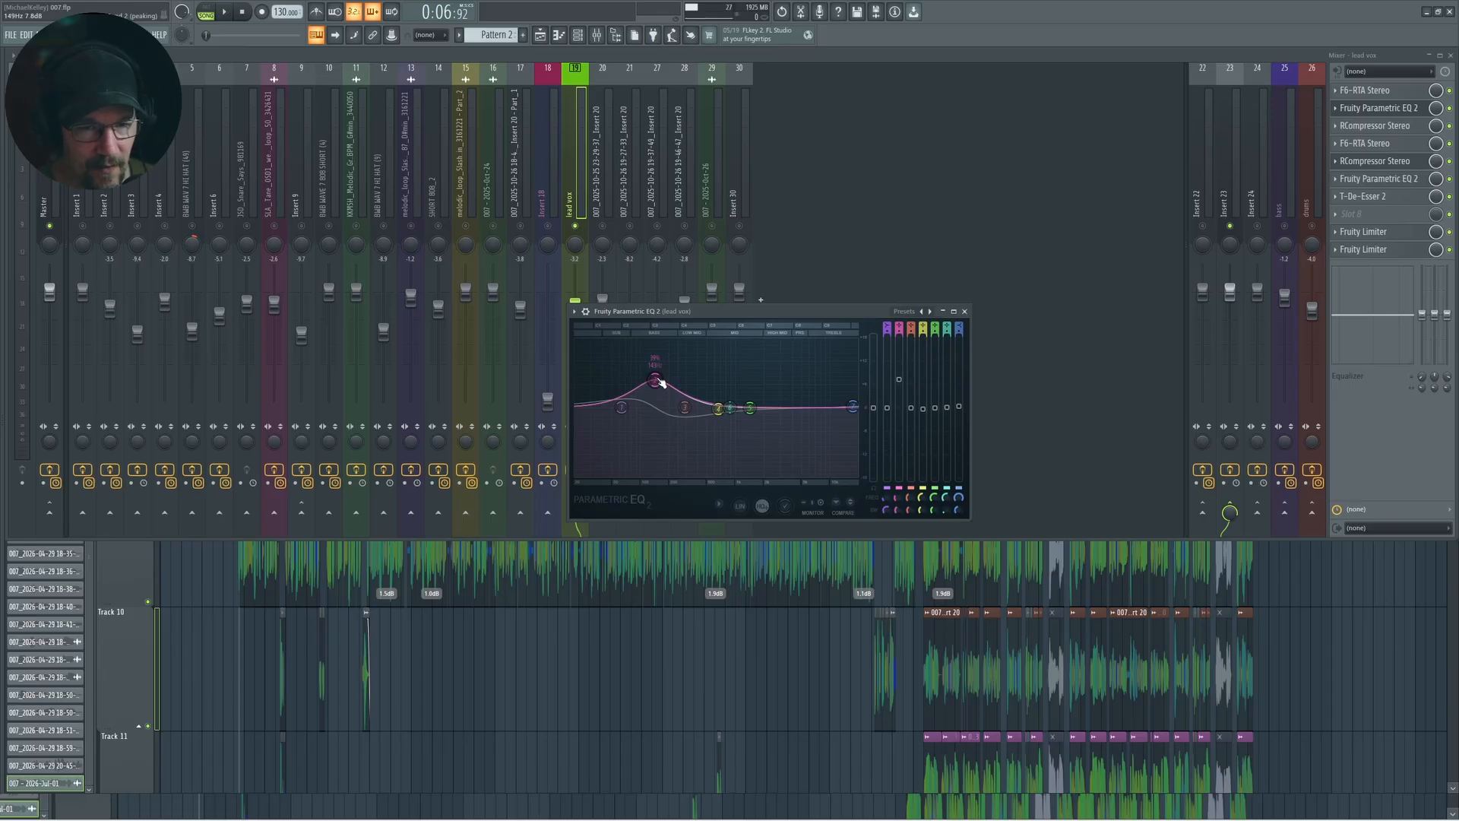
{"action": "mouse_move", "coordinate": [659, 381]}
{"action": "left_mouse_down"}
{"action": "mouse_move", "coordinate": [656, 406]}
{"action": "mouse_move", "coordinate": [657, 389]}
{"action": "left_mouse_up"}
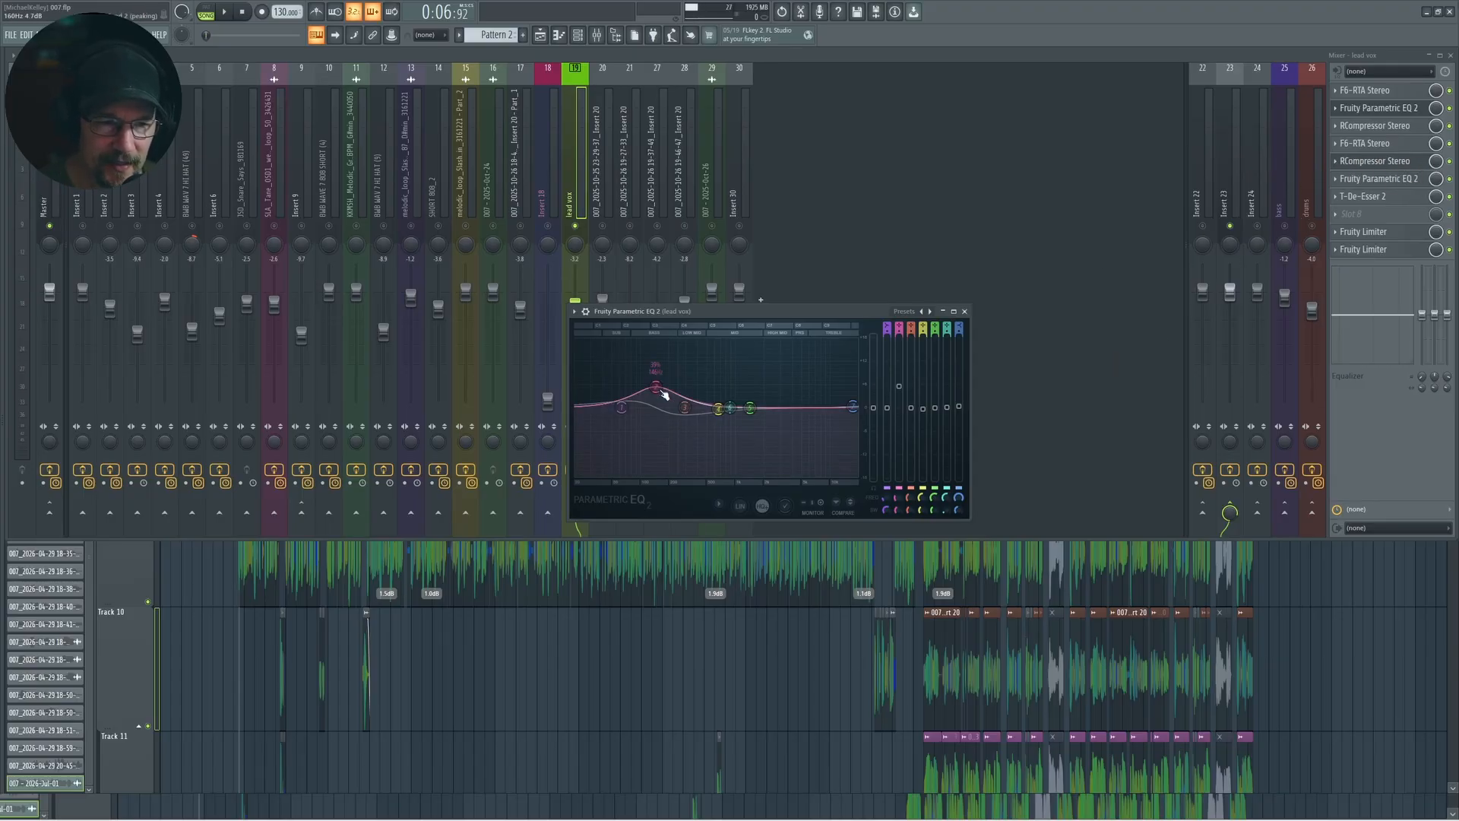
{"action": "left_click_drag", "start_coordinate": [655, 386], "coordinate": [654, 422]}
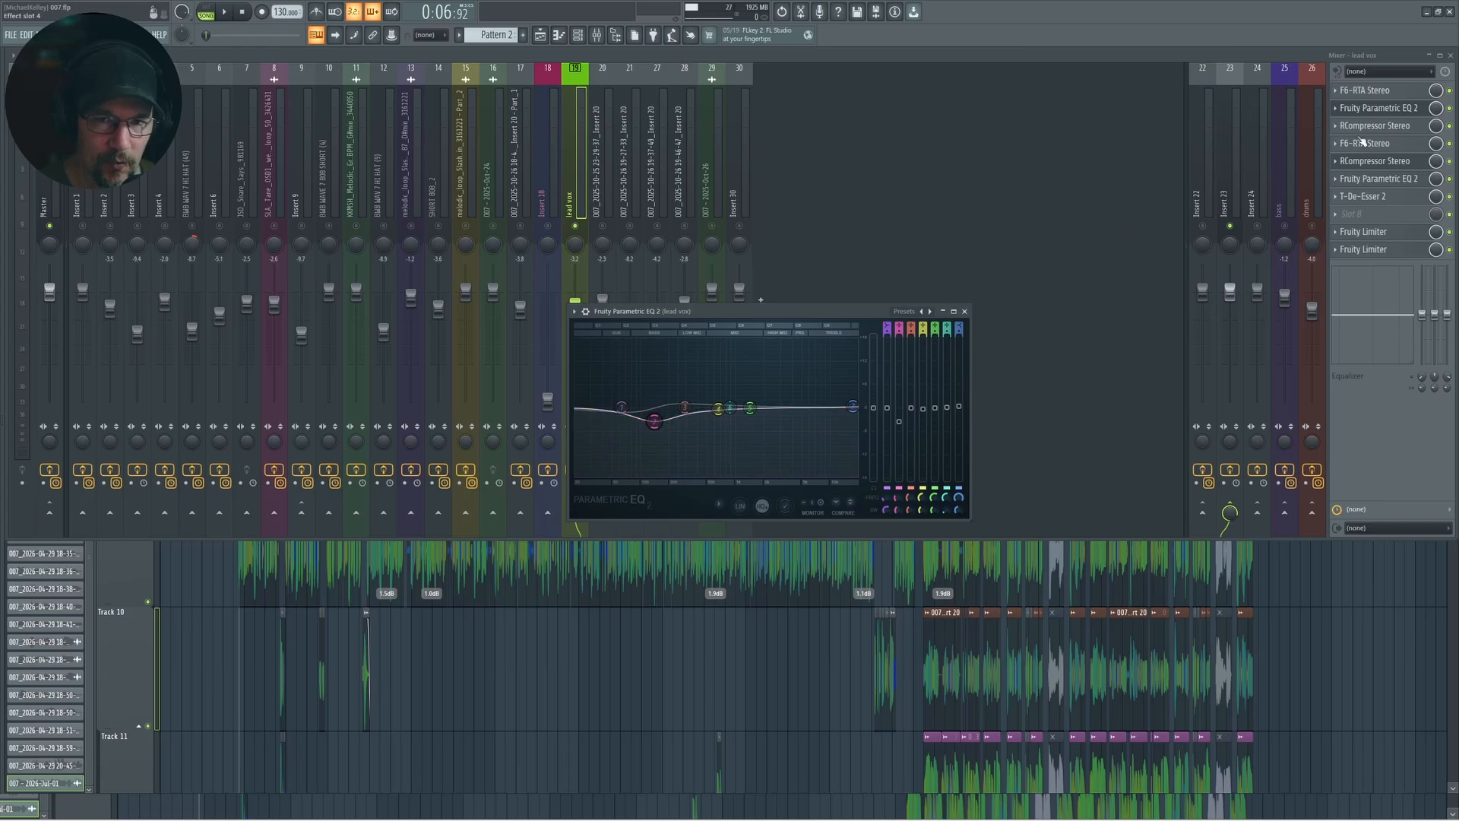
- Check the first F6-RTA Stereo's high-frequency boost, and move band 2 of the first Parametric EQ 2 to the high frequencies with a slight cut
{"action": "left_click", "coordinate": [1369, 90]}
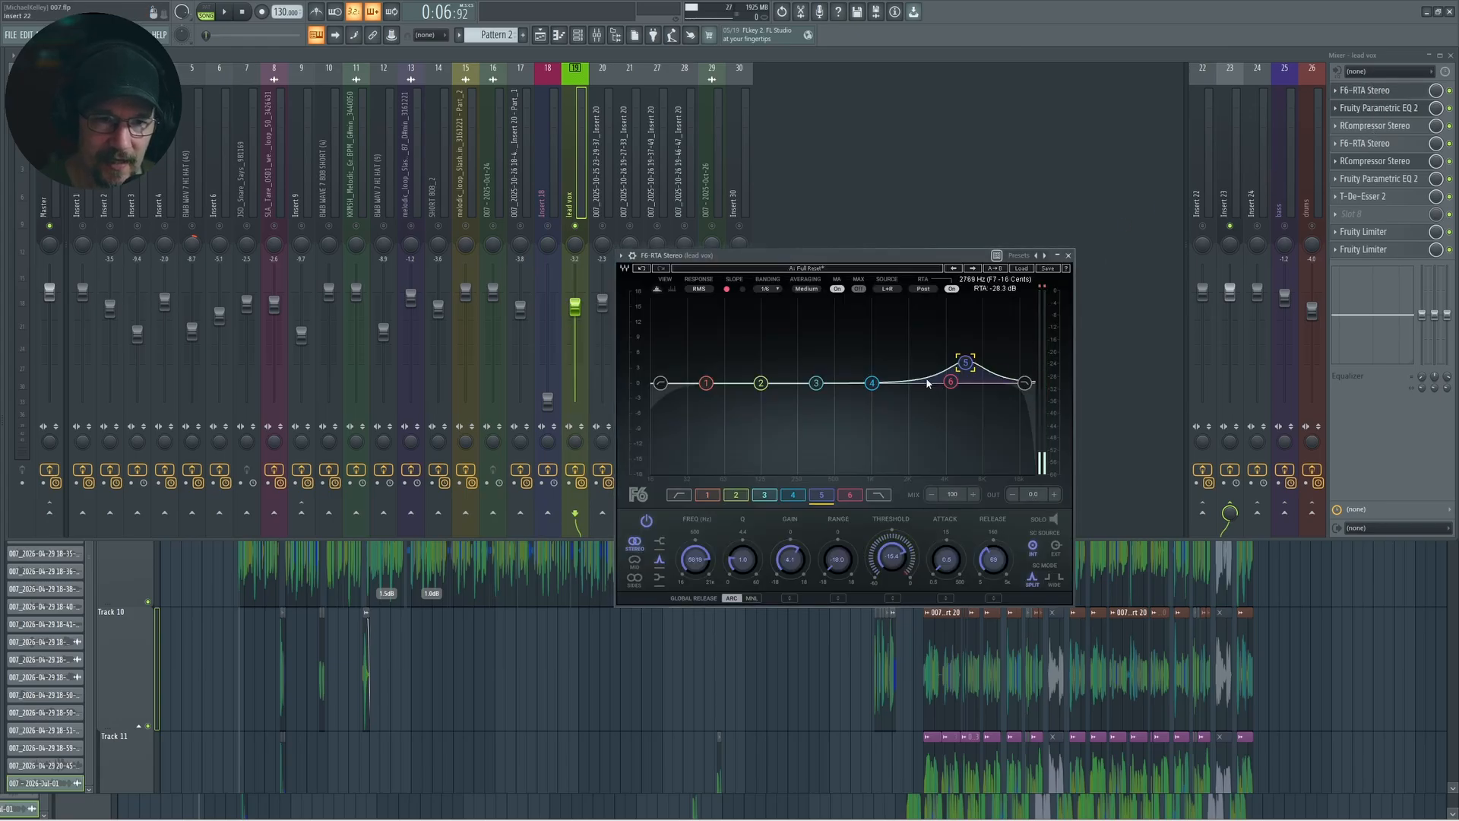
{"action": "left_click", "coordinate": [1069, 255]}
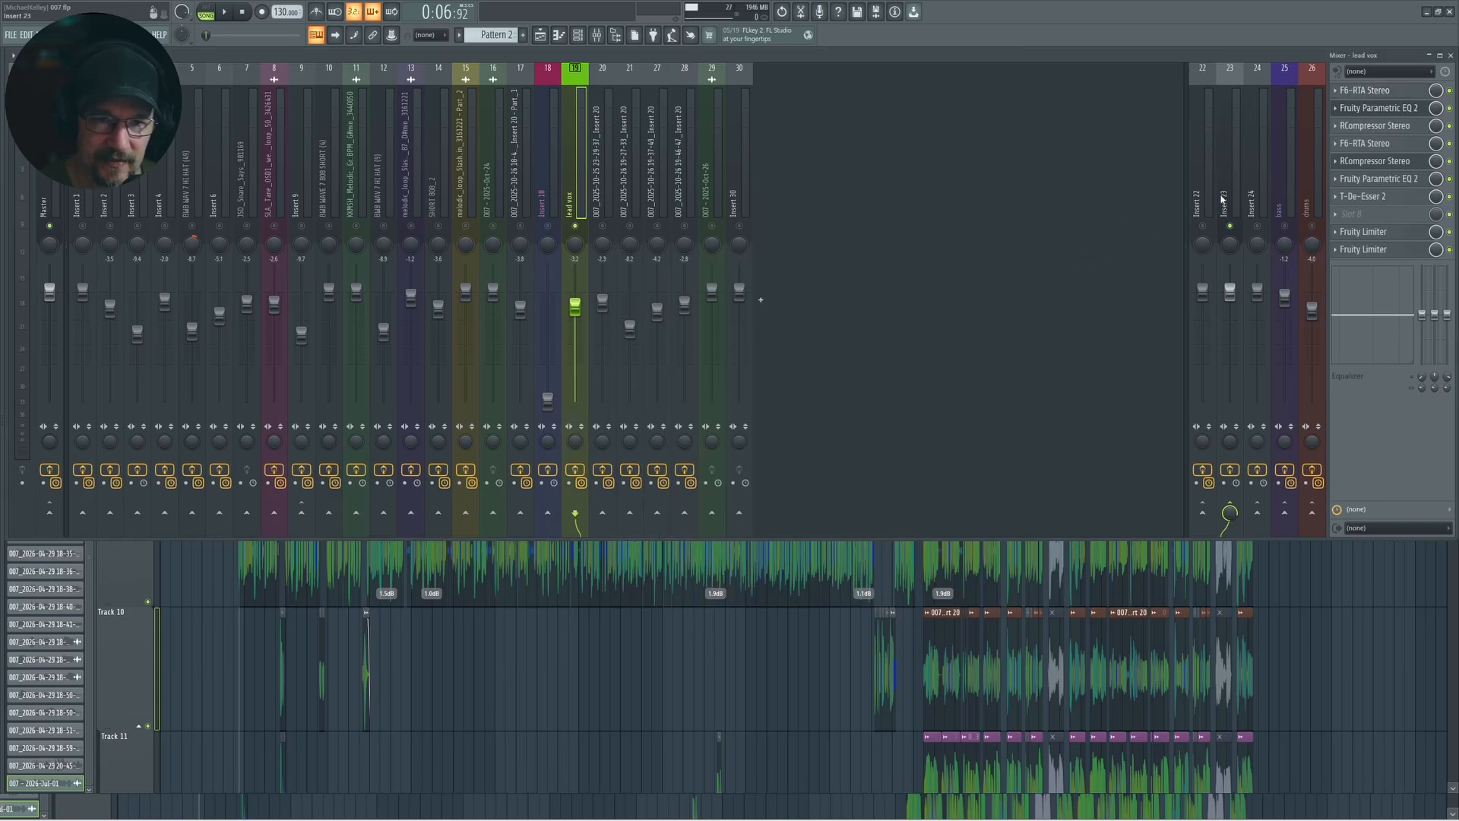
{"action": "left_click", "coordinate": [1385, 110]}
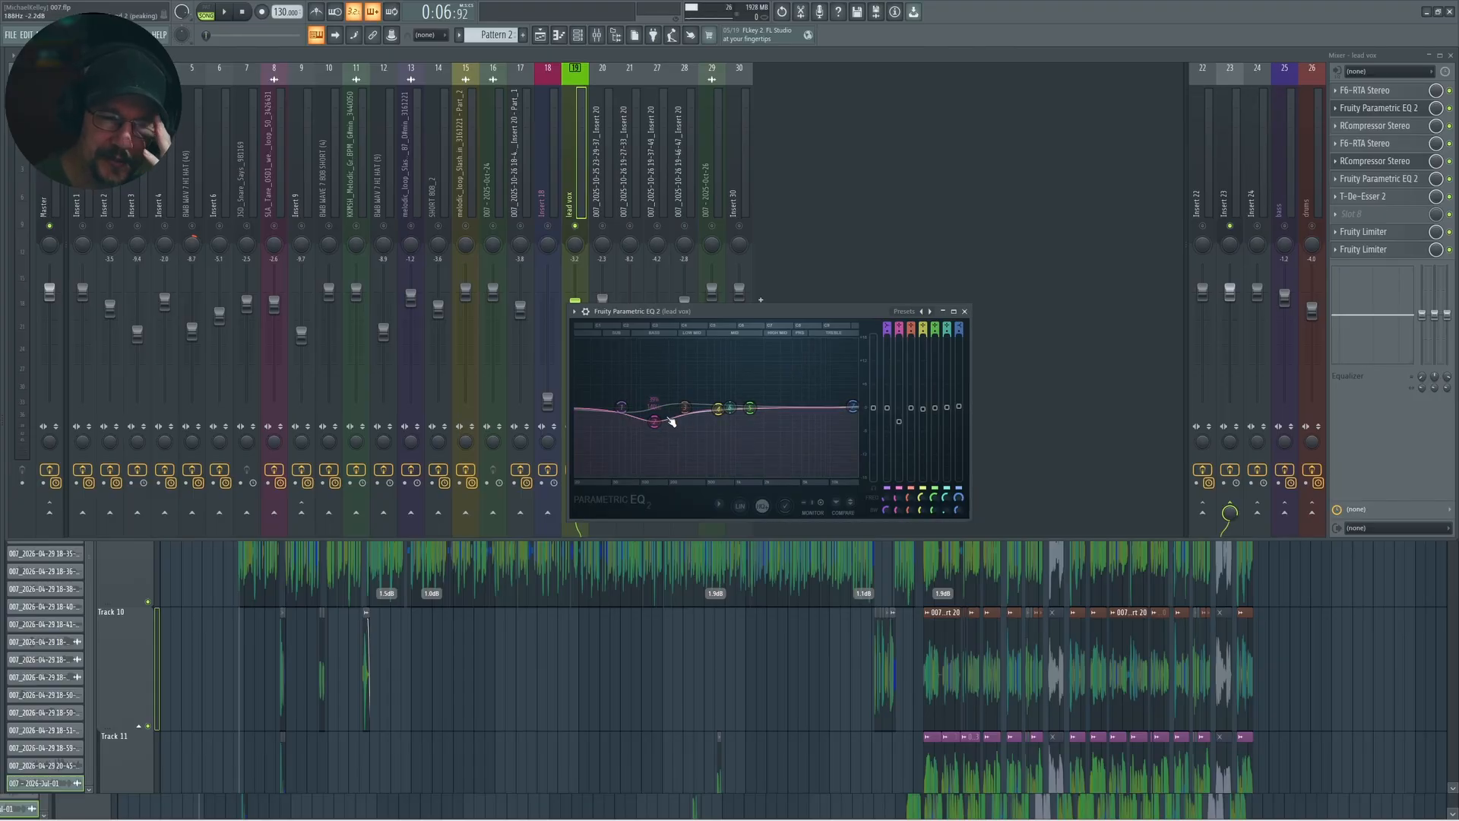
{"action": "left_click_drag", "start_coordinate": [653, 421], "coordinate": [652, 405]}
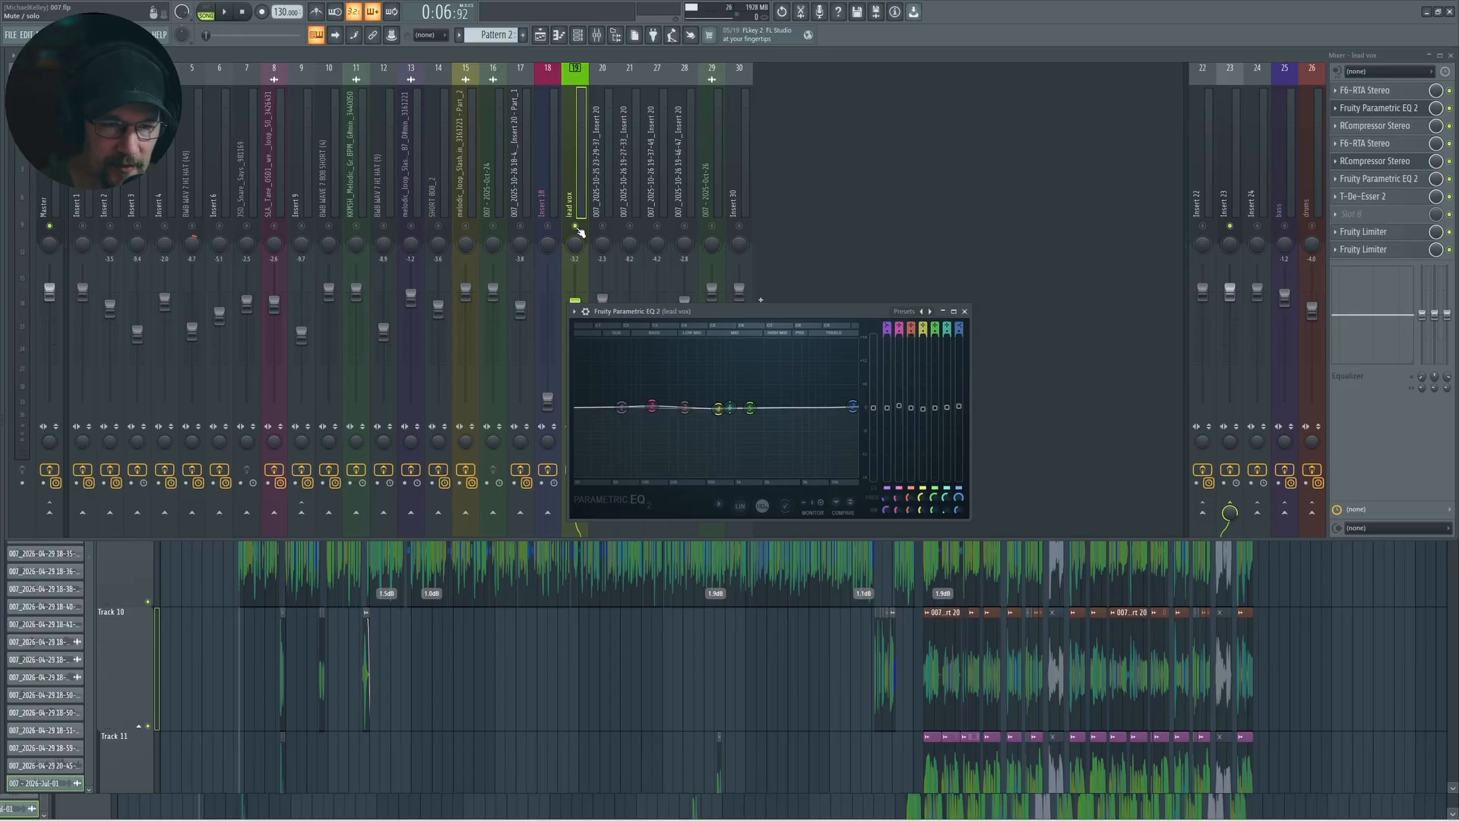
{"action": "left_click_drag", "start_coordinate": [652, 406], "coordinate": [819, 411]}
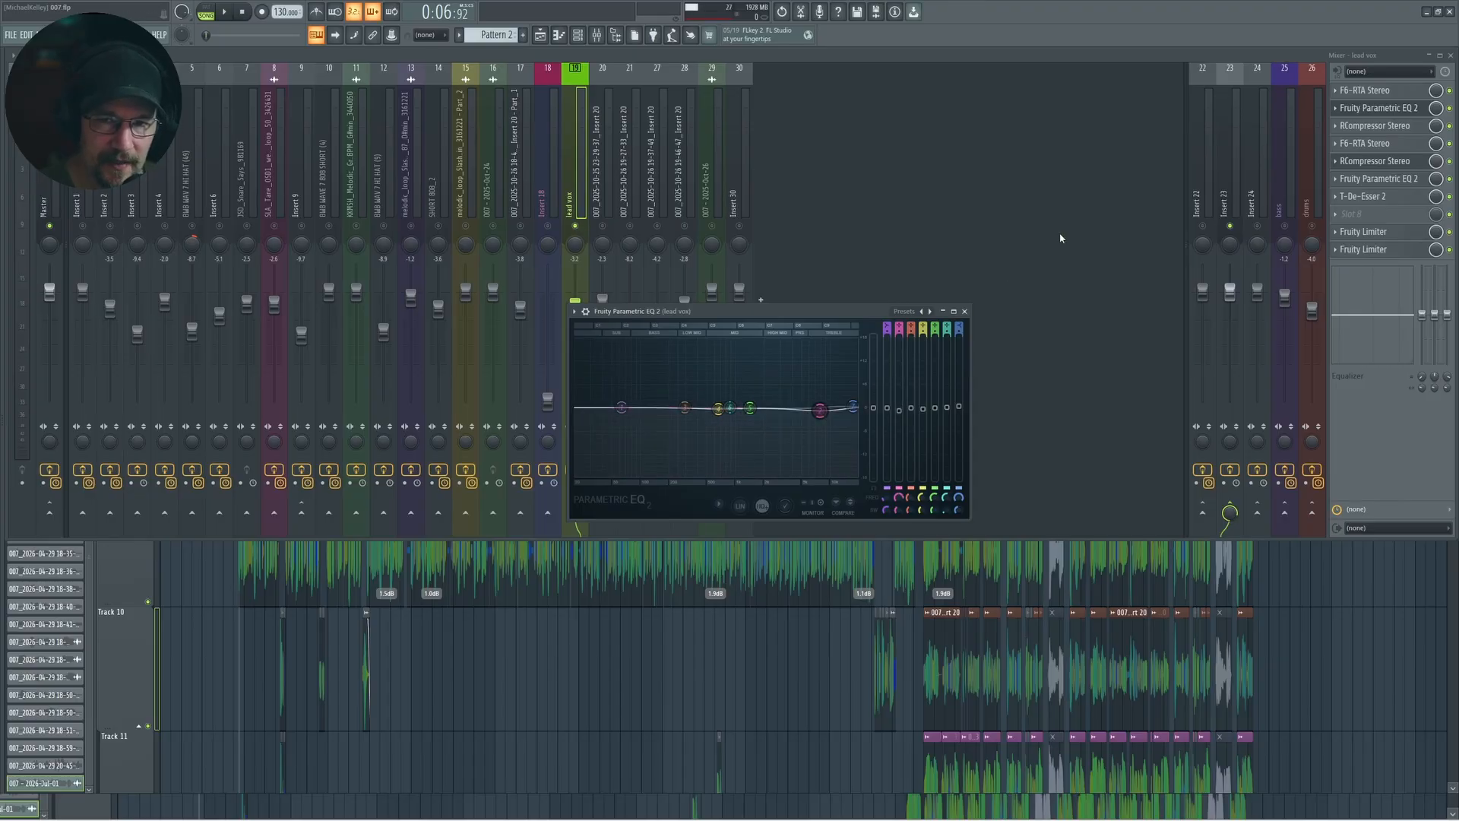
- Compare the F6-RTA Stereo's band 5 boost with the first Parametric EQ 2, and fine-tune the EQ's band 2 to nearly flat in the high frequencies
{"action": "left_click", "coordinate": [1378, 92]}
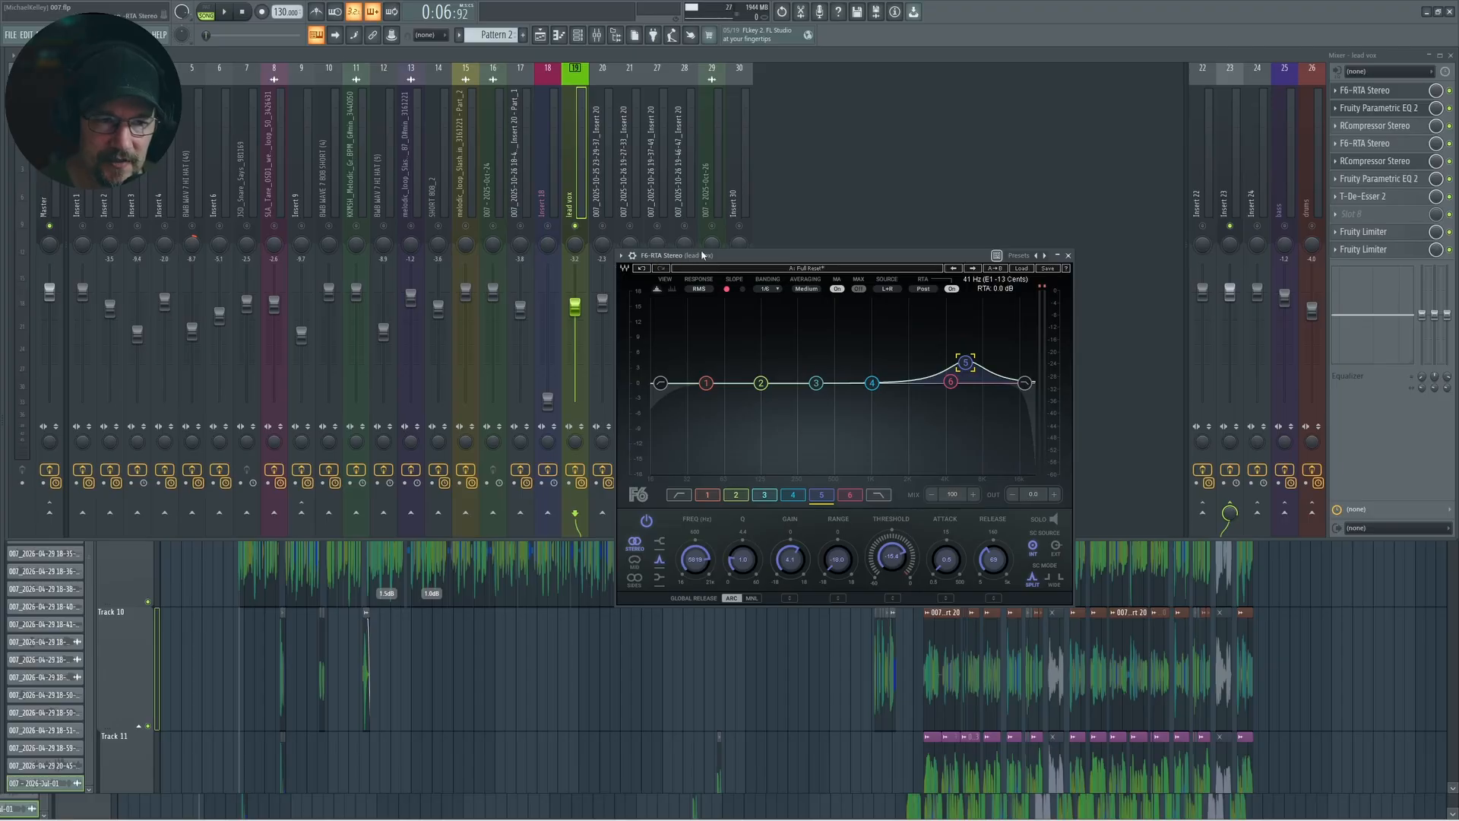
{"action": "left_click_drag", "start_coordinate": [948, 259], "coordinate": [825, 420]}
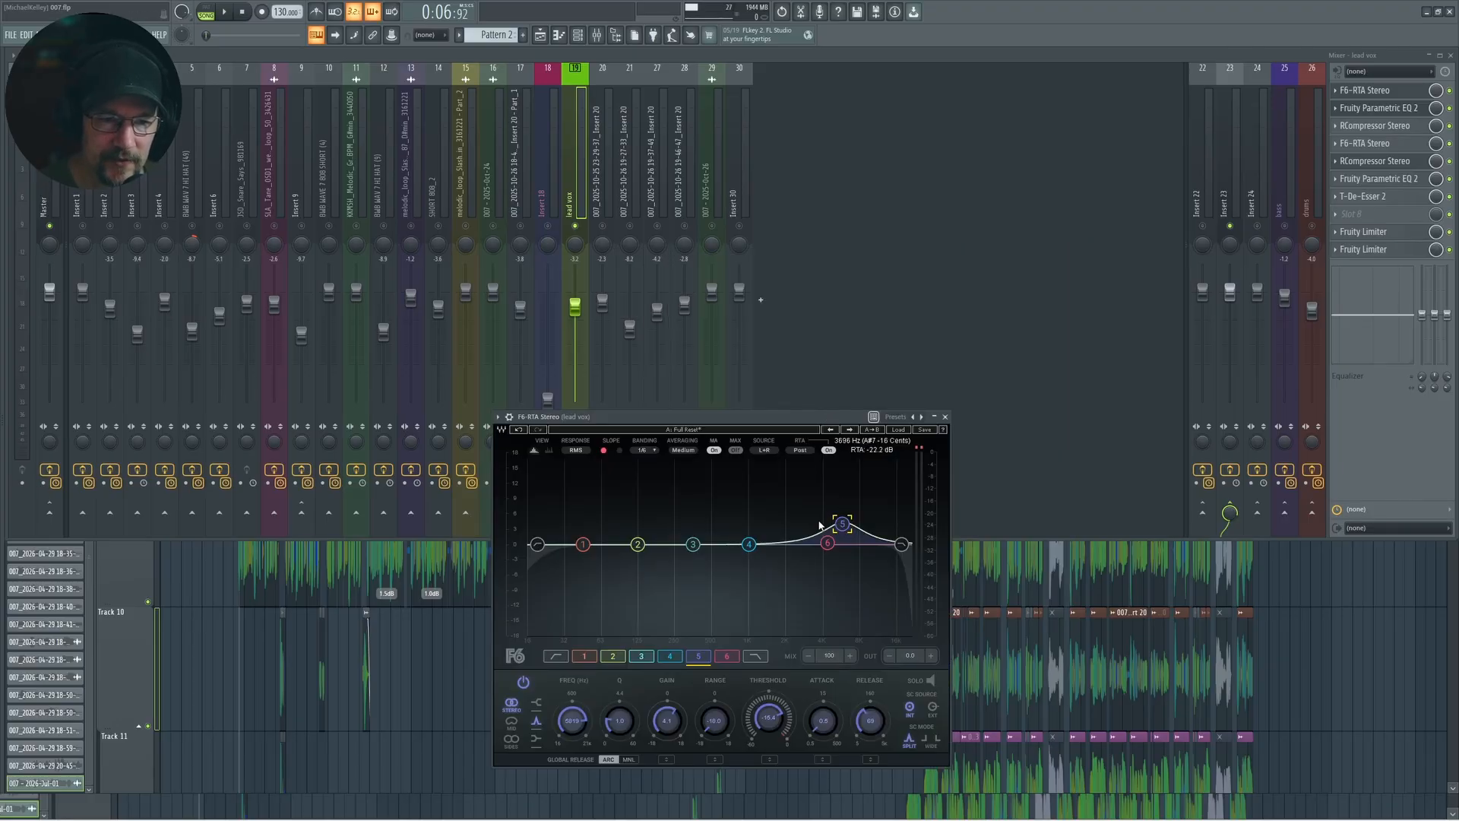
{"action": "left_click", "coordinate": [1386, 108]}
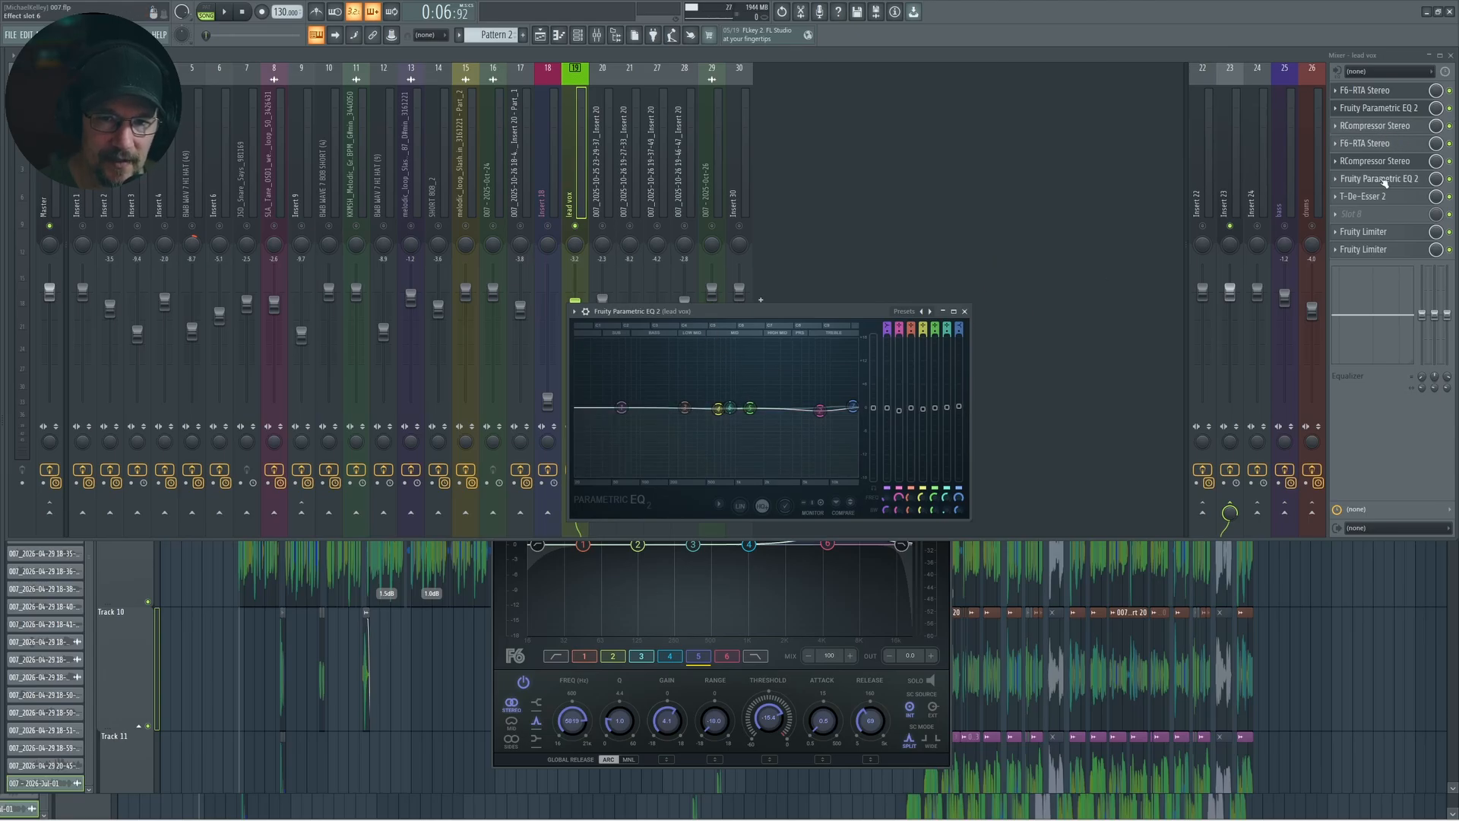
{"action": "mouse_move", "coordinate": [818, 414]}
{"action": "left_mouse_down"}
{"action": "mouse_move", "coordinate": [821, 430]}
{"action": "mouse_move", "coordinate": [805, 430]}
{"action": "mouse_move", "coordinate": [826, 437]}
{"action": "mouse_move", "coordinate": [826, 409]}
{"action": "left_mouse_up"}
{"action": "left_click", "coordinate": [831, 688]}
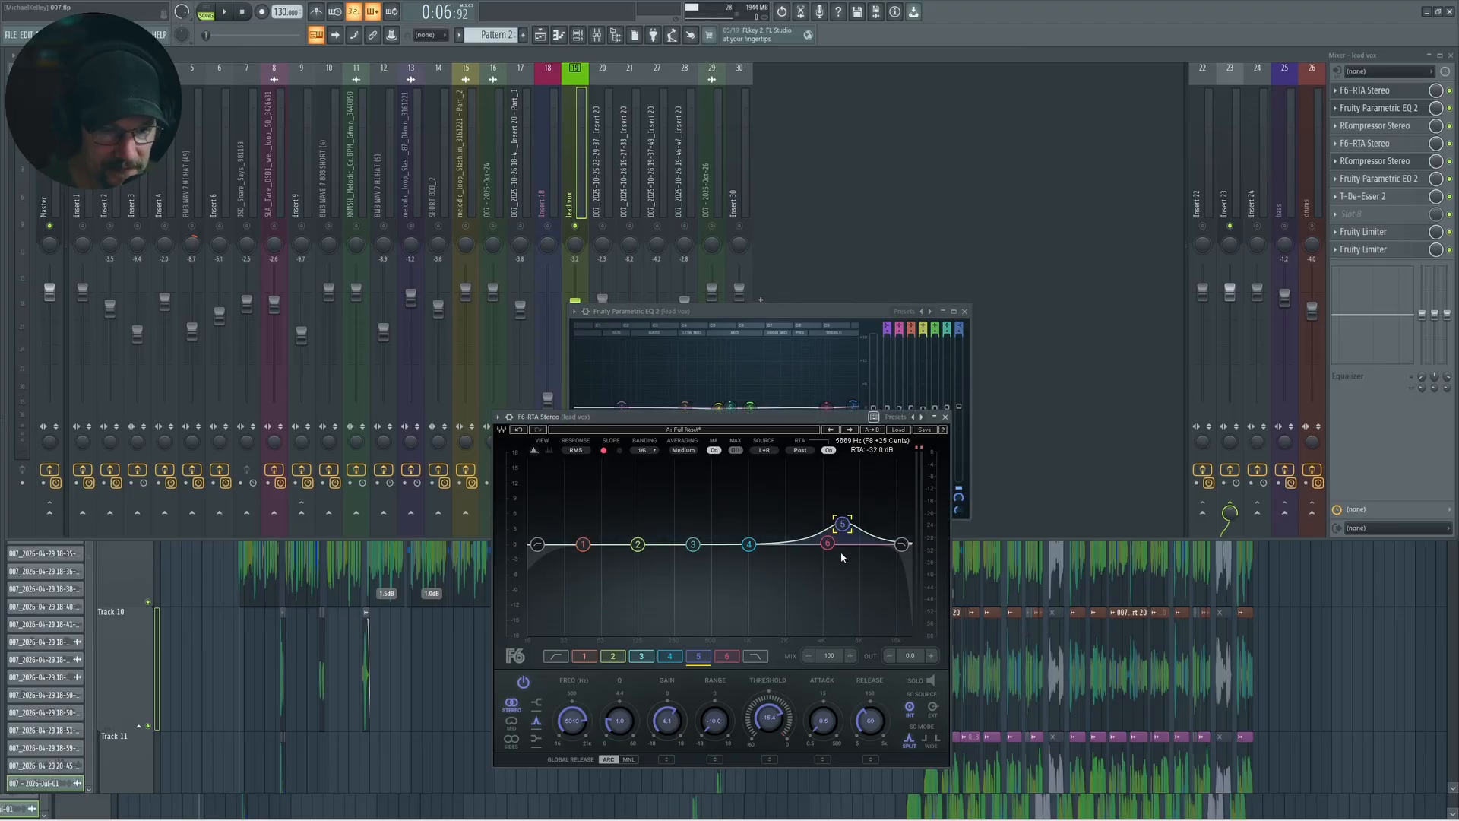
{"action": "mouse_move", "coordinate": [828, 407]}
{"action": "left_mouse_down"}
{"action": "mouse_move", "coordinate": [821, 379]}
{"action": "mouse_move", "coordinate": [815, 407]}
{"action": "left_mouse_up"}
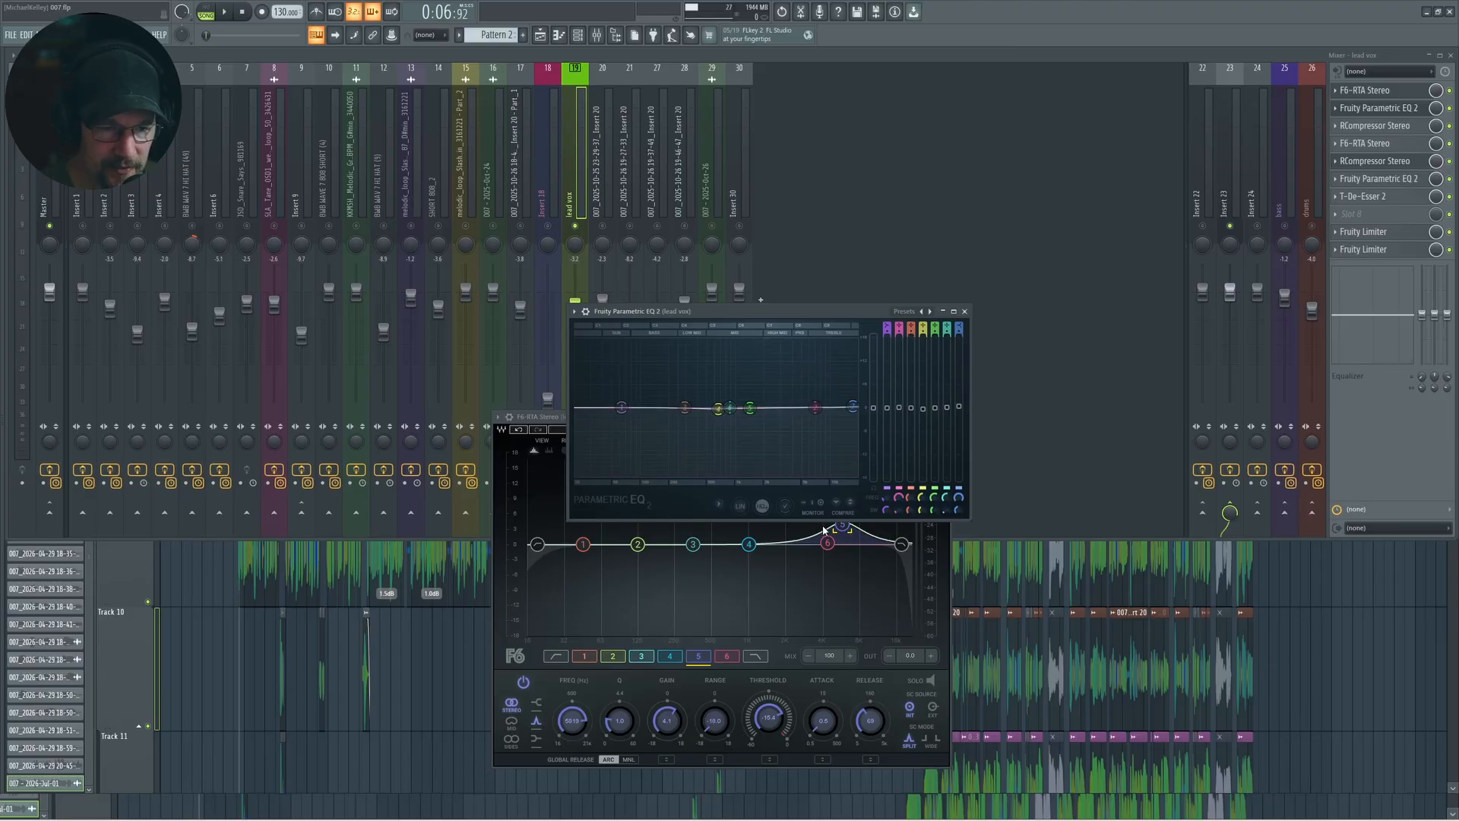
{"action": "left_click", "coordinate": [781, 686]}
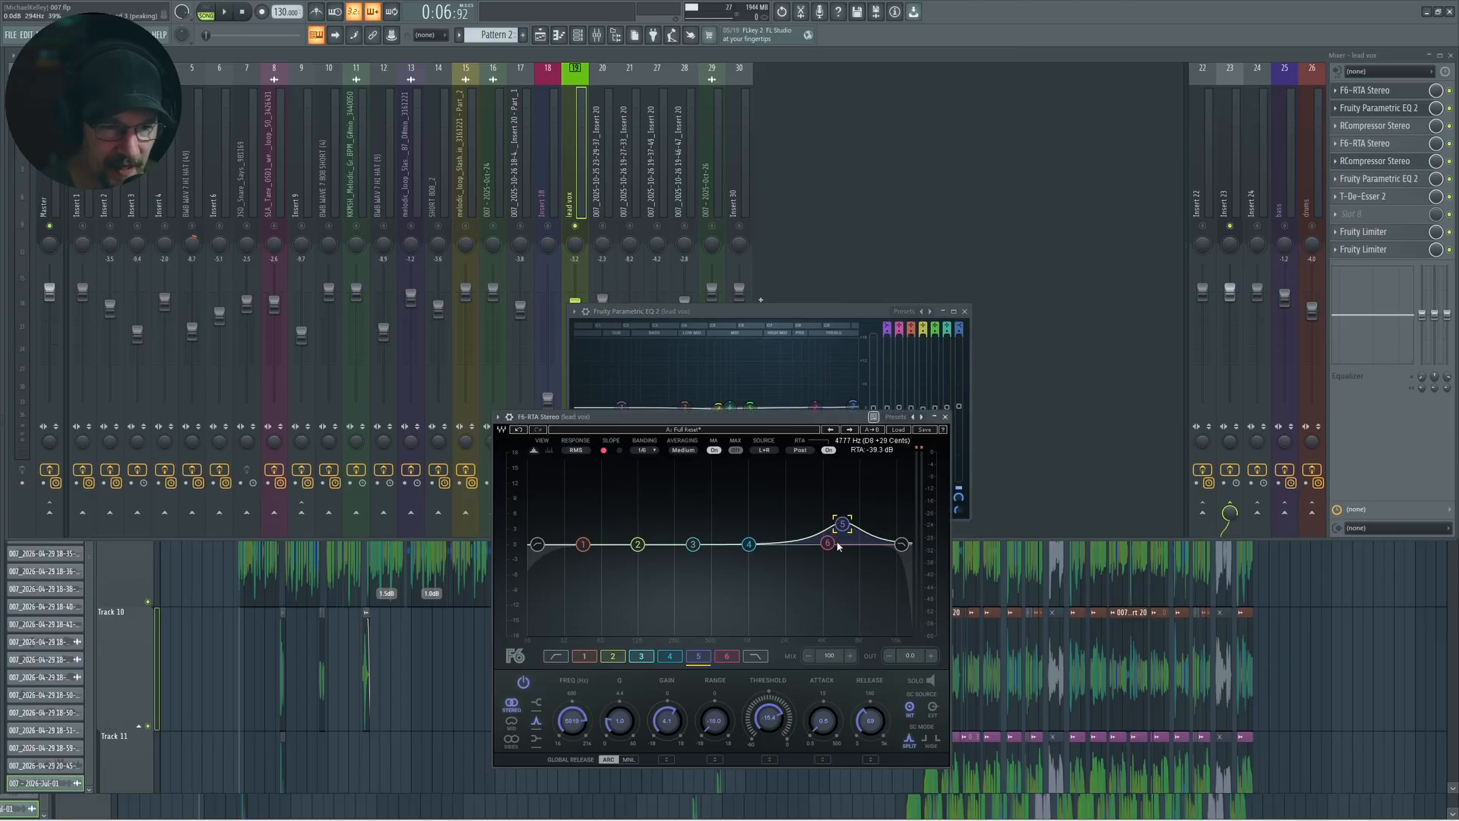
{"action": "left_click", "coordinate": [604, 311]}
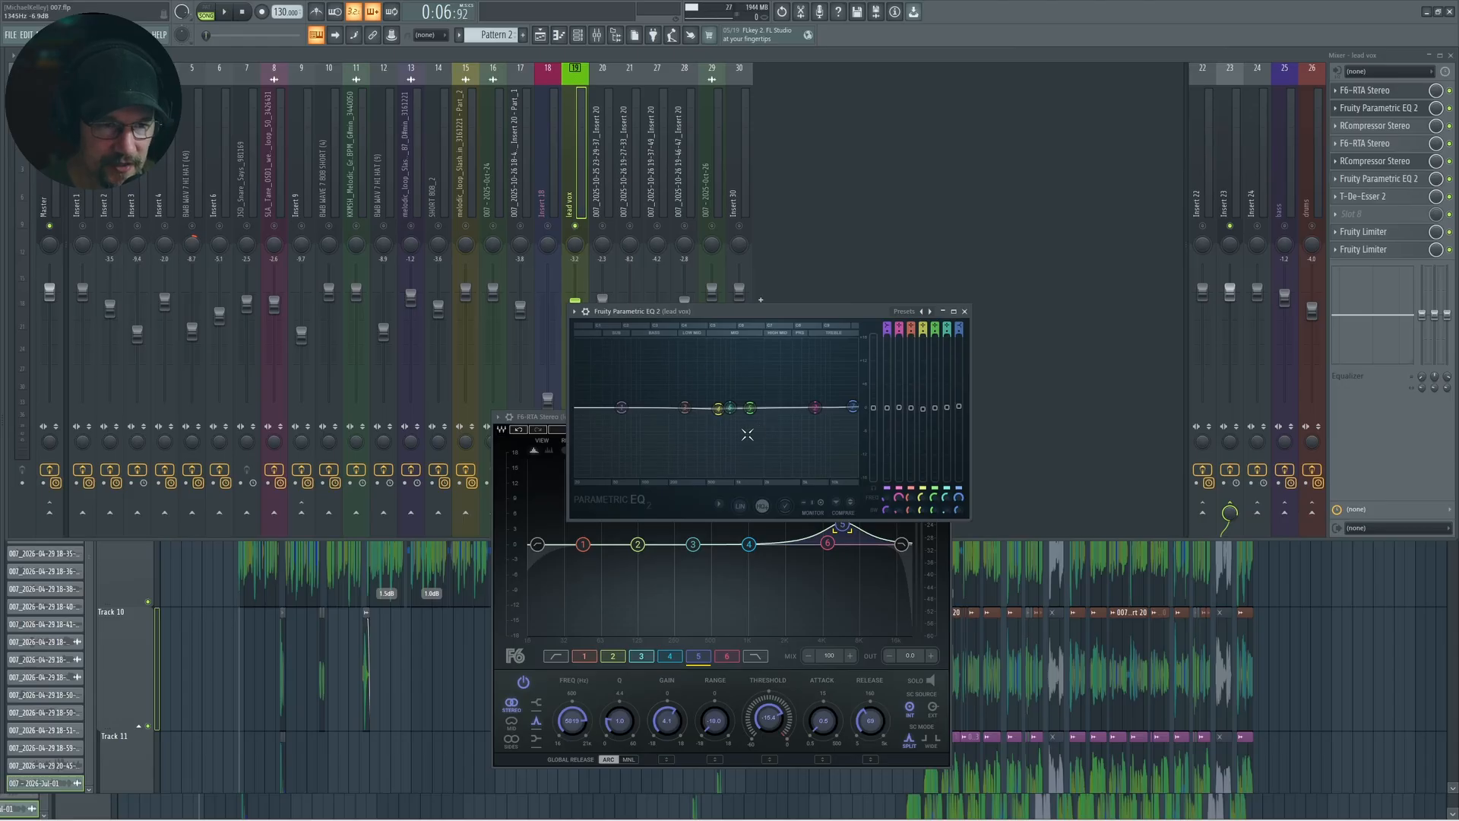
{"action": "mouse_move", "coordinate": [815, 408]}
{"action": "left_mouse_down"}
{"action": "mouse_move", "coordinate": [821, 396]}
{"action": "mouse_move", "coordinate": [811, 448]}
{"action": "mouse_move", "coordinate": [815, 409]}
{"action": "left_mouse_up"}
- Examine the settings of the first RCompressor Stereo in the lead vox effect chain
{"action": "left_click", "coordinate": [1384, 126]}
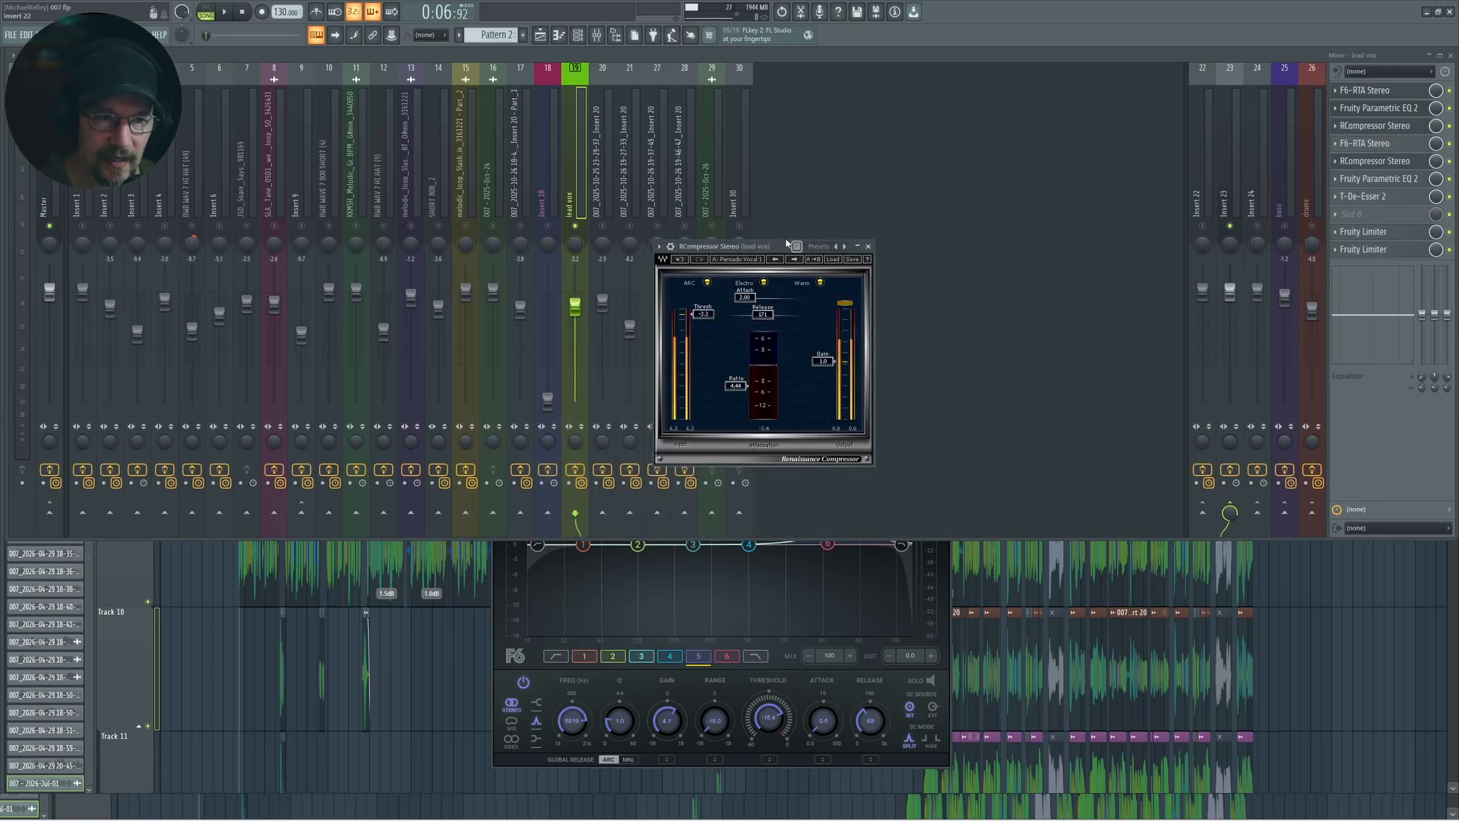
{"action": "left_click", "coordinate": [869, 247]}
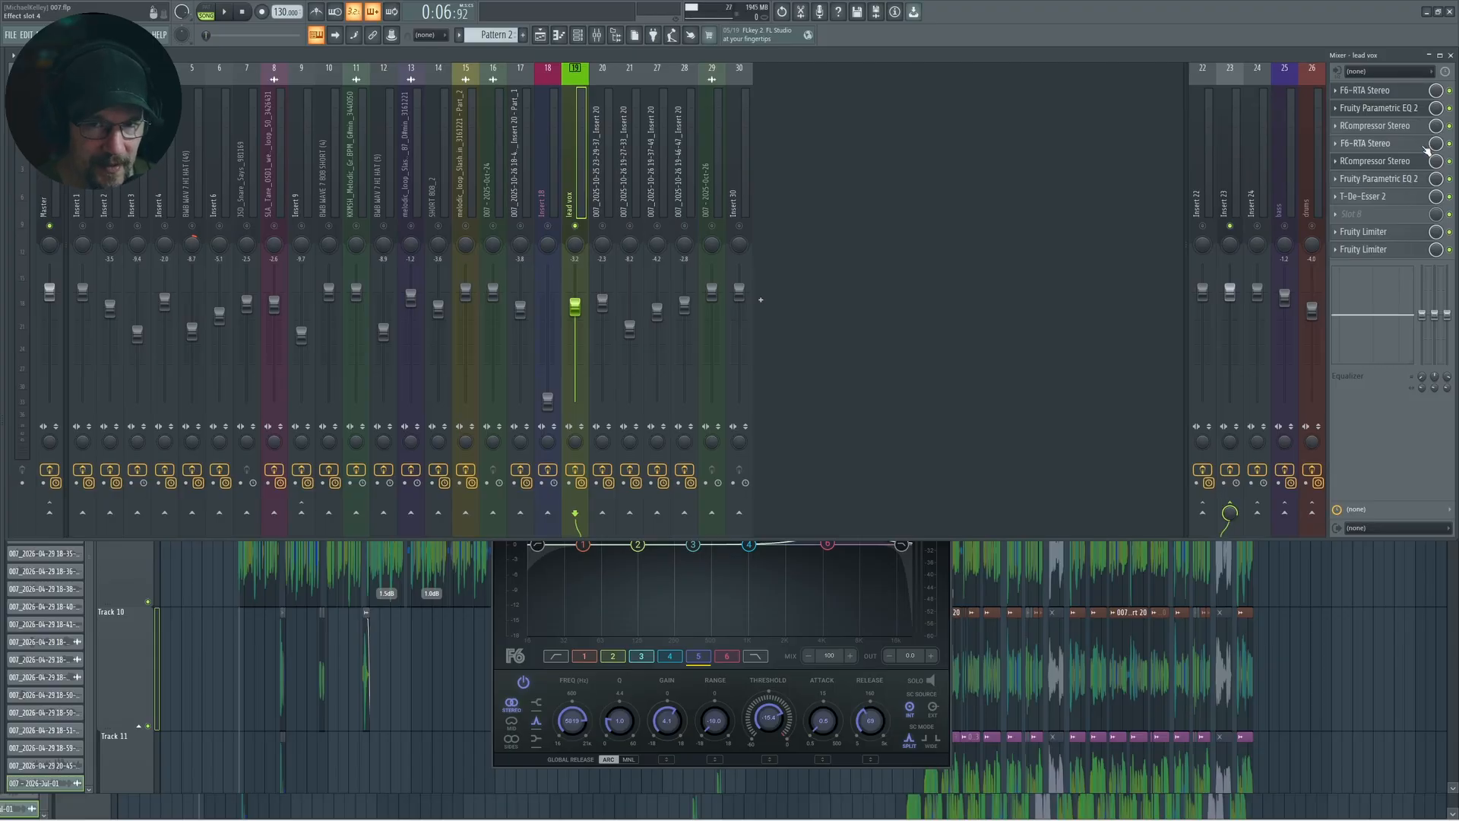
- Examine band 5's threshold in the lead vox chain's second F6-RTA Stereo and the settings of T-De-Esser 2
{"action": "left_click", "coordinate": [1366, 143]}
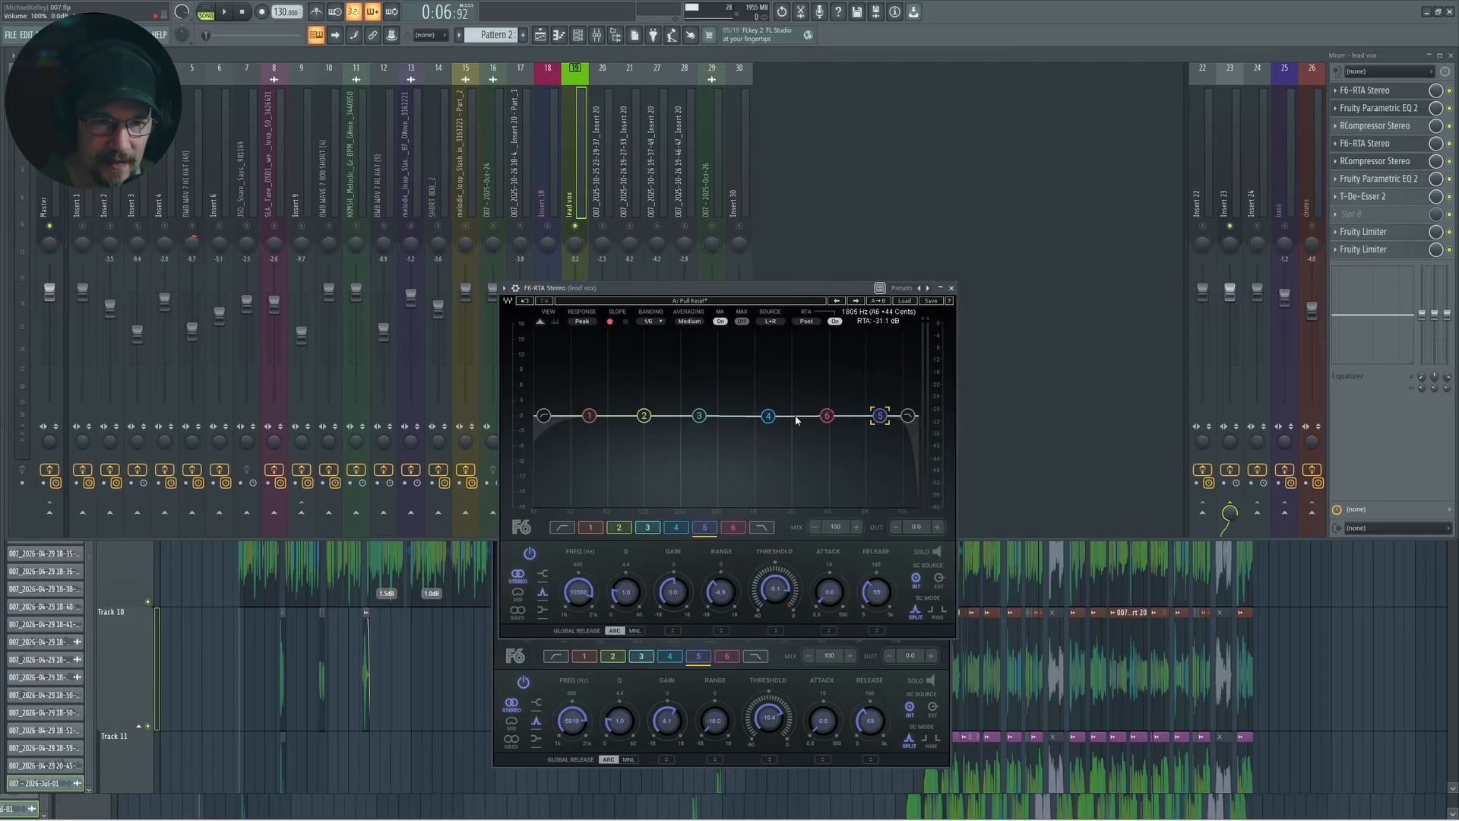
{"action": "left_click", "coordinate": [775, 589]}
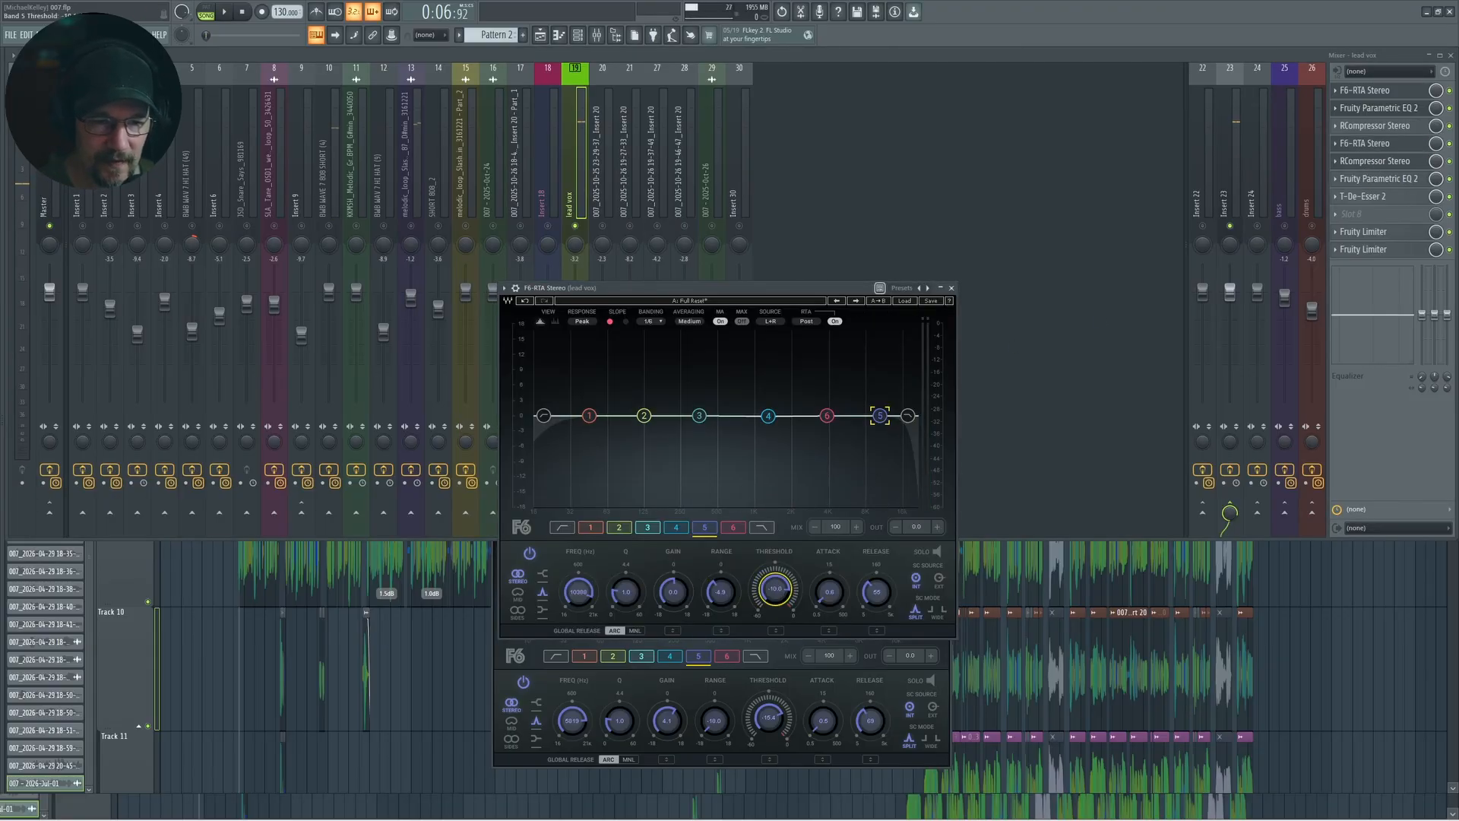
{"action": "left_click", "coordinate": [1366, 196]}
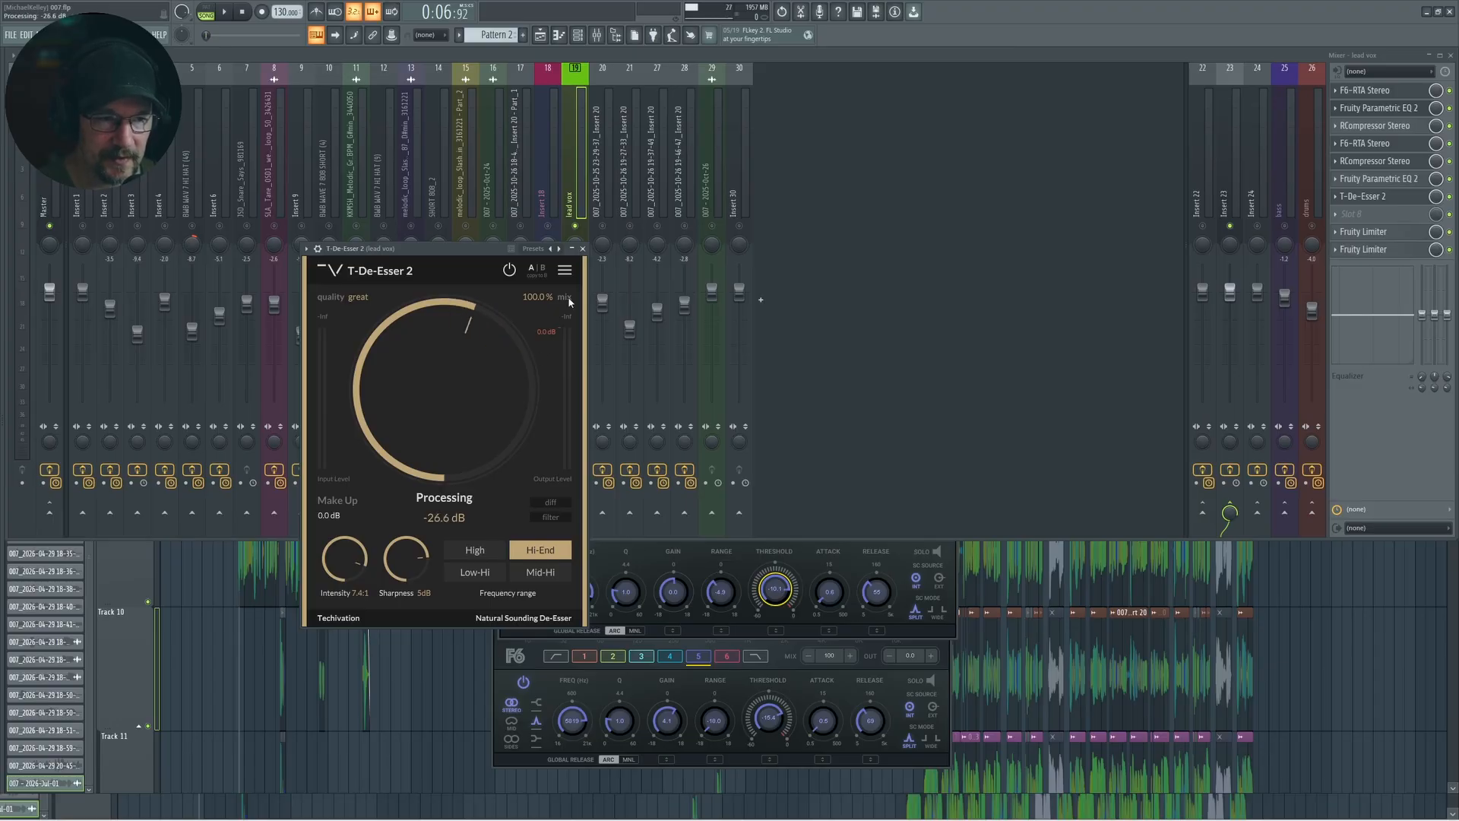
{"action": "left_click", "coordinate": [583, 249]}
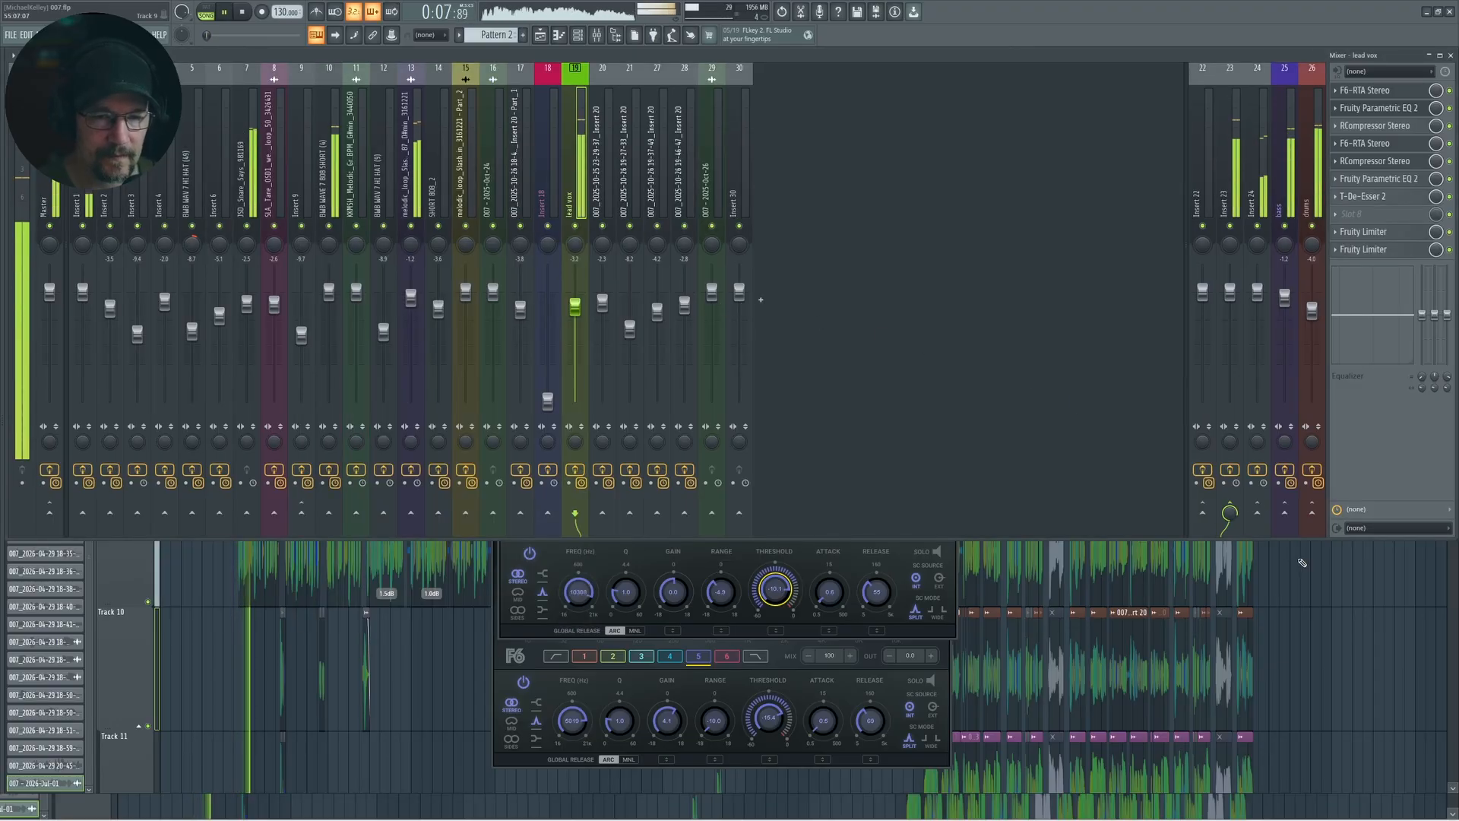
- Play the song to watch both F6-RTA Stereo analysers react to the lead vocal, and close their windows
{"action": "left_click", "coordinate": [923, 630]}
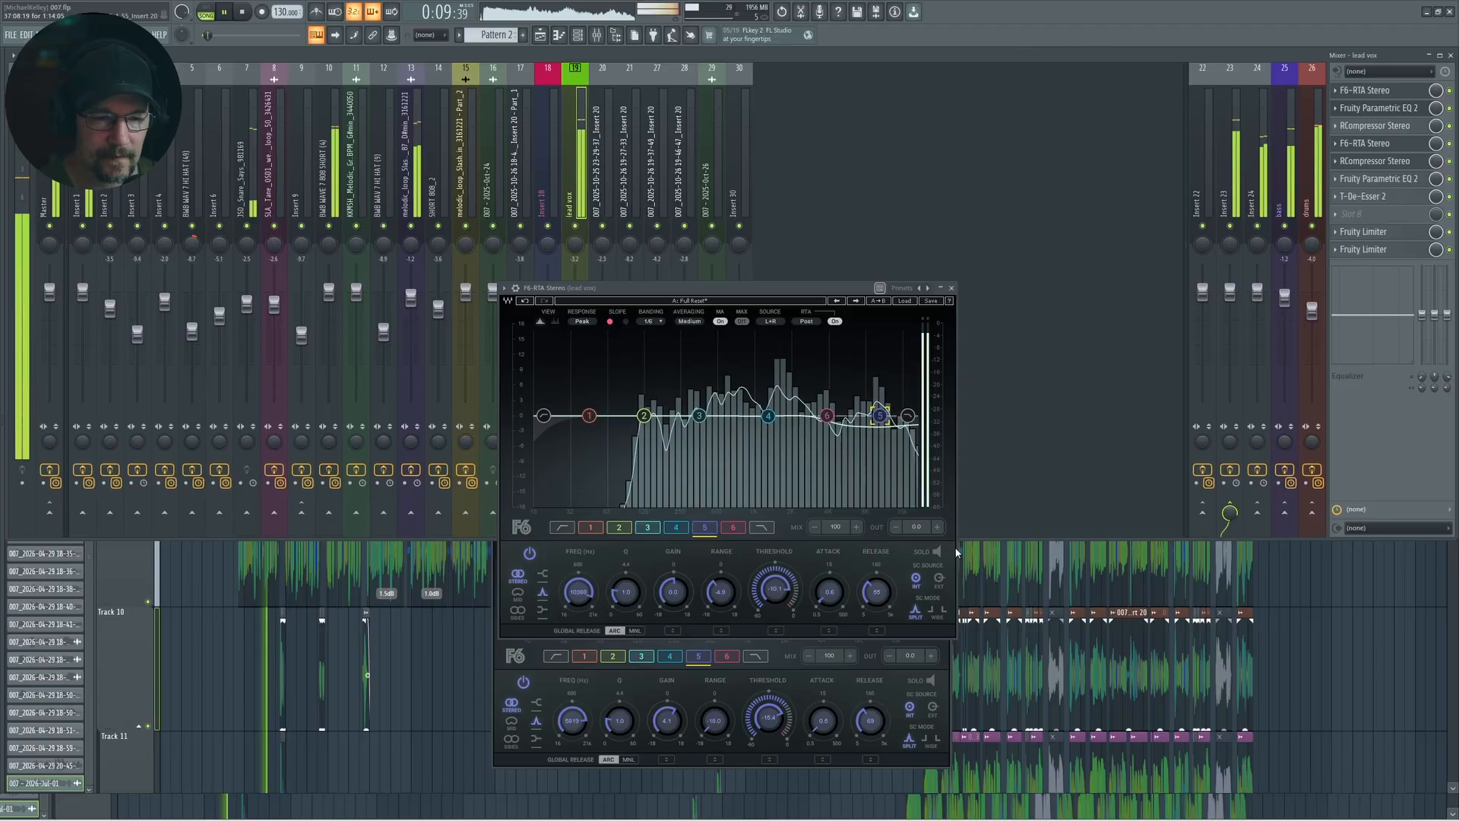
{"action": "left_click", "coordinate": [954, 288]}
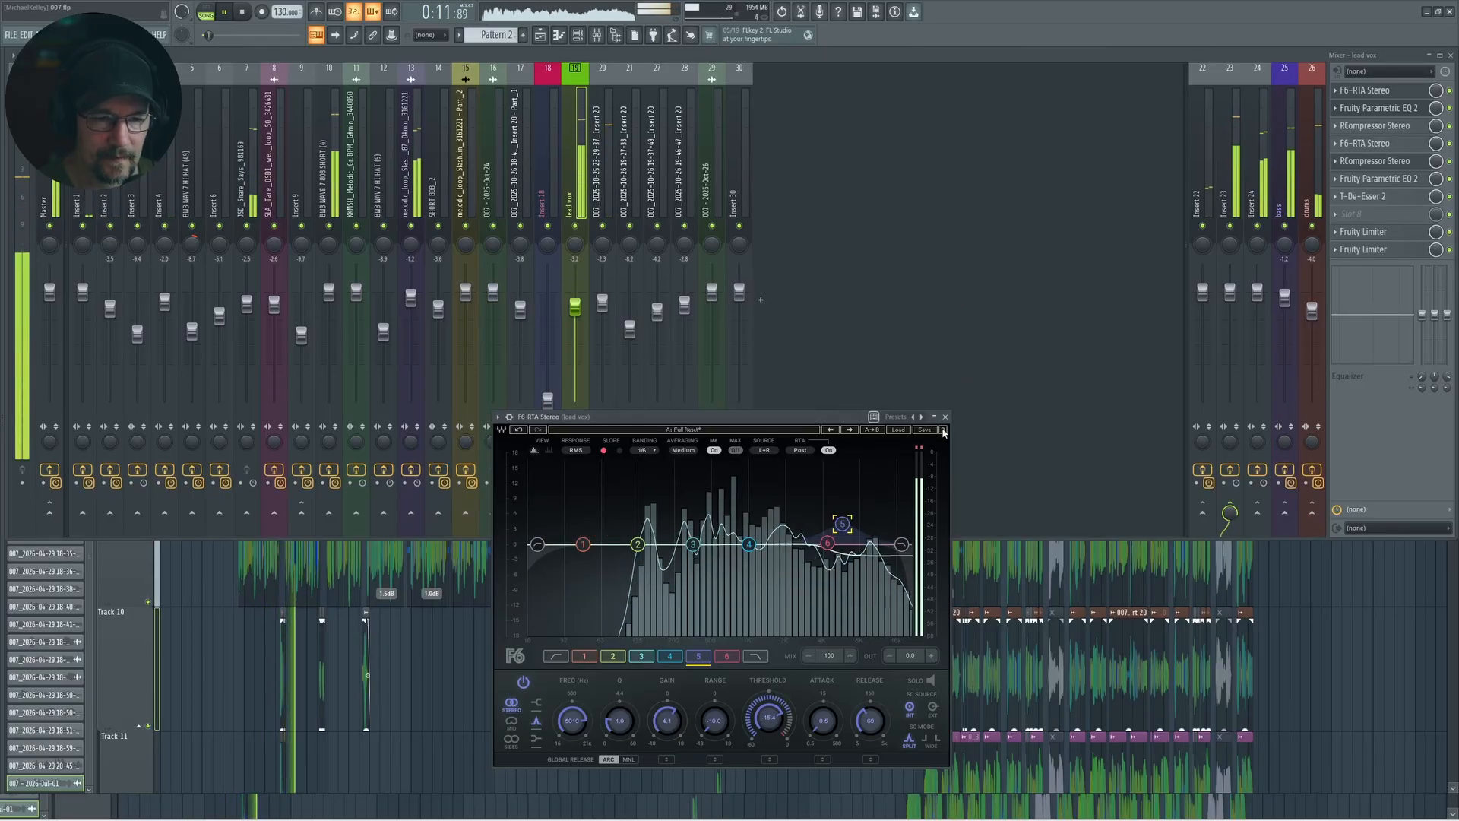
{"action": "left_click", "coordinate": [946, 418]}
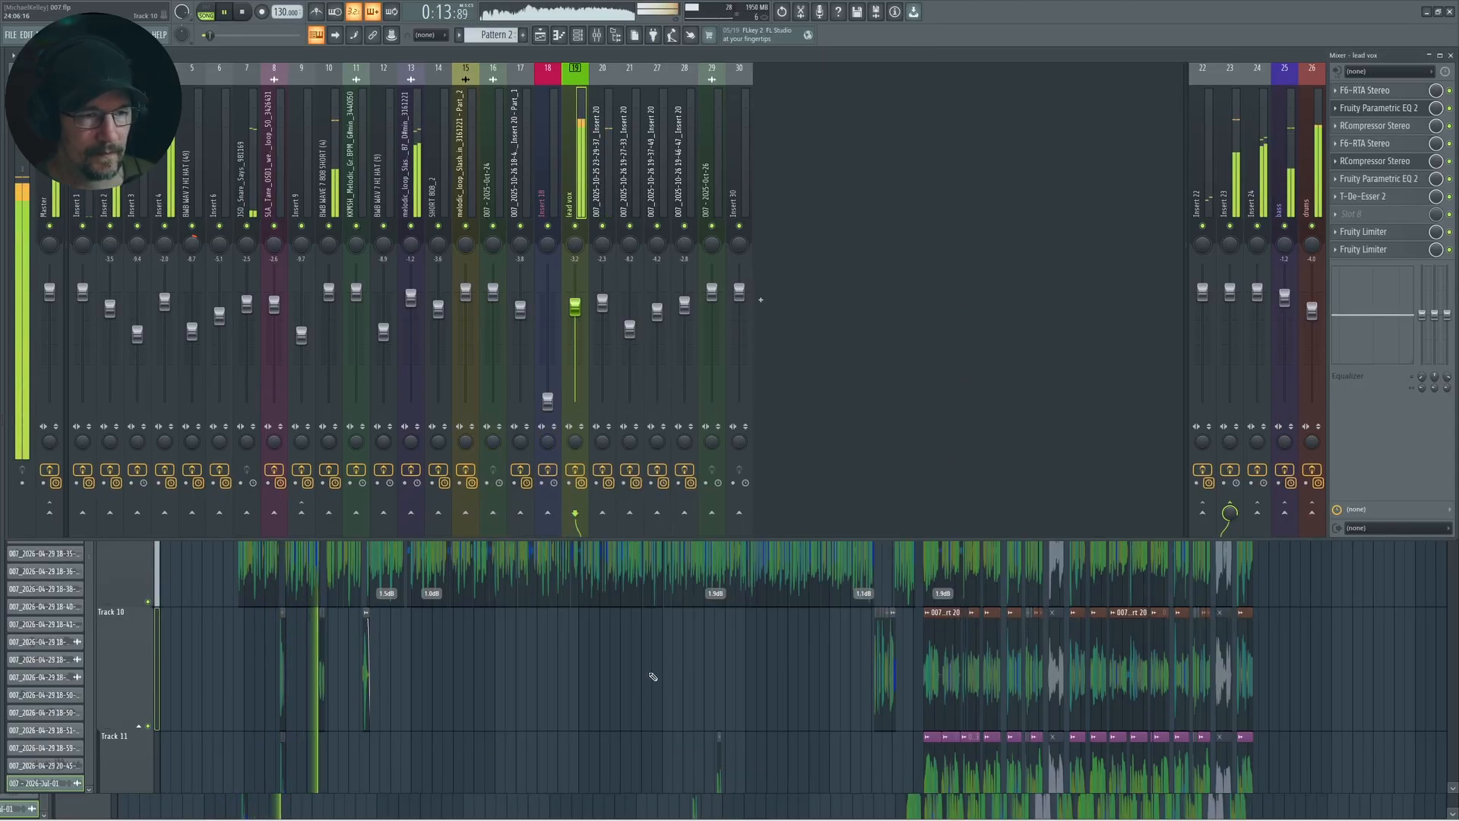
{"action": "key", "text": "space"}
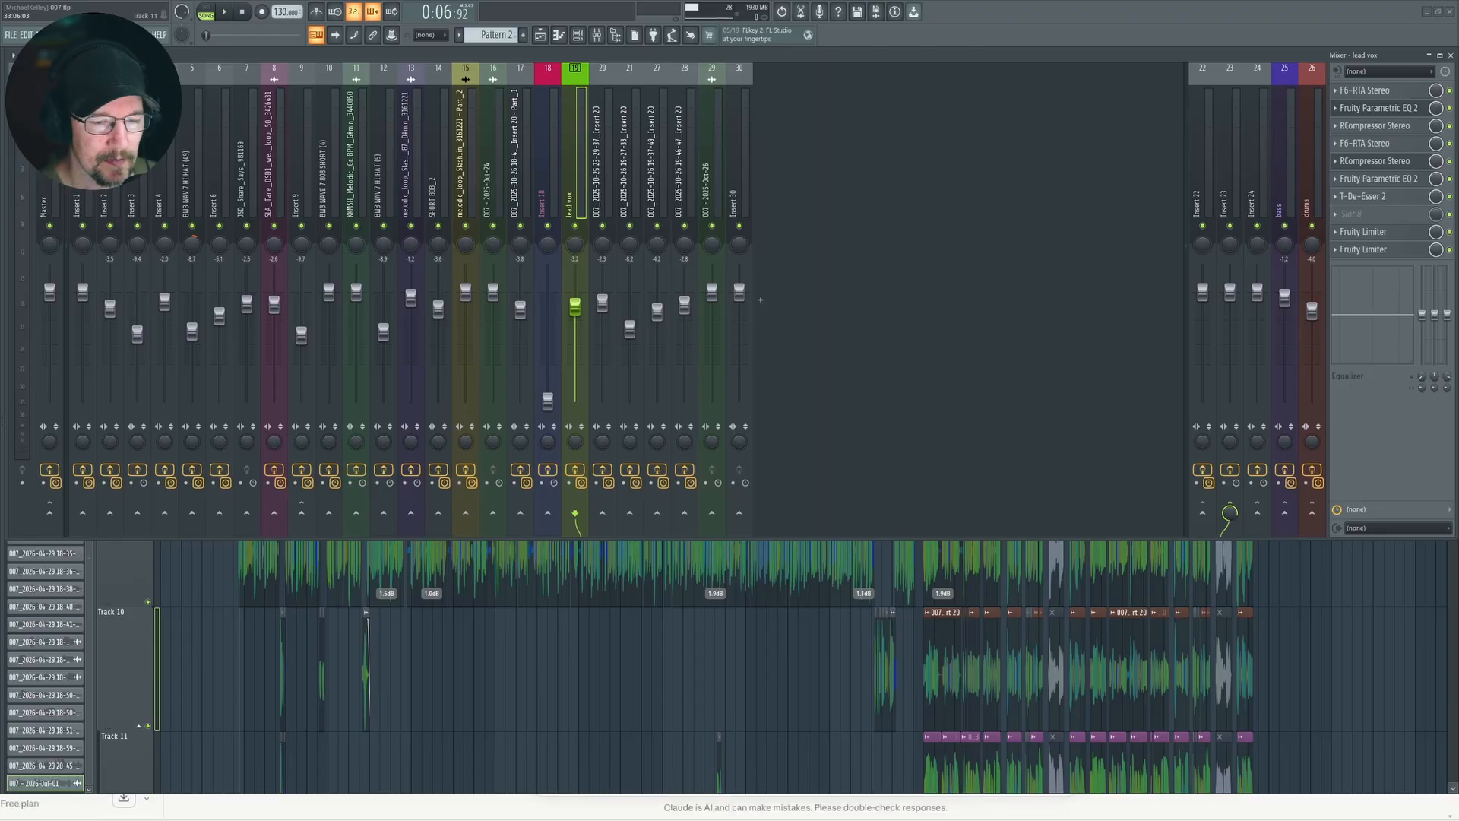
- Review the effect chain on Insert 18 and the lead verse clips on playlist Track 9
{"action": "left_click", "coordinate": [558, 141]}
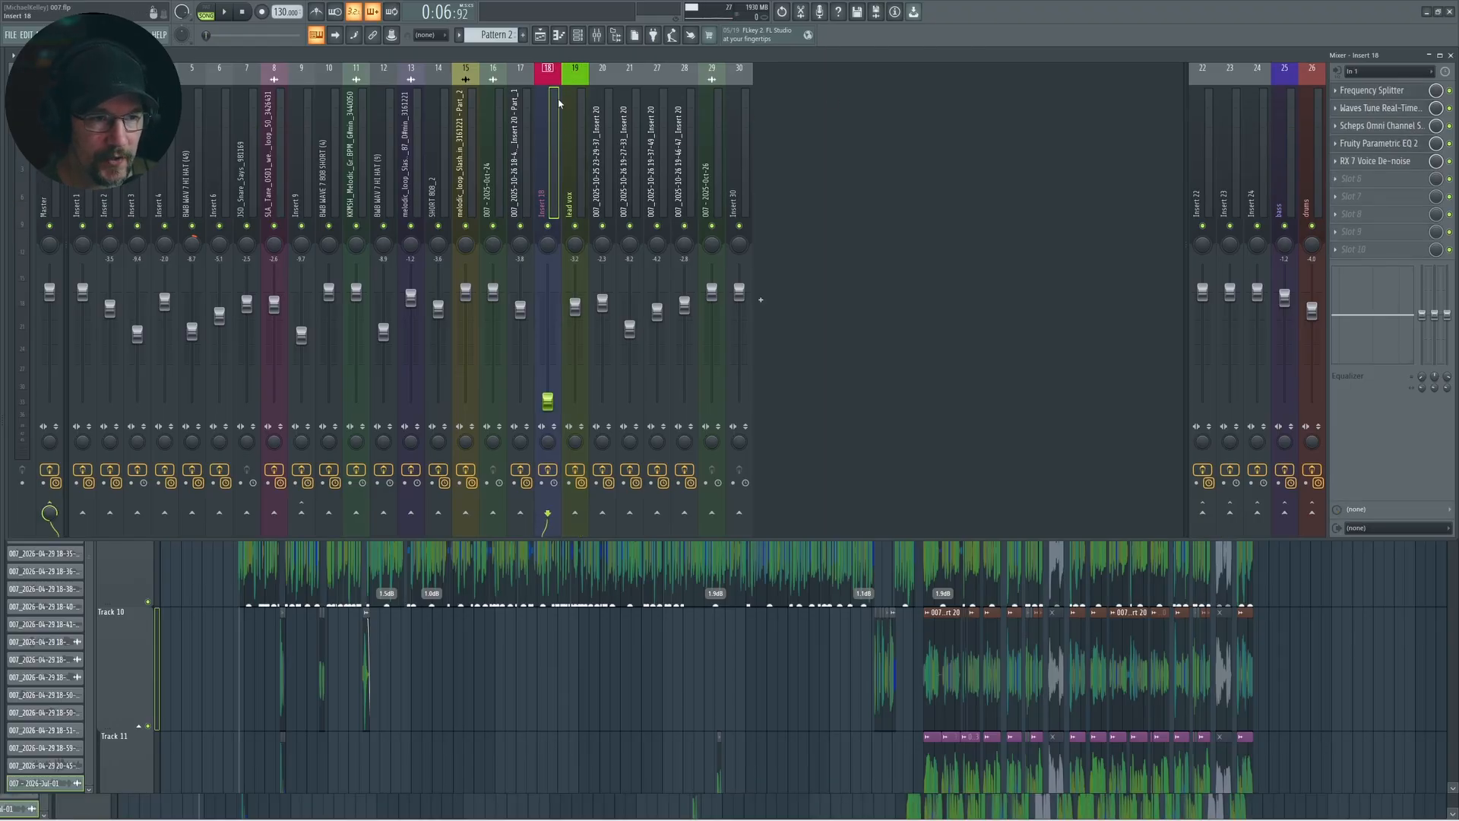
{"action": "left_click", "coordinate": [1399, 127]}
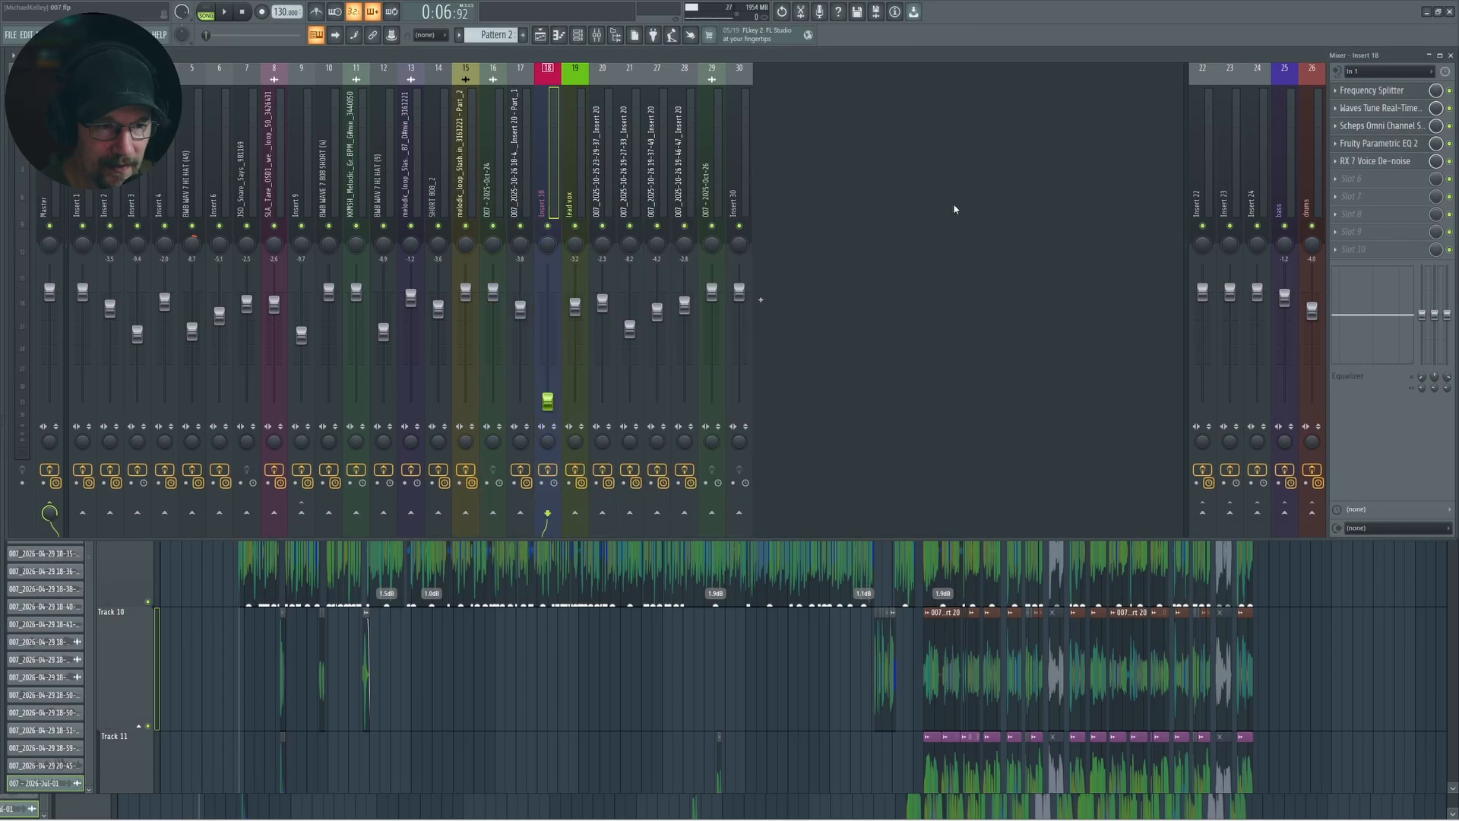
{"action": "key", "text": "F5"}
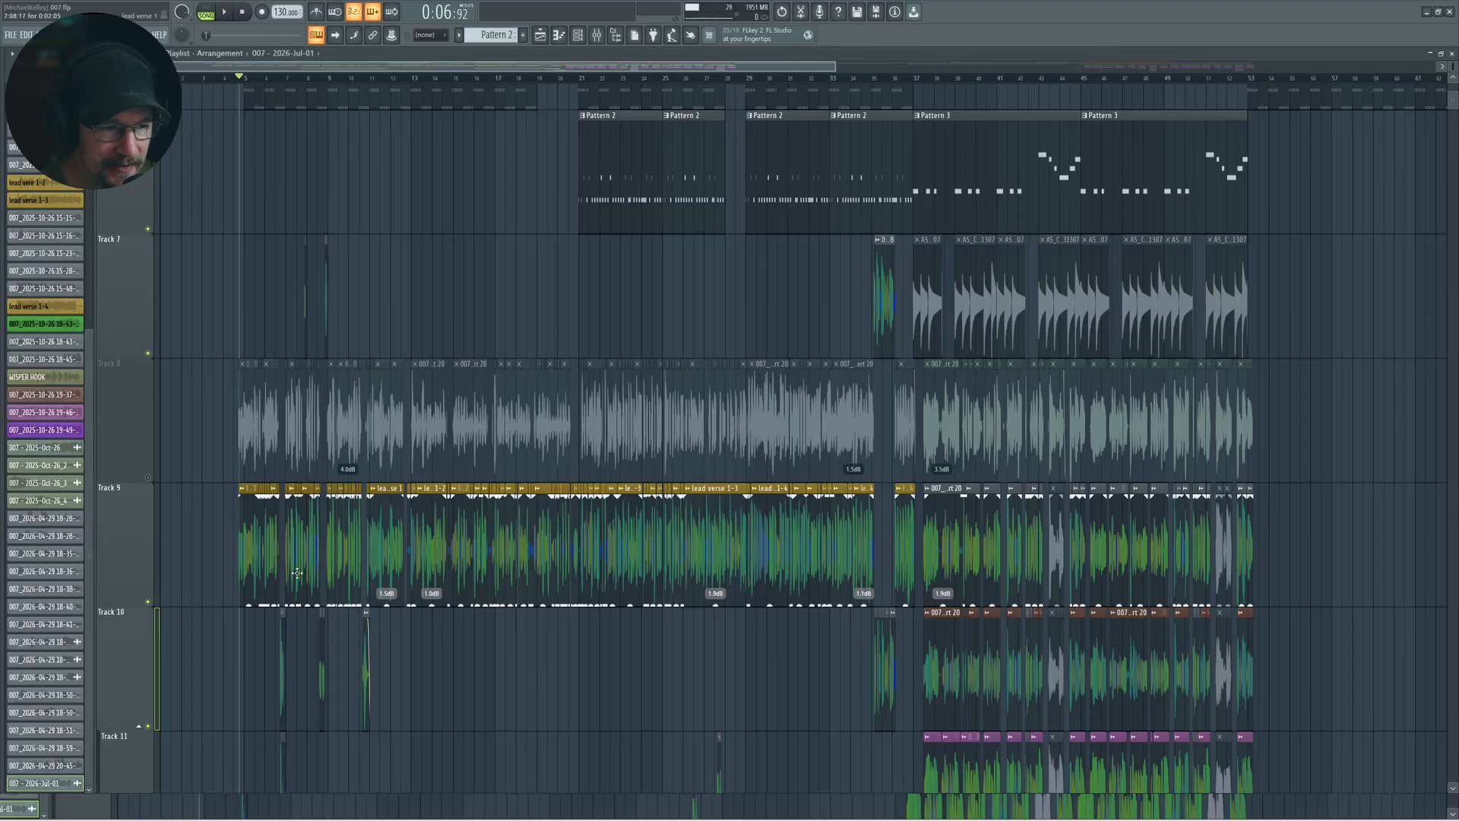
{"action": "scroll", "coordinate": [298, 573], "scroll_direction": "up", "scroll_amount": 10}
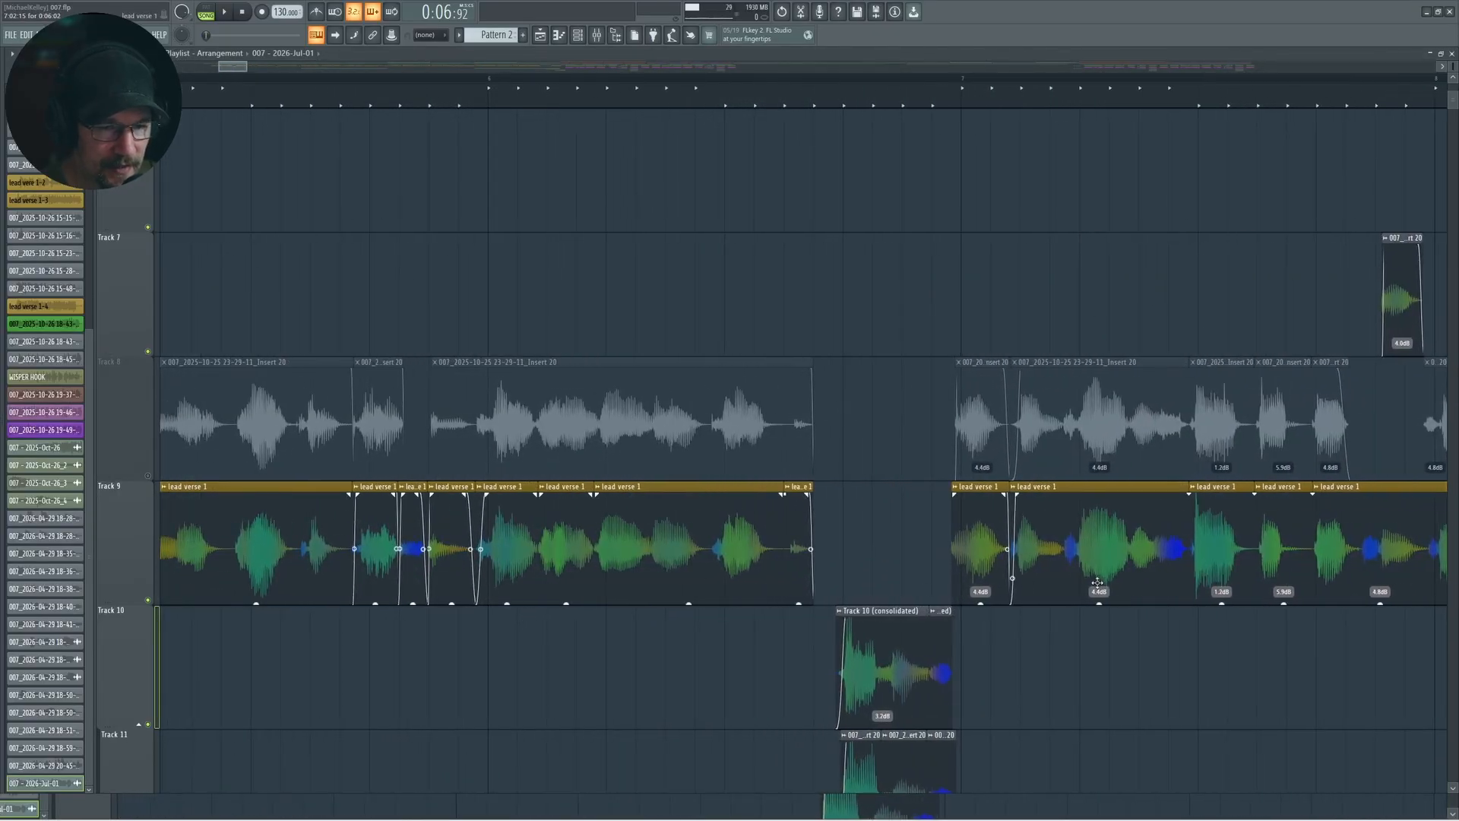
{"action": "scroll", "coordinate": [1097, 582], "scroll_direction": "down", "scroll_amount": 10}
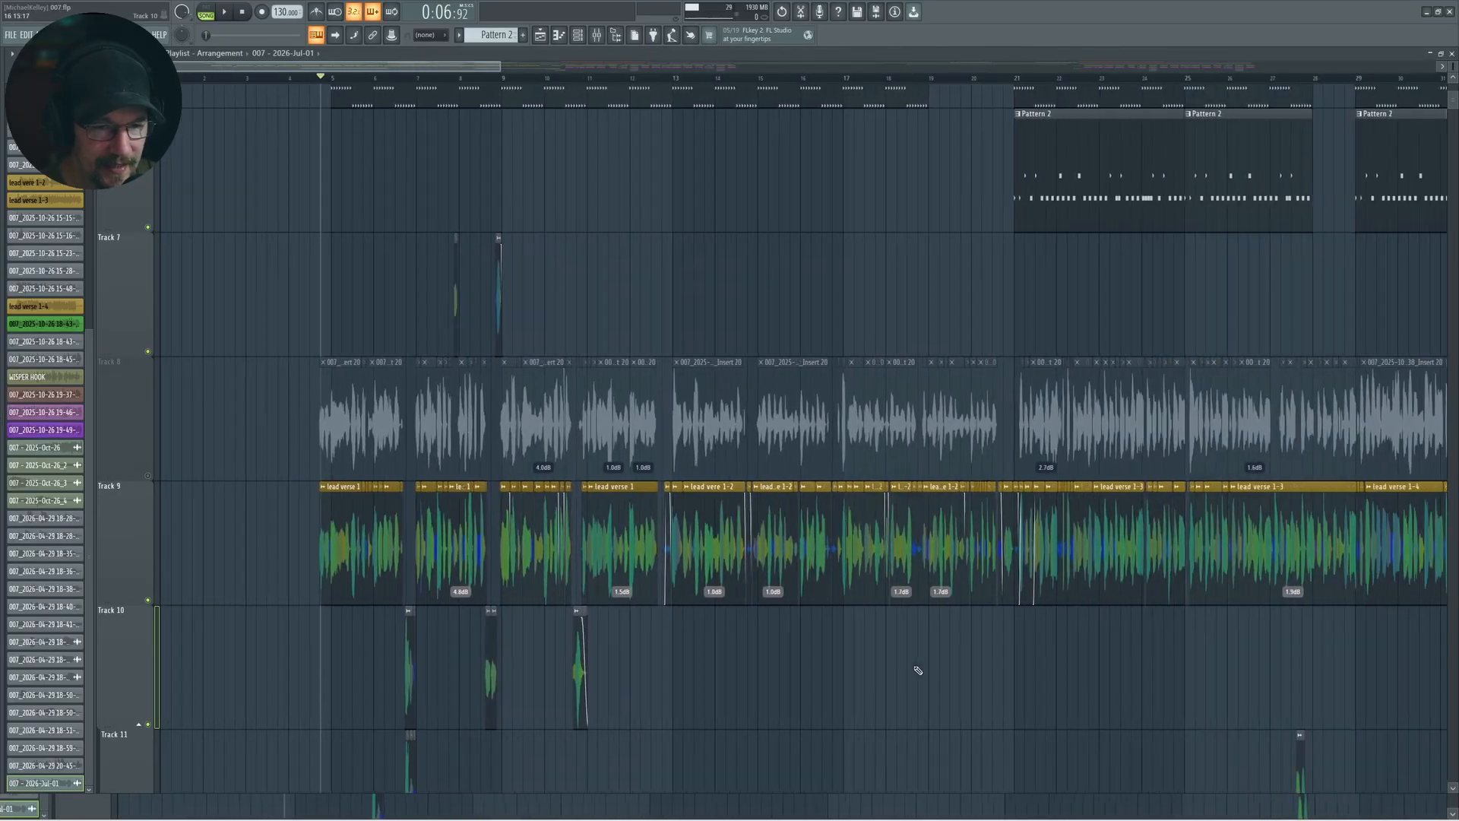
{"action": "scroll", "coordinate": [918, 671], "scroll_direction": "down", "scroll_amount": 5}
{"action": "key", "text": "F9"}
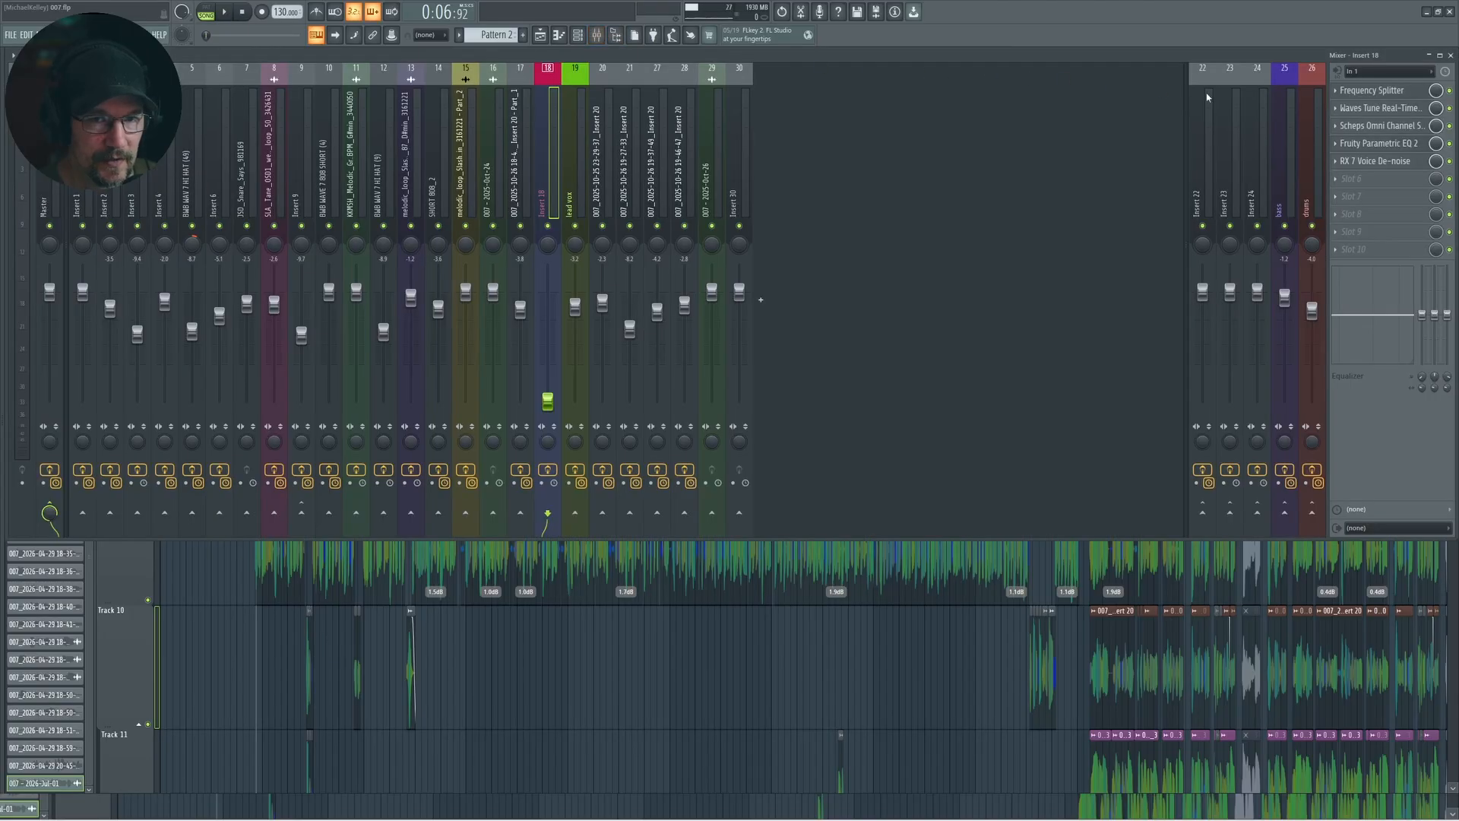
- Review the lead vox chain down to its two Fruity Limiters and compare it with the Insert 18 chain
{"action": "left_click", "coordinate": [576, 190]}
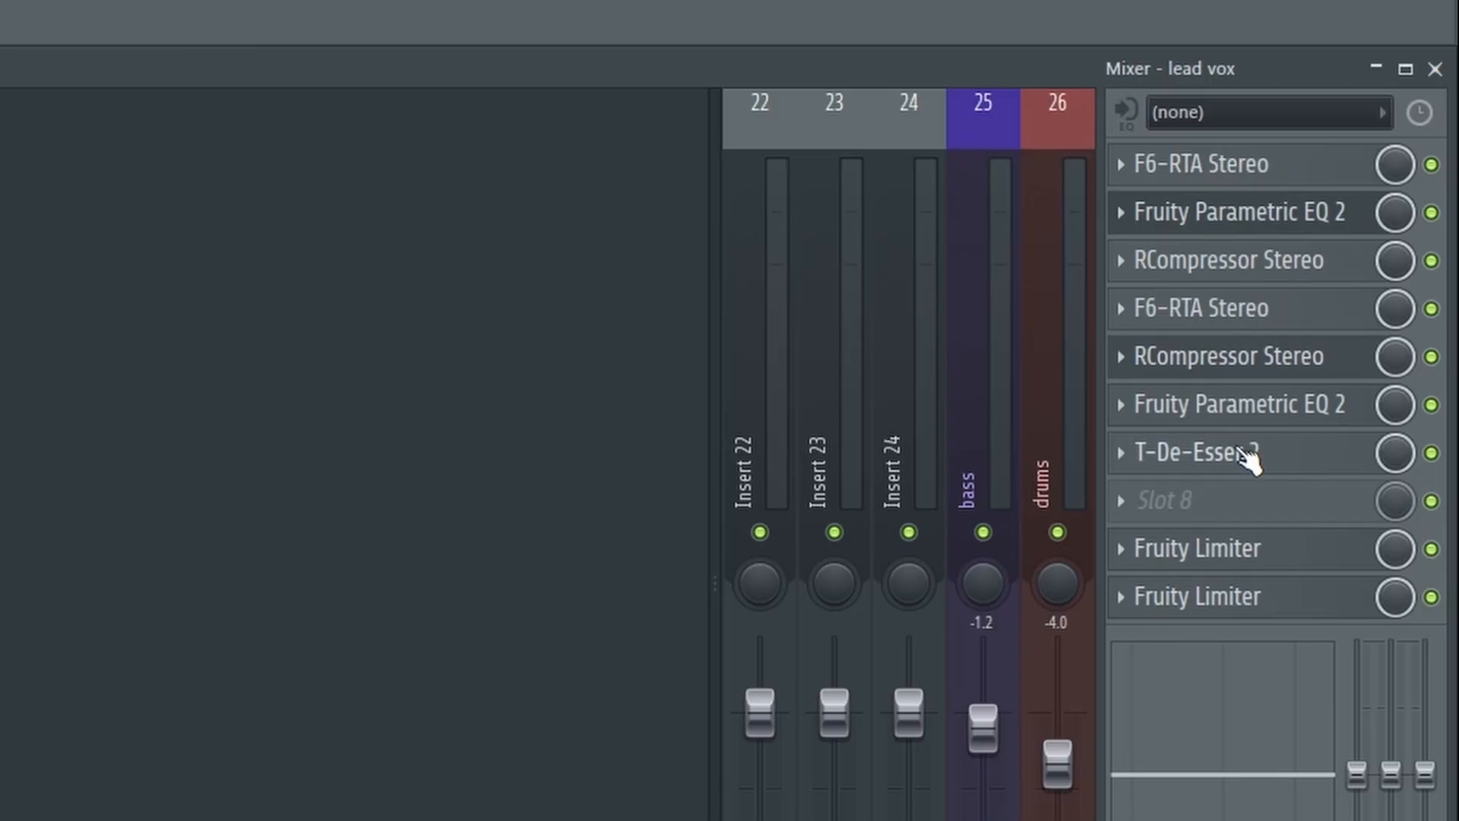
{"action": "left_click", "coordinate": [1198, 548]}
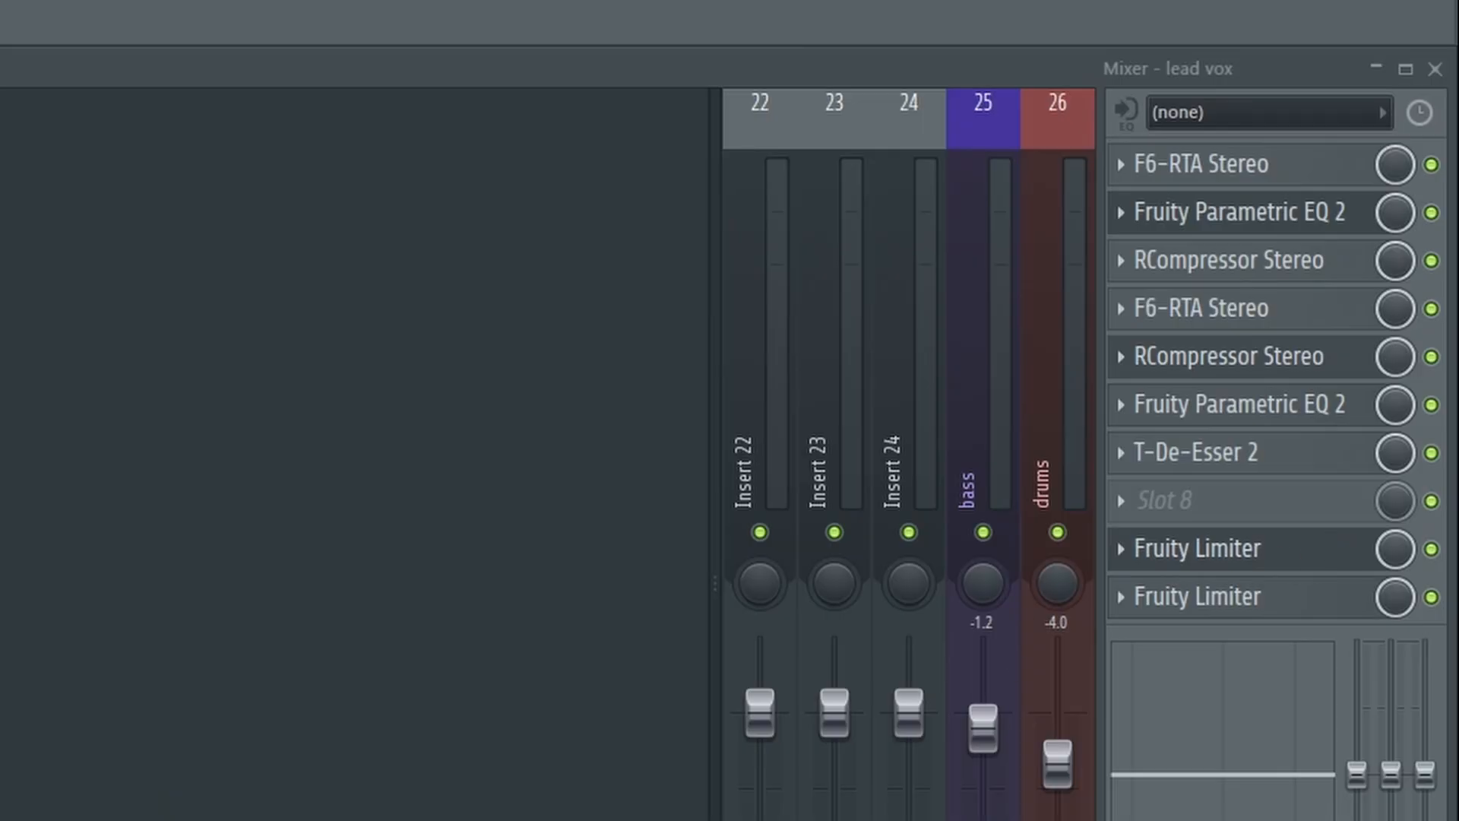
{"action": "left_click", "coordinate": [1238, 596]}
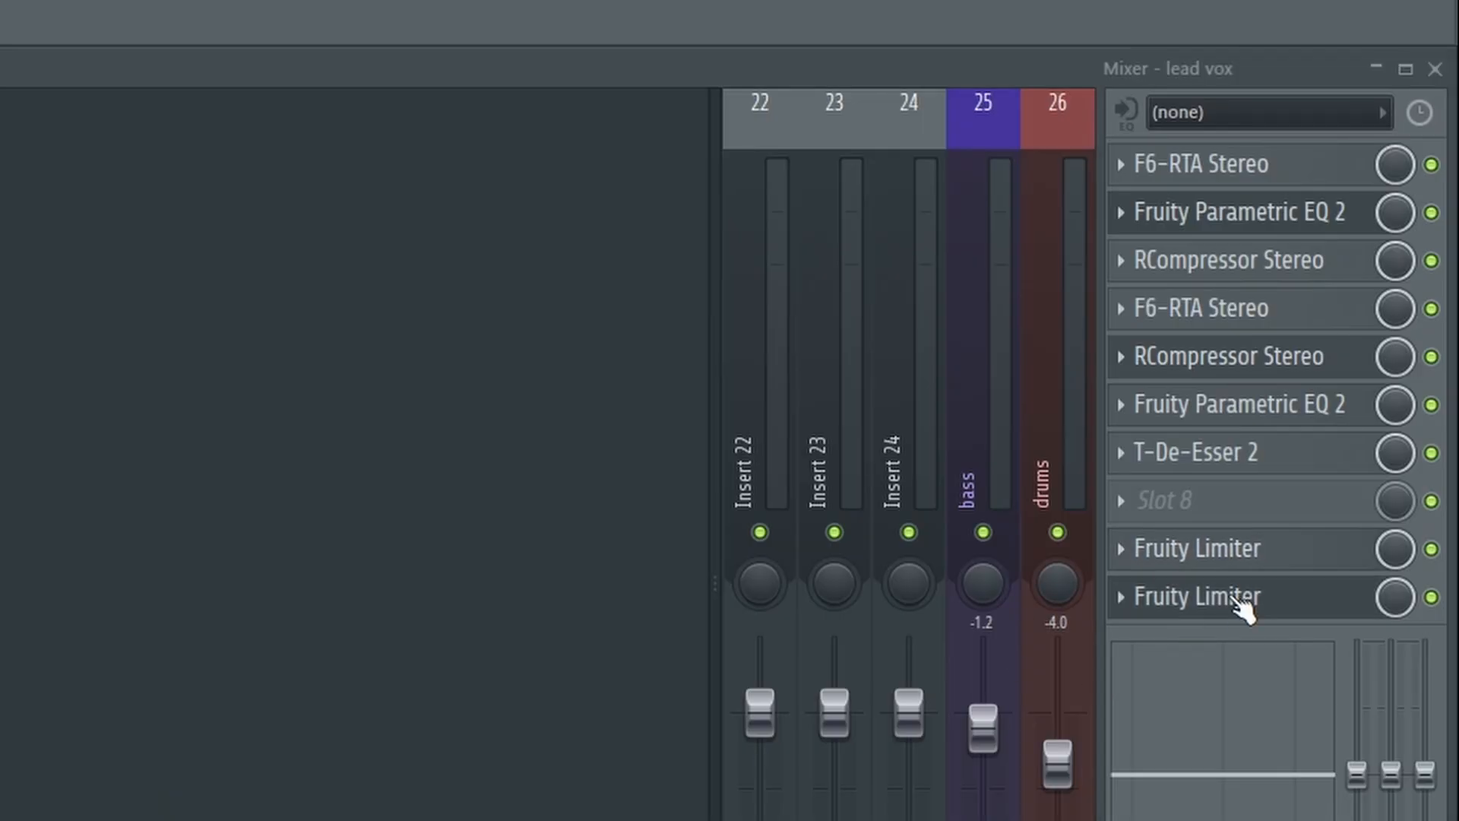
{"action": "left_click", "coordinate": [1234, 598]}
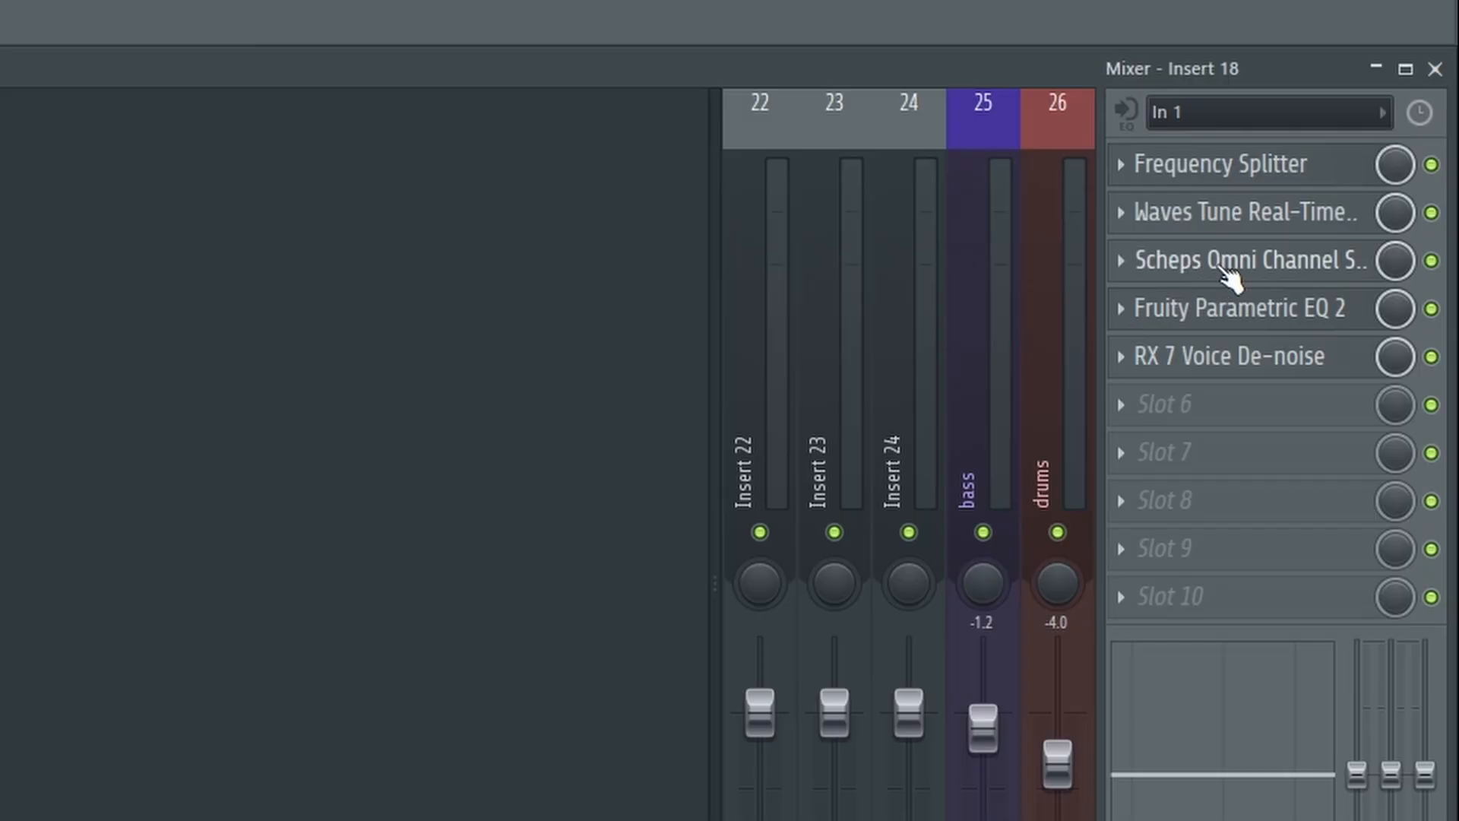
{"action": "left_click", "coordinate": [1, 487]}
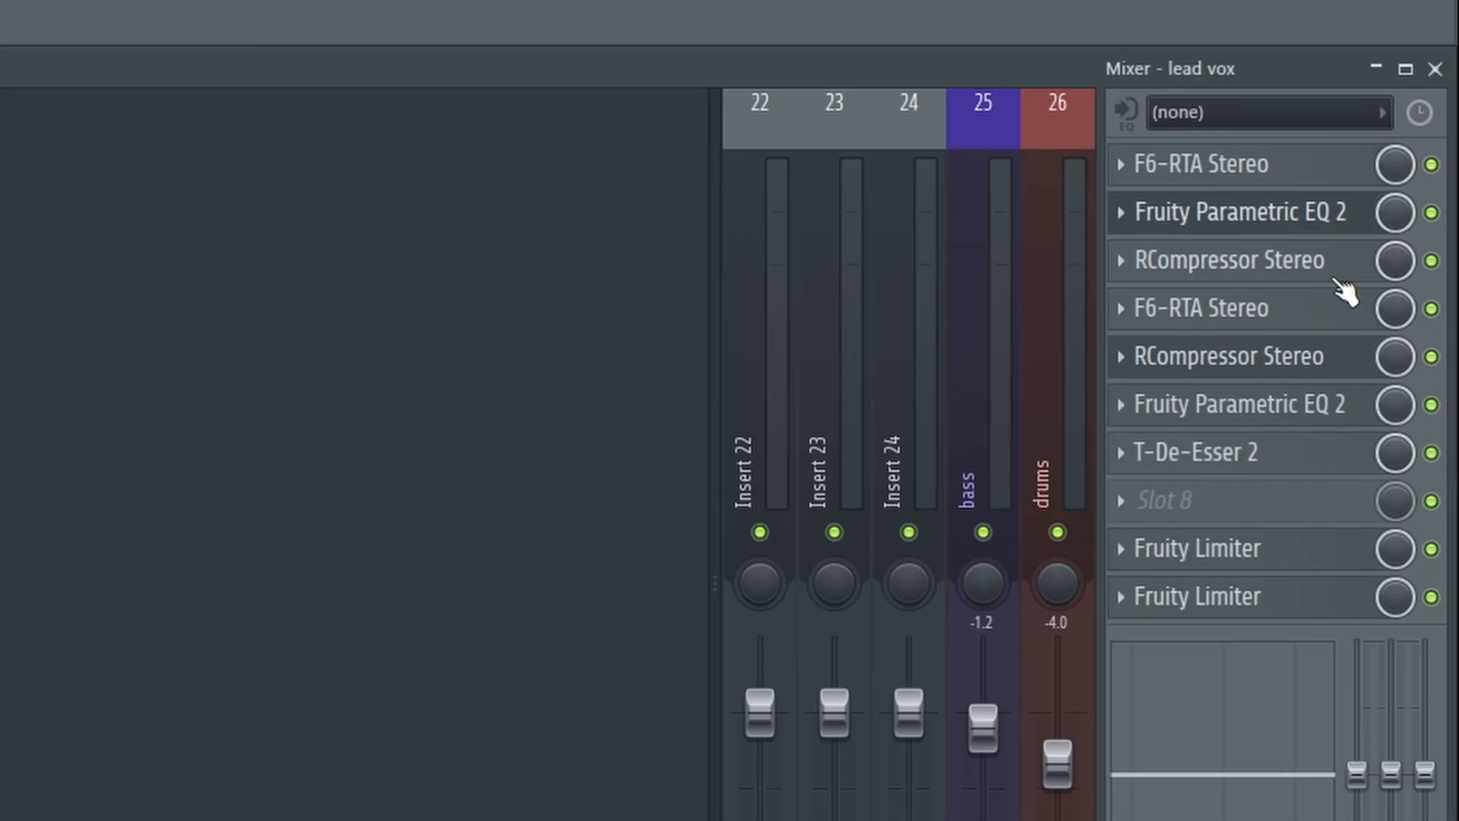
- Check the first Fruity Parametric EQ 2 in the lead vox chain and close it again
{"action": "left_click", "coordinate": [1277, 219]}
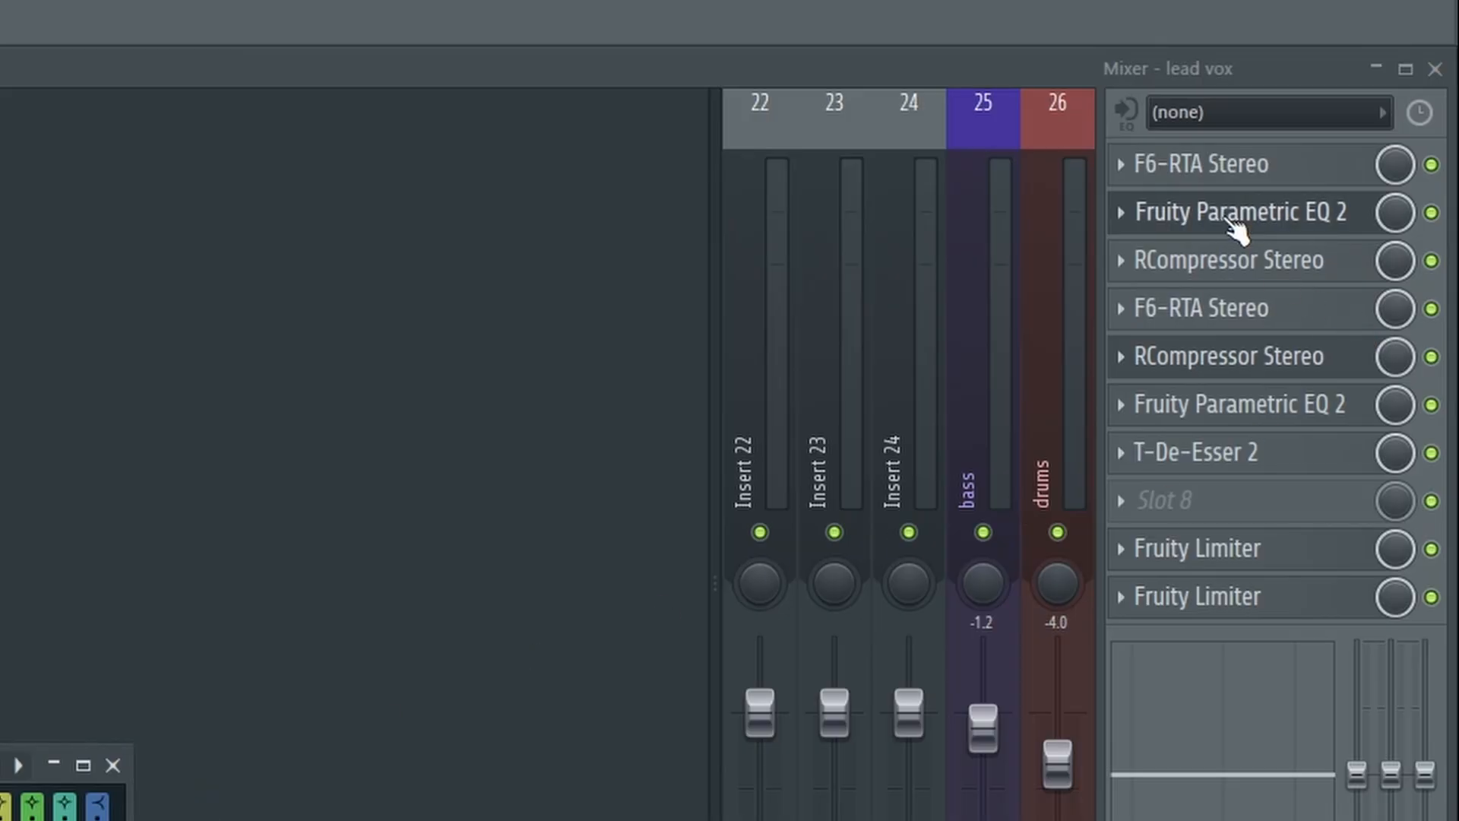
{"action": "left_click", "coordinate": [1209, 221]}
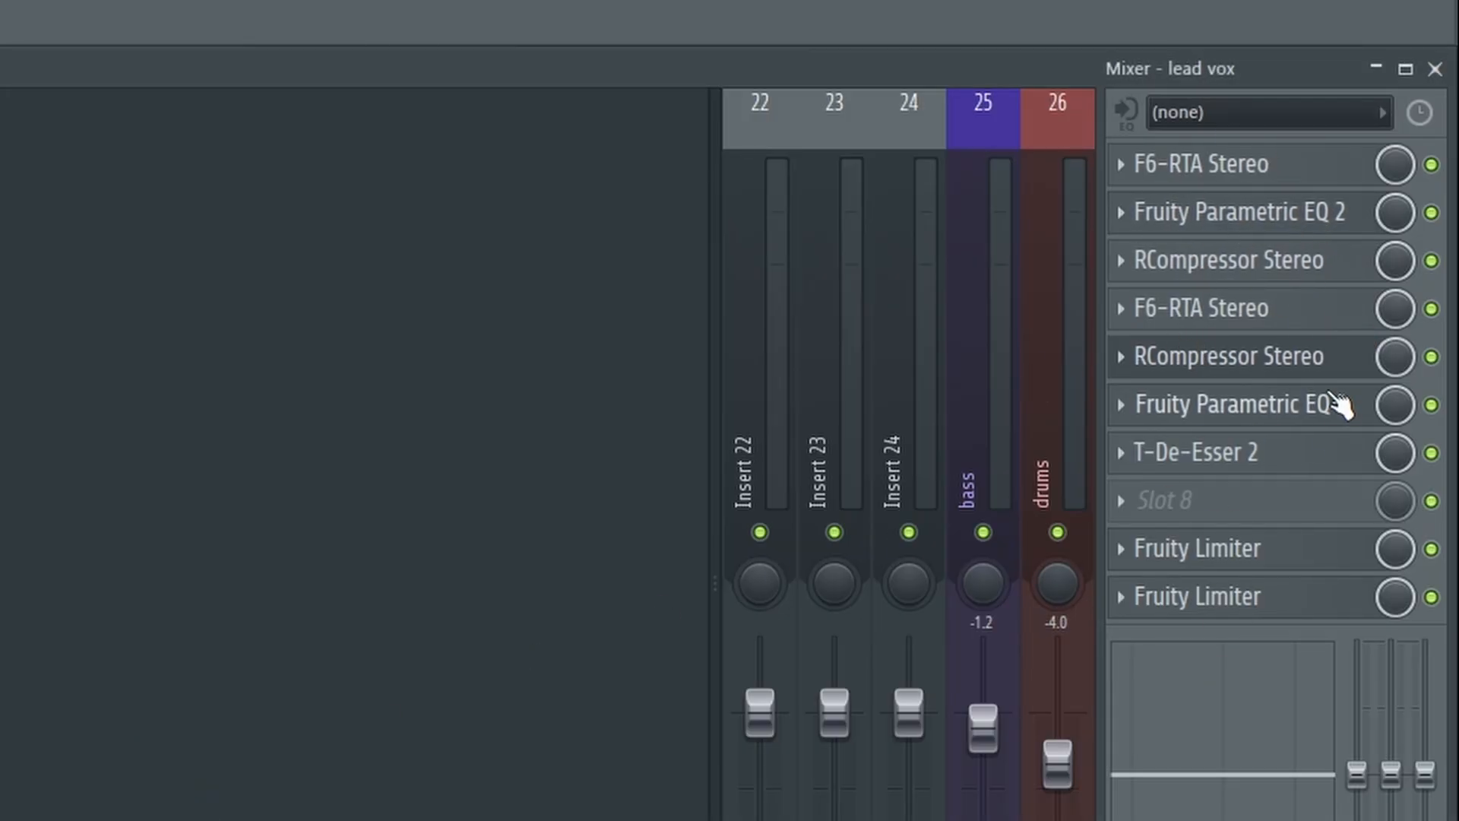
{"action": "left_click", "coordinate": [1, 380]}
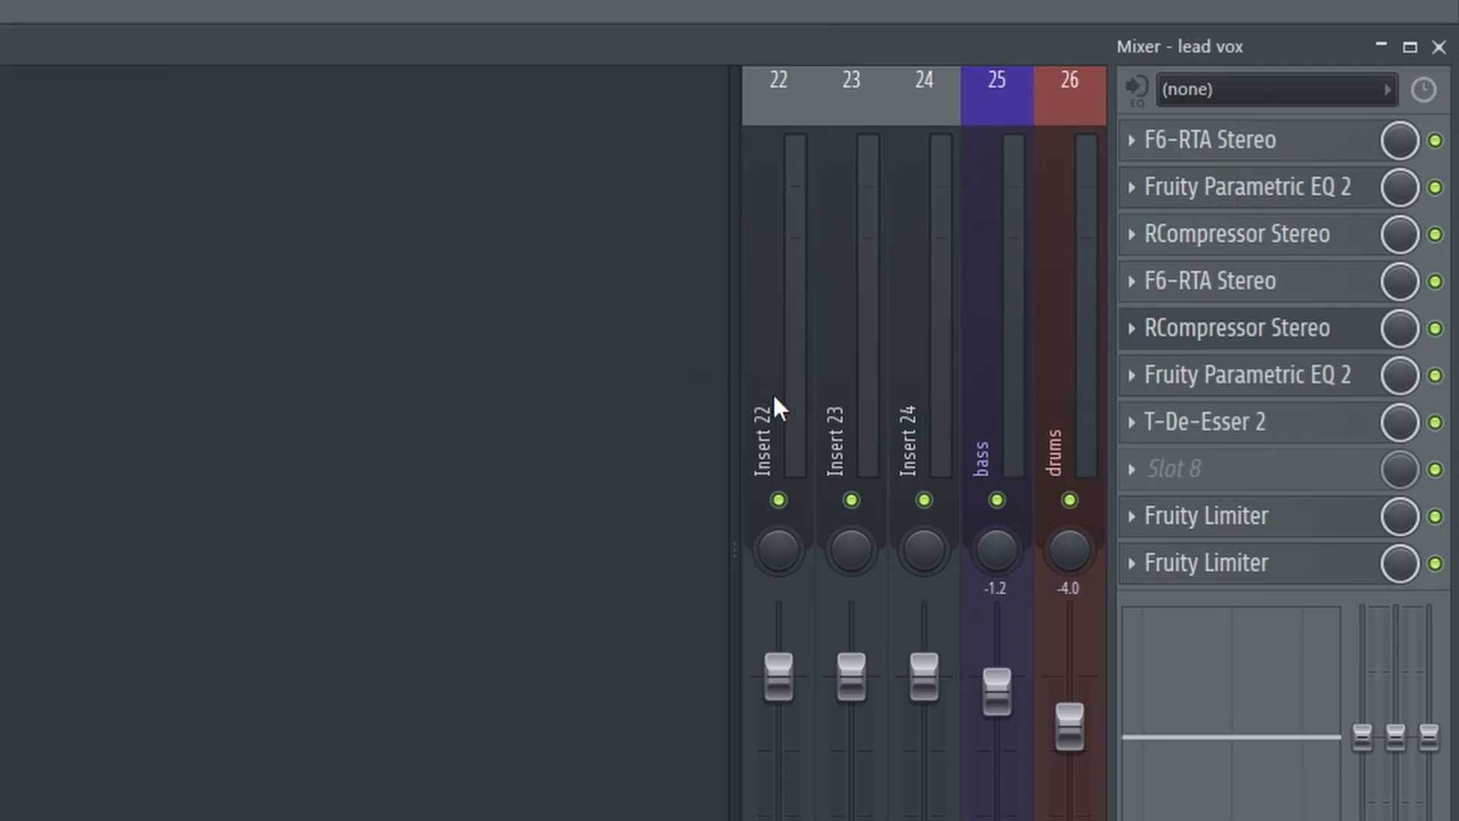
{"action": "left_click", "coordinate": [774, 394]}
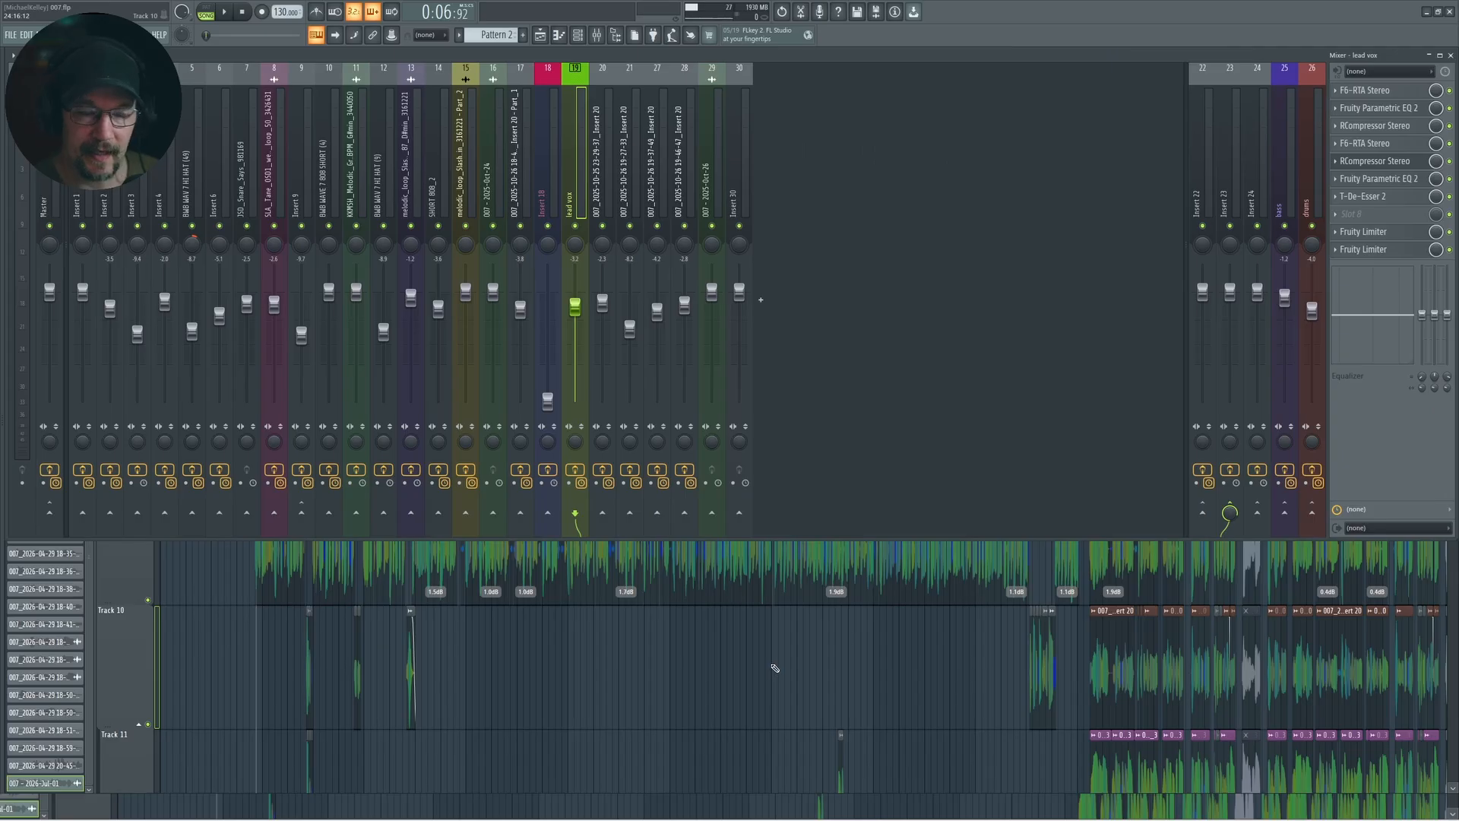
- Select Insert 18 in the mixer and look over the recorded verse takes in the playlist
{"action": "left_click", "coordinate": [556, 169]}
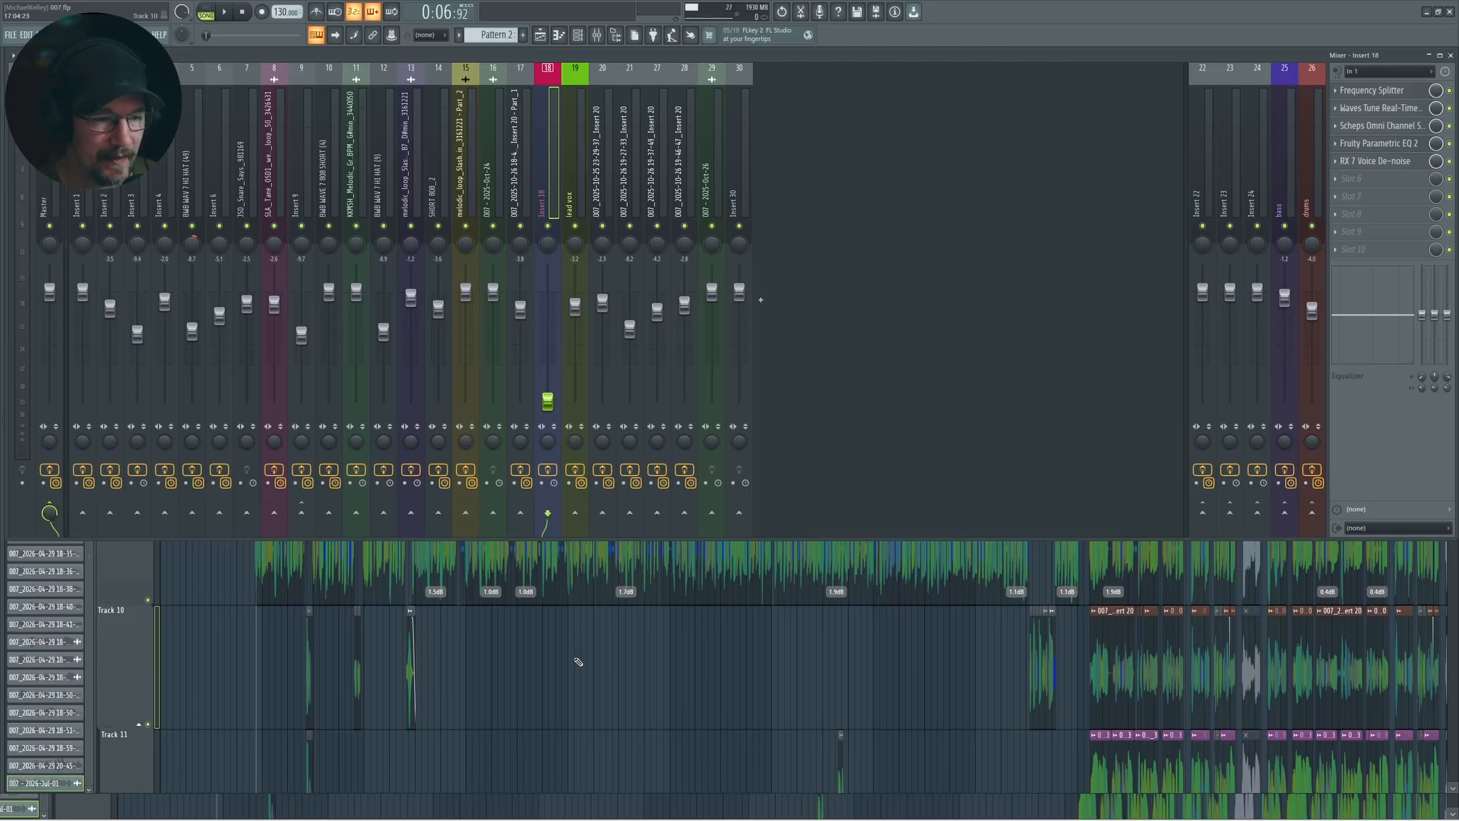
{"action": "key", "text": "F9"}
{"action": "scroll", "coordinate": [268, 658], "scroll_direction": "up", "scroll_amount": 2}
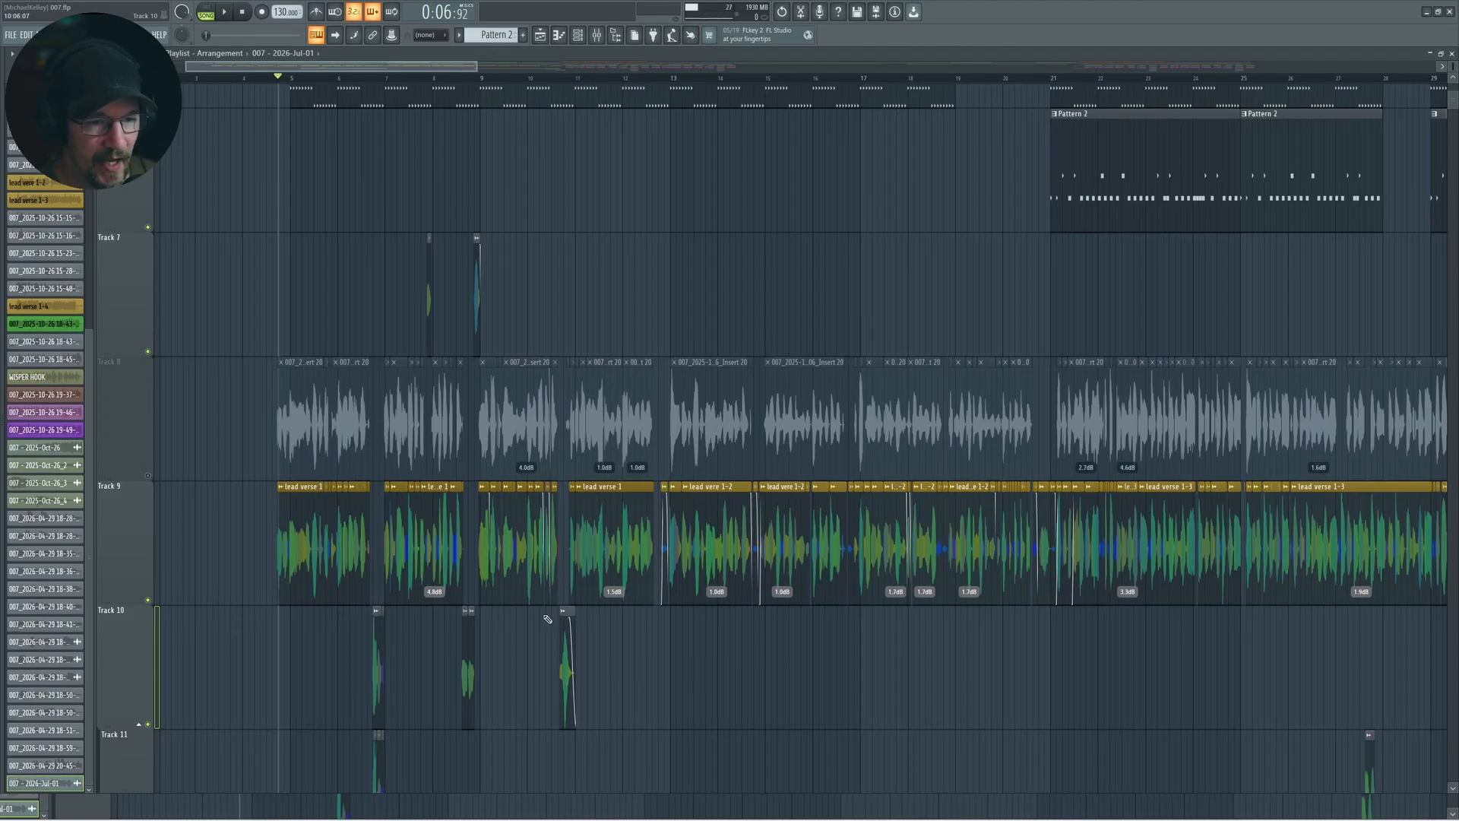
{"action": "scroll", "coordinate": [676, 717], "scroll_direction": "down", "scroll_amount": 2}
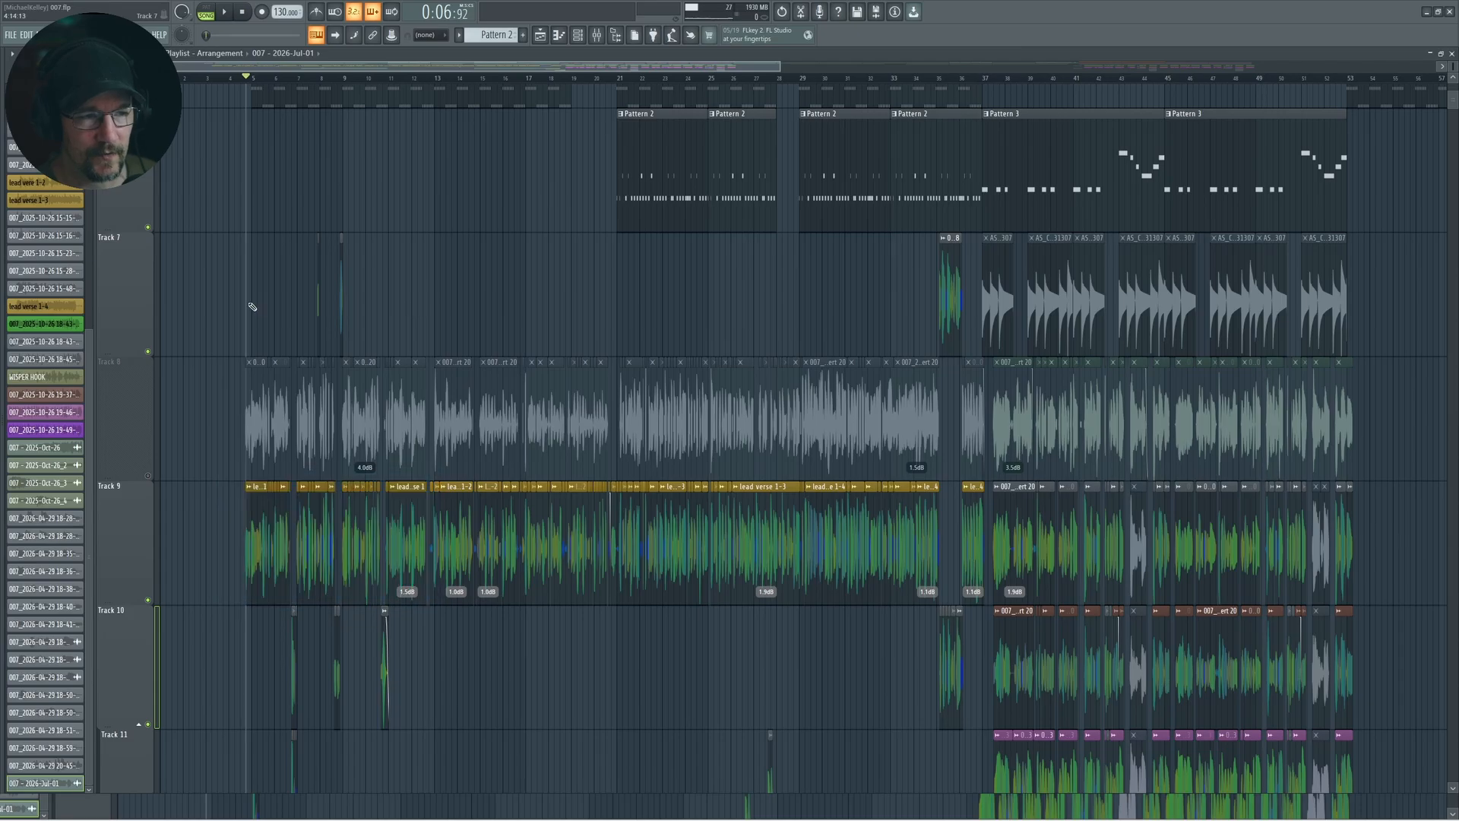
- Check the mixer routing of the lead verse 1 clip and view the lead vox effect chain it feeds
{"action": "double_click", "coordinate": [363, 518]}
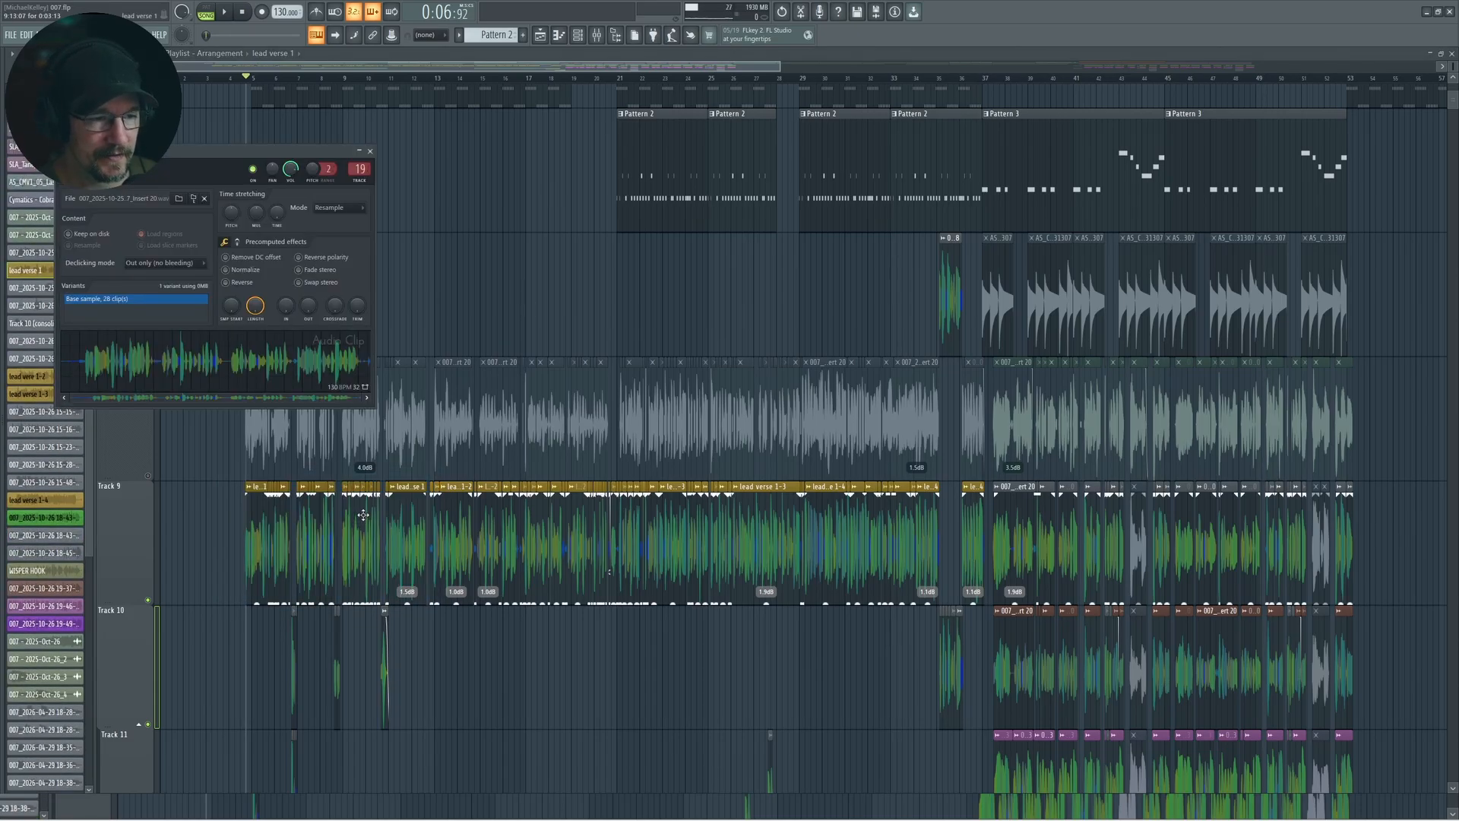
{"action": "left_click", "coordinate": [367, 157]}
{"action": "left_click", "coordinate": [616, 33]}
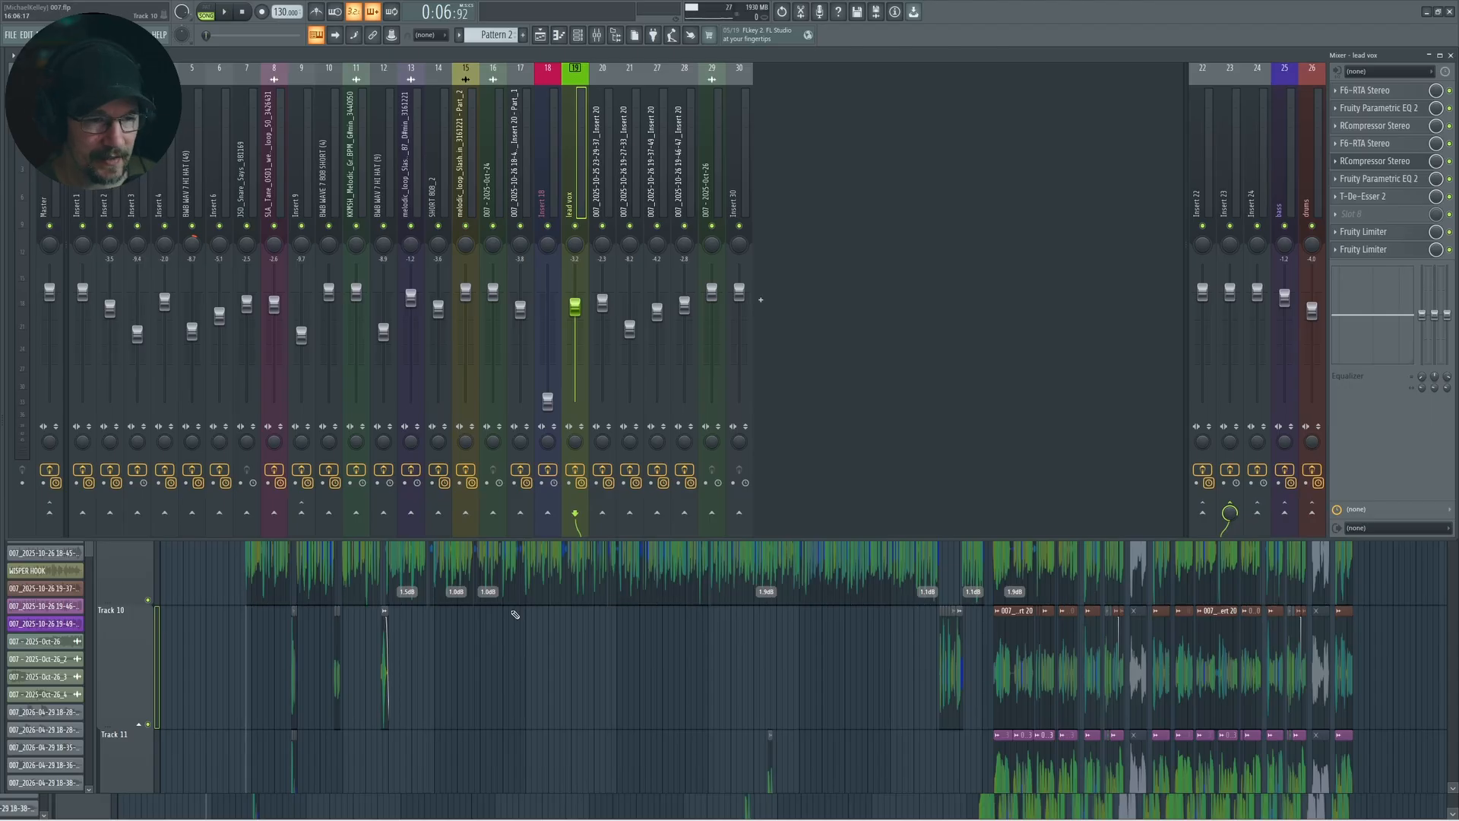
{"action": "key", "text": "F9"}
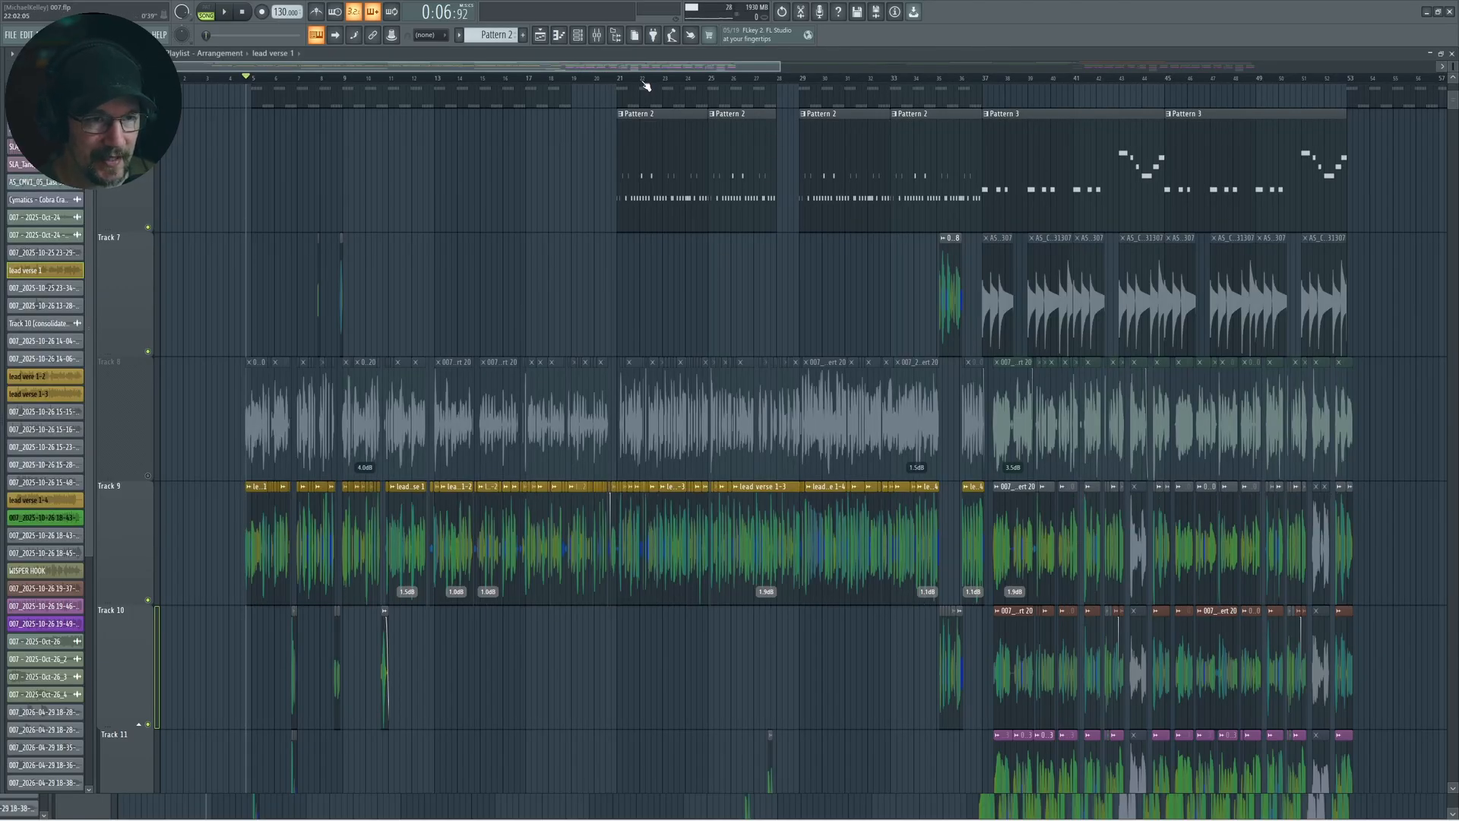
{"action": "left_click", "coordinate": [596, 35]}
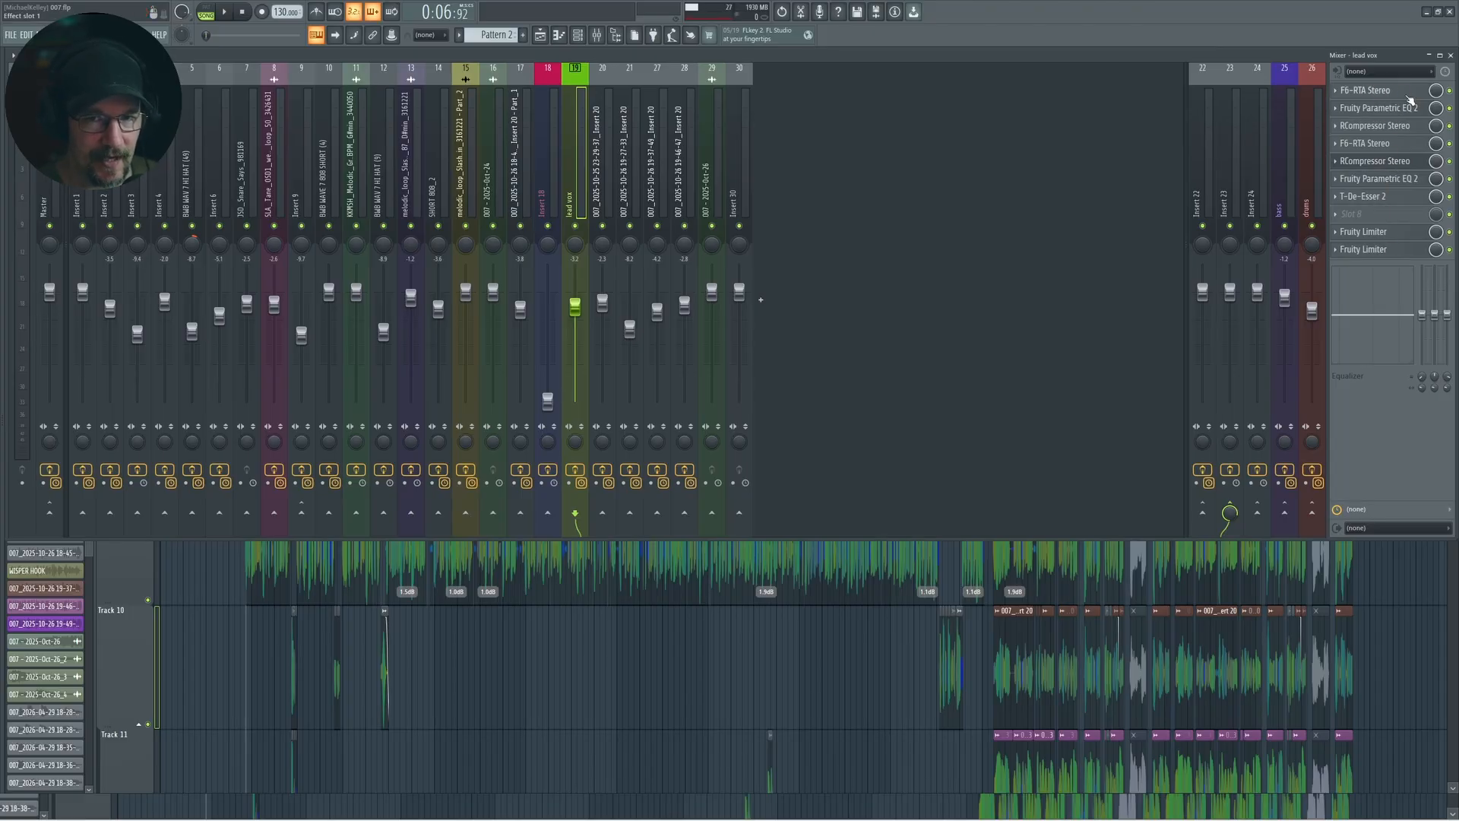
- Examine how the vocal takes are split across Tracks 9 to 11 in the playlist, and audition a short Track 10 clip
{"action": "key", "text": "F9"}
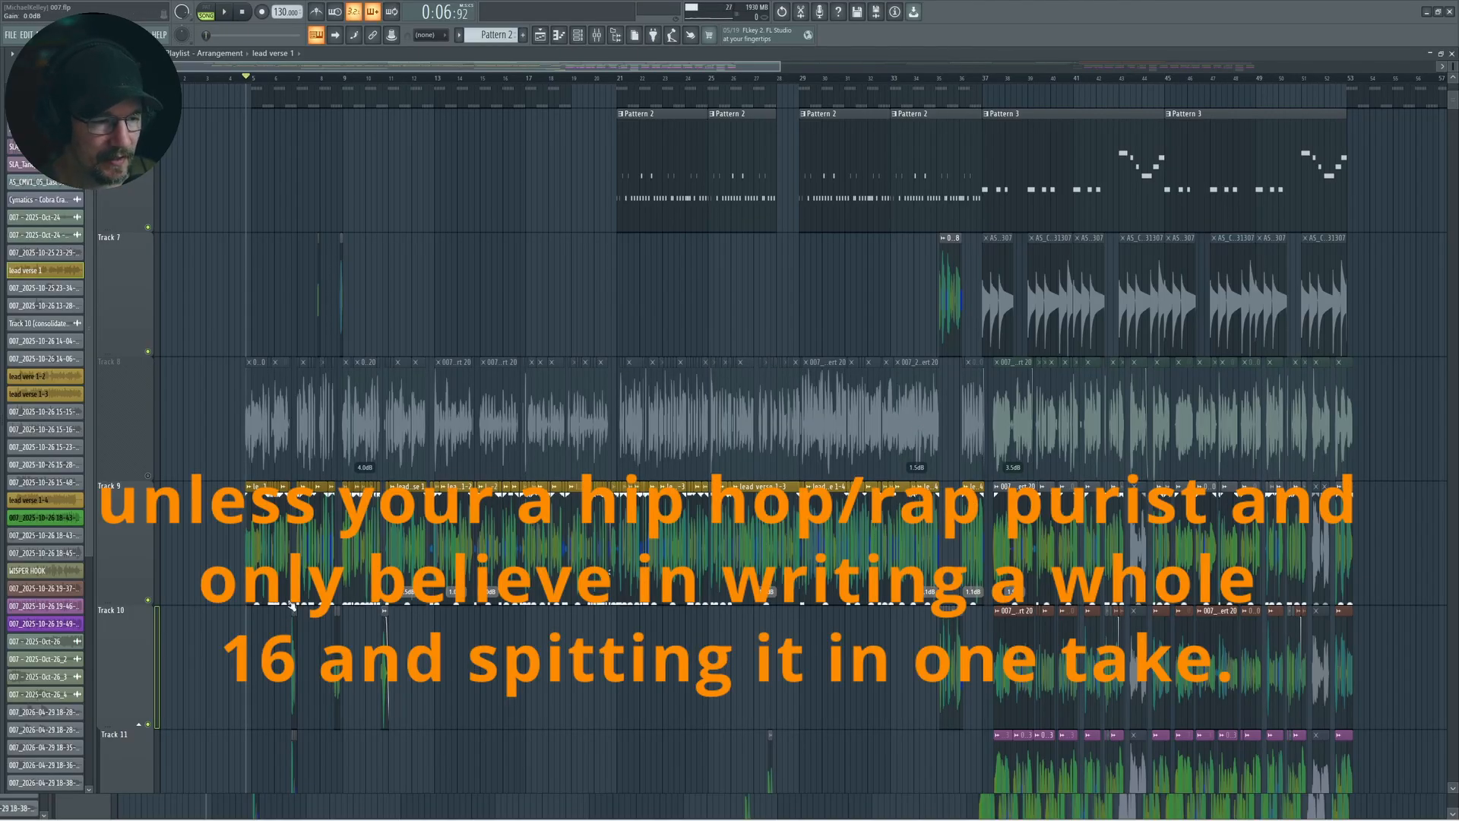
{"action": "scroll", "coordinate": [625, 688], "scroll_direction": "down", "scroll_amount": 2}
{"action": "scroll", "coordinate": [611, 622], "scroll_direction": "up", "scroll_amount": 3}
{"action": "scroll", "coordinate": [289, 597], "scroll_direction": "down", "scroll_amount": 4}
{"action": "scroll", "coordinate": [281, 614], "scroll_direction": "up", "scroll_amount": 3}
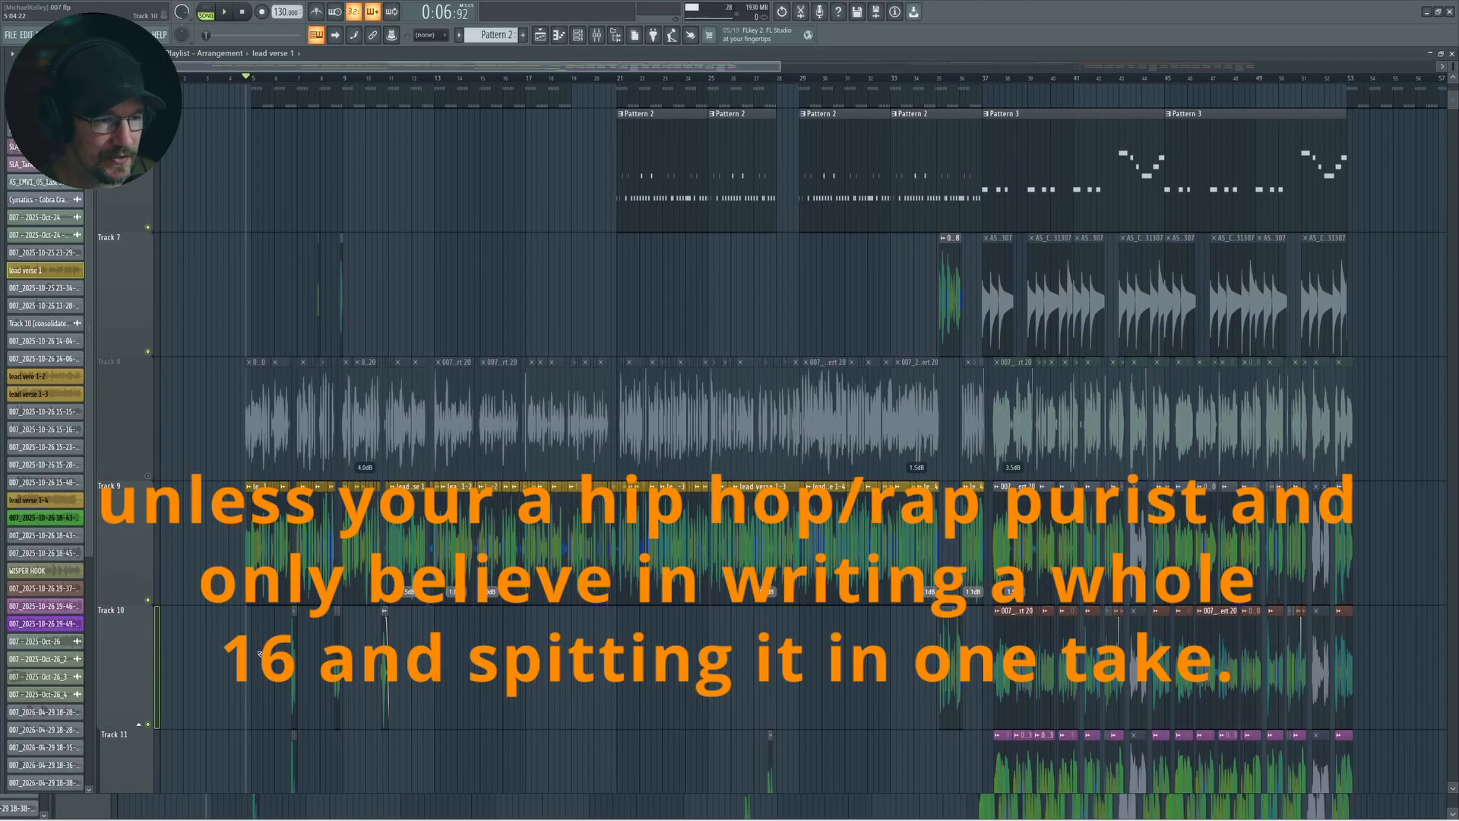
{"action": "scroll", "coordinate": [262, 647], "scroll_direction": "down", "scroll_amount": 1}
{"action": "scroll", "coordinate": [266, 628], "scroll_direction": "up", "scroll_amount": 3}
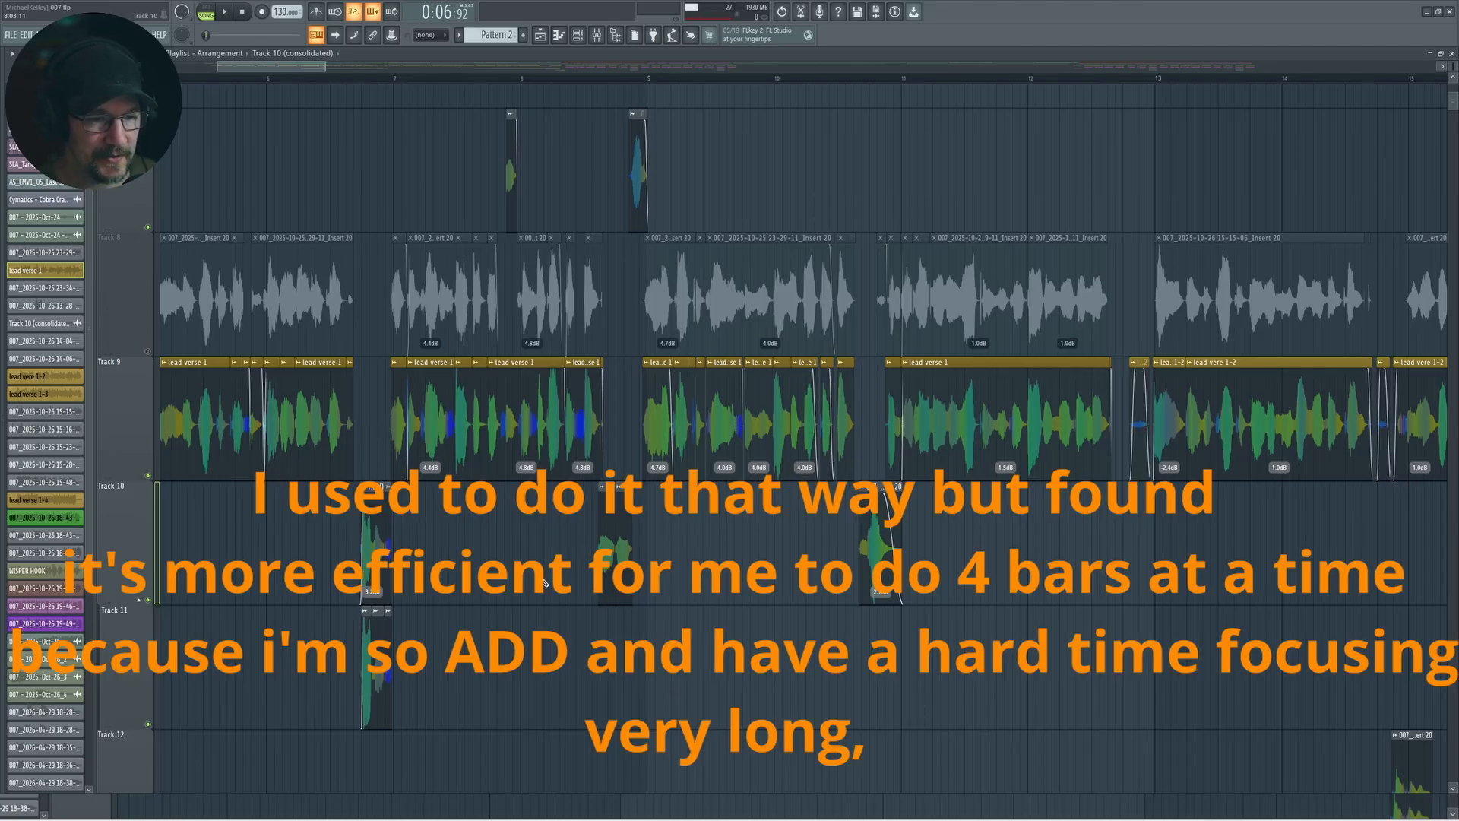
{"action": "scroll", "coordinate": [537, 621], "scroll_direction": "down", "scroll_amount": 1}
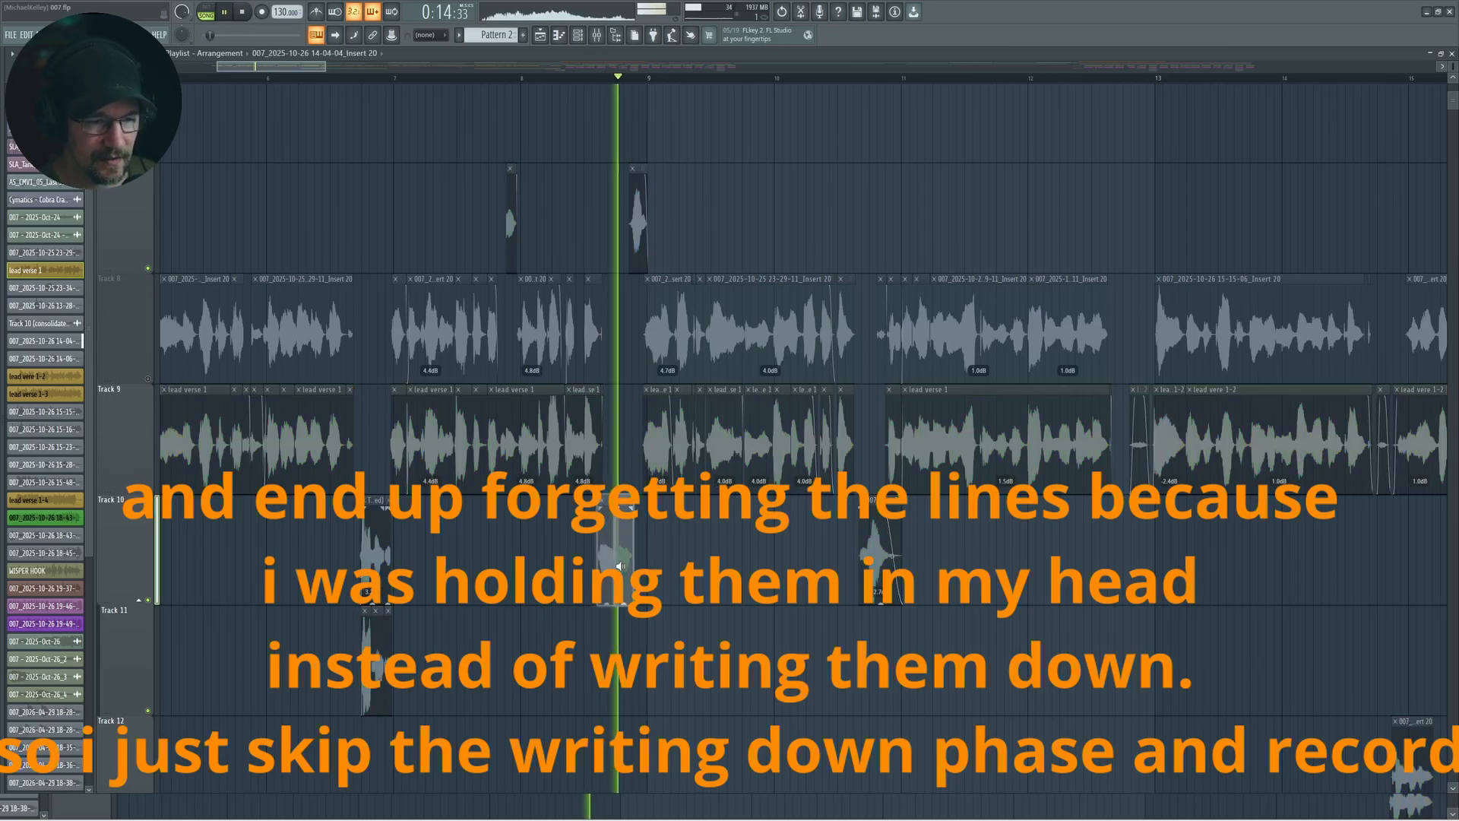
{"action": "scroll", "coordinate": [618, 494], "scroll_direction": "down", "scroll_amount": 5}
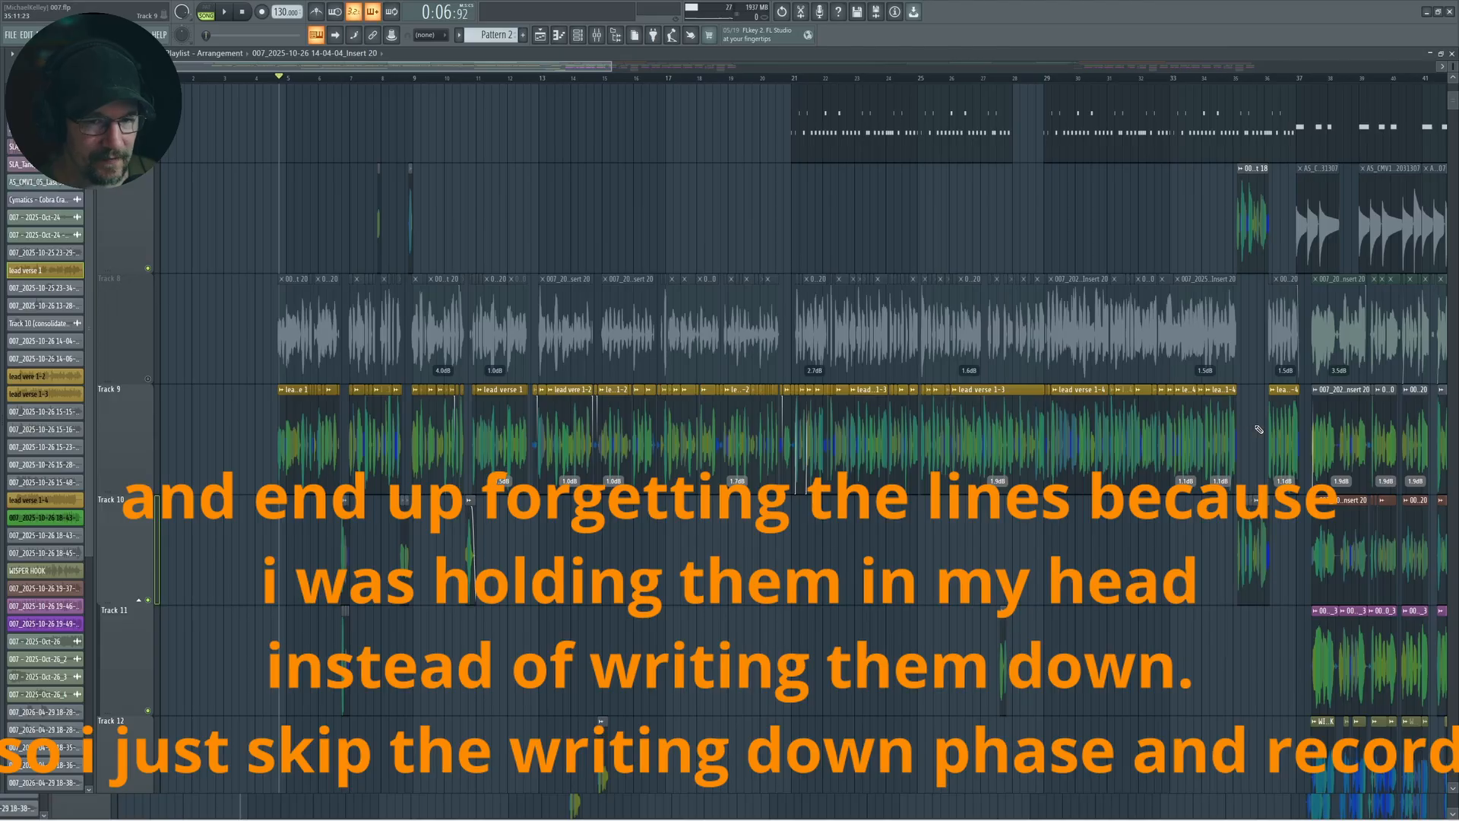
- Unmute Track 8 and play the opening of its raw take together with the lead verse 1 clips on Track 9
{"action": "left_click", "coordinate": [151, 380]}
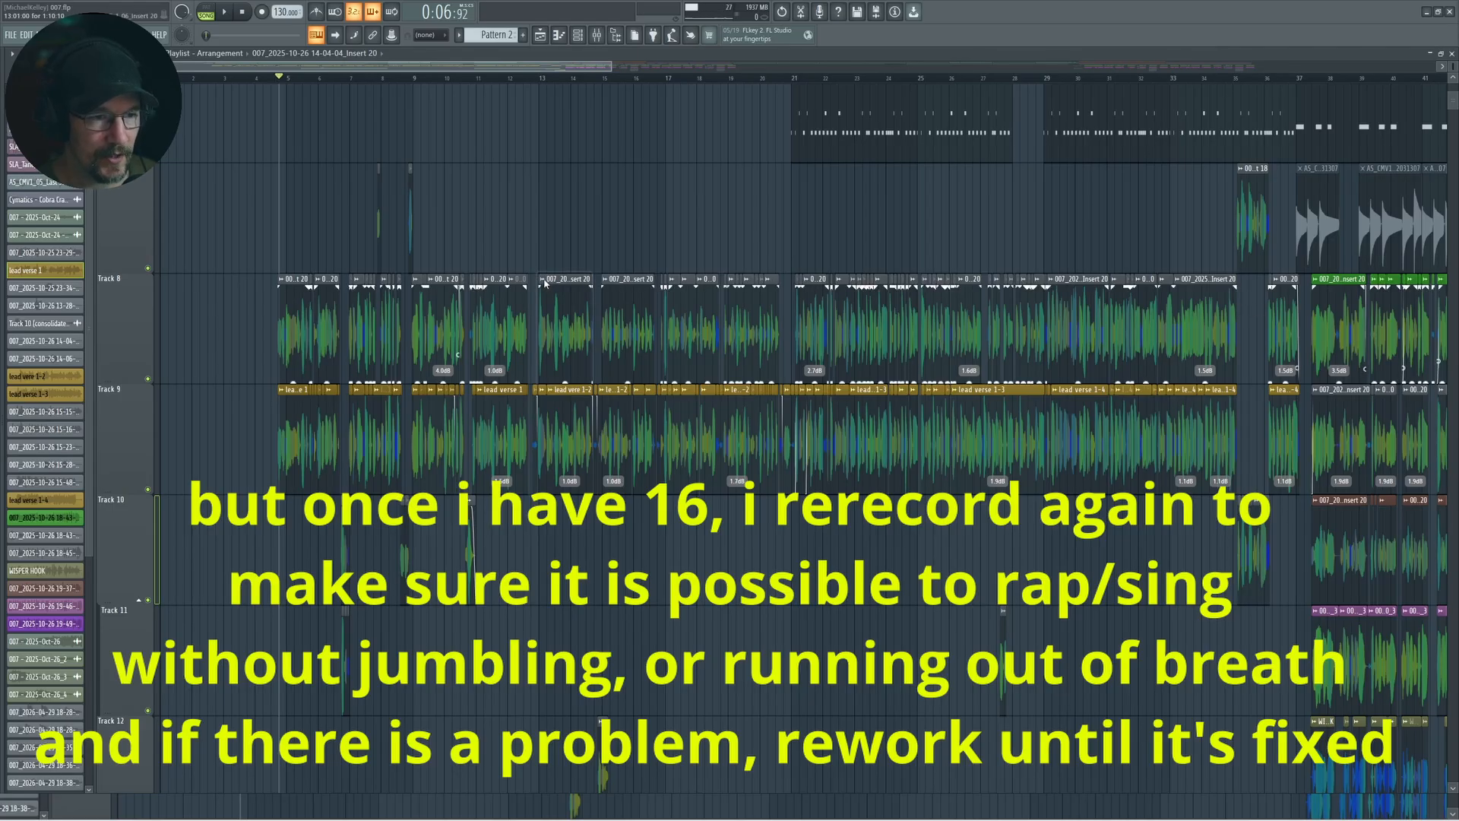
{"action": "left_click_drag", "start_coordinate": [575, 334], "coordinate": [730, 329]}
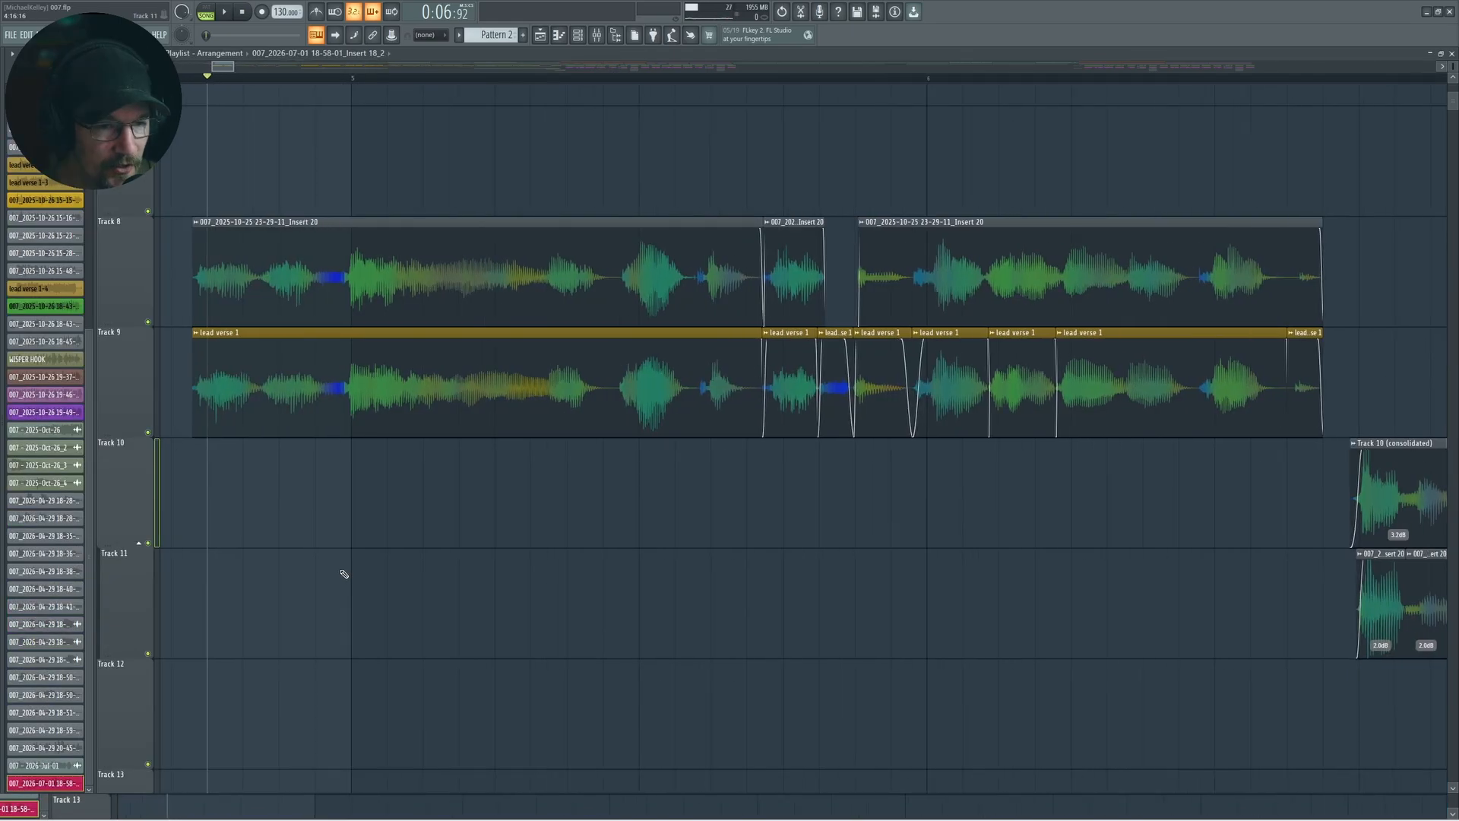
{"action": "scroll", "coordinate": [346, 573], "scroll_direction": "up", "scroll_amount": 1}
{"action": "left_click_drag", "start_coordinate": [393, 552], "coordinate": [537, 570]}
{"action": "scroll", "coordinate": [538, 570], "scroll_direction": "up", "scroll_amount": 3}
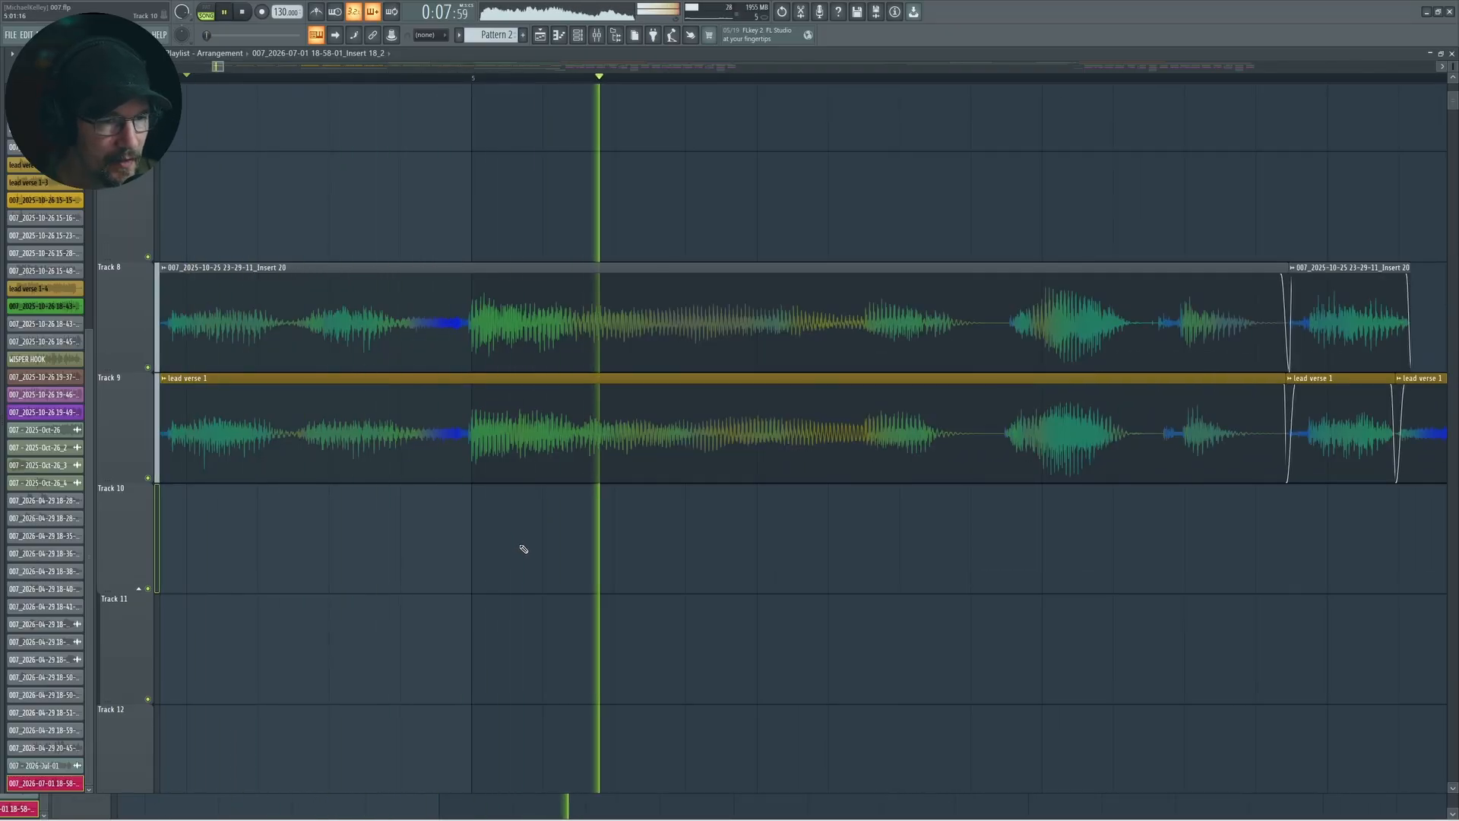
{"action": "key", "text": "space"}
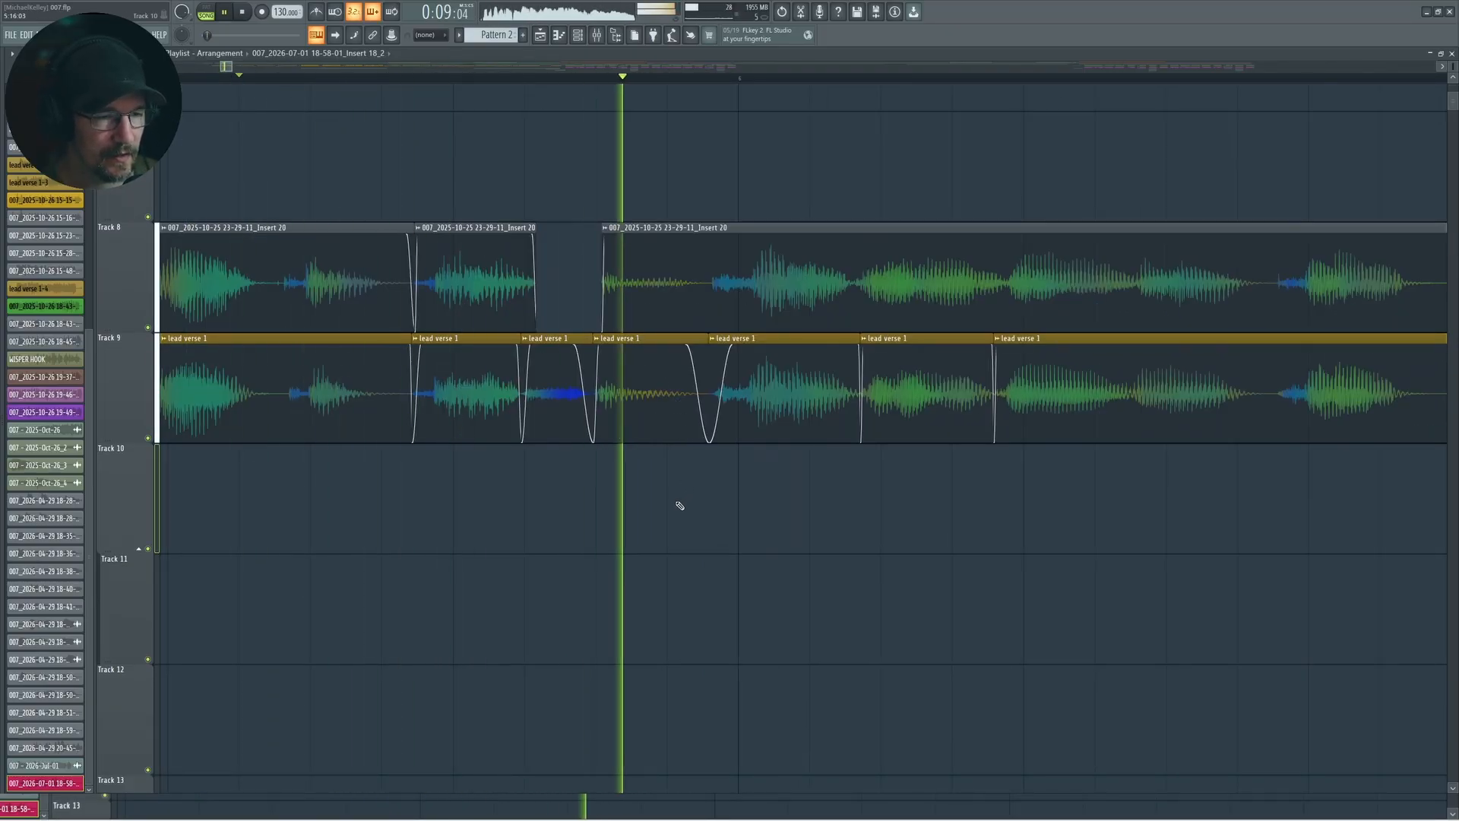
{"action": "key", "text": "space"}
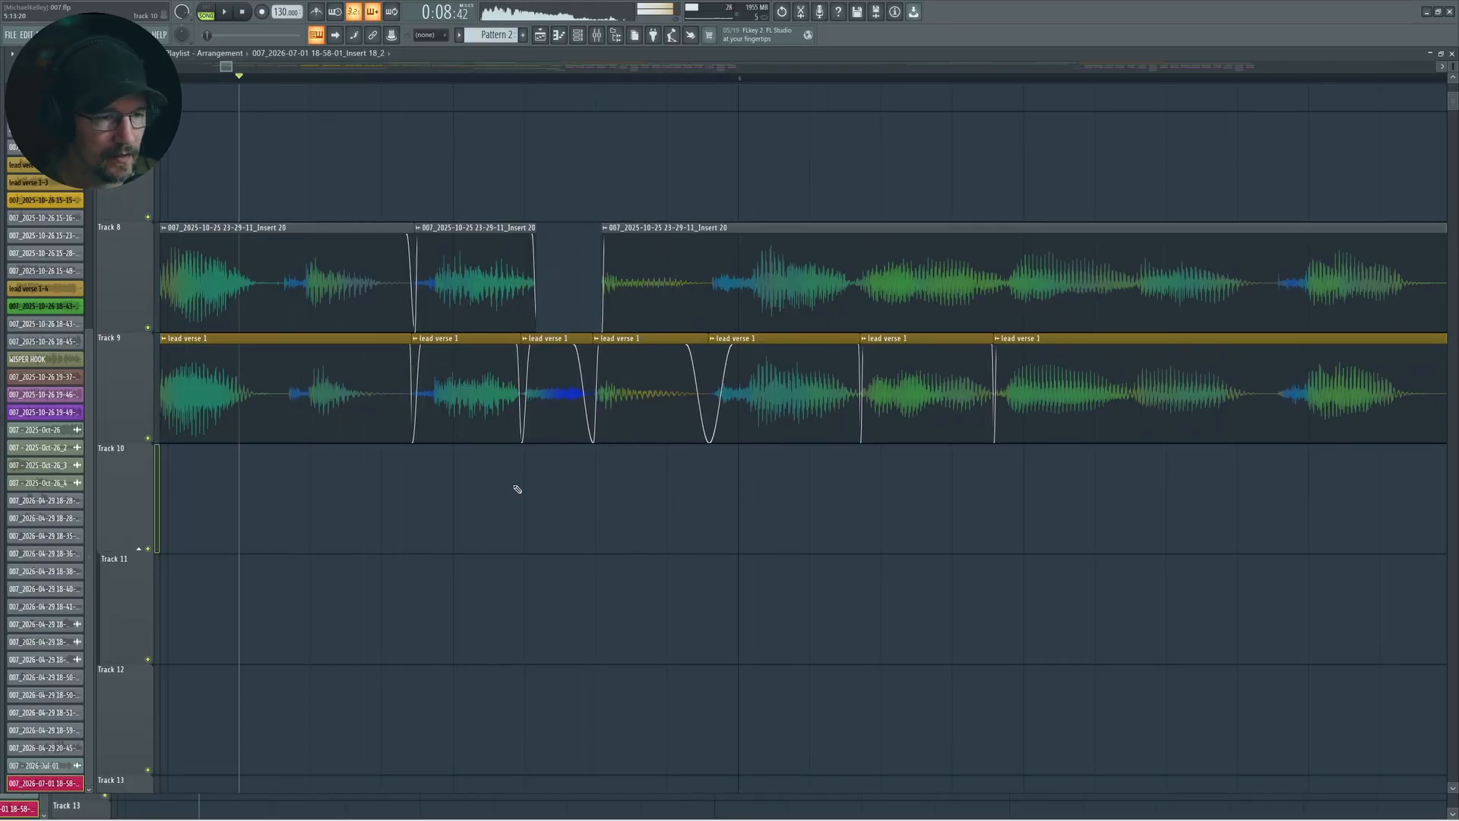
- Check the gain control of the short breath clip between the Track 9 lead verse 1 cuts and play the verse
{"action": "left_click", "coordinate": [537, 403]}
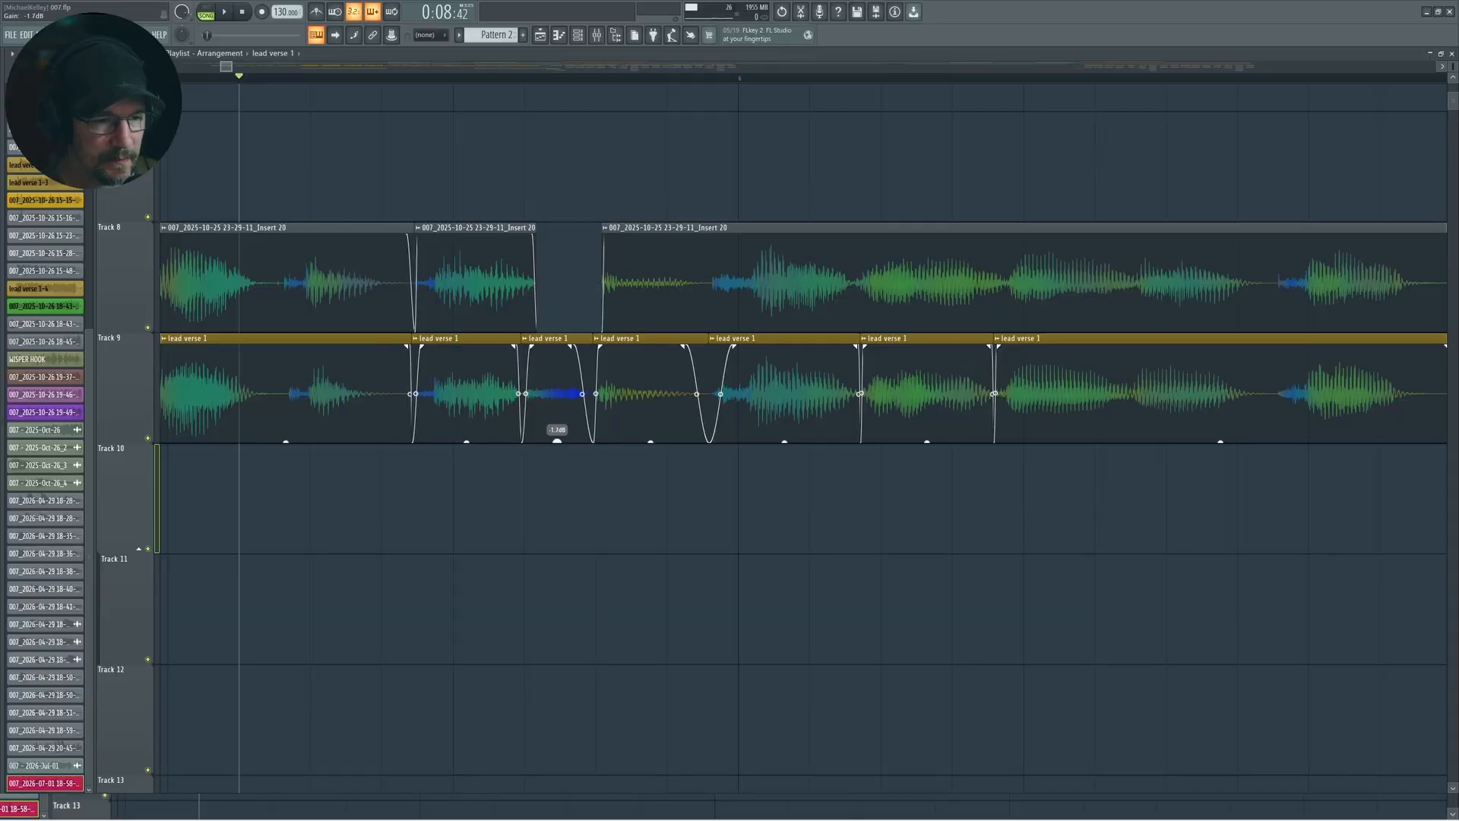
{"action": "key", "text": "space"}
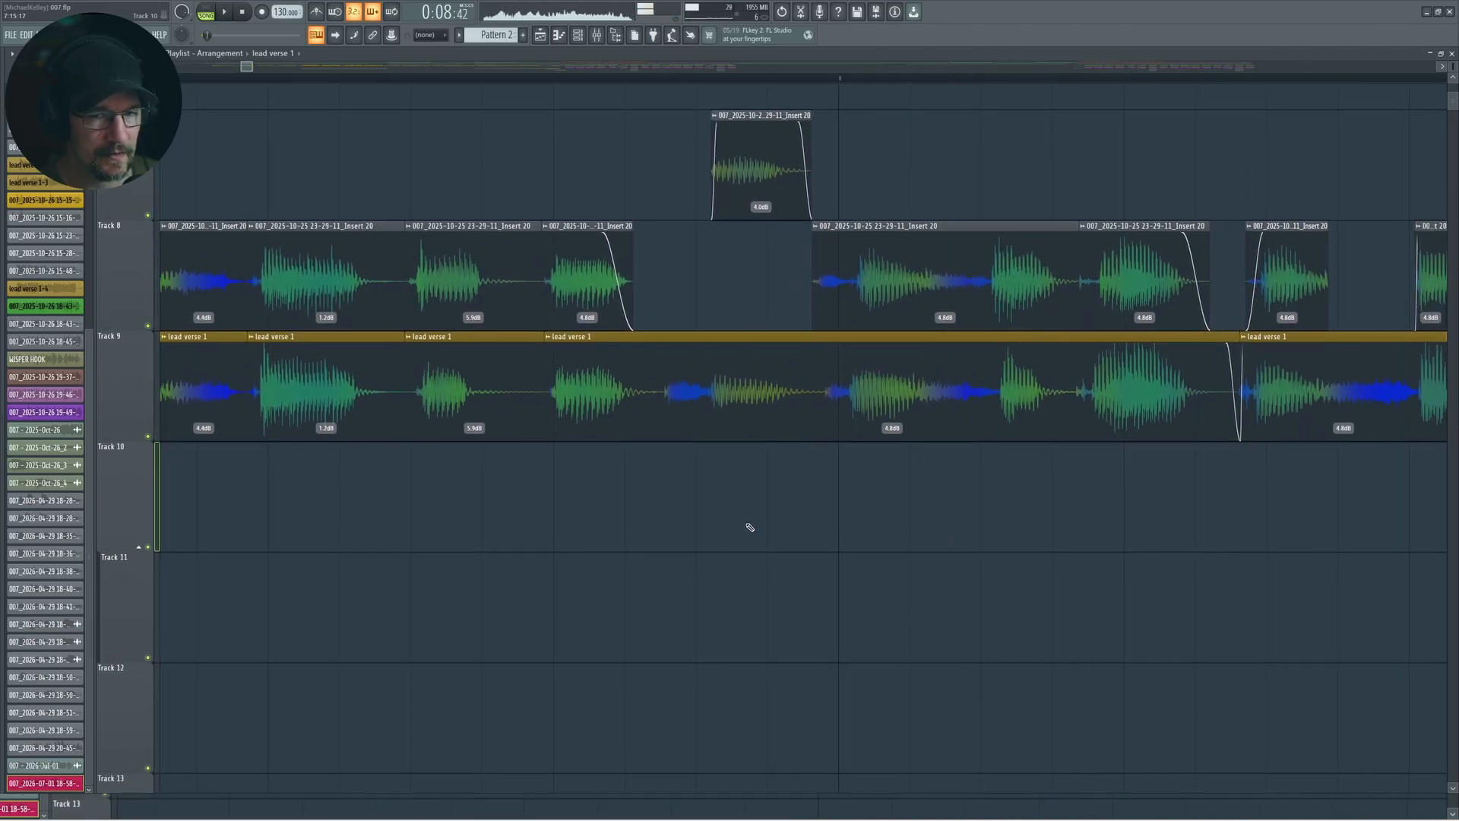
{"action": "key", "text": "space"}
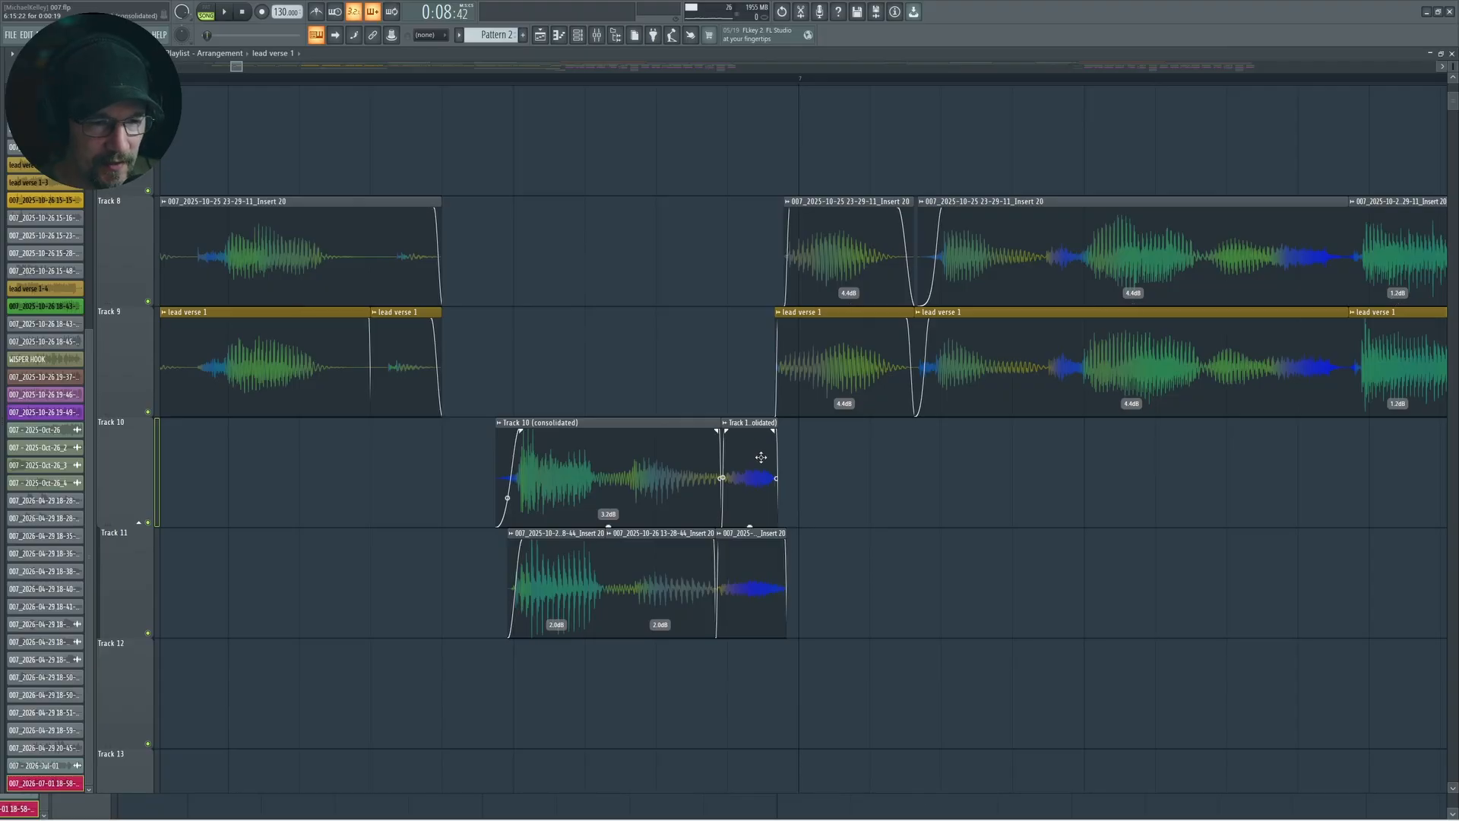
- Delete the short breath clip at the end of the consolidated Track 10 take, and undo the deletion
{"action": "right_click", "coordinate": [763, 484]}
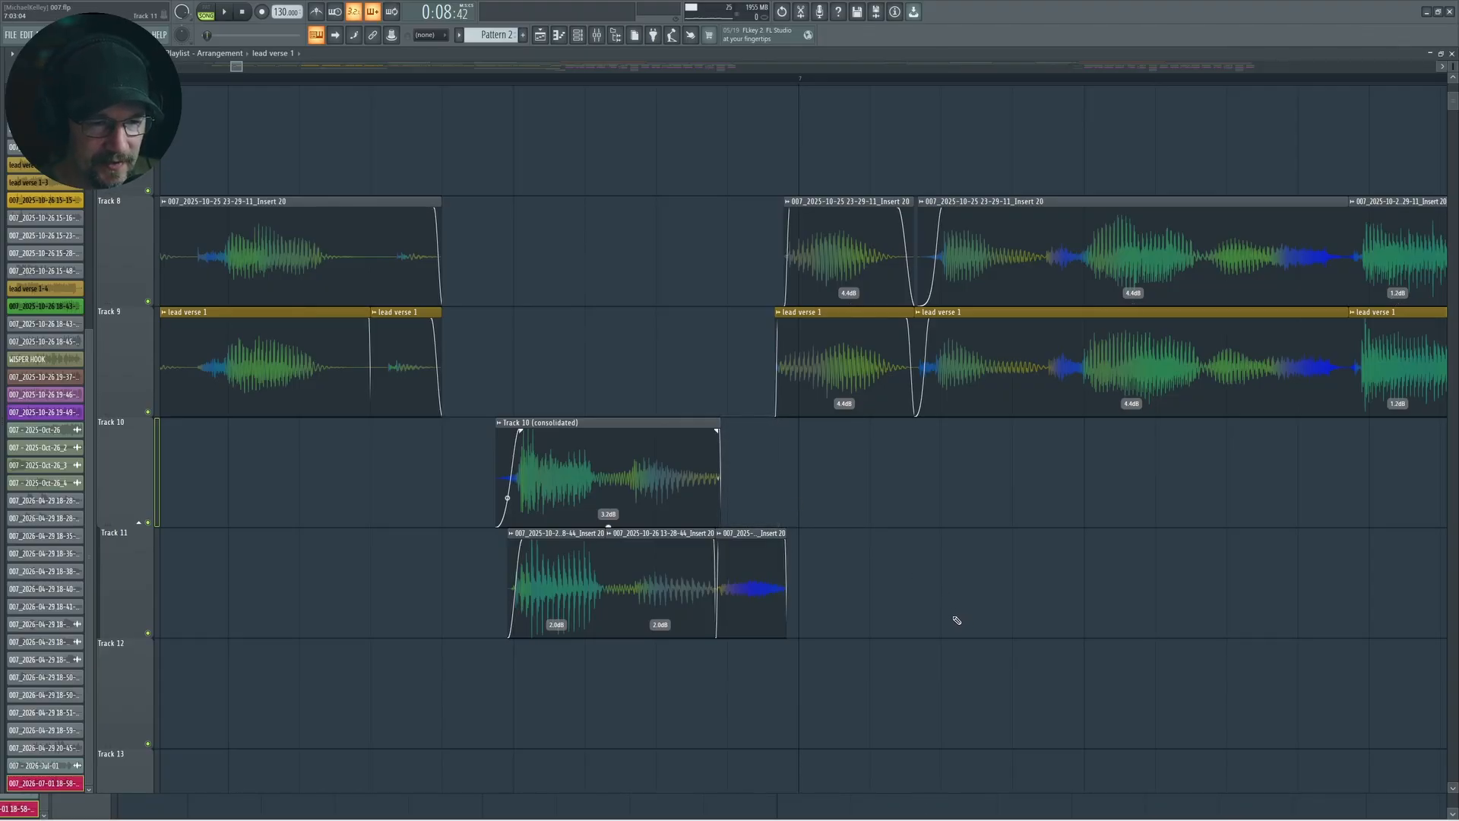
{"action": "key", "text": "ctrl+z"}
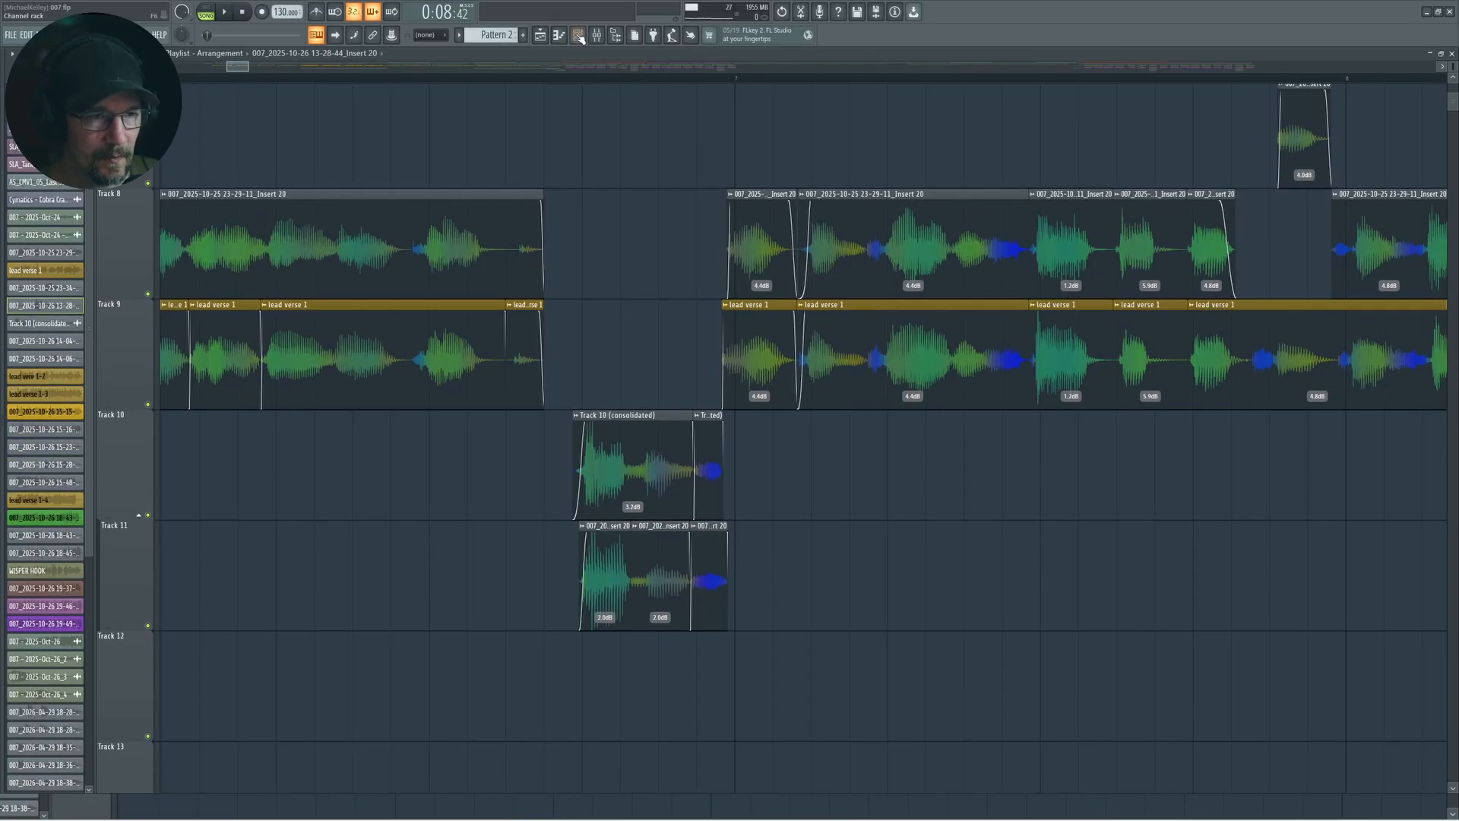
- View the Fruity Parametric EQ 2 settings on mixer insert 20, then close the plugin and the mixer
{"action": "left_click", "coordinate": [596, 35]}
{"action": "left_click", "coordinate": [1378, 108]}
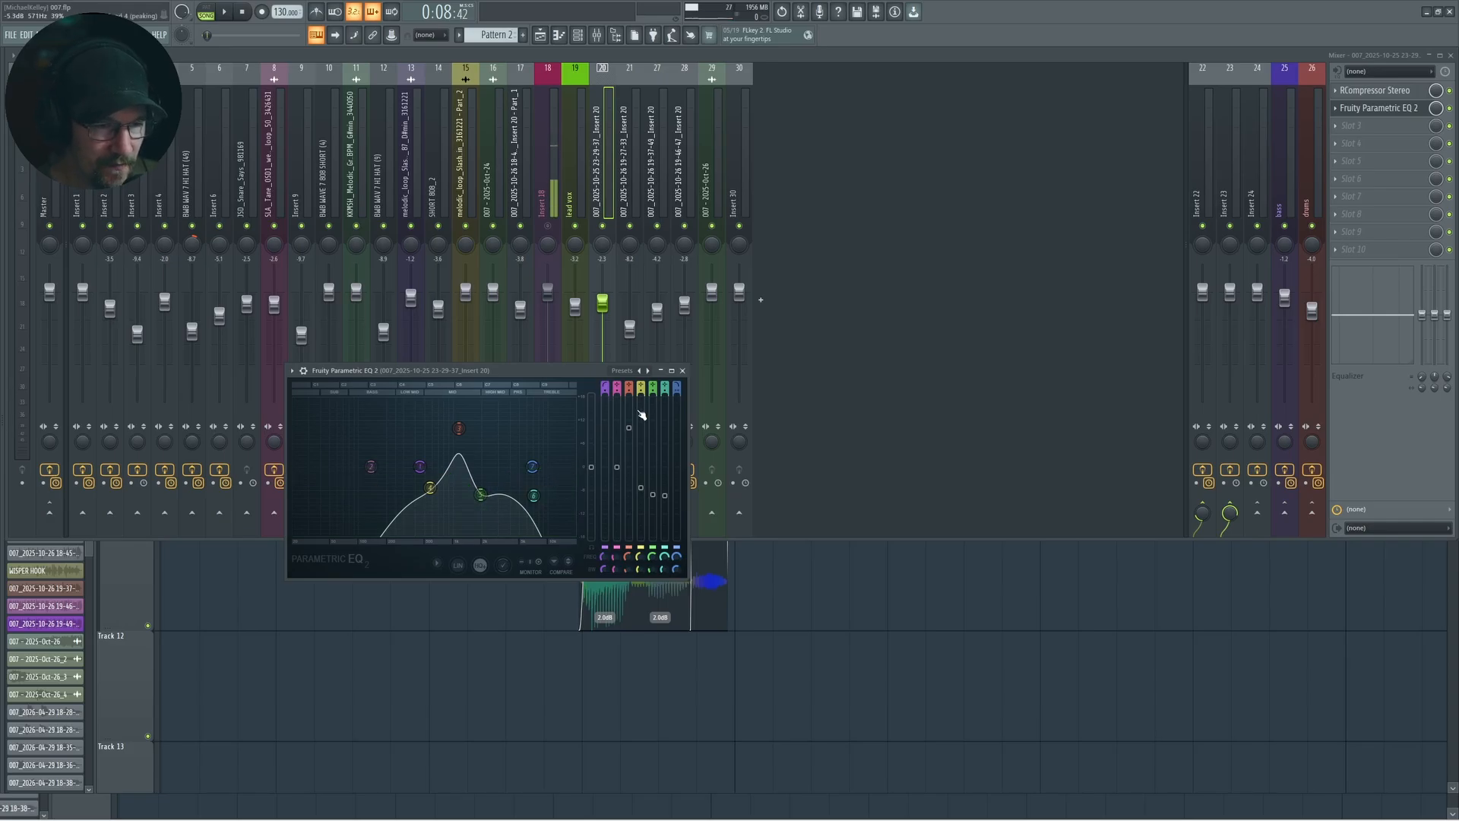
{"action": "left_click", "coordinate": [682, 371]}
{"action": "key", "text": "F9"}
- Solo playlist Track 9, enable Track 8 with it, and play the two tracks together
{"action": "scroll", "coordinate": [796, 620], "scroll_direction": "down", "scroll_amount": 5}
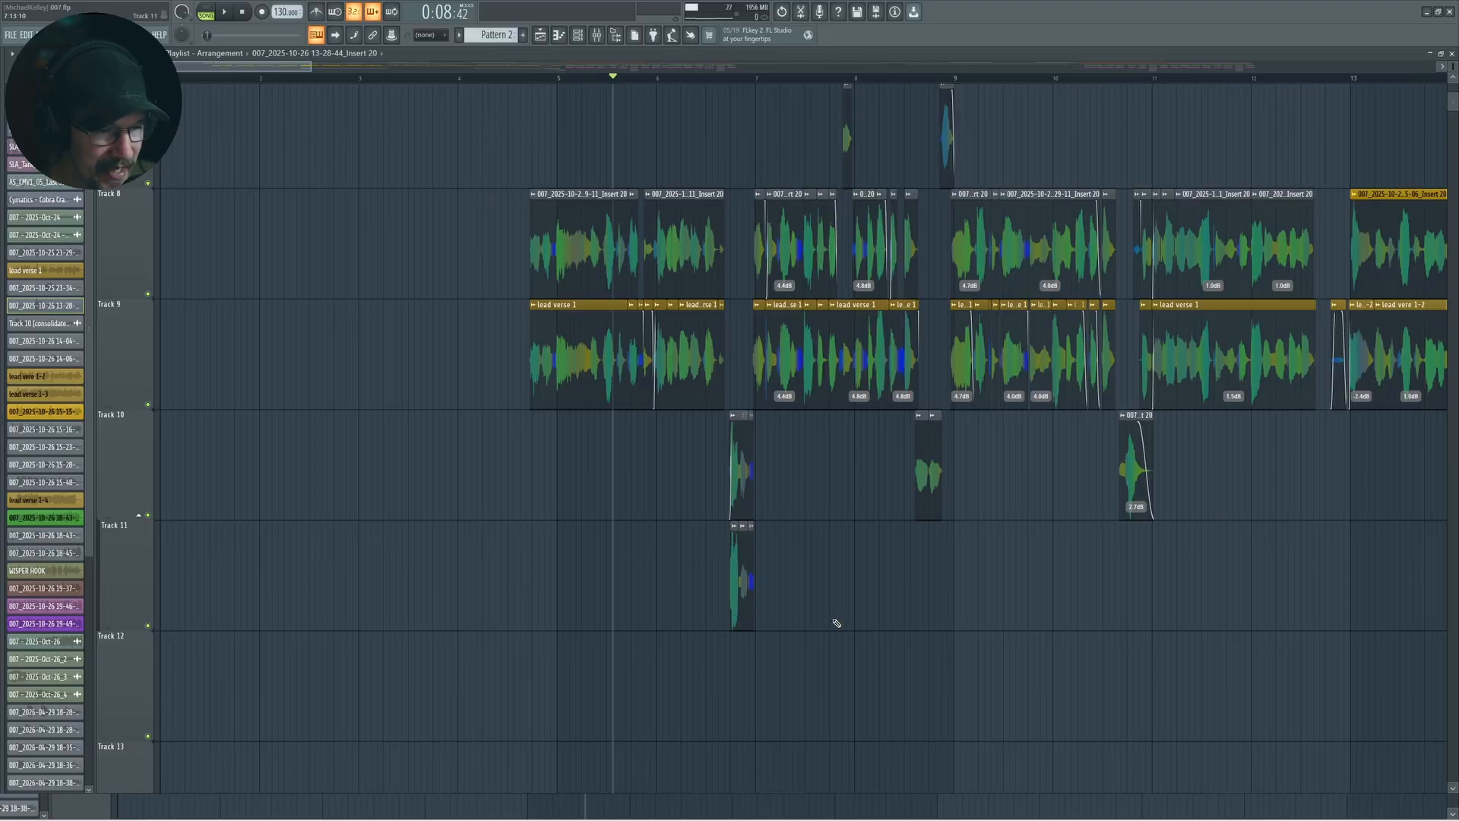
{"action": "right_click", "coordinate": [149, 403]}
{"action": "left_click", "coordinate": [149, 295]}
{"action": "key", "text": "space"}
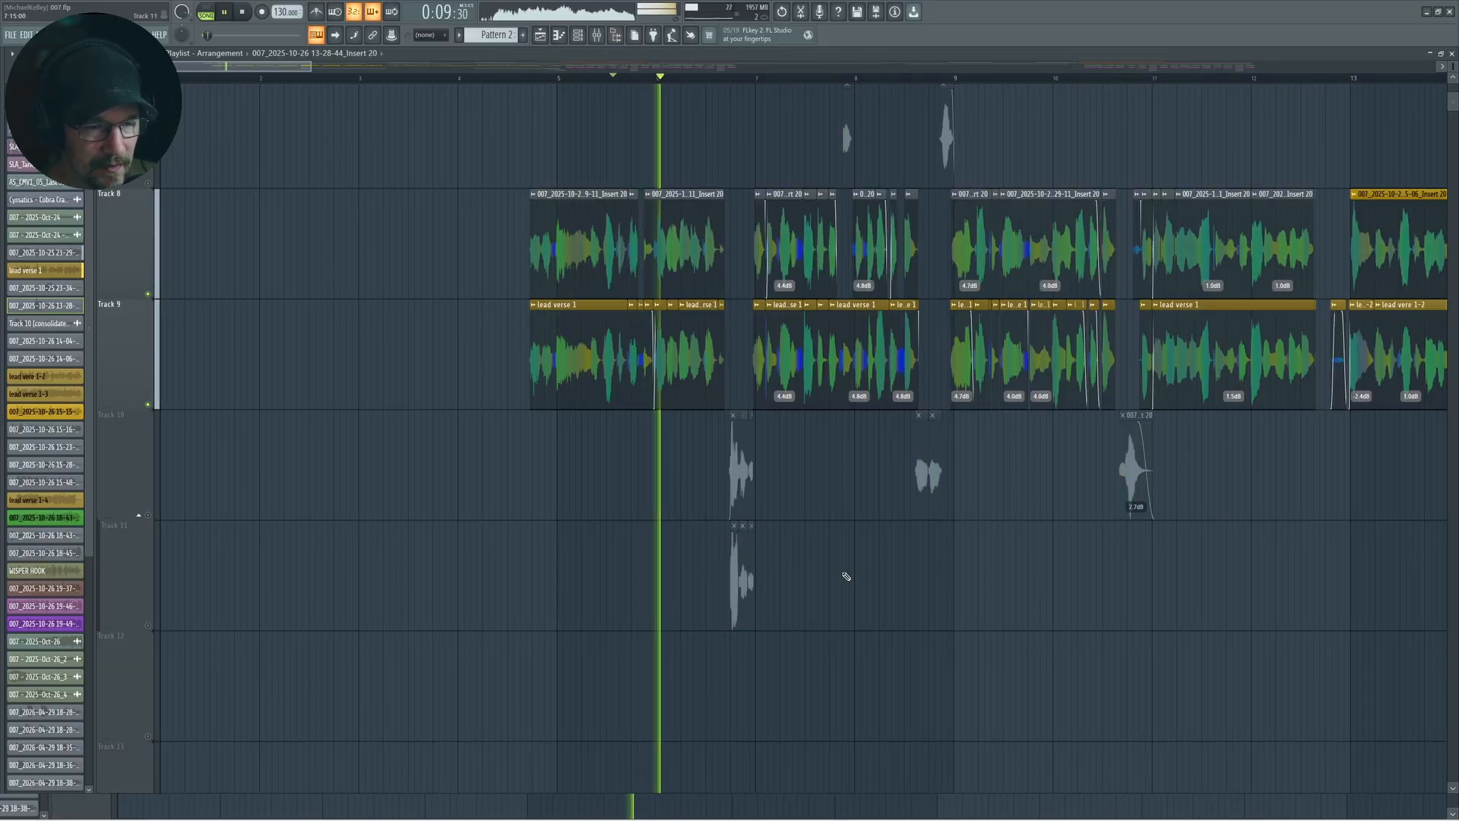
{"action": "key", "text": "space"}
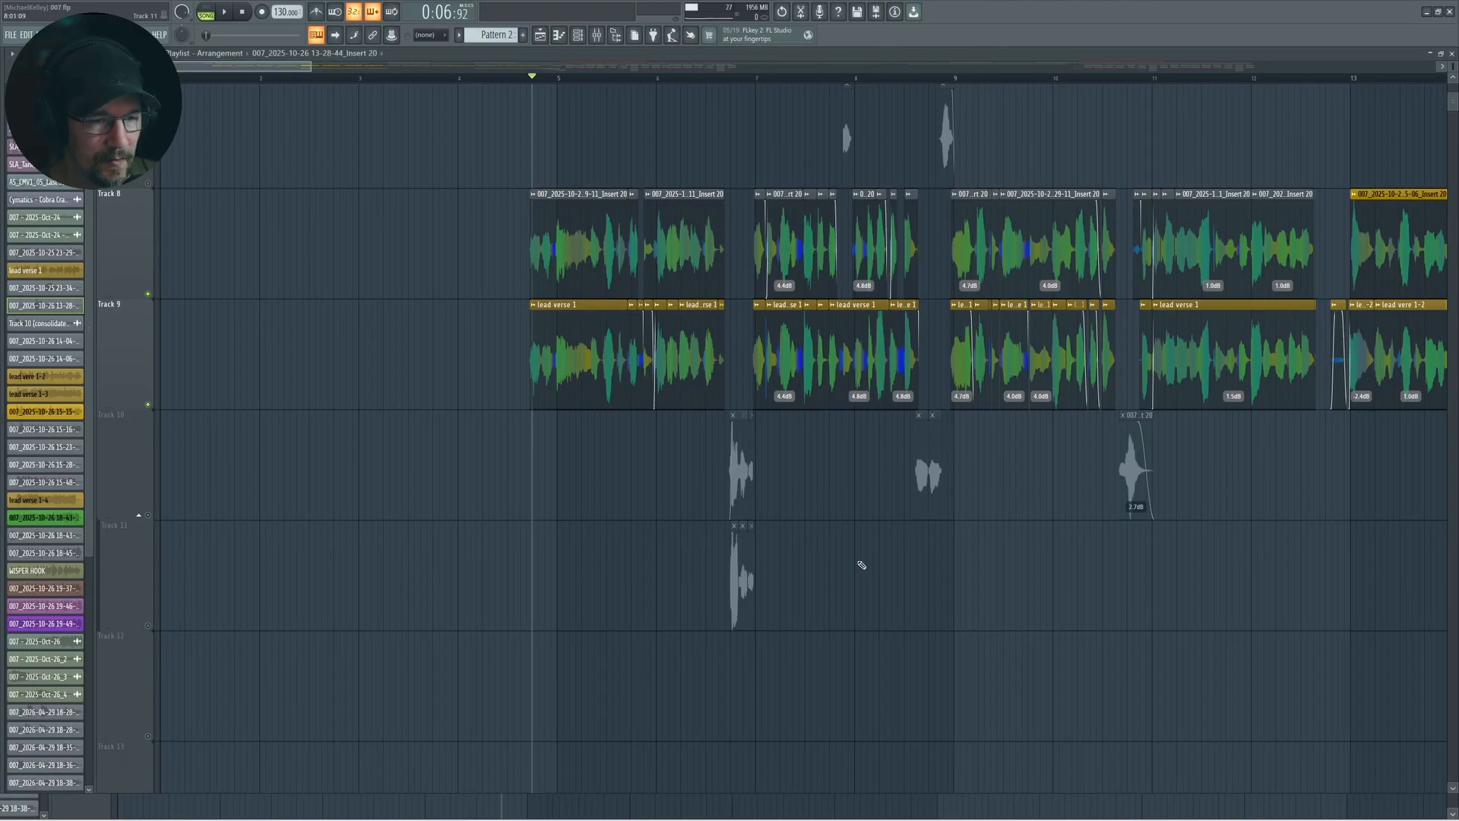
- Audition individual lead verse 1 clips on Track 9 in isolation
{"action": "left_click", "coordinate": [611, 392]}
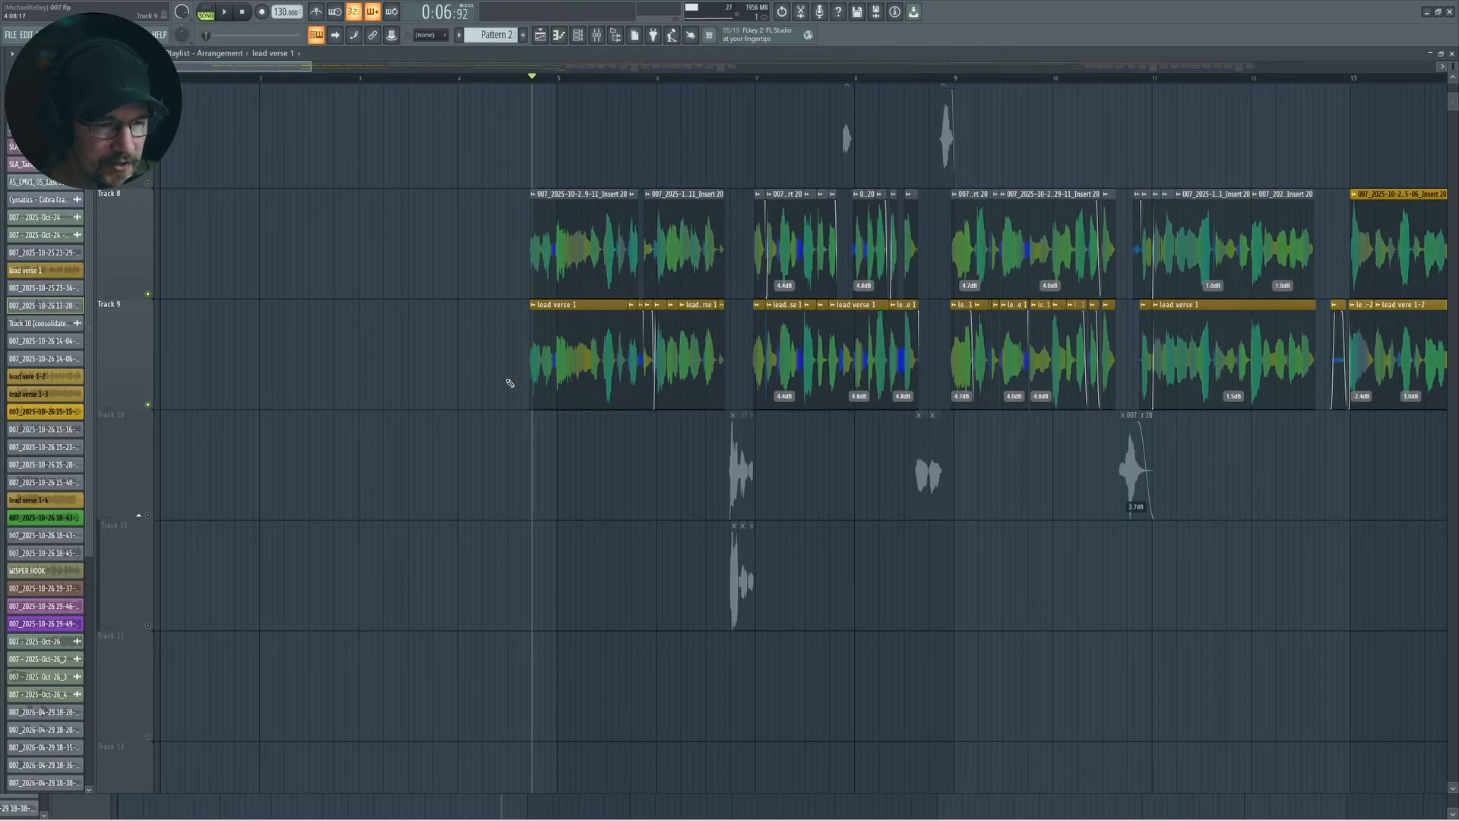
{"action": "mouse_move", "coordinate": [595, 358]}
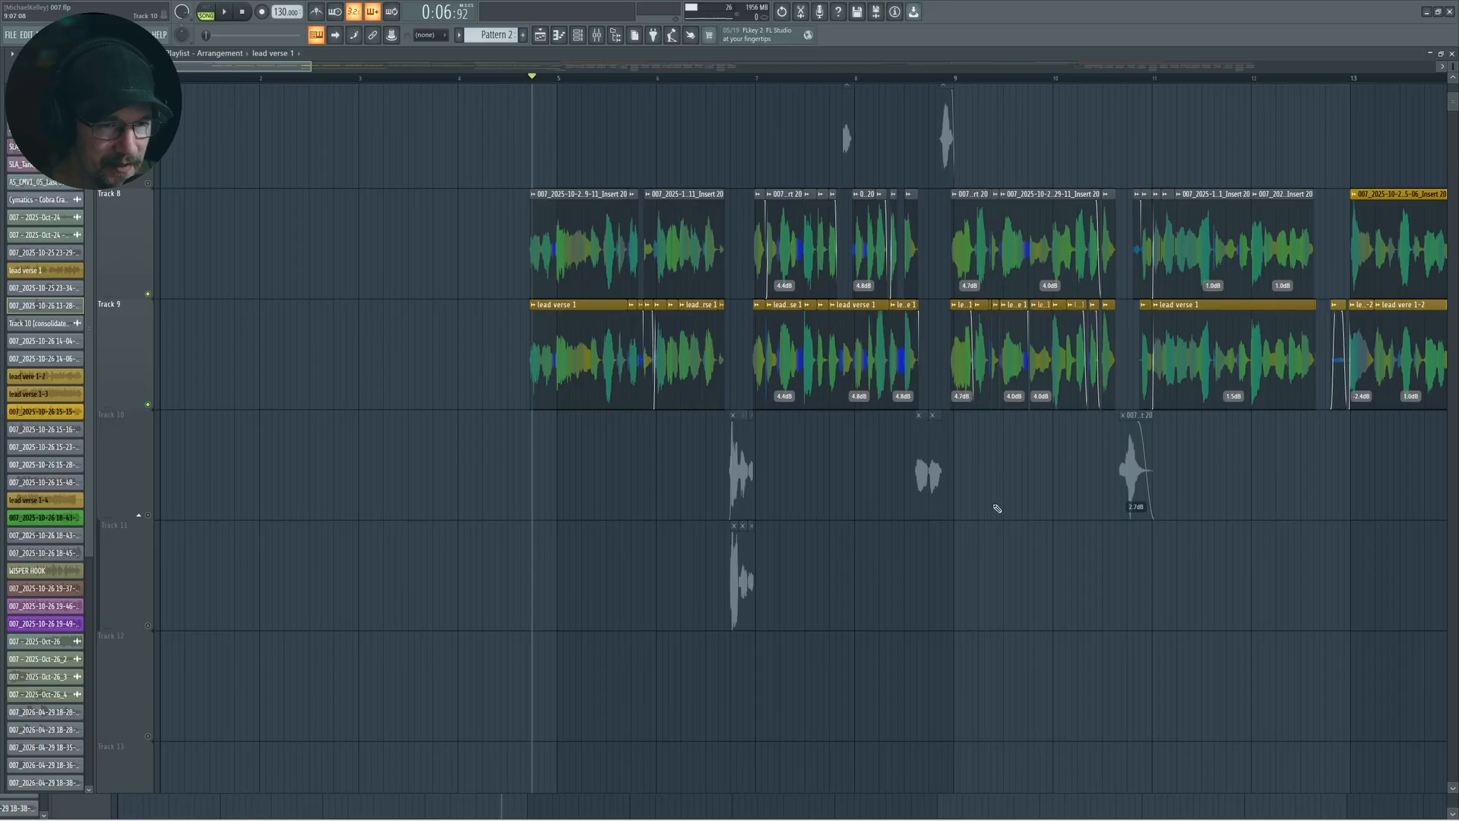
{"action": "scroll", "coordinate": [837, 505], "scroll_direction": "right", "scroll_amount": 4}
{"action": "scroll", "coordinate": [554, 460], "scroll_direction": "left", "scroll_amount": 2}
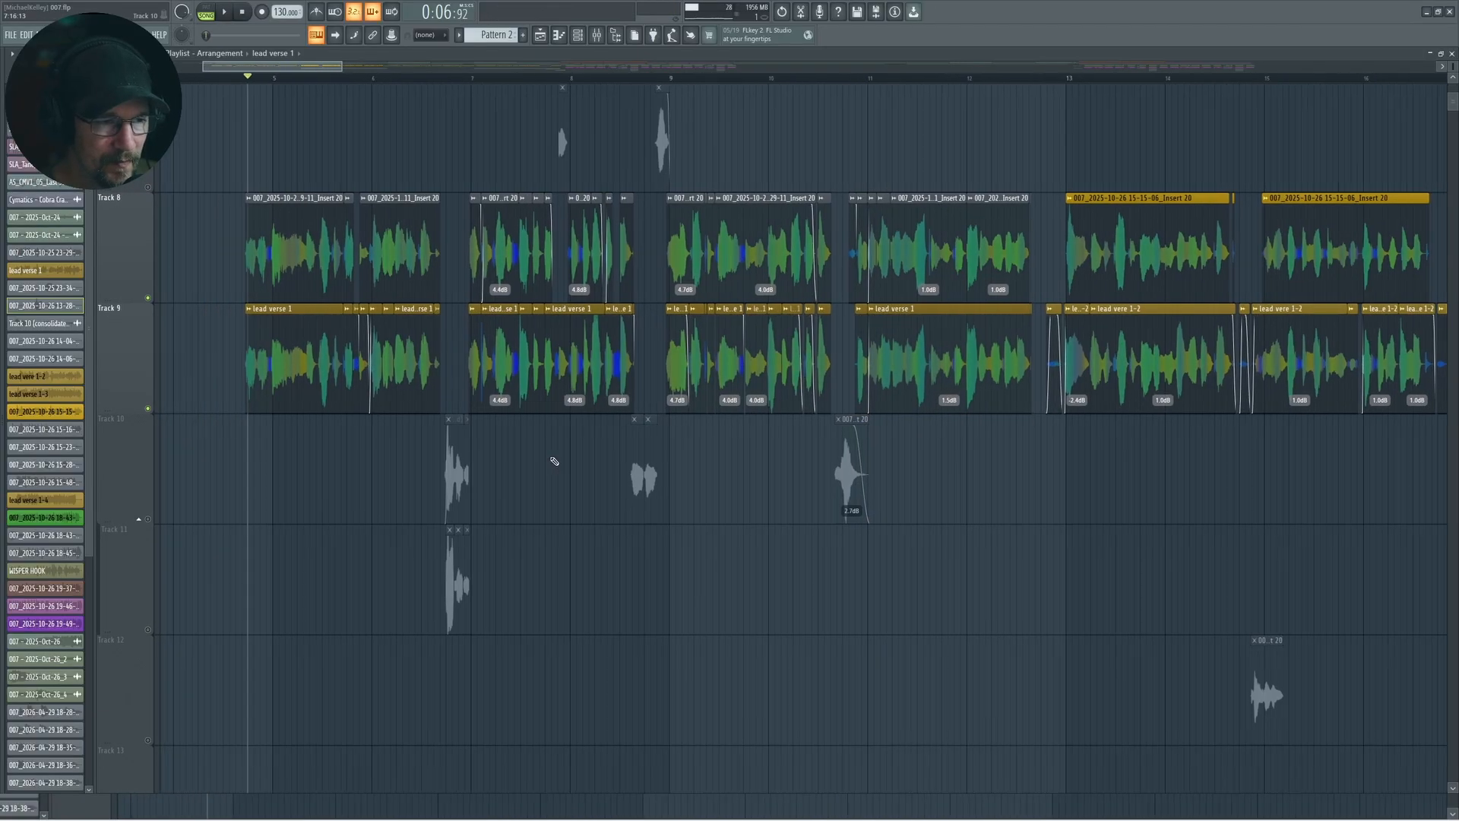
{"action": "right_click", "coordinate": [397, 357], "text": "alt"}
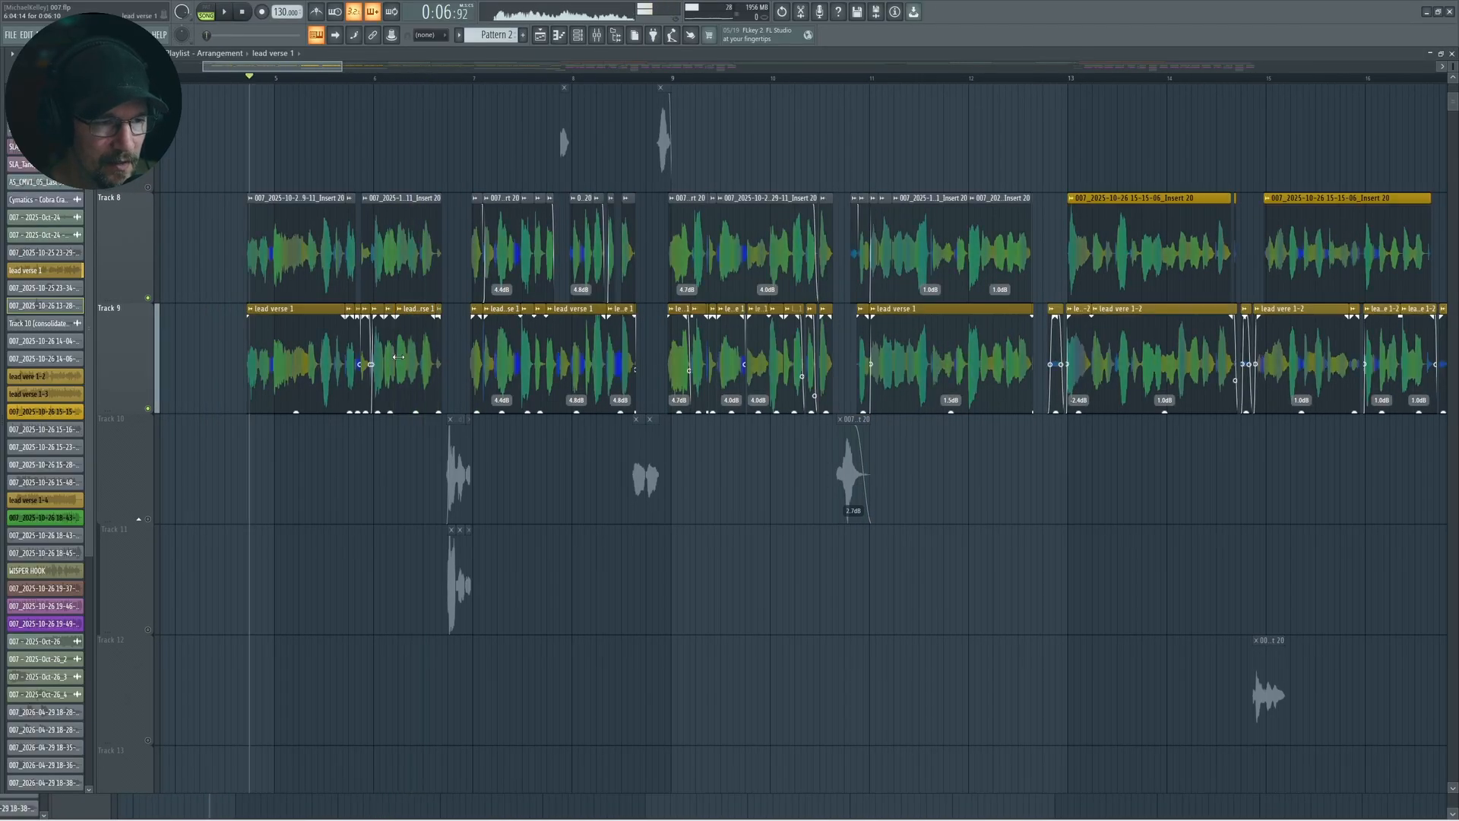
{"action": "right_click", "coordinate": [272, 370], "text": "alt"}
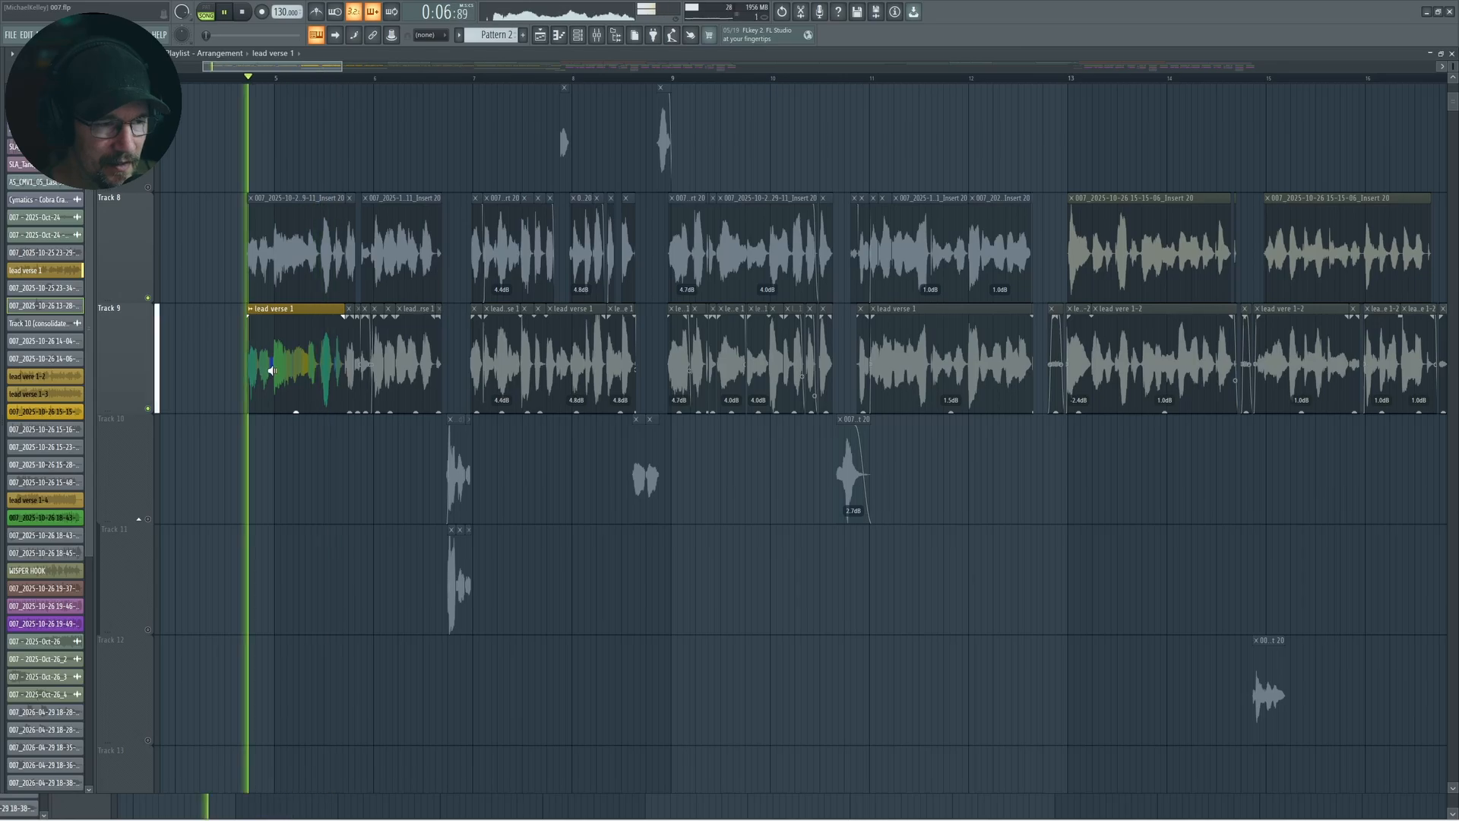
{"action": "right_click", "coordinate": [487, 357], "text": "alt"}
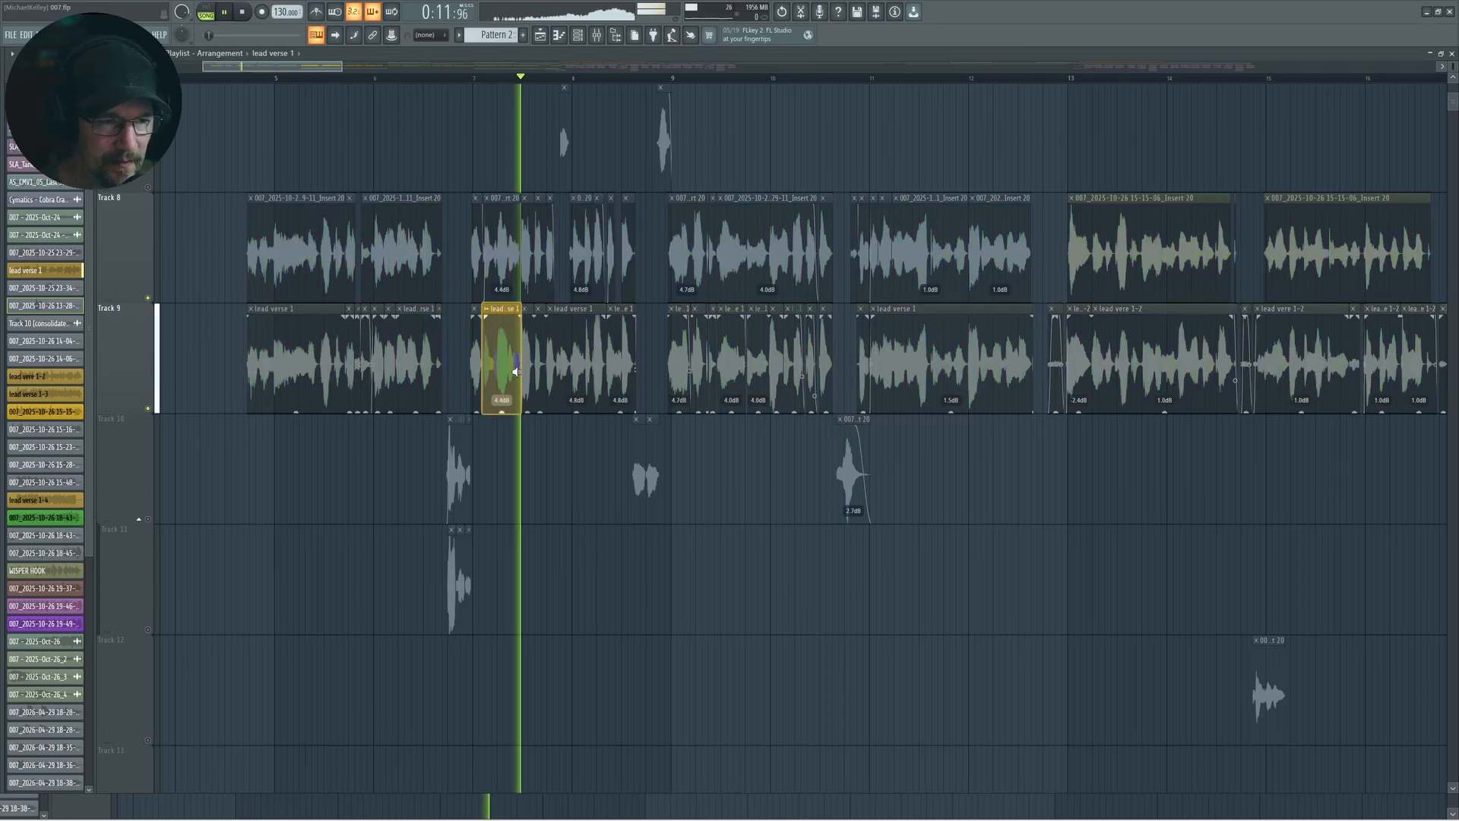
{"action": "mouse_move", "coordinate": [487, 337]}
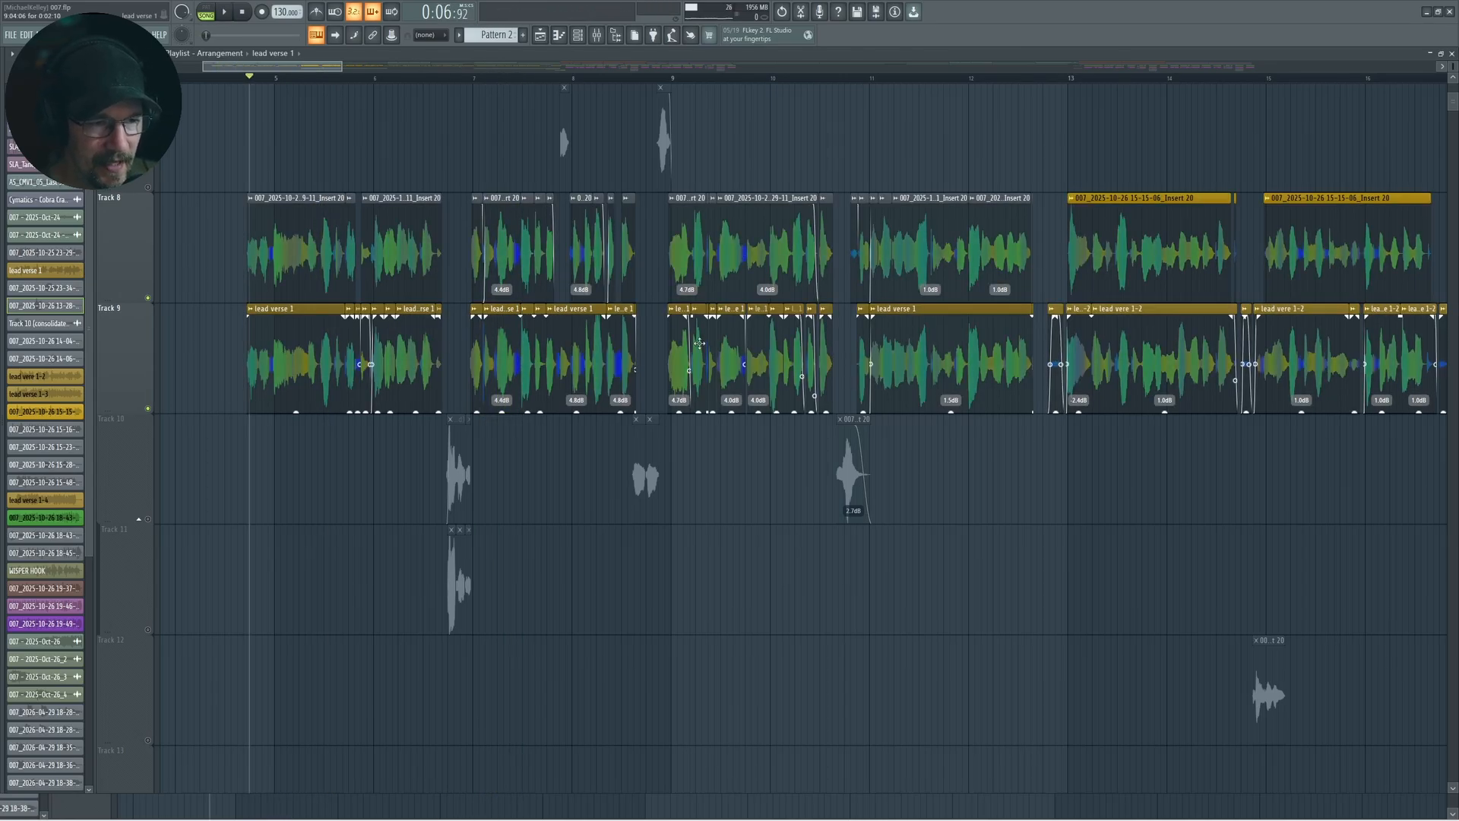
- Play Tracks 8 and 9 from bar 9 while watching the mixer levels, and view the lead vox effect chain
{"action": "left_click", "coordinate": [674, 78]}
{"action": "key", "text": "space"}
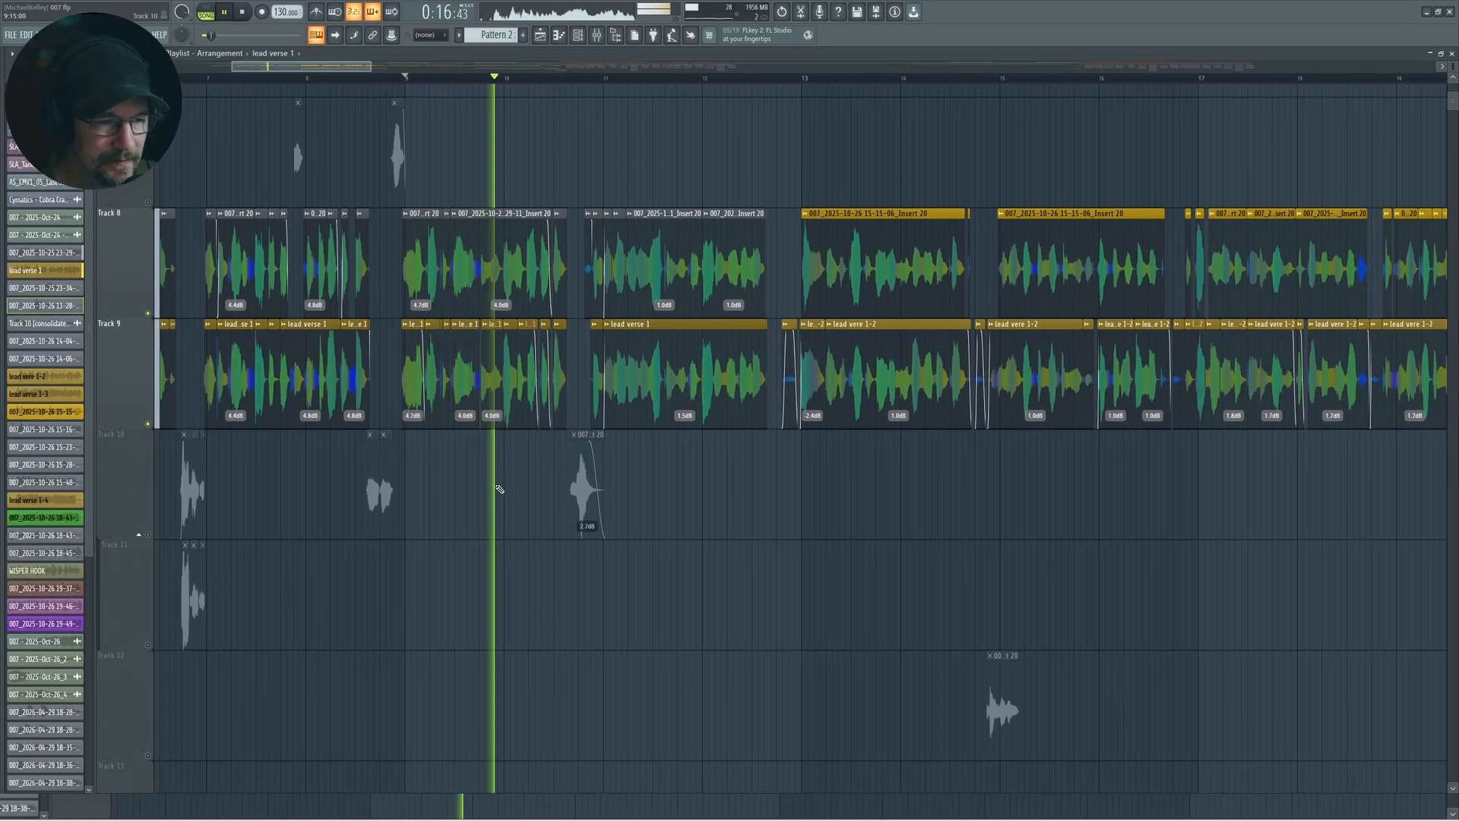
{"action": "key", "text": "F9"}
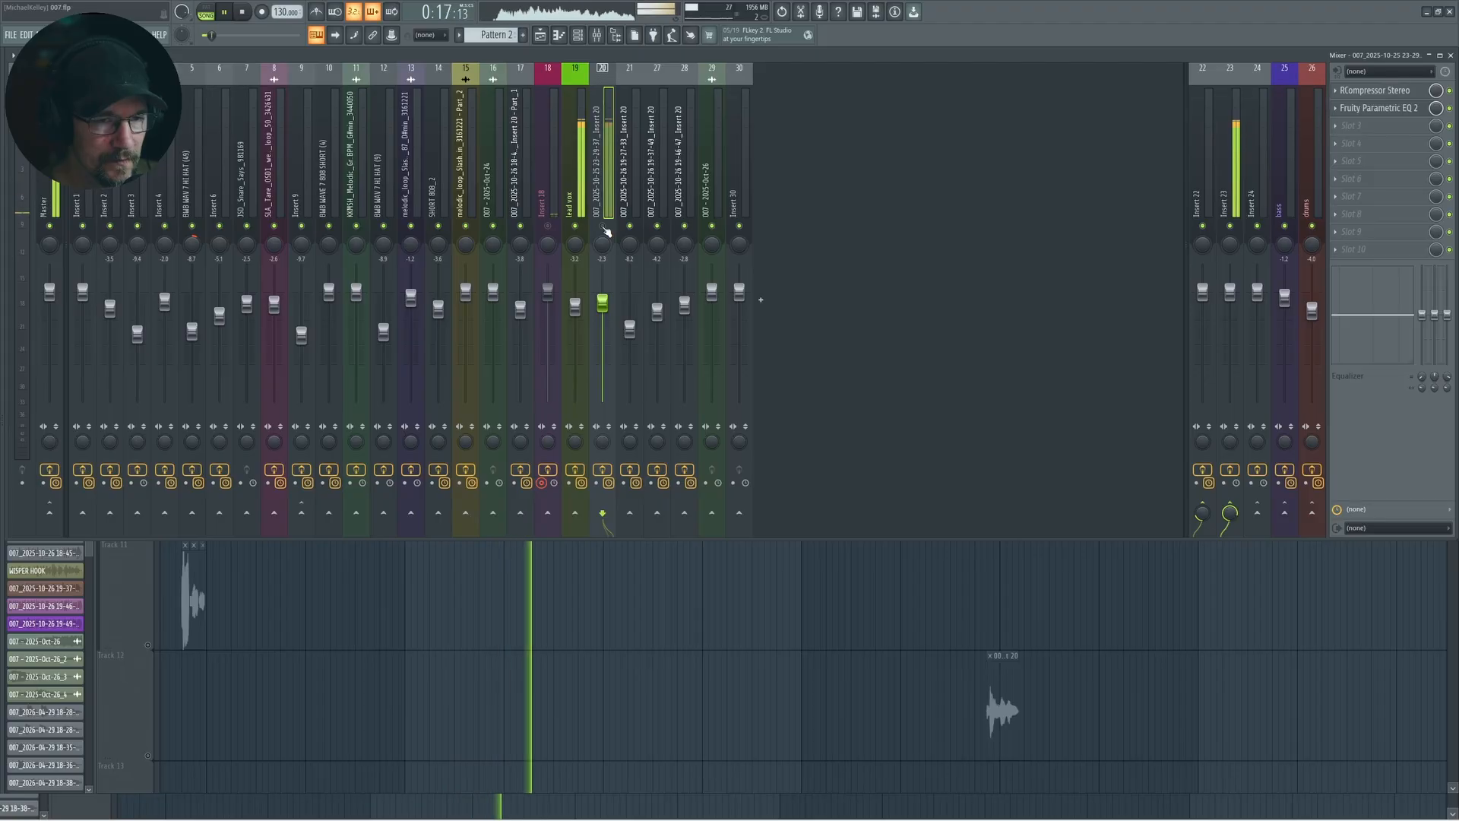
{"action": "key", "text": "space"}
{"action": "left_click", "coordinate": [575, 183]}
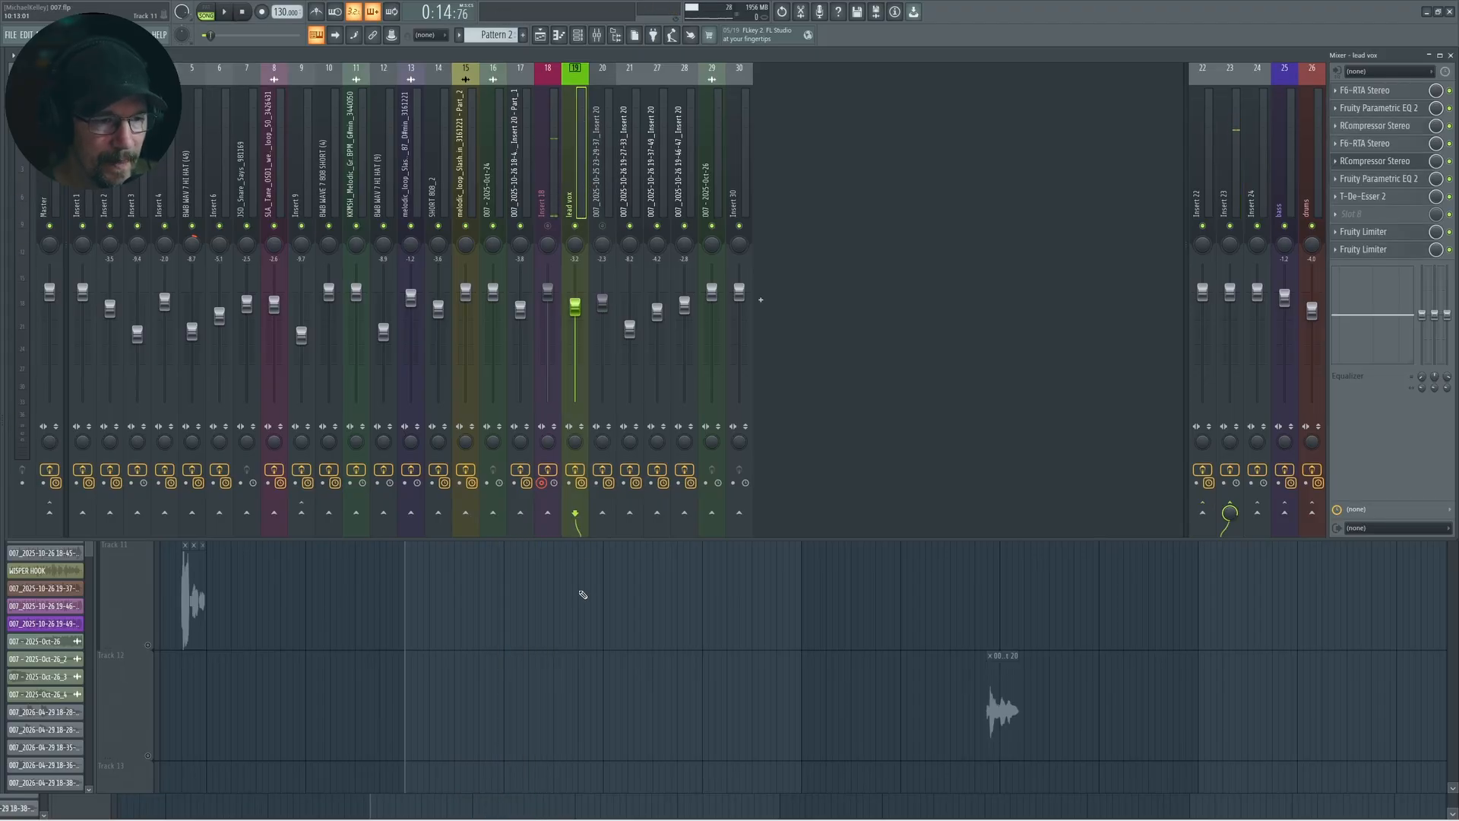
{"action": "key", "text": "F9"}
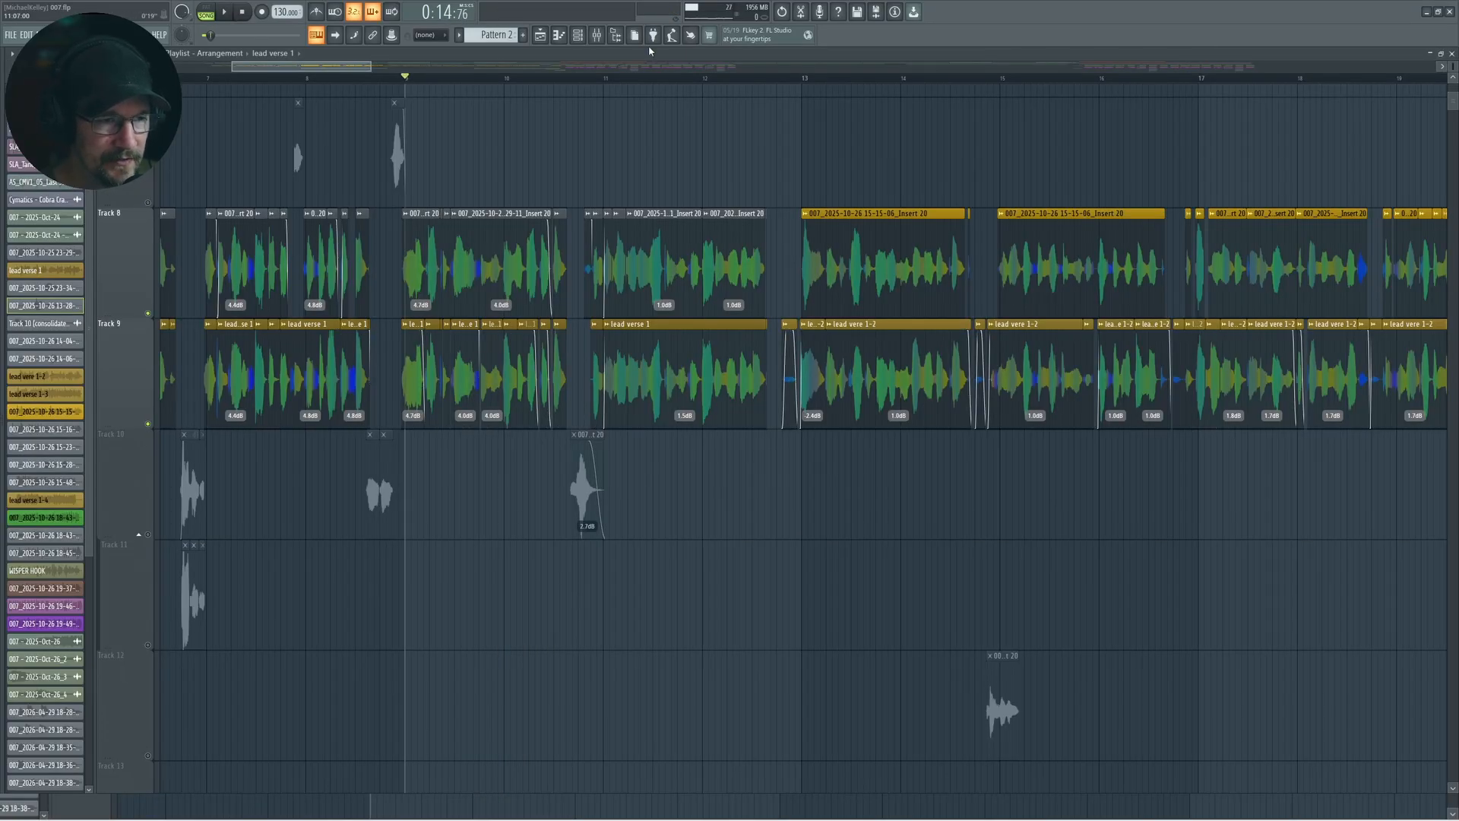
- Compare the mixer effect chains and routing of Insert 22, lead vox and insert 20
{"action": "left_click", "coordinate": [597, 37]}
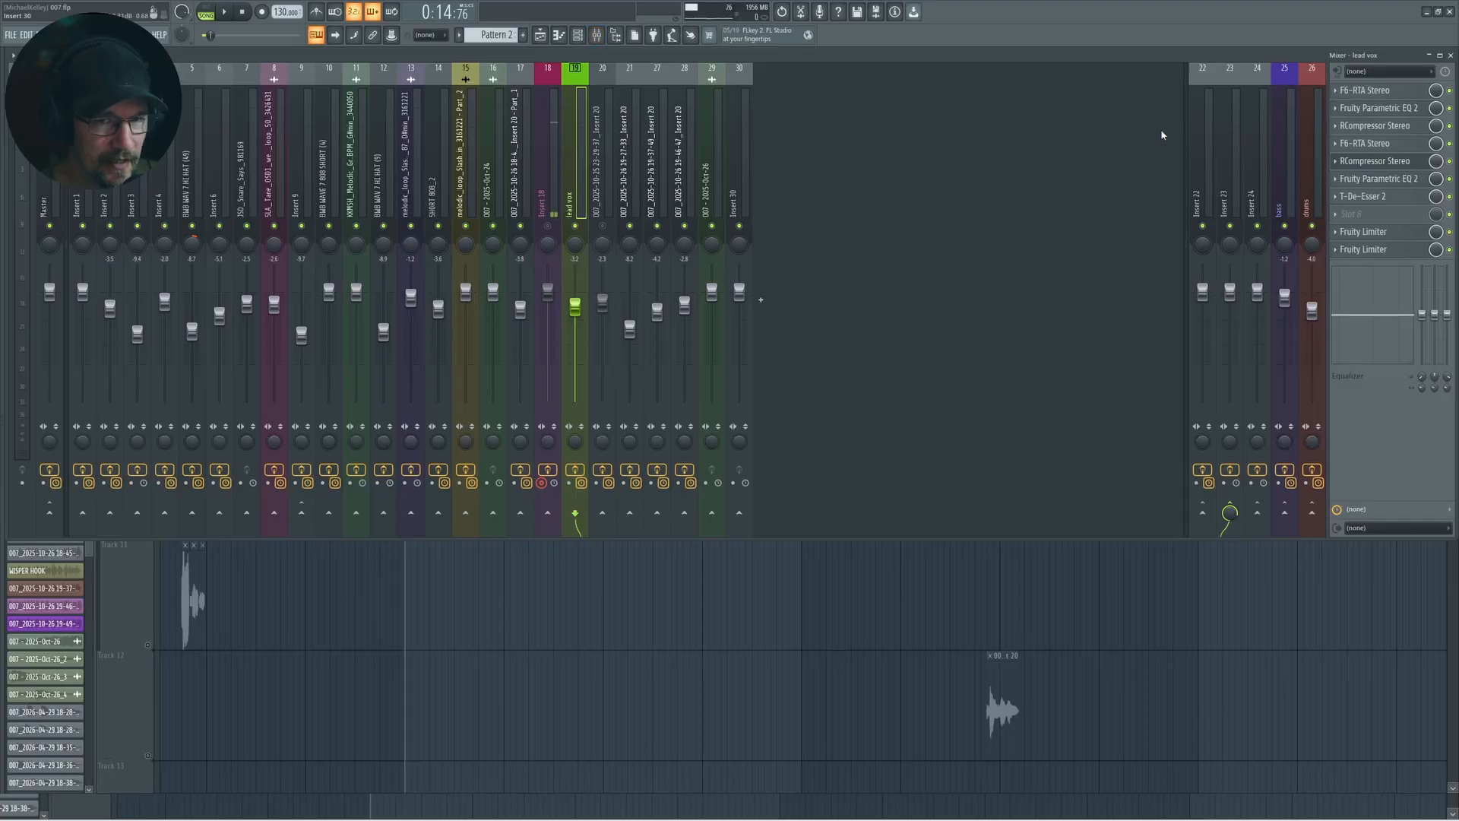
{"action": "left_click", "coordinate": [1202, 152]}
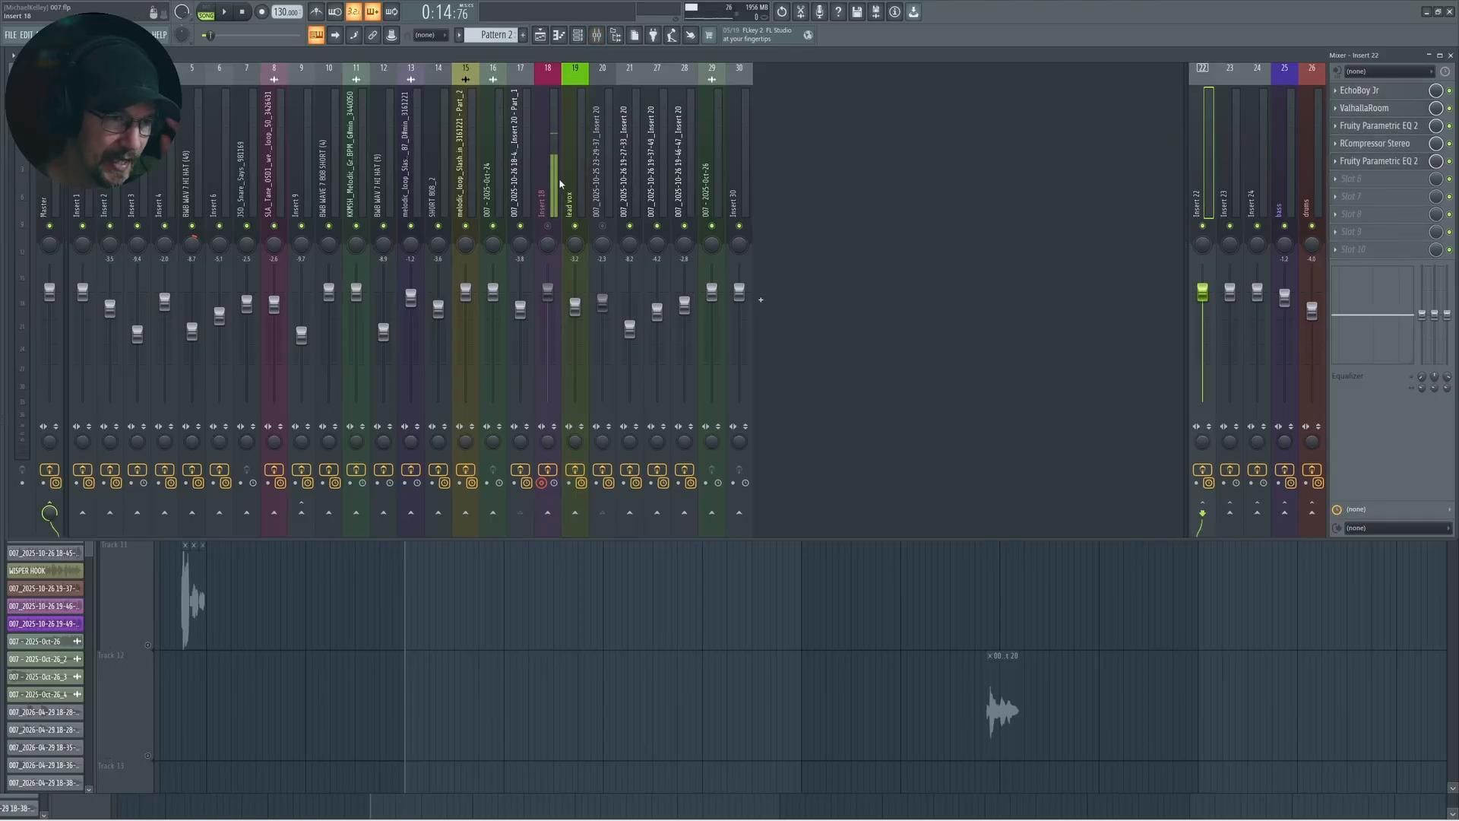
{"action": "left_click", "coordinate": [578, 205]}
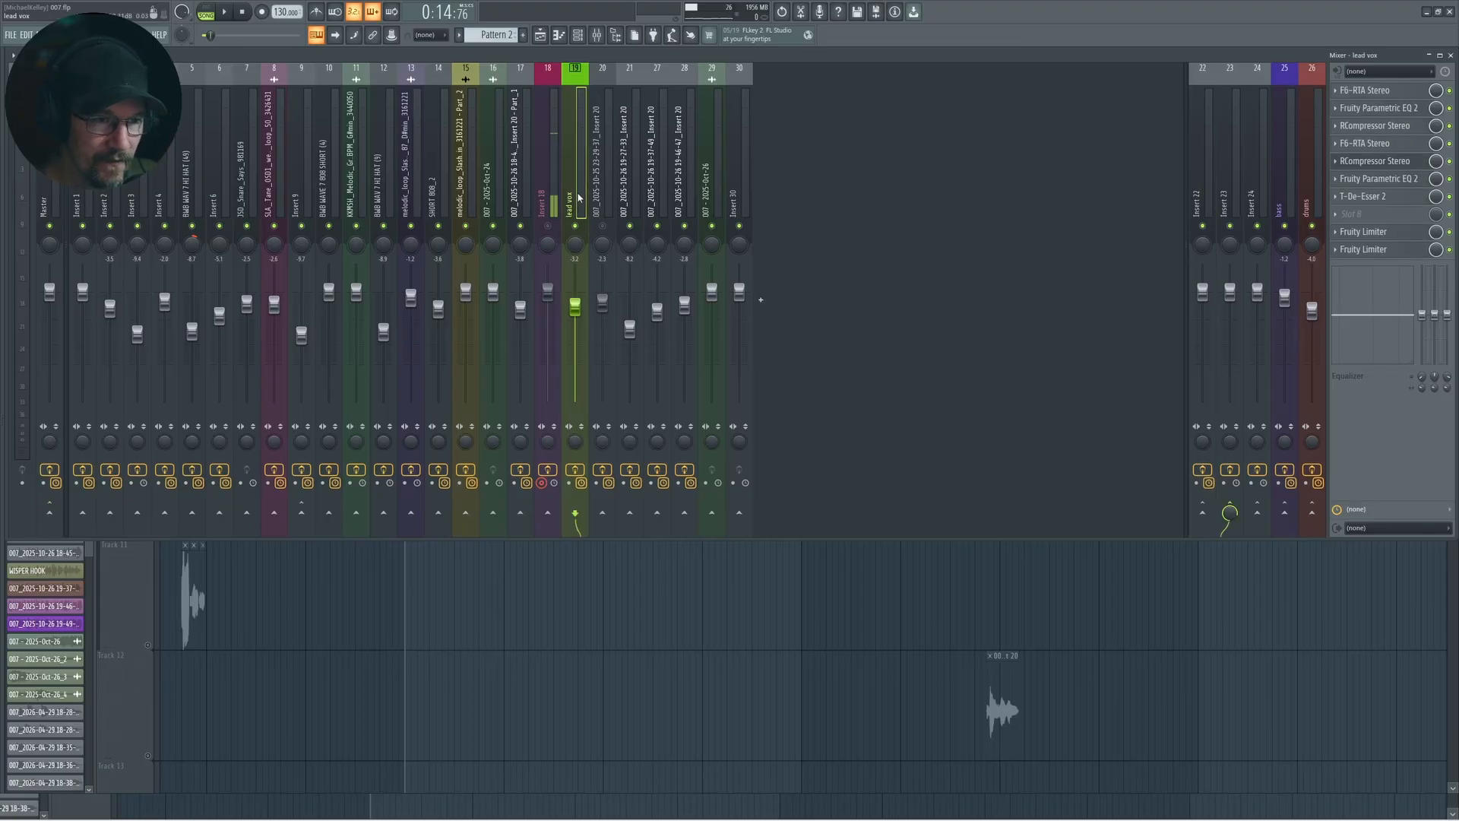
{"action": "left_click", "coordinate": [600, 206]}
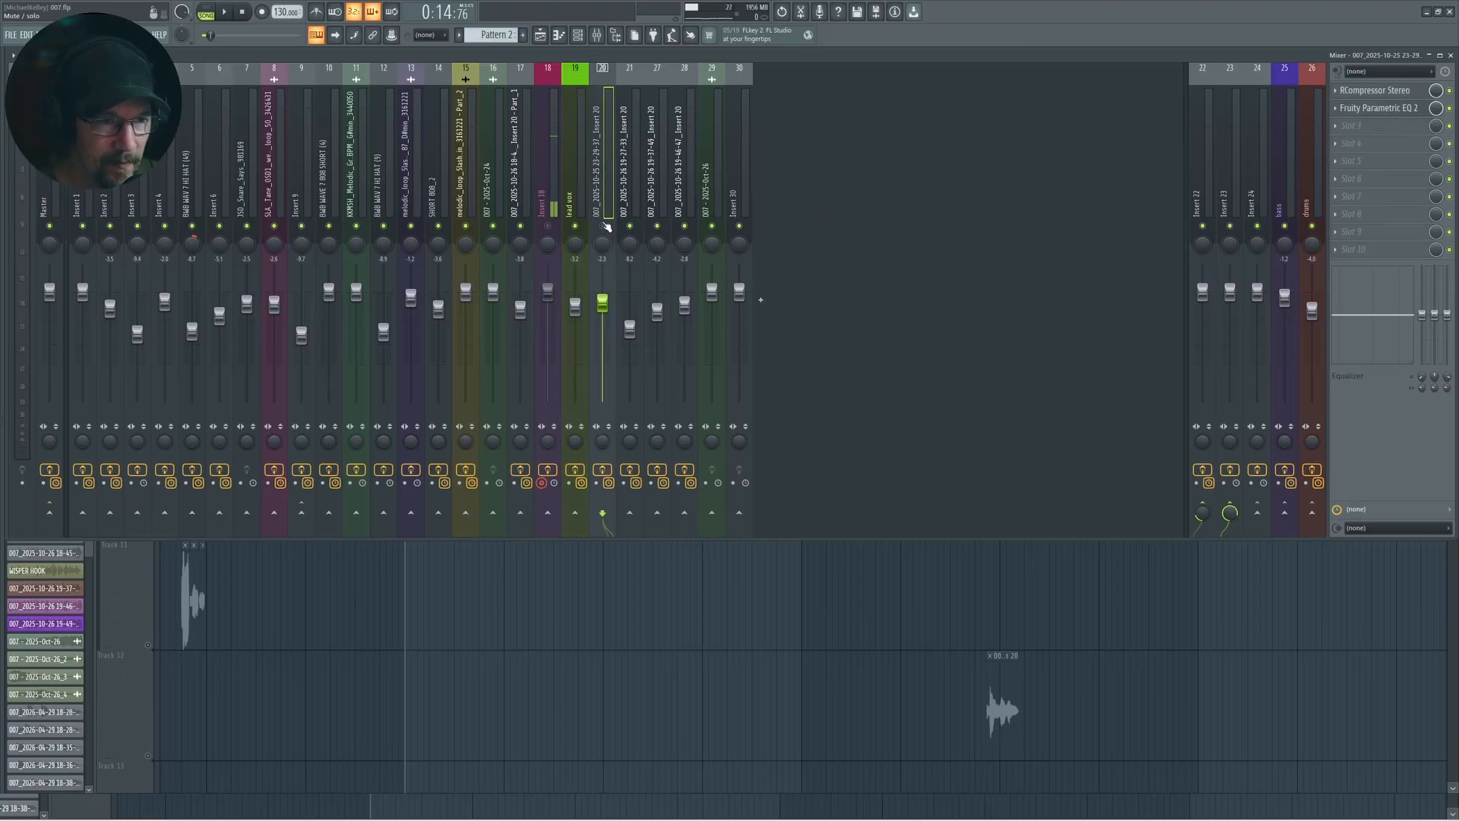
{"action": "left_click", "coordinate": [570, 586]}
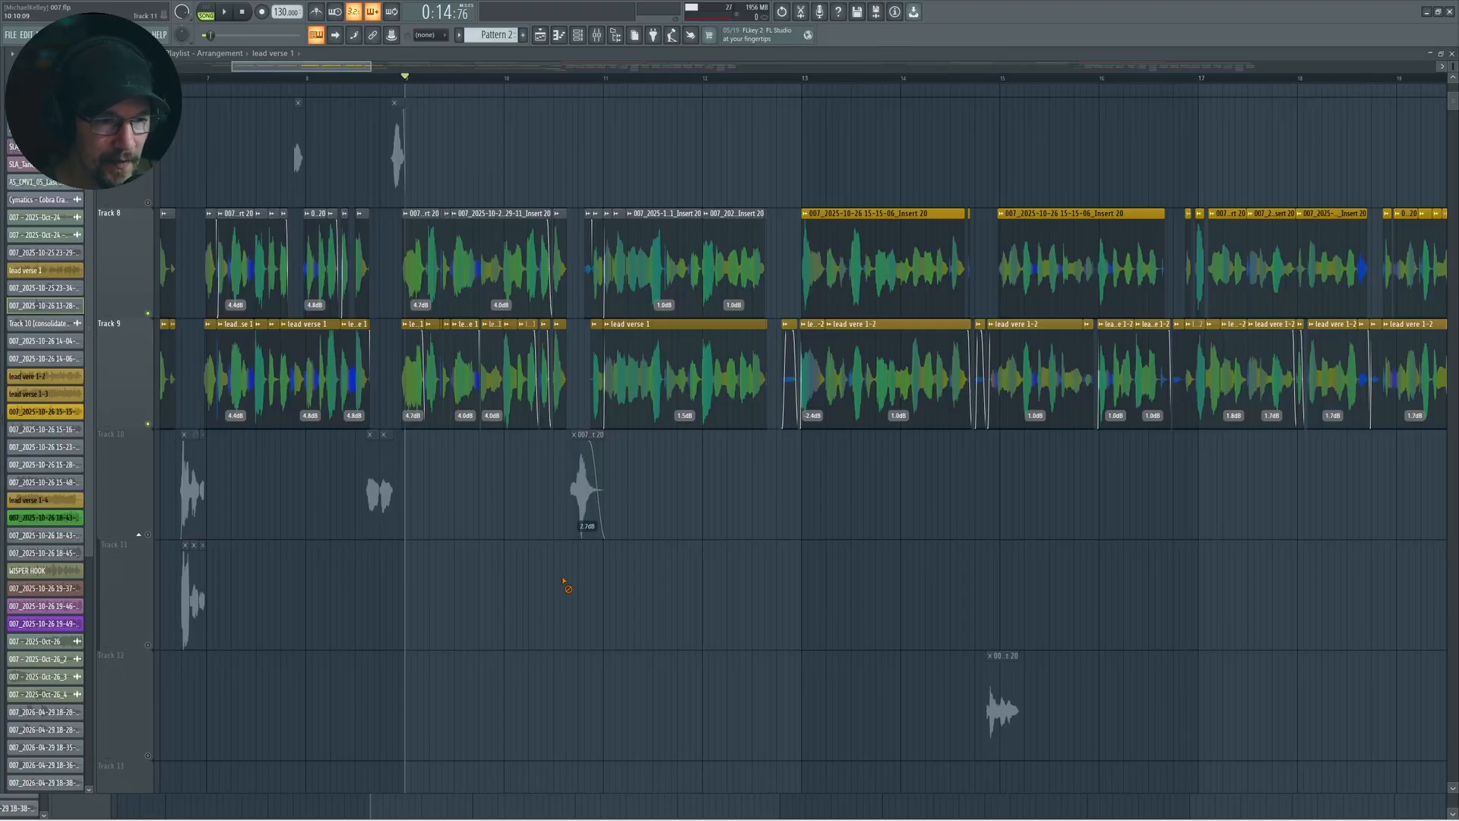
- Compare Track 8 on its own with Tracks 8 and 9 together by muting and unmuting Track 9 during playback from bar 9
{"action": "left_click", "coordinate": [148, 424]}
{"action": "key", "text": "space"}
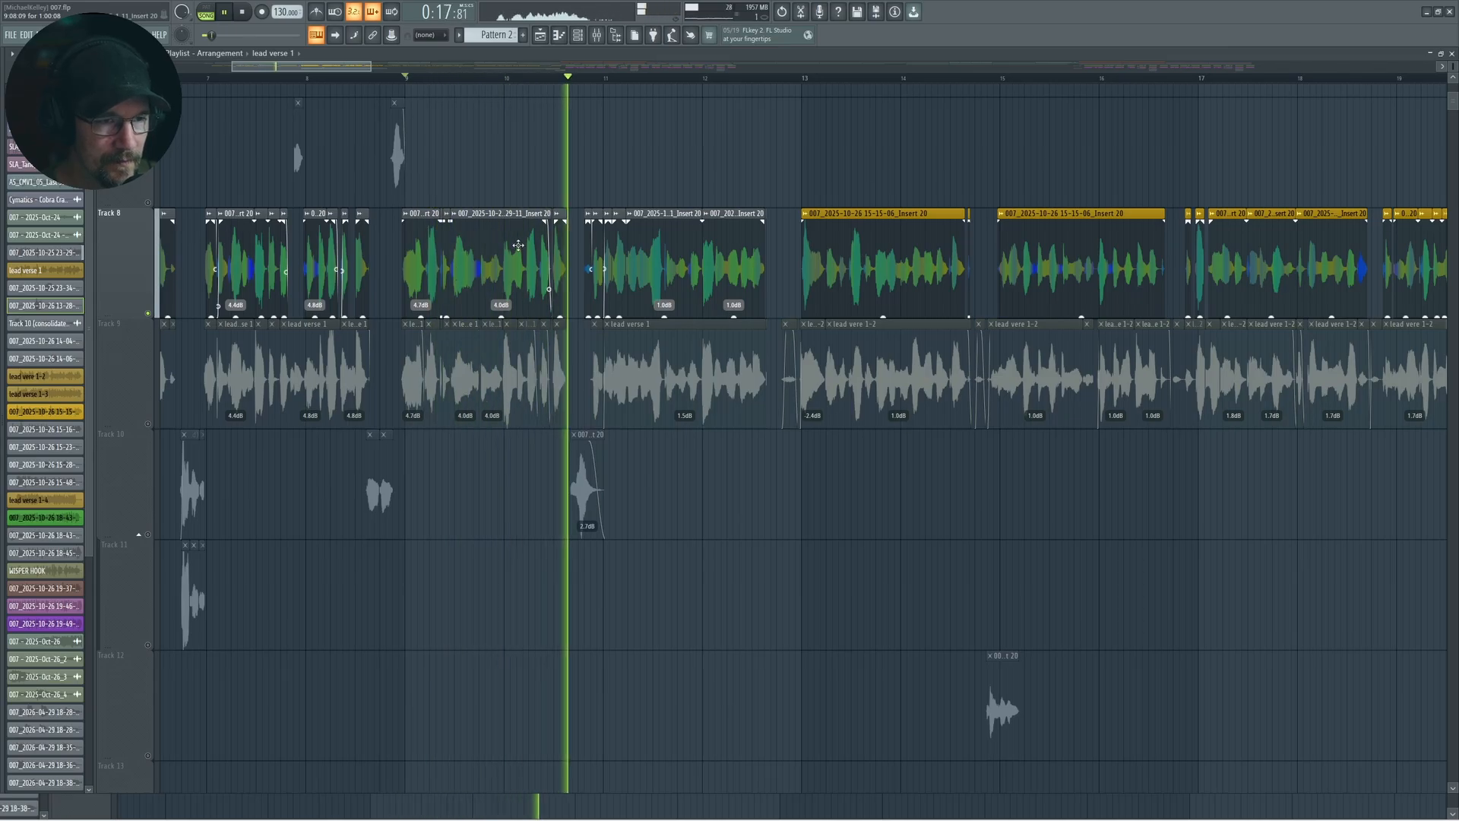
{"action": "key", "text": "space"}
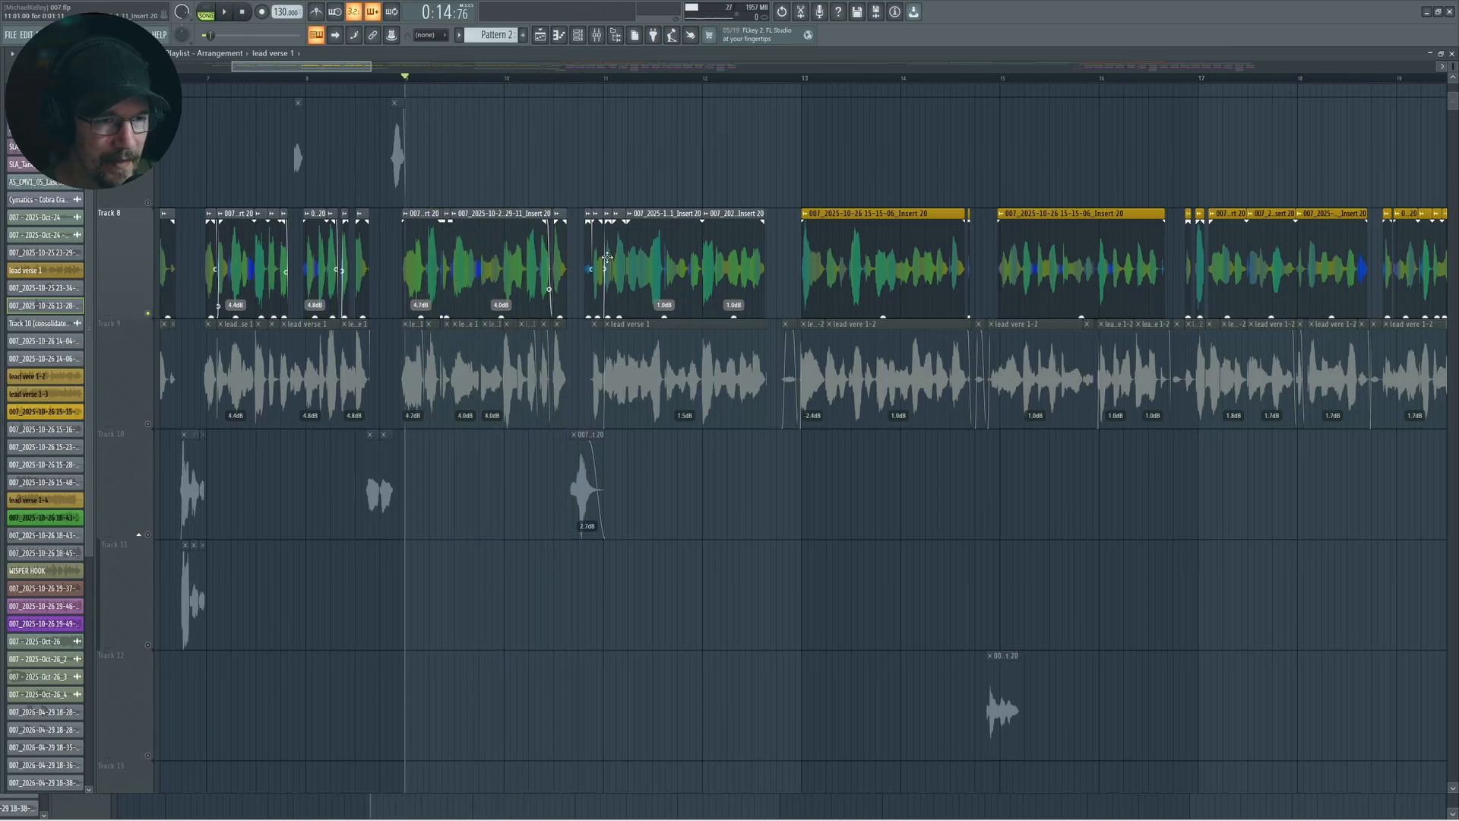
{"action": "left_click", "coordinate": [148, 424]}
{"action": "key", "text": "space"}
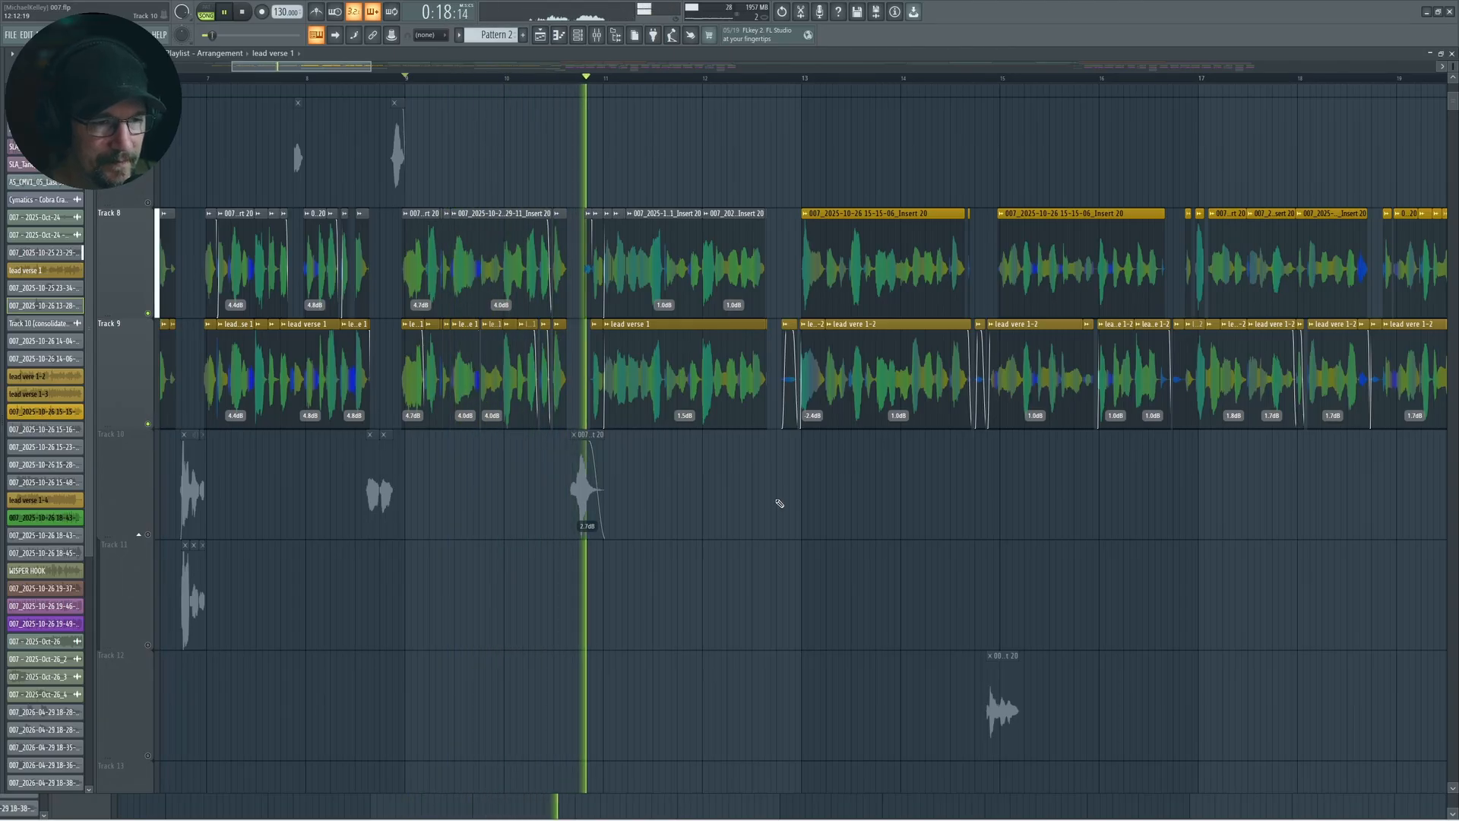
- Examine the breath clips and fades between the vocal phrases on Tracks 8 and 9 up to bar 21
{"action": "scroll", "coordinate": [777, 504], "scroll_direction": "down", "scroll_amount": 2}
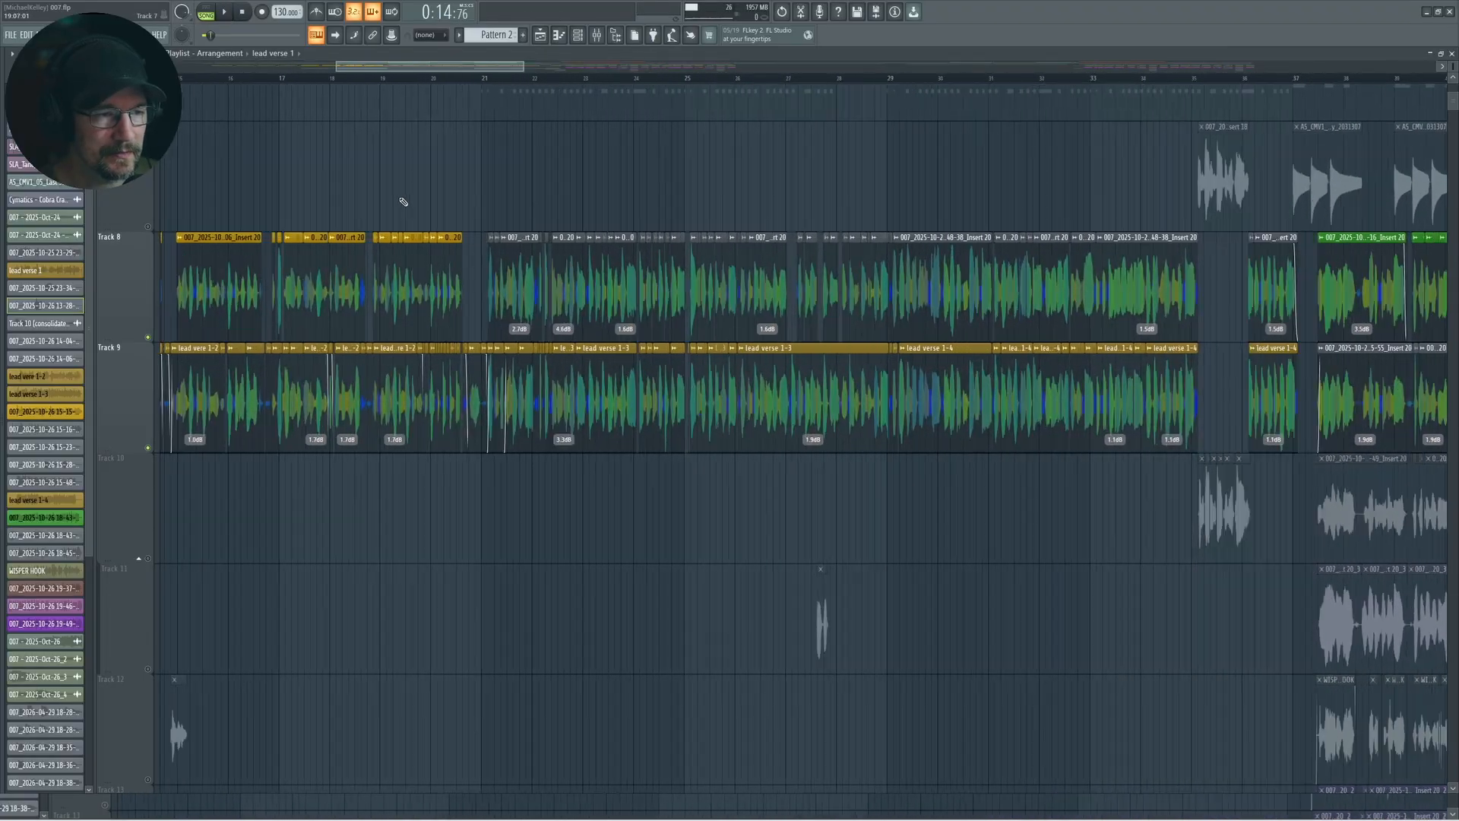
{"action": "scroll", "coordinate": [404, 203], "scroll_direction": "up", "scroll_amount": 8}
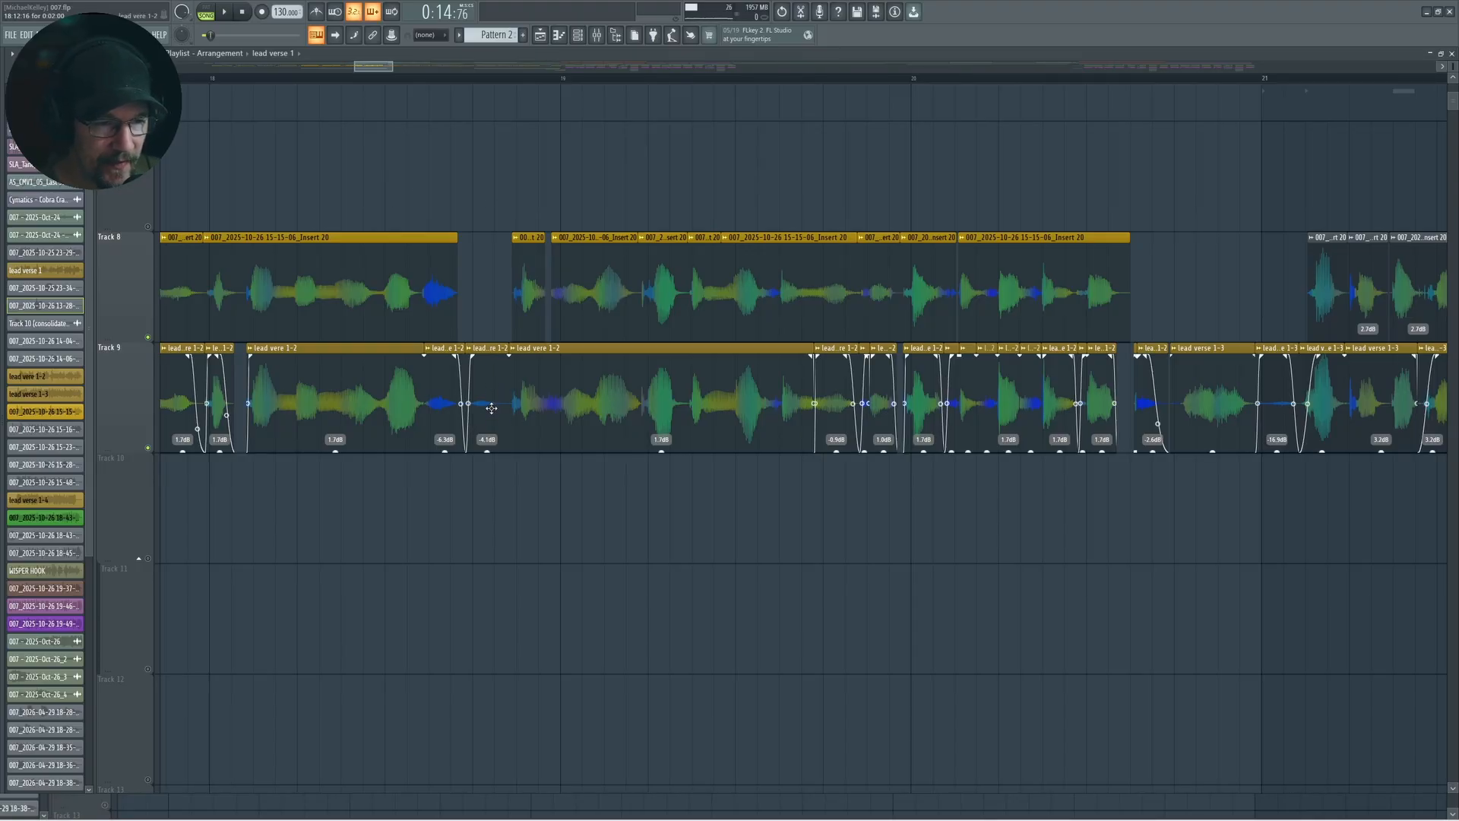
{"action": "scroll", "coordinate": [424, 476], "scroll_direction": "down", "scroll_amount": 4}
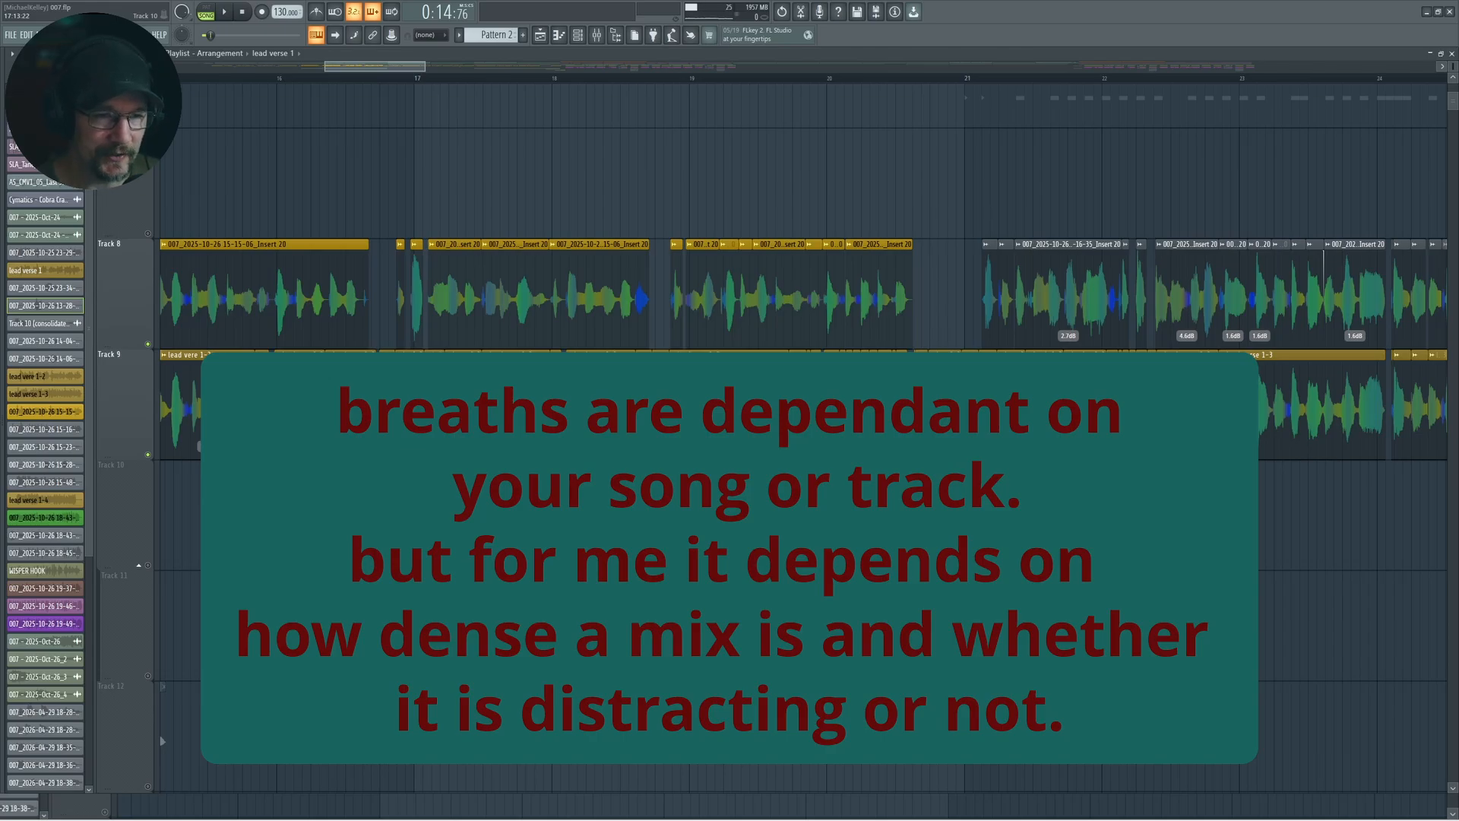
{"action": "scroll", "coordinate": [484, 181], "scroll_direction": "down", "scroll_amount": 3}
{"action": "left_click_drag", "start_coordinate": [487, 181], "coordinate": [766, 216]}
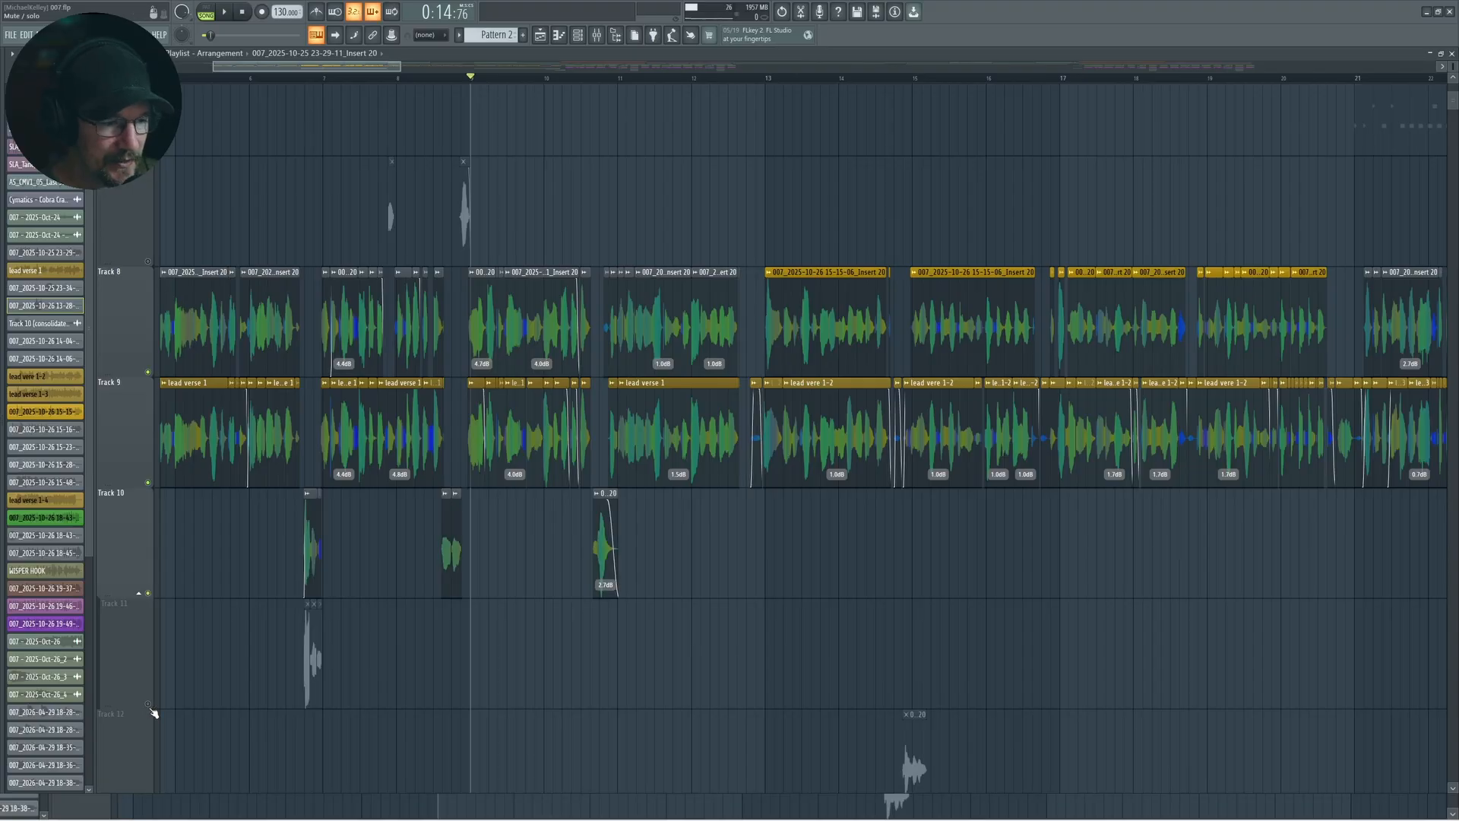
- Unmute Track 11 and play the layered vocals on Tracks 8 to 11 from bar 6
{"action": "left_click", "coordinate": [308, 555]}
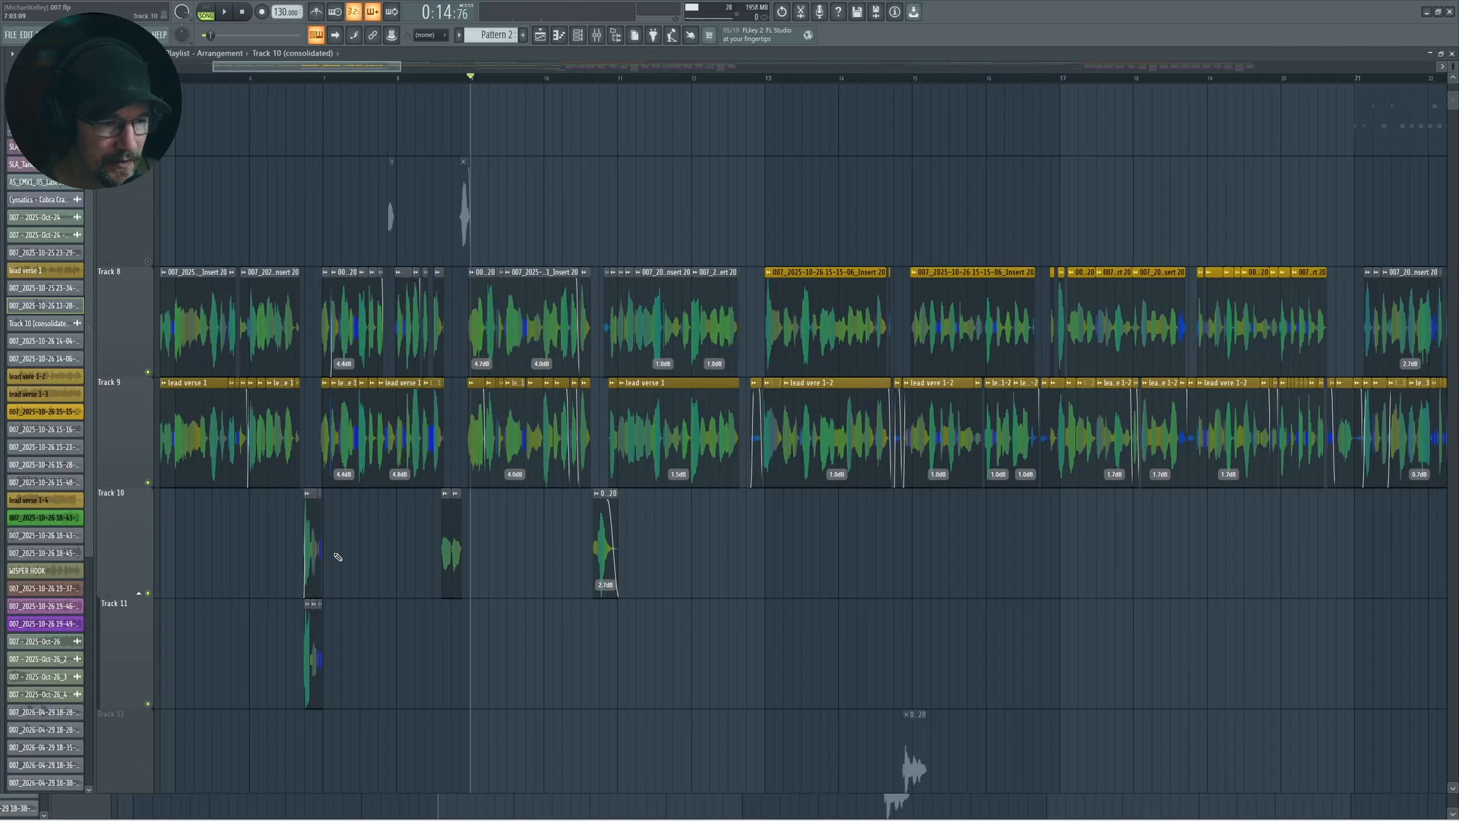
{"action": "left_click", "coordinate": [248, 76]}
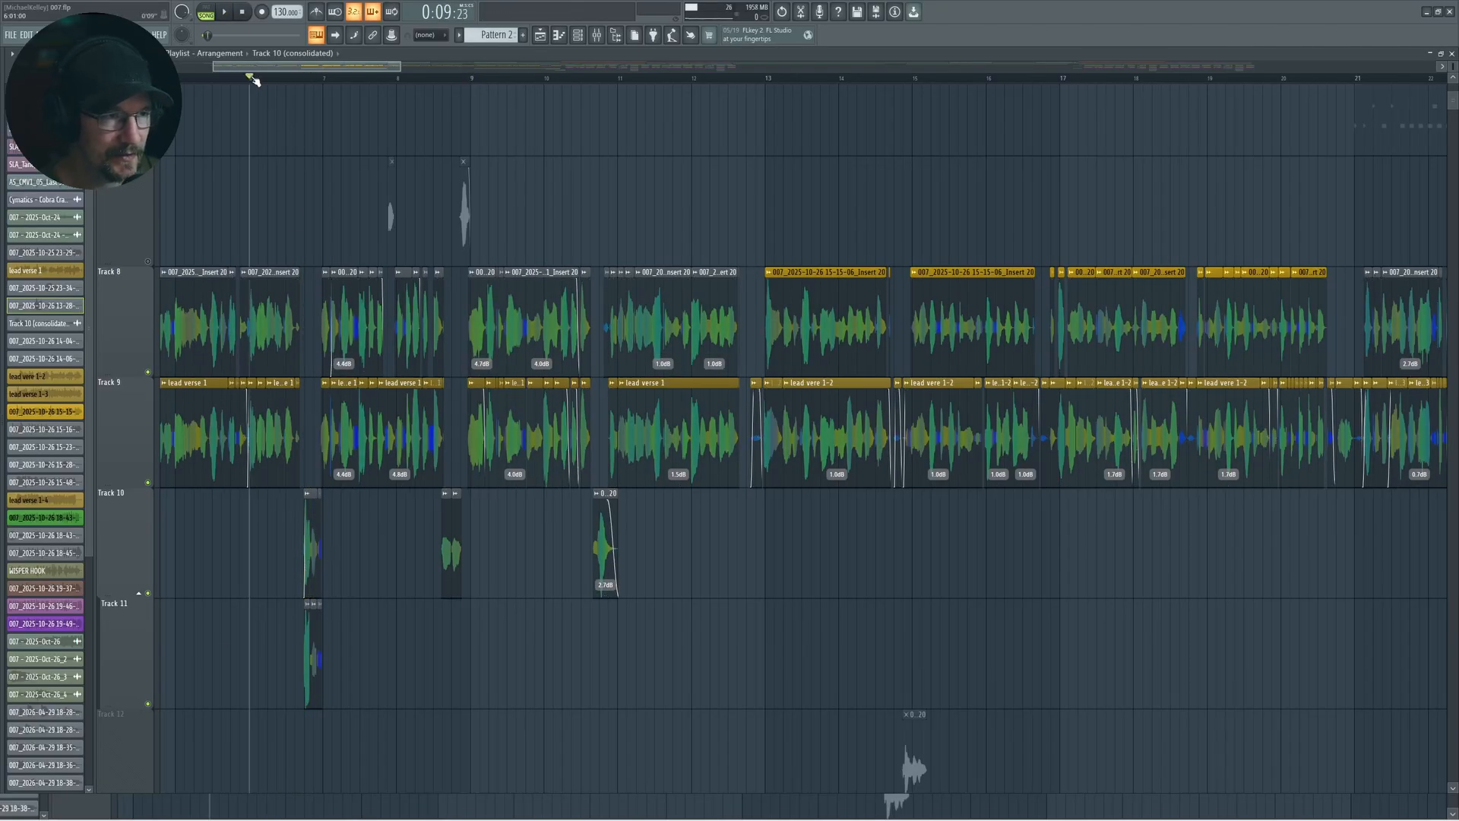
{"action": "key", "text": "space"}
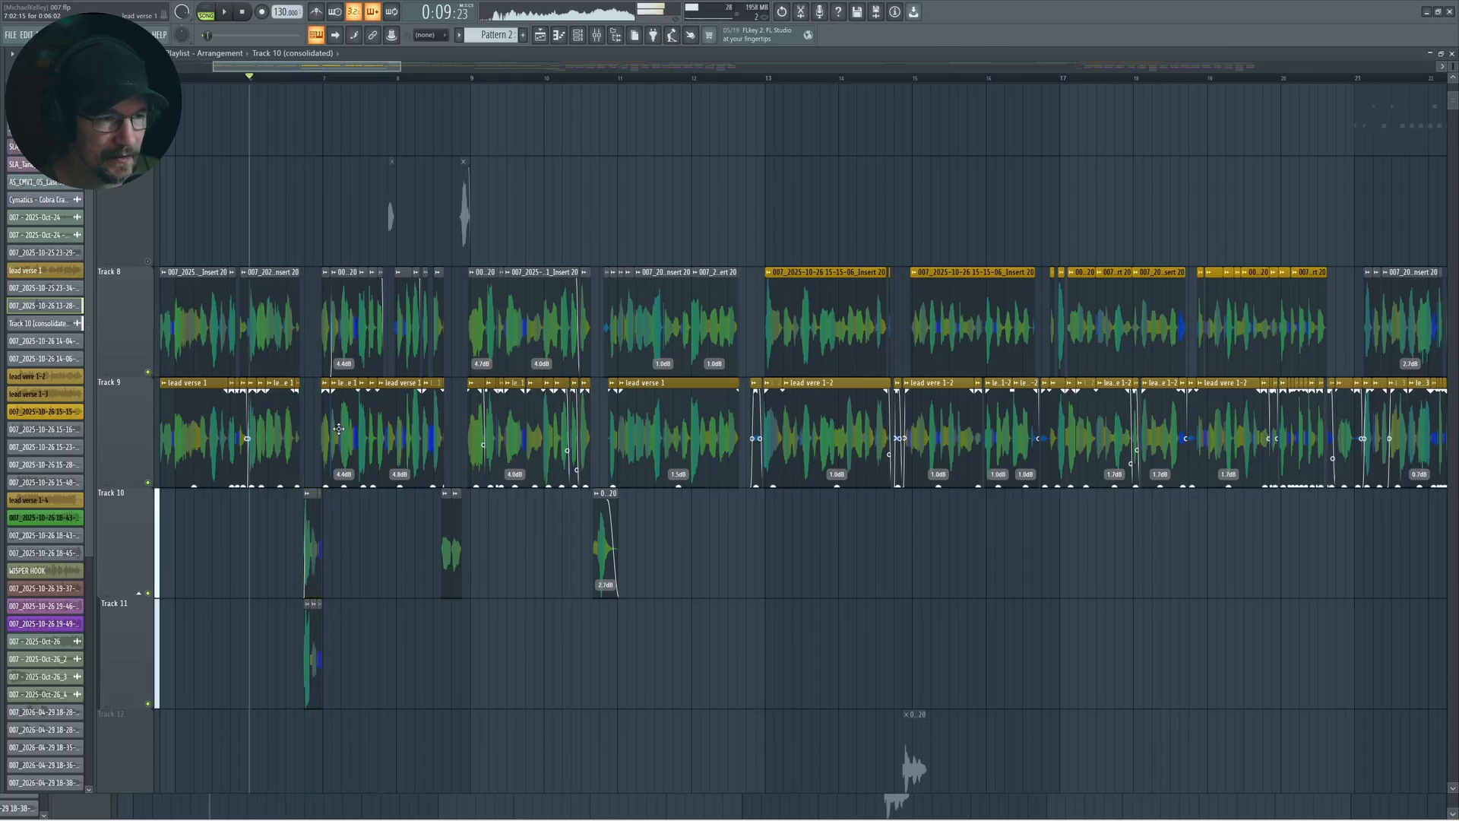
{"action": "left_click_drag", "start_coordinate": [324, 418], "coordinate": [425, 430]}
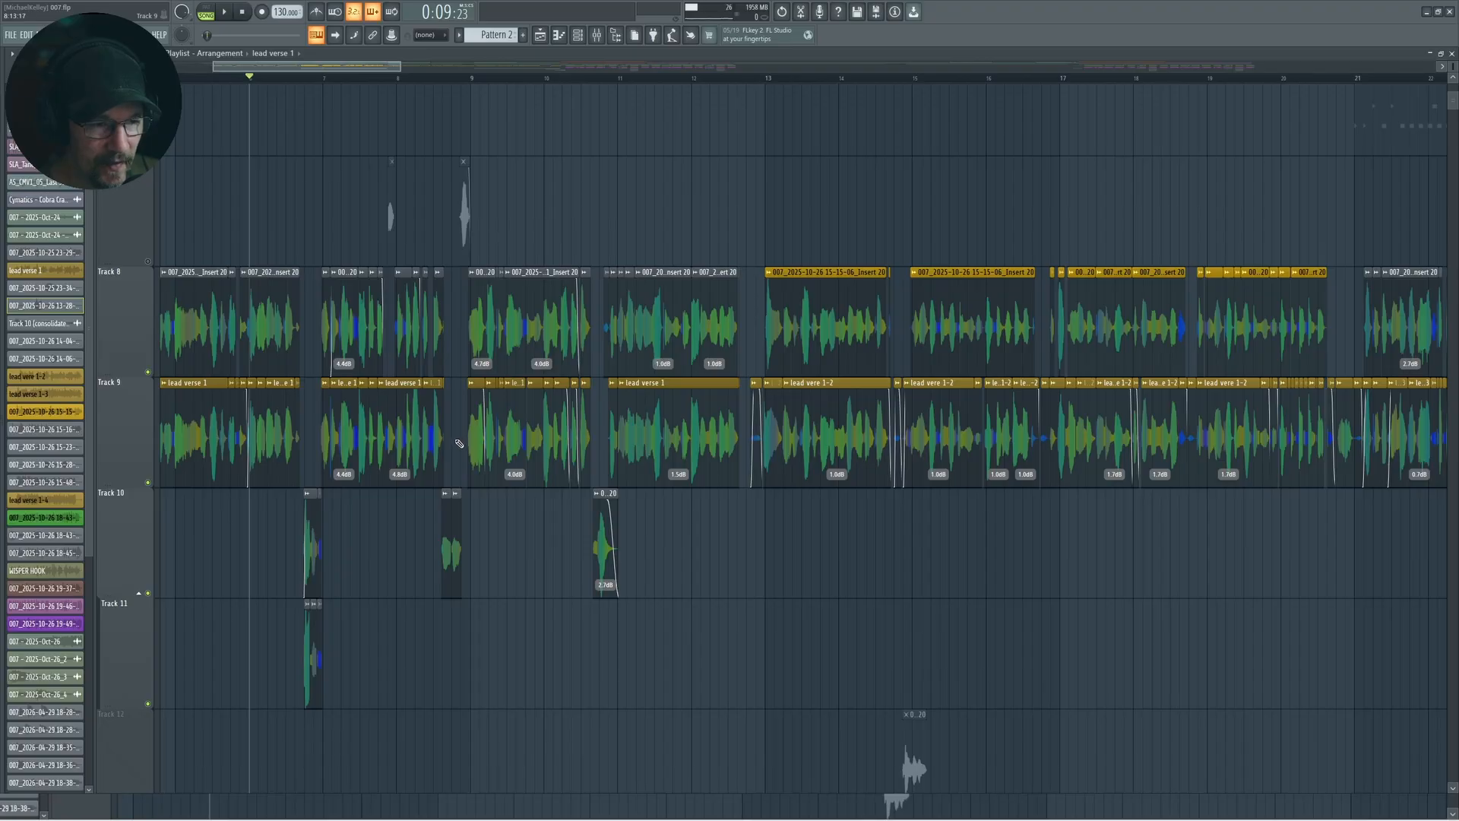
- Audition the short Track 10 layer just before bar 9 by itself and together with the lead tracks from bar 8
{"action": "left_click", "coordinate": [453, 76]}
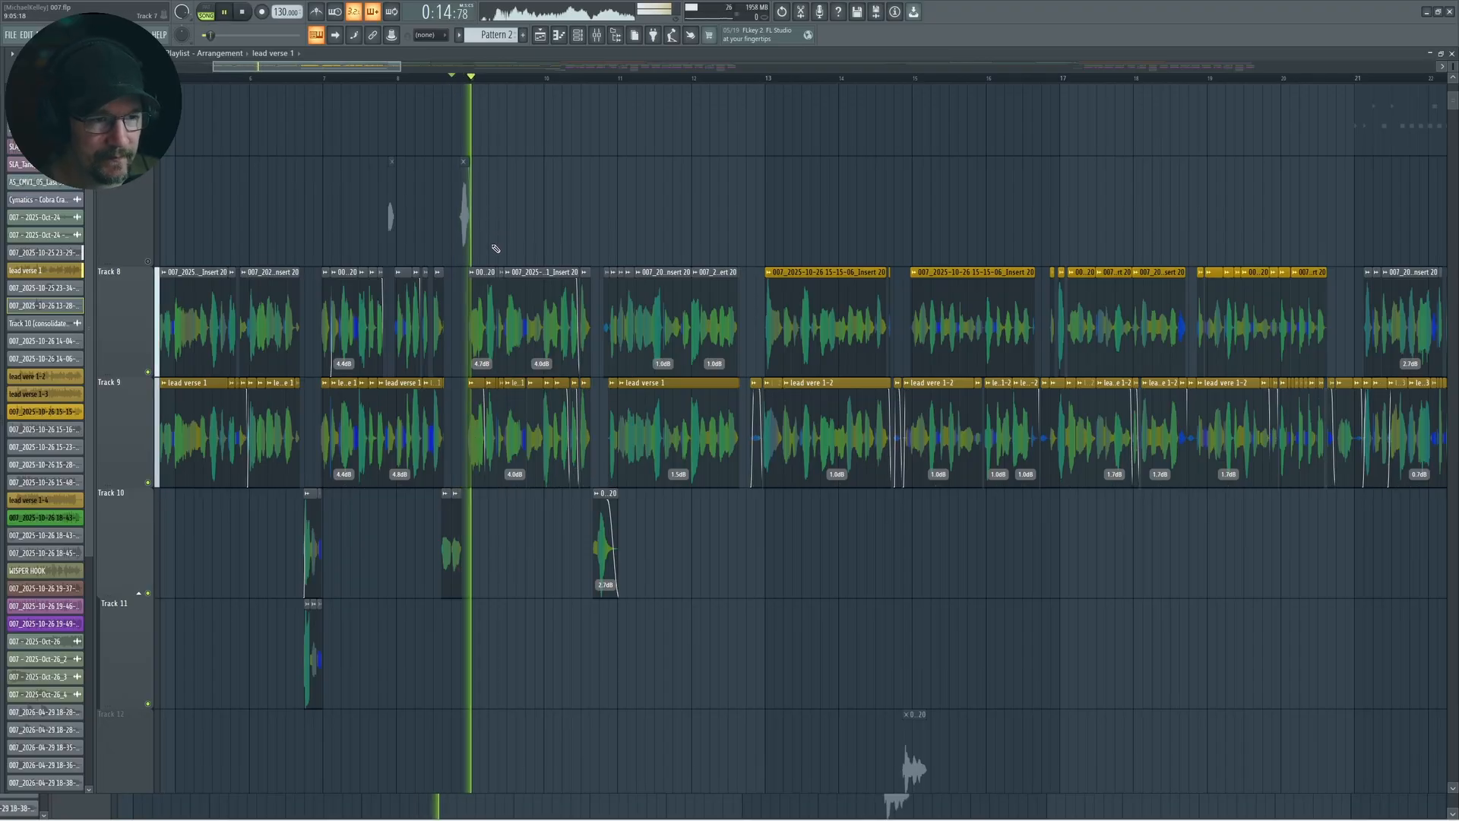
{"action": "key", "text": "space"}
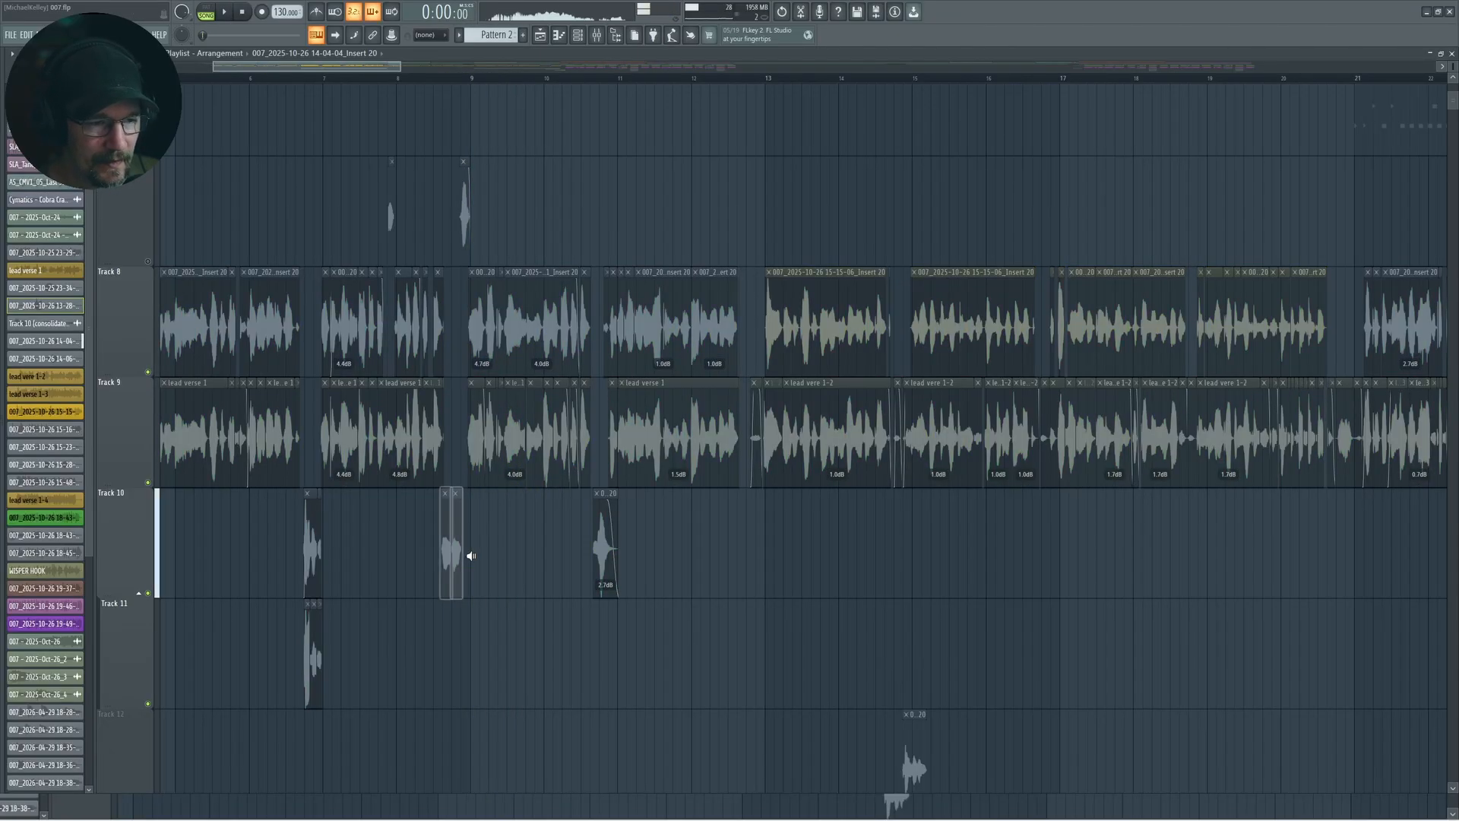
{"action": "key", "text": "space"}
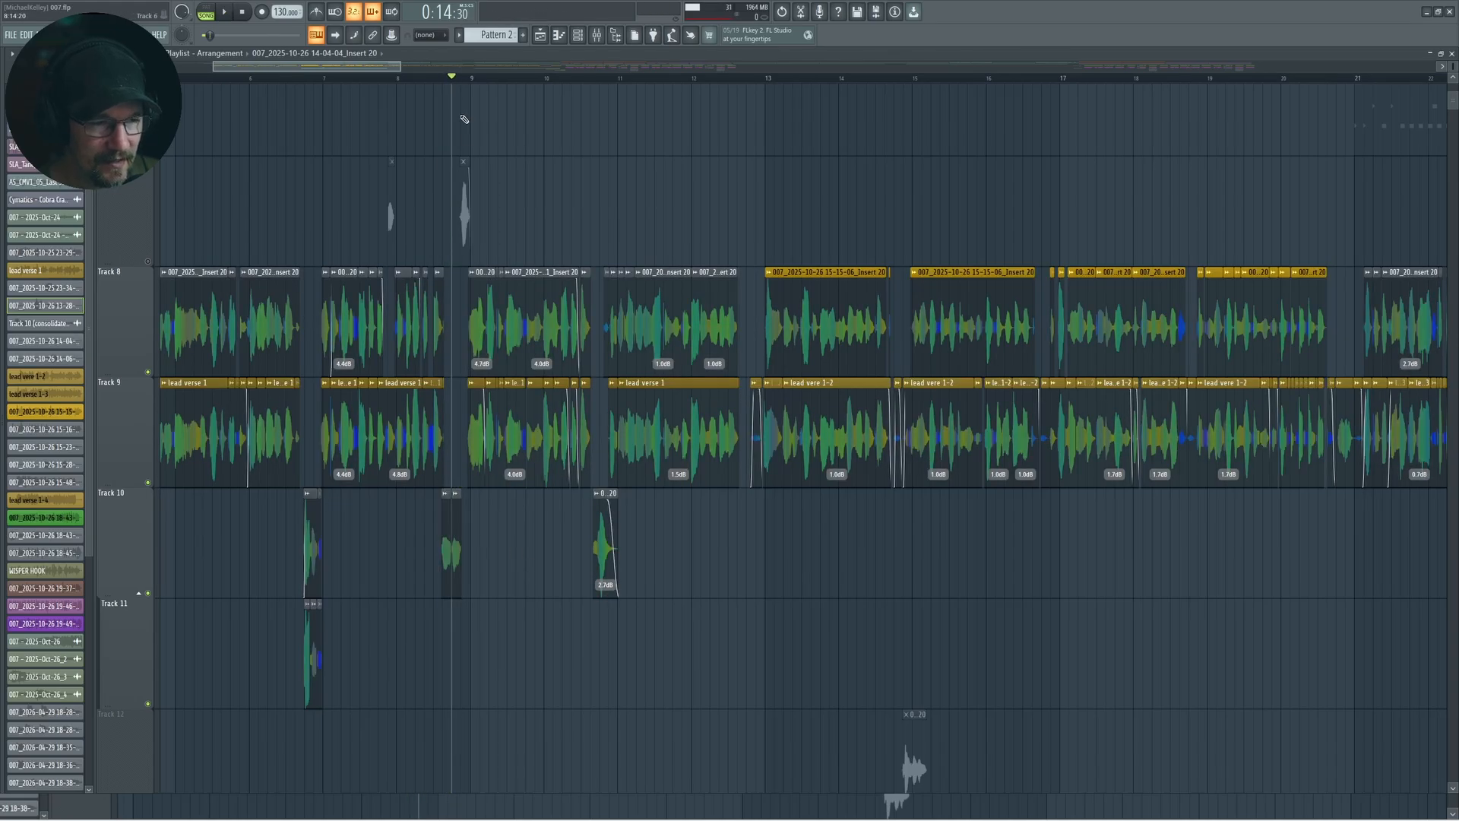
{"action": "left_click", "coordinate": [396, 78]}
{"action": "key", "text": "space"}
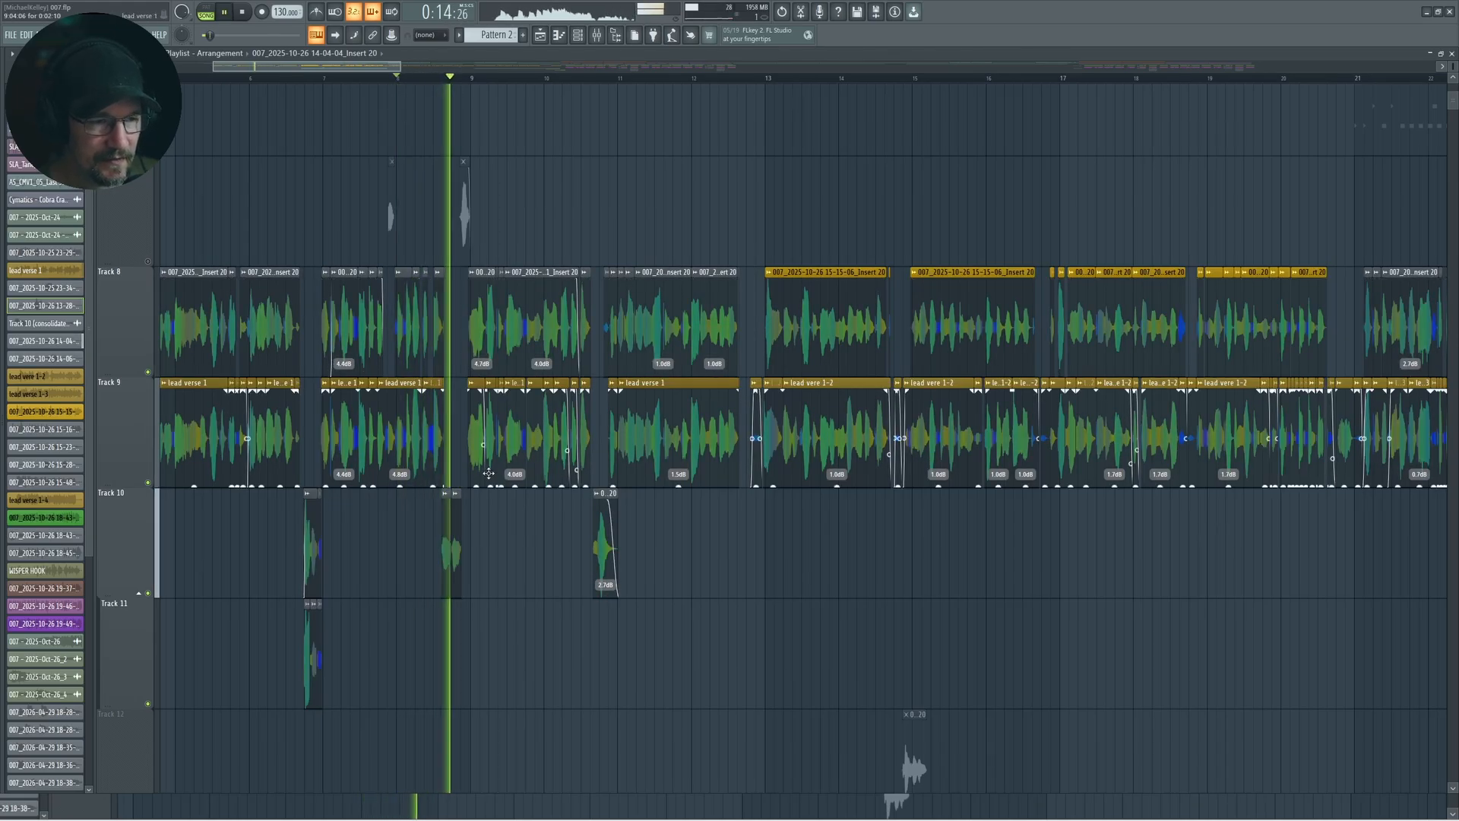
{"action": "key", "text": "space"}
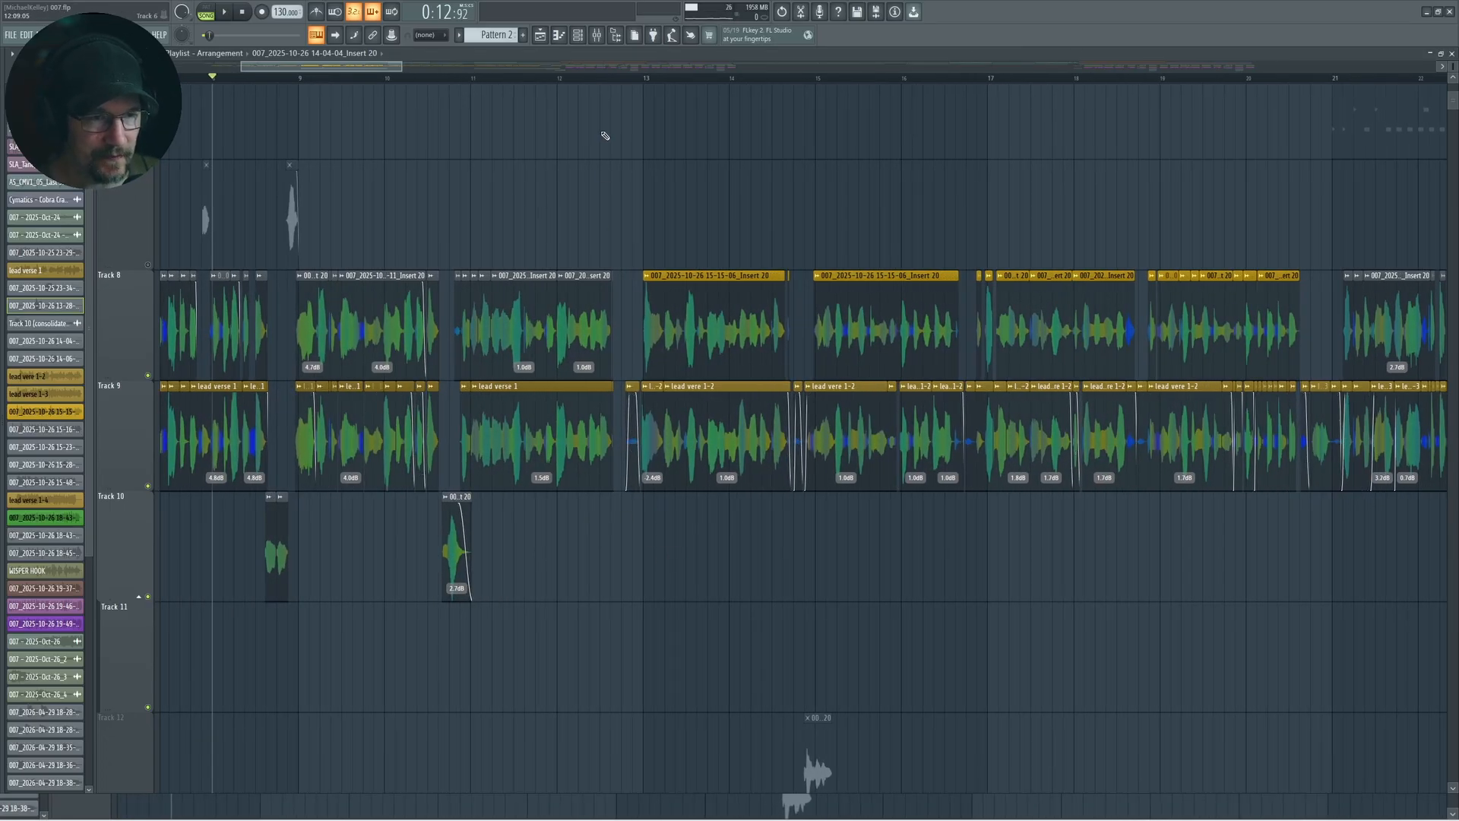
- Play the transition into bar 13, move the short breath clip before it on Track 9 slightly earlier, and replay it
{"action": "left_click", "coordinate": [610, 77]}
{"action": "key", "text": "space"}
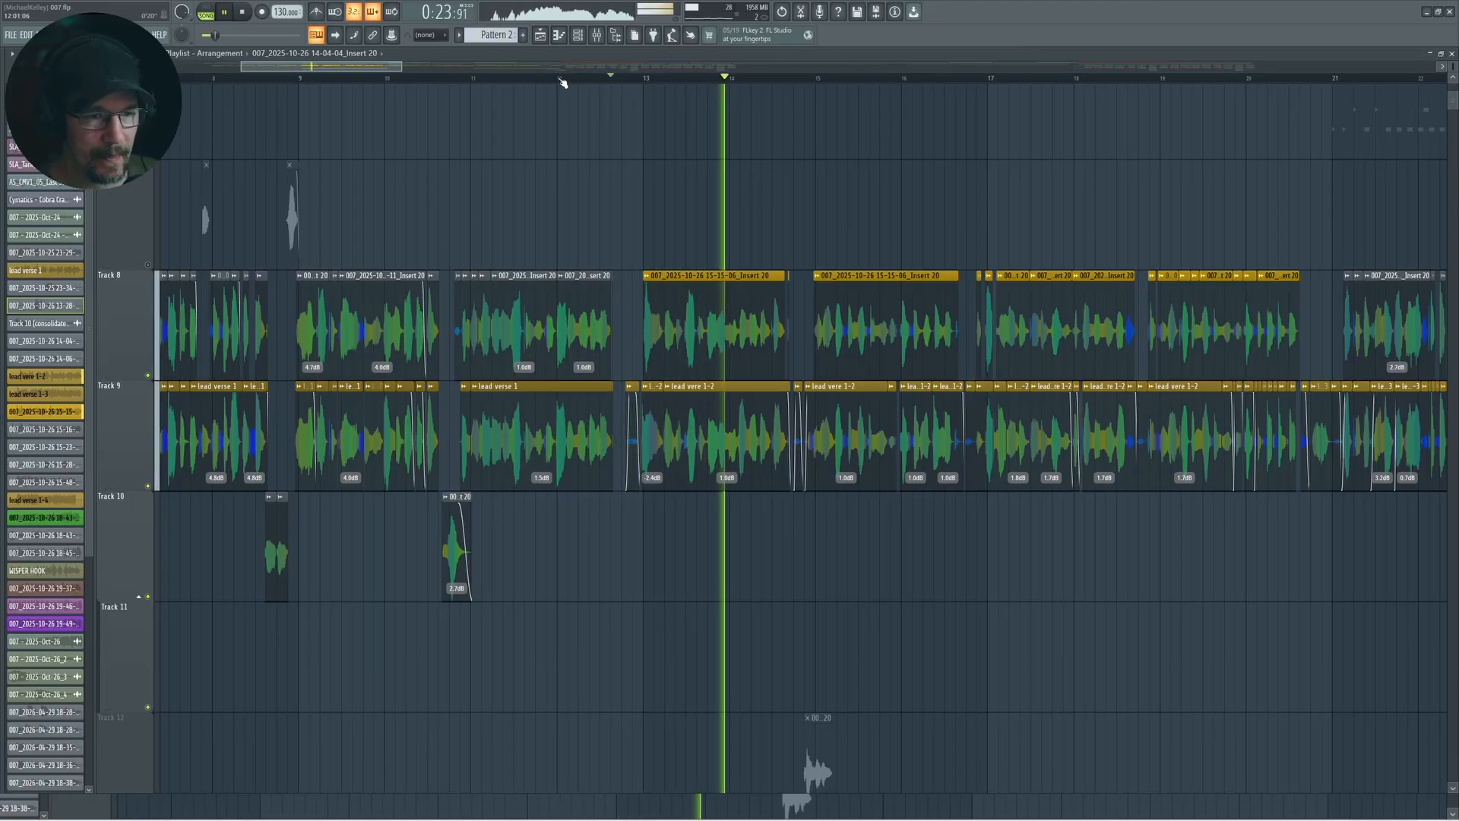
{"action": "key", "text": "space"}
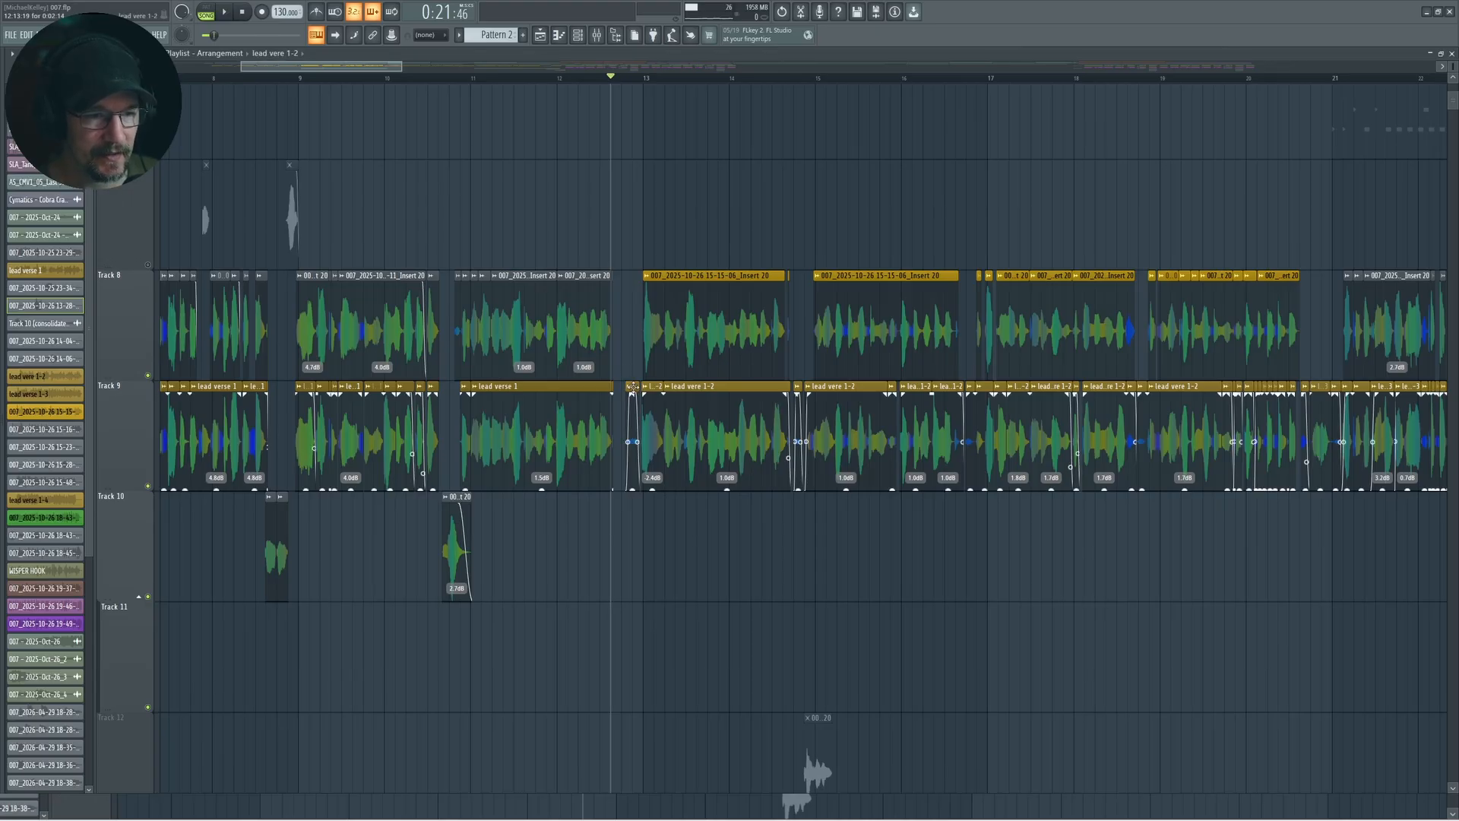
{"action": "left_click_drag", "start_coordinate": [633, 387], "coordinate": [629, 386]}
{"action": "key", "text": "space"}
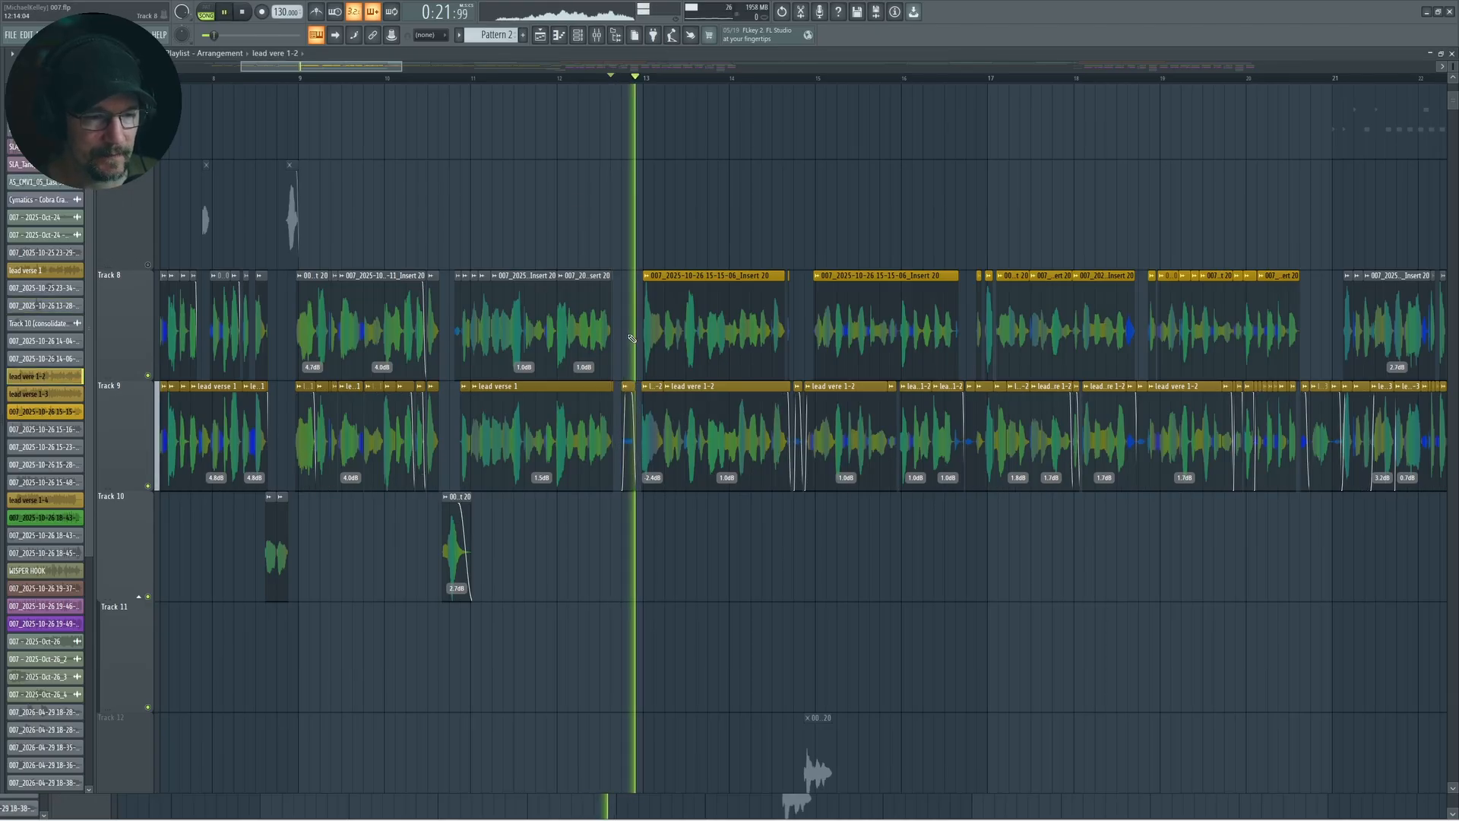
{"action": "key", "text": "space"}
- Unmute the remaining playlist tracks and play the vocal transition in the full mix from bar 11
{"action": "left_click", "coordinate": [481, 79]}
{"action": "left_click", "coordinate": [596, 35]}
{"action": "key", "text": "F9"}
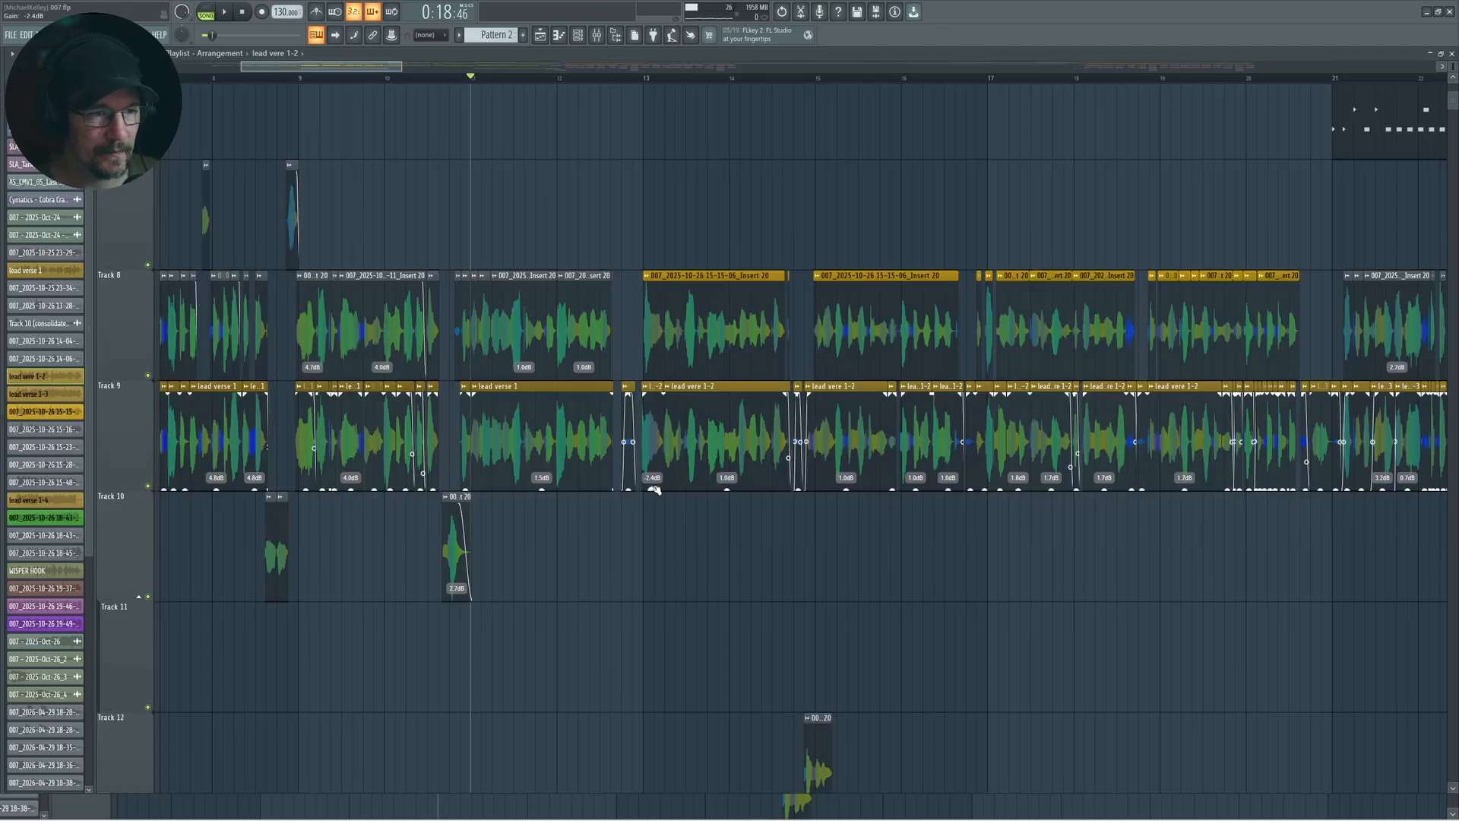
{"action": "key", "text": "space"}
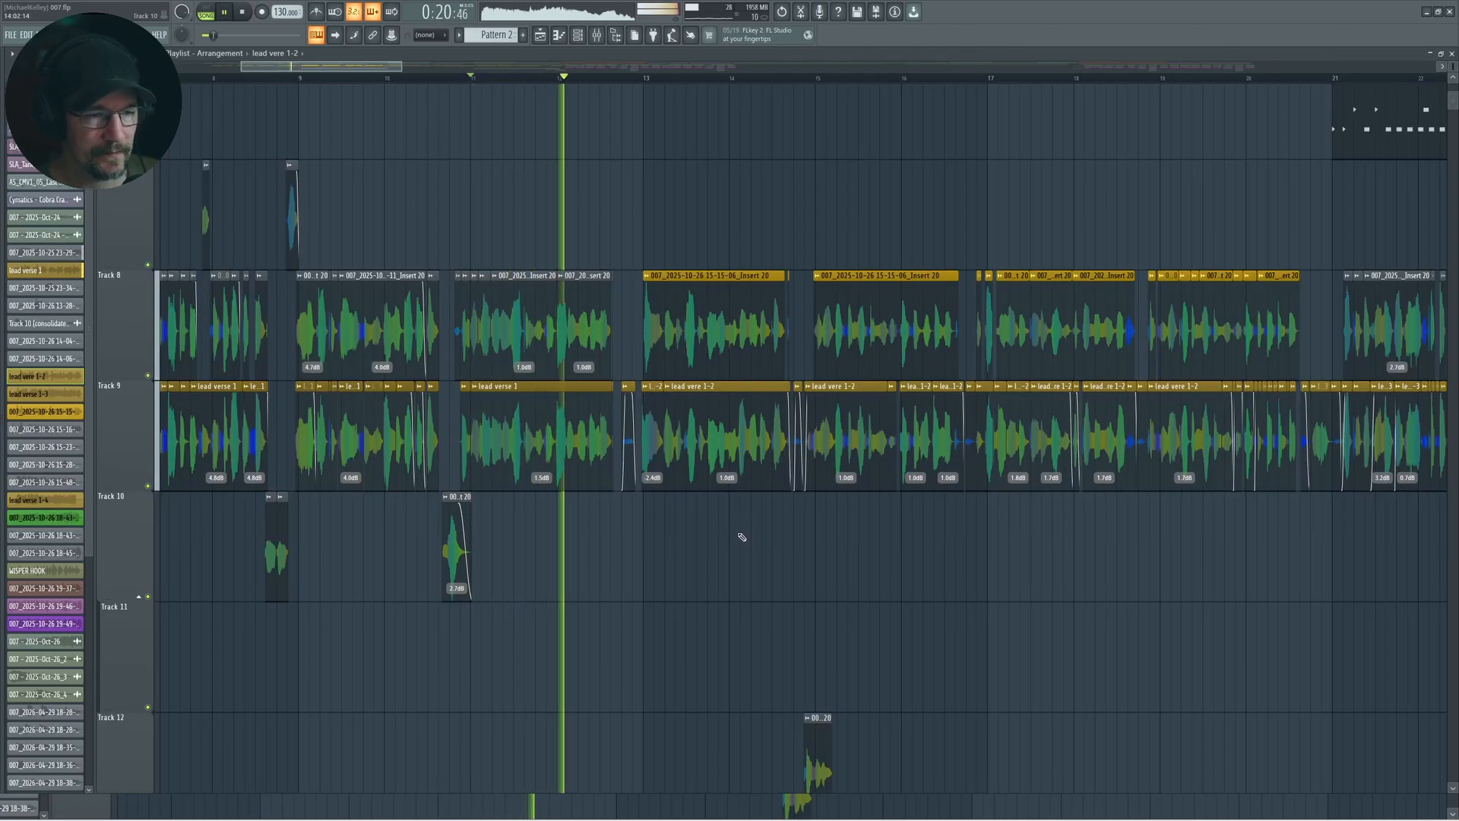
{"action": "key", "text": "space"}
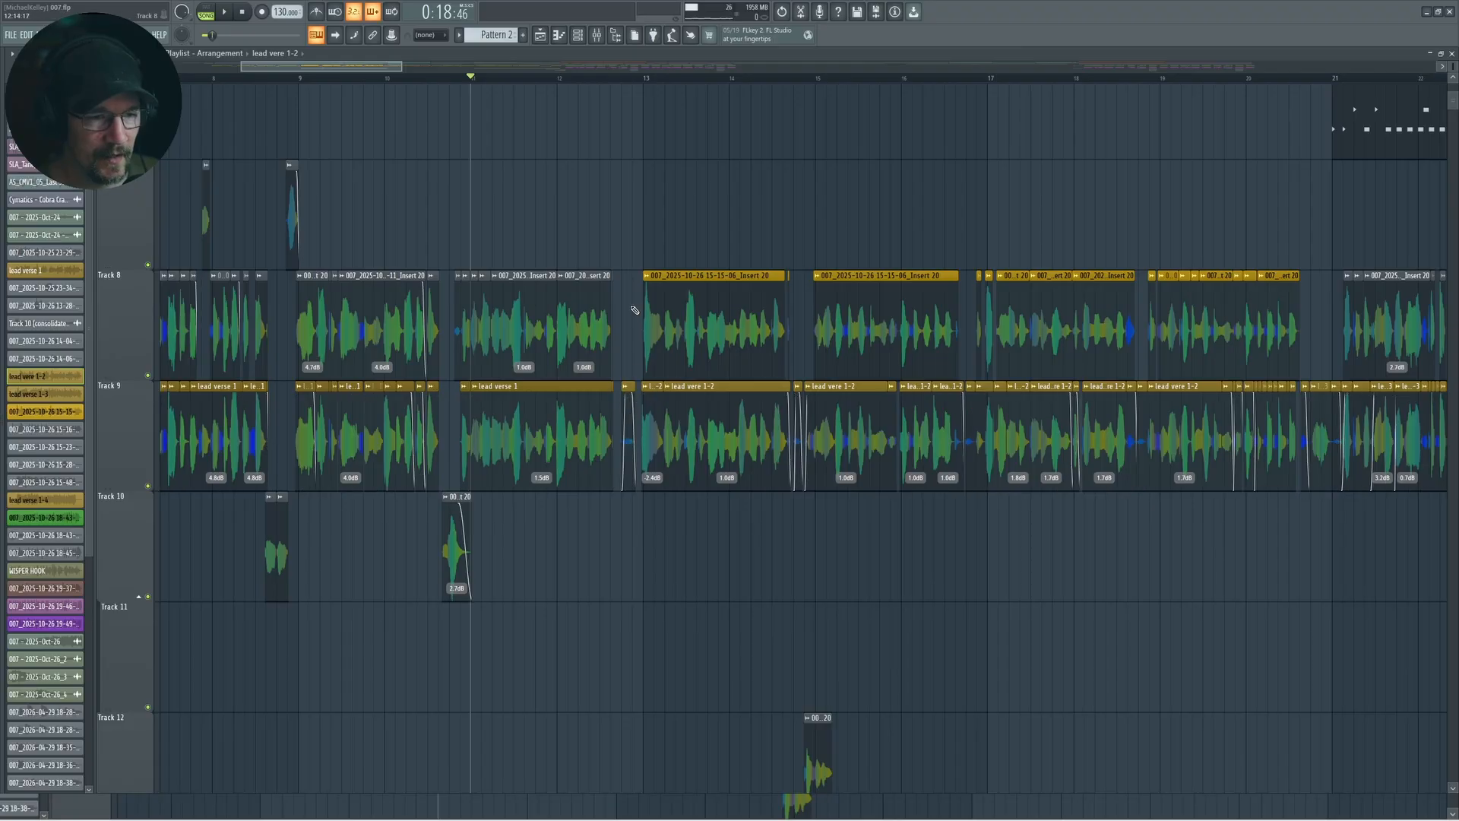
{"action": "key", "text": "space"}
- Inspect the lead verse 1-3 breath clips and their fades around bar 21 on Track 9
{"action": "scroll", "coordinate": [844, 570], "scroll_direction": "up", "scroll_amount": 3}
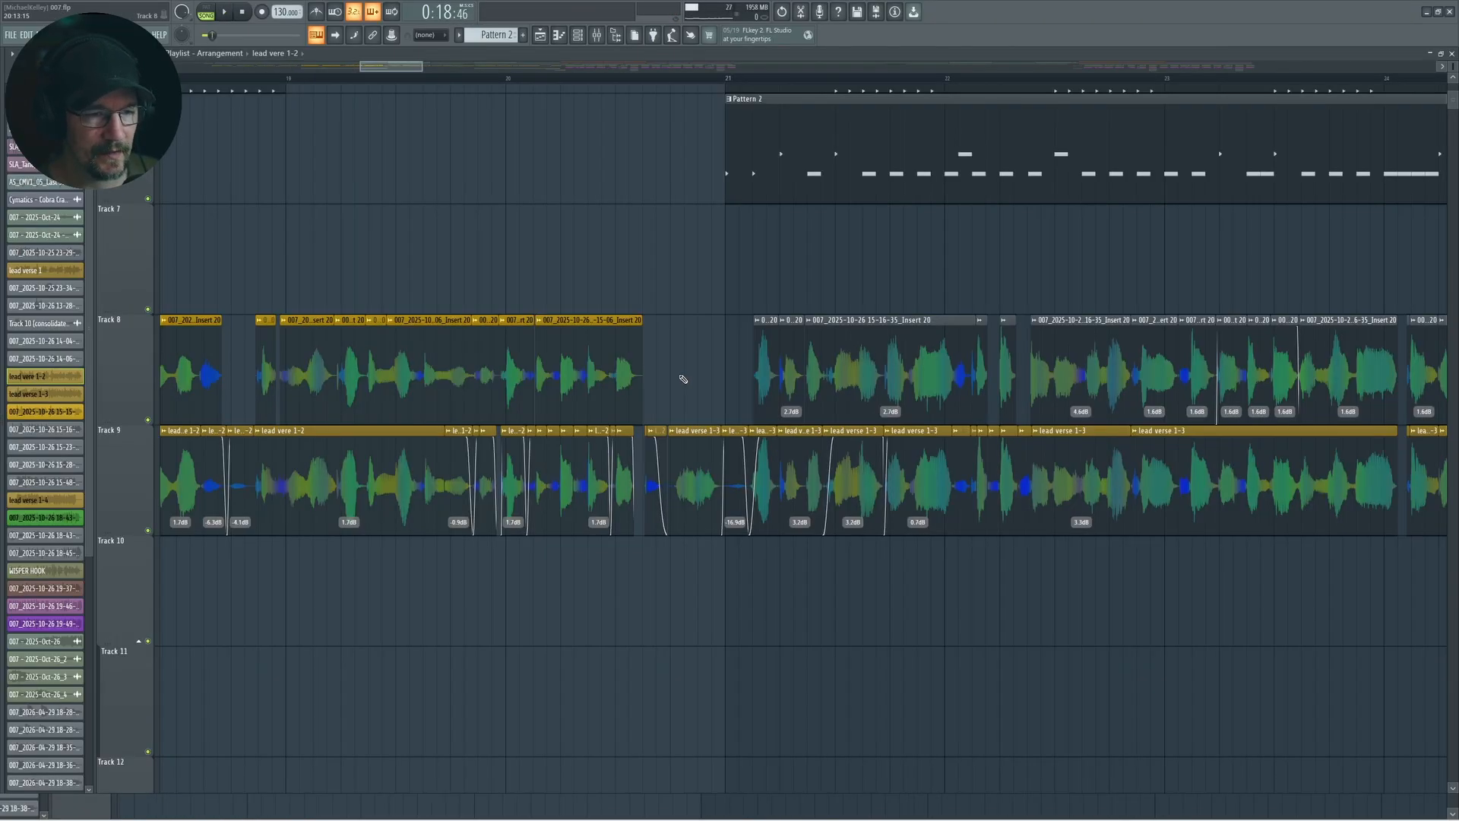
{"action": "left_click", "coordinate": [673, 504]}
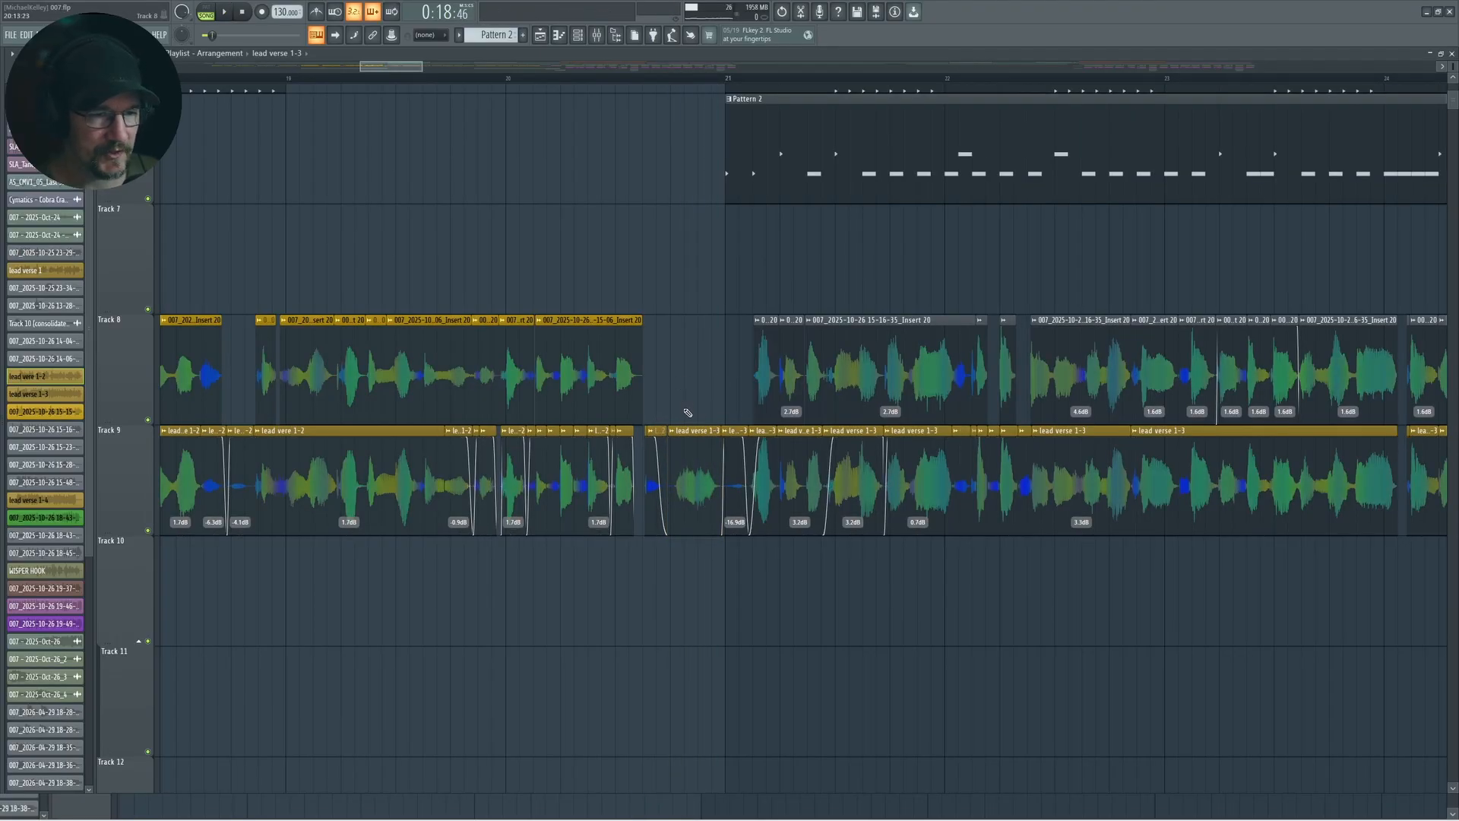
{"action": "mouse_move", "coordinate": [738, 506]}
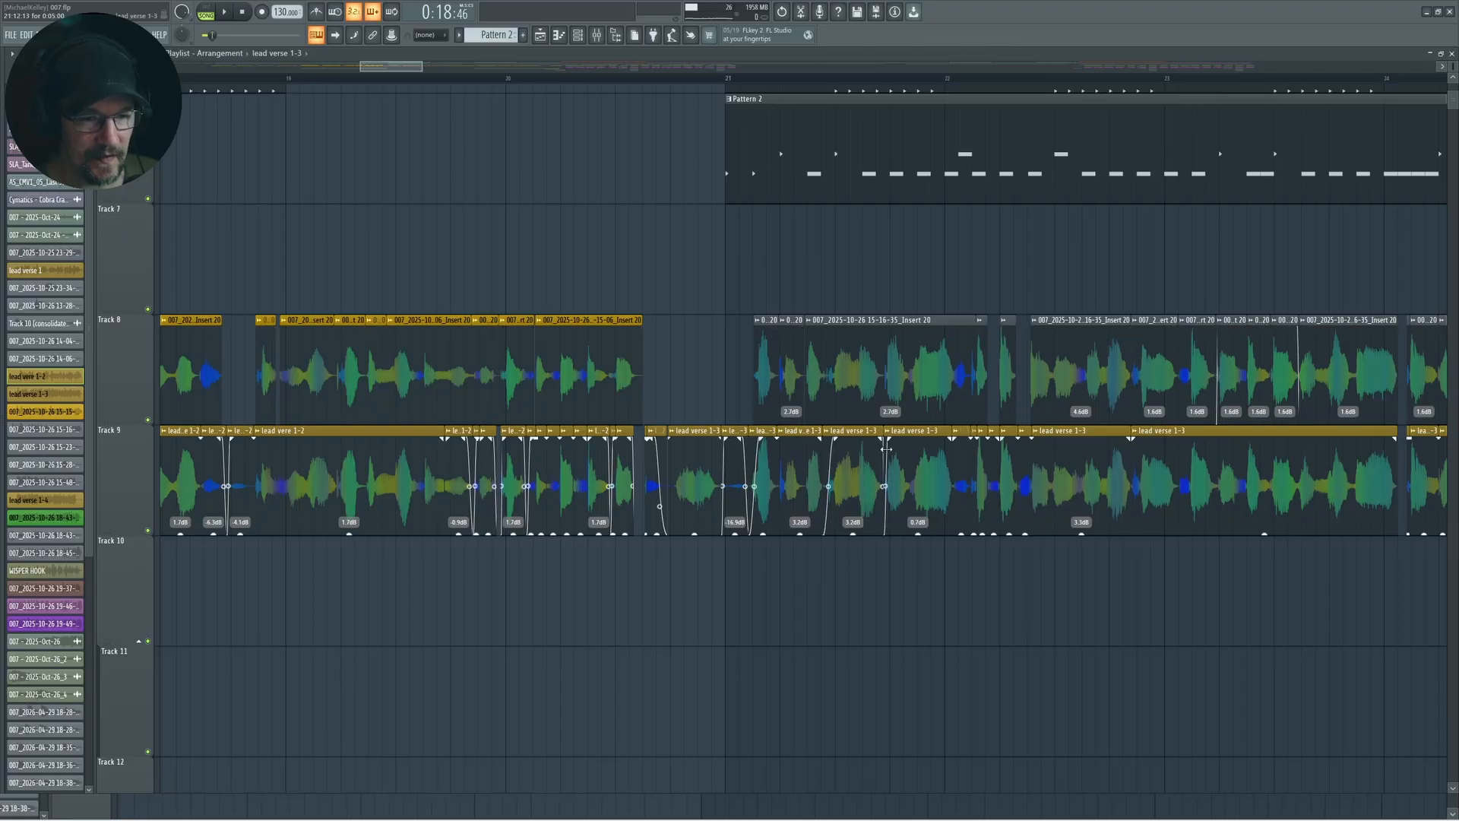
{"action": "left_click_drag", "start_coordinate": [942, 586], "coordinate": [811, 575]}
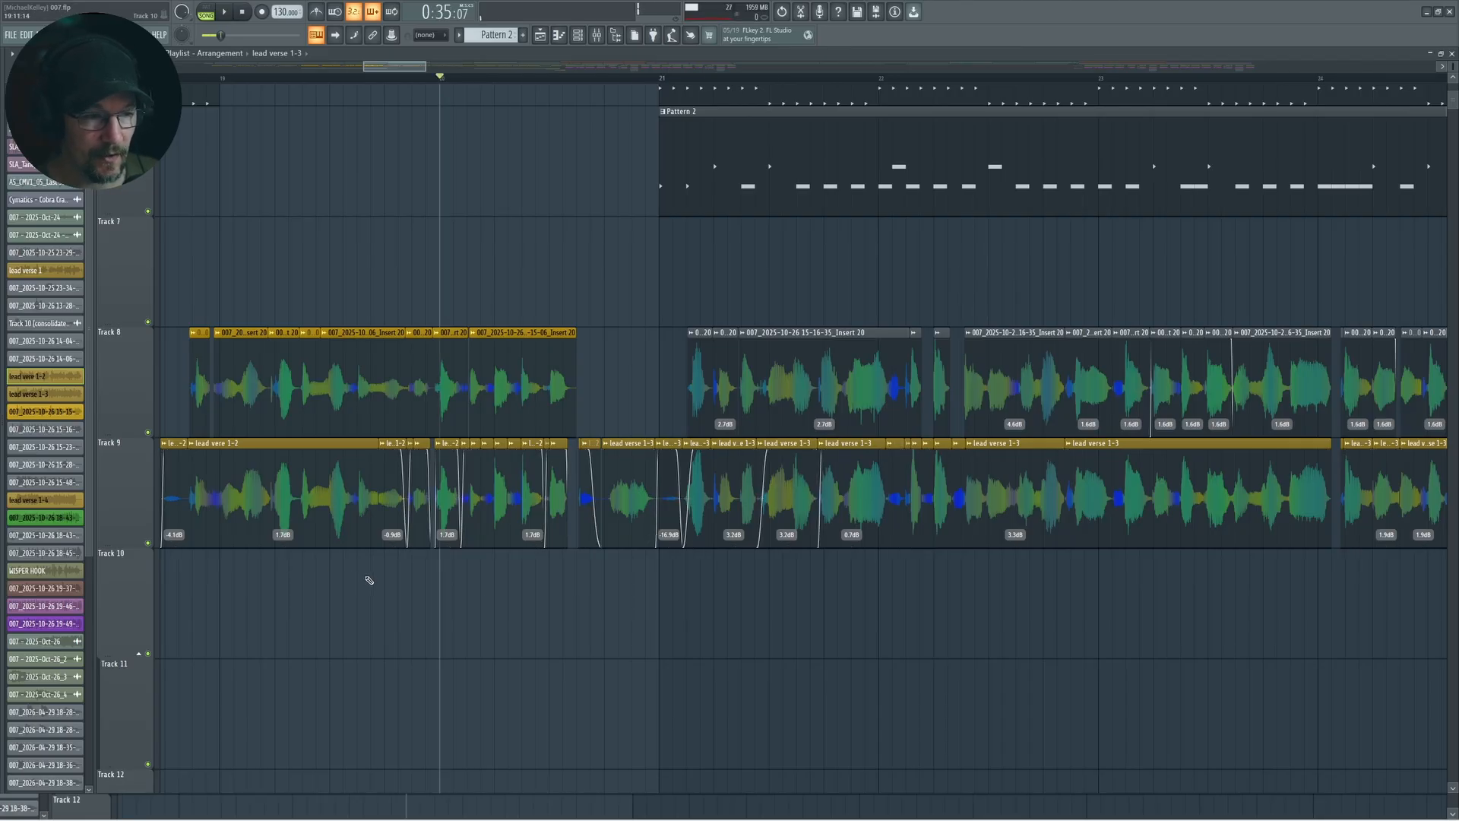
- Compare the per-clip gains and crossfades of the lead verse 1-3 slices on Track 9 with the Track 8 clips
{"action": "scroll", "coordinate": [368, 580], "scroll_direction": "down", "scroll_amount": 3}
{"action": "left_click_drag", "start_coordinate": [674, 619], "coordinate": [500, 640]}
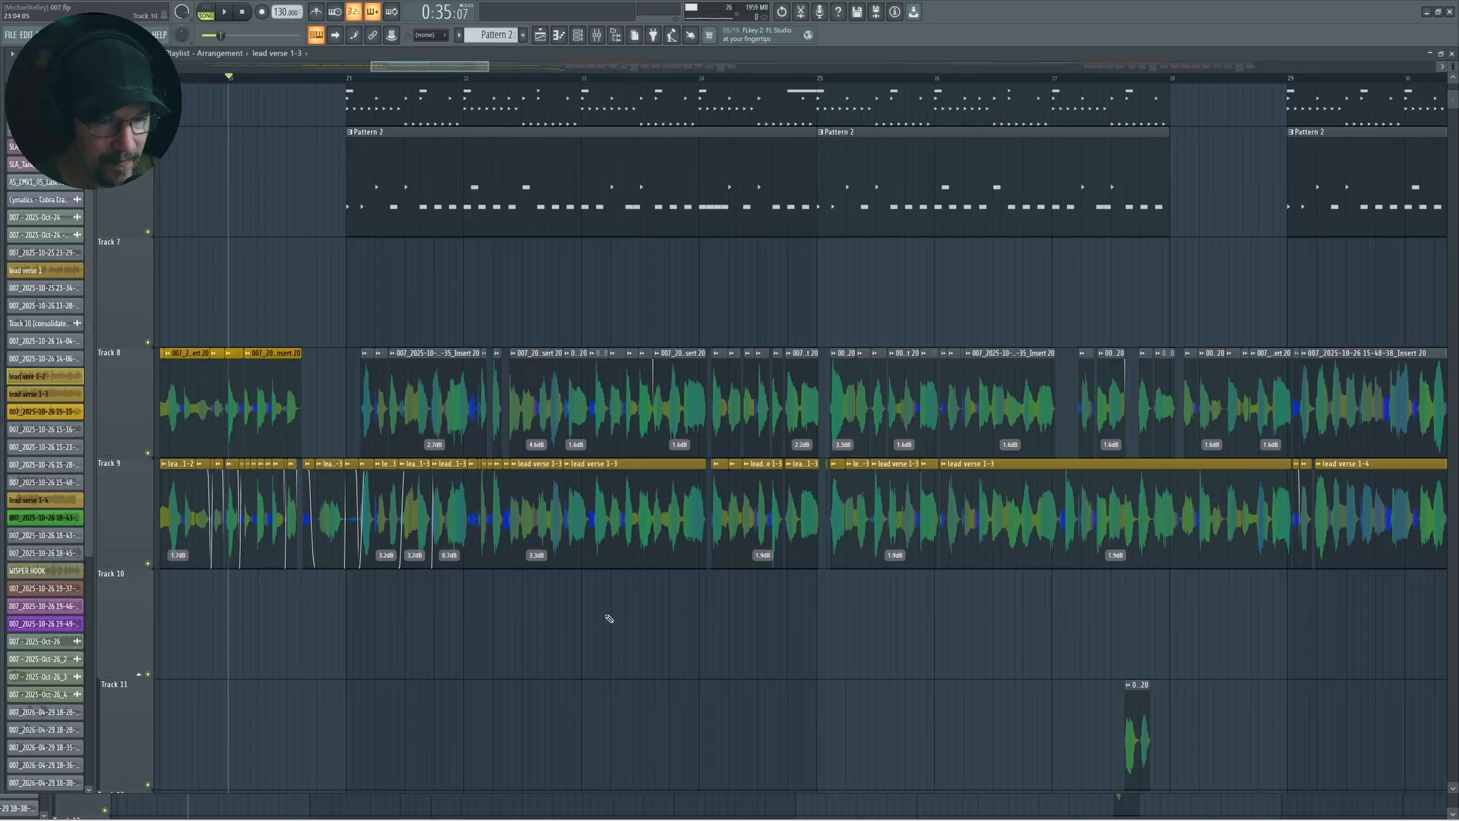
{"action": "scroll", "coordinate": [908, 719], "scroll_direction": "down", "scroll_amount": 6}
{"action": "scroll", "coordinate": [342, 674], "scroll_direction": "up", "scroll_amount": 5}
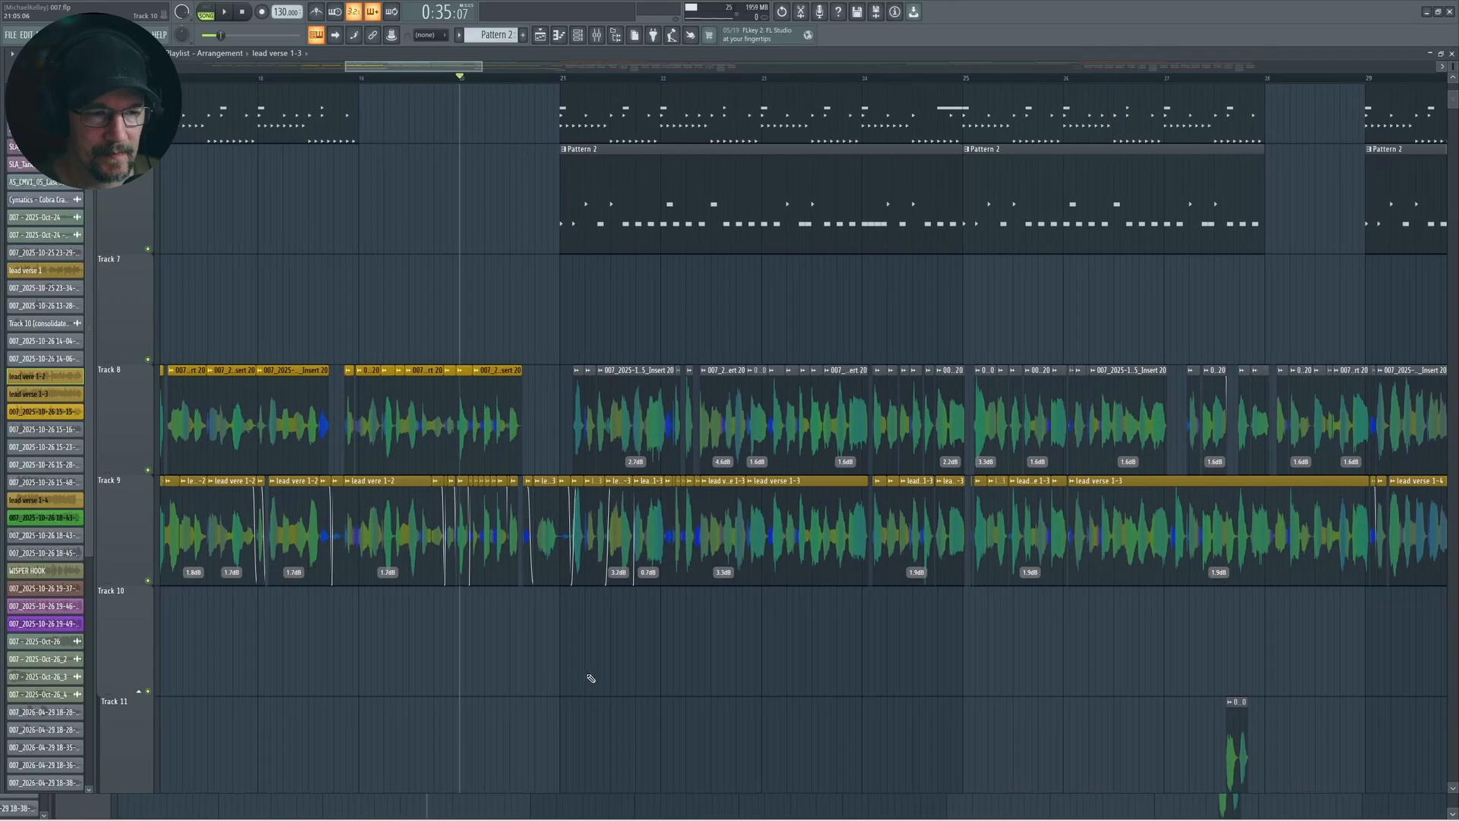
{"action": "scroll", "coordinate": [629, 677], "scroll_direction": "up", "scroll_amount": 8}
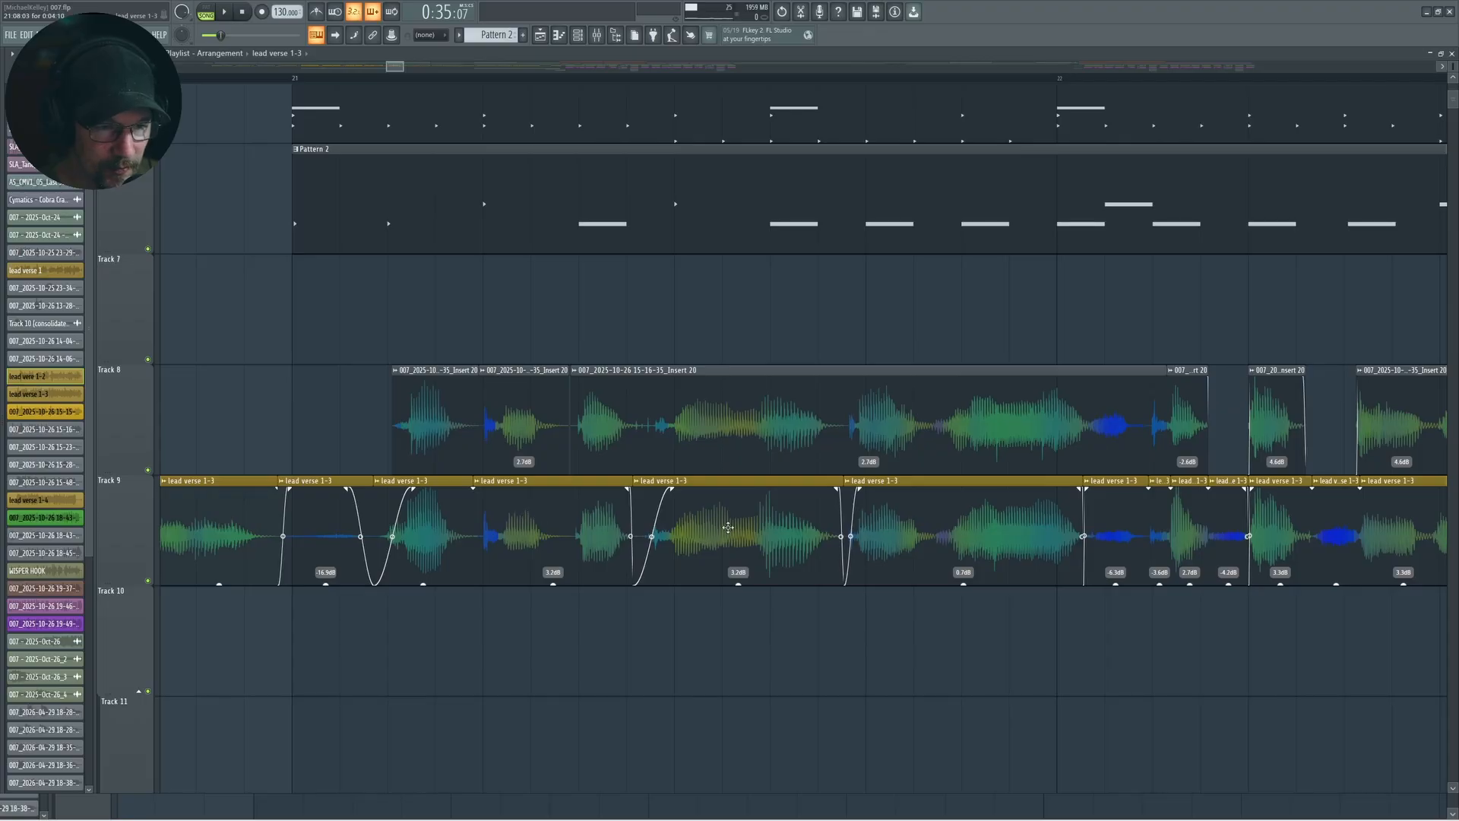
{"action": "left_click_drag", "start_coordinate": [684, 618], "coordinate": [593, 639]}
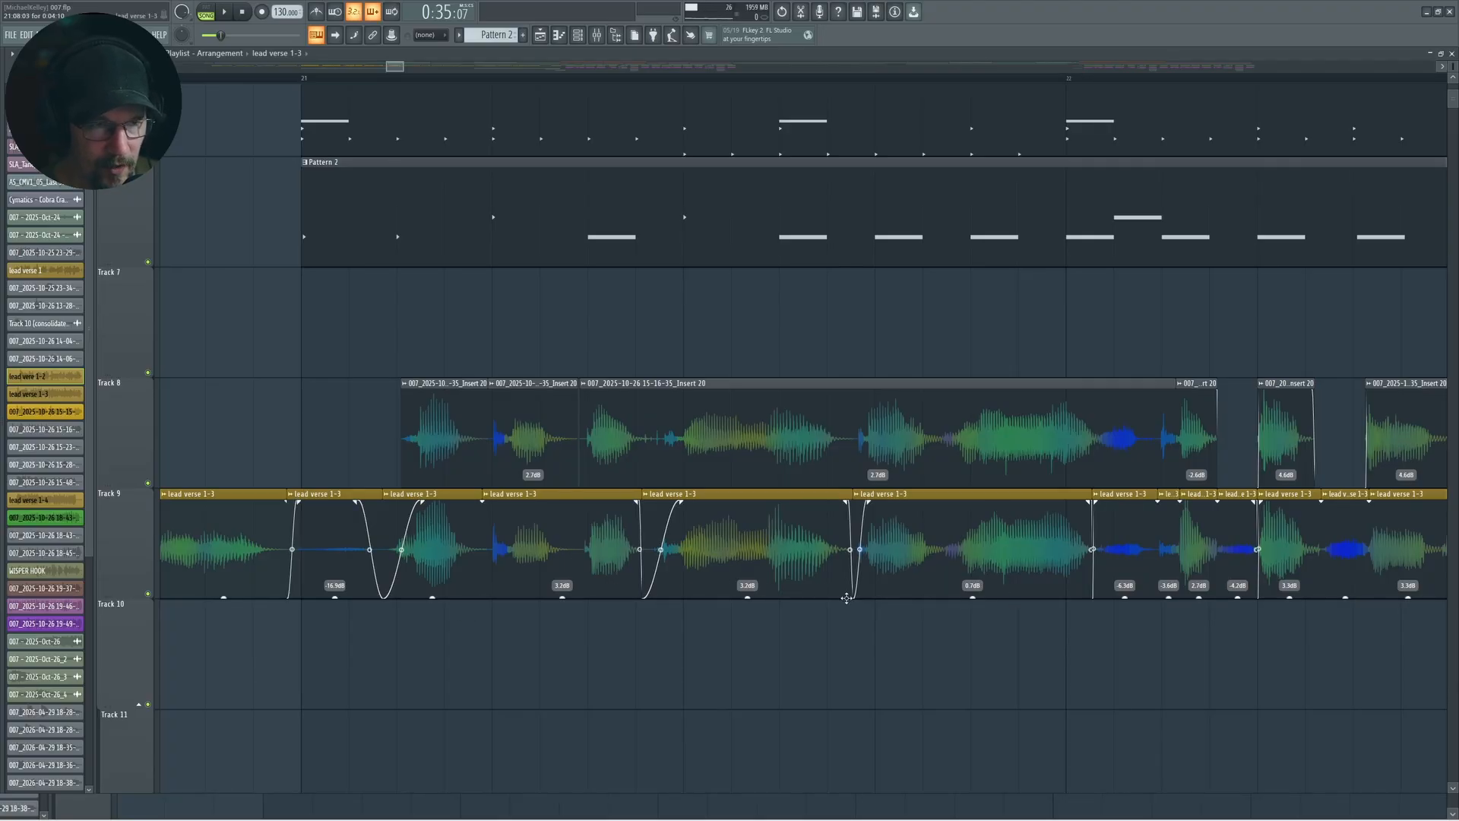
{"action": "scroll", "coordinate": [882, 612], "scroll_direction": "down", "scroll_amount": 4}
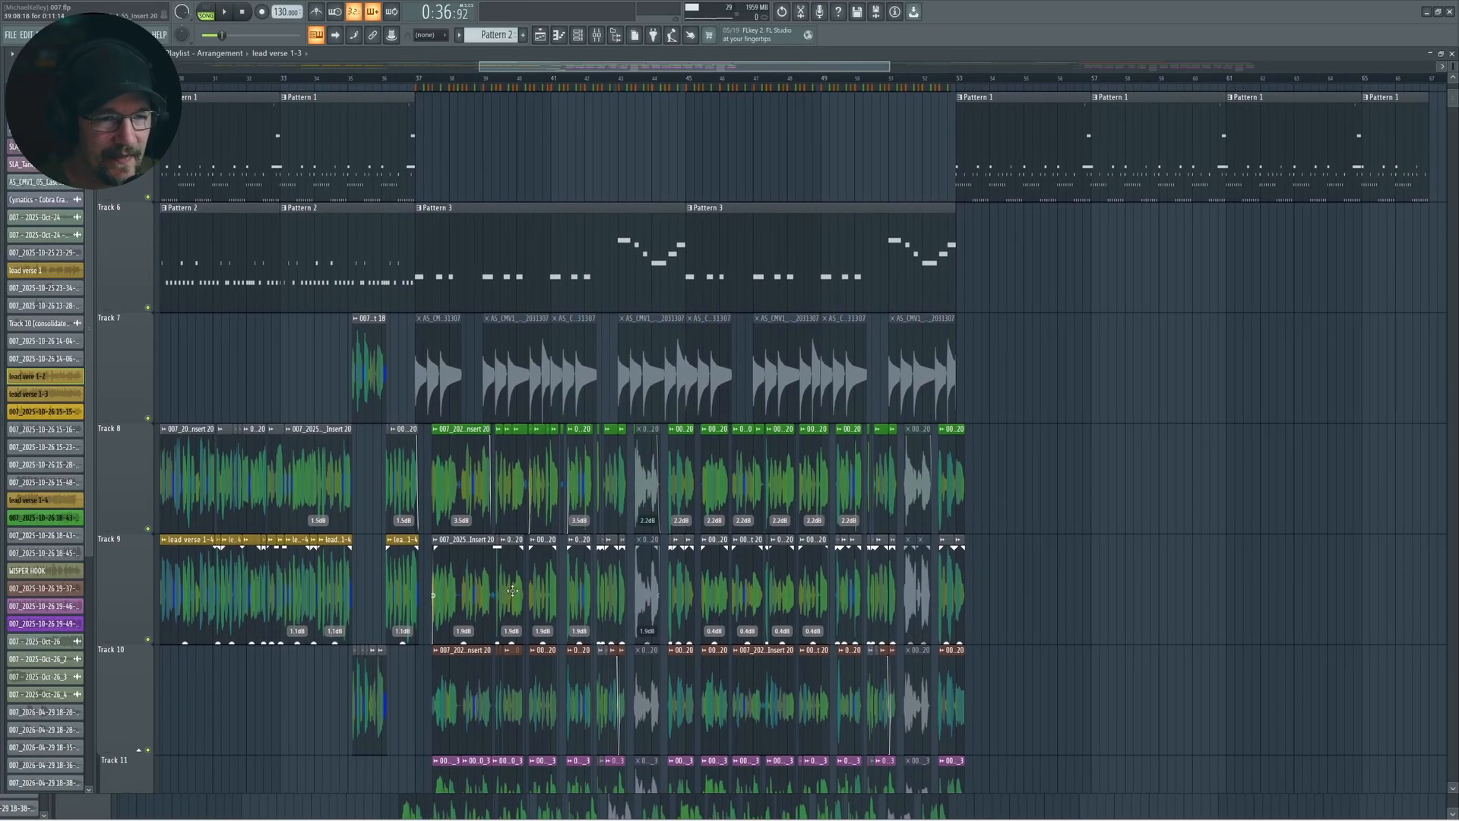
- Play the end of the lead verse from bar 36 and survey the whole verse arrangement on Tracks 8 to 12
{"action": "left_click", "coordinate": [382, 80]}
{"action": "key", "text": "space"}
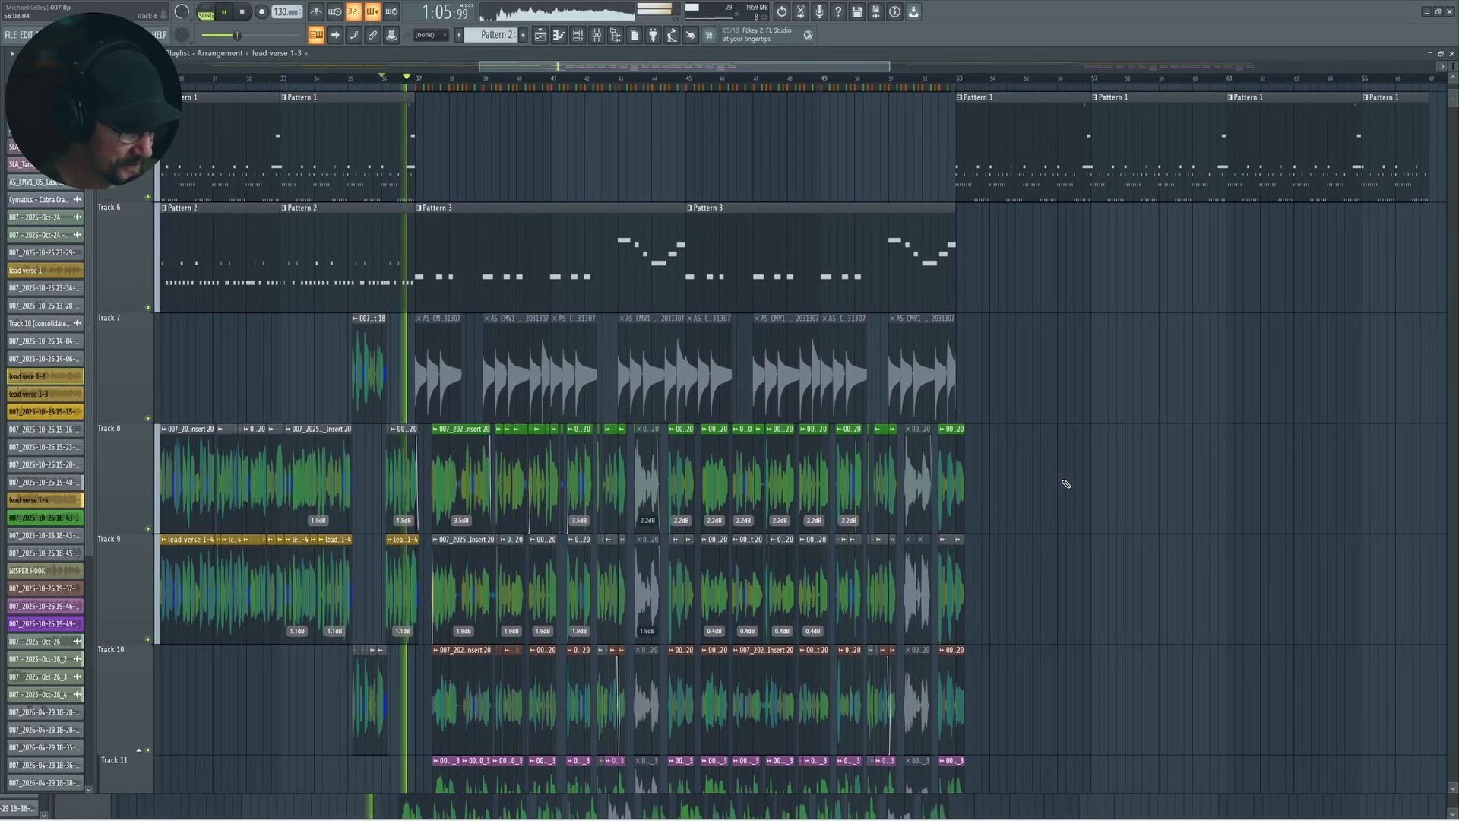
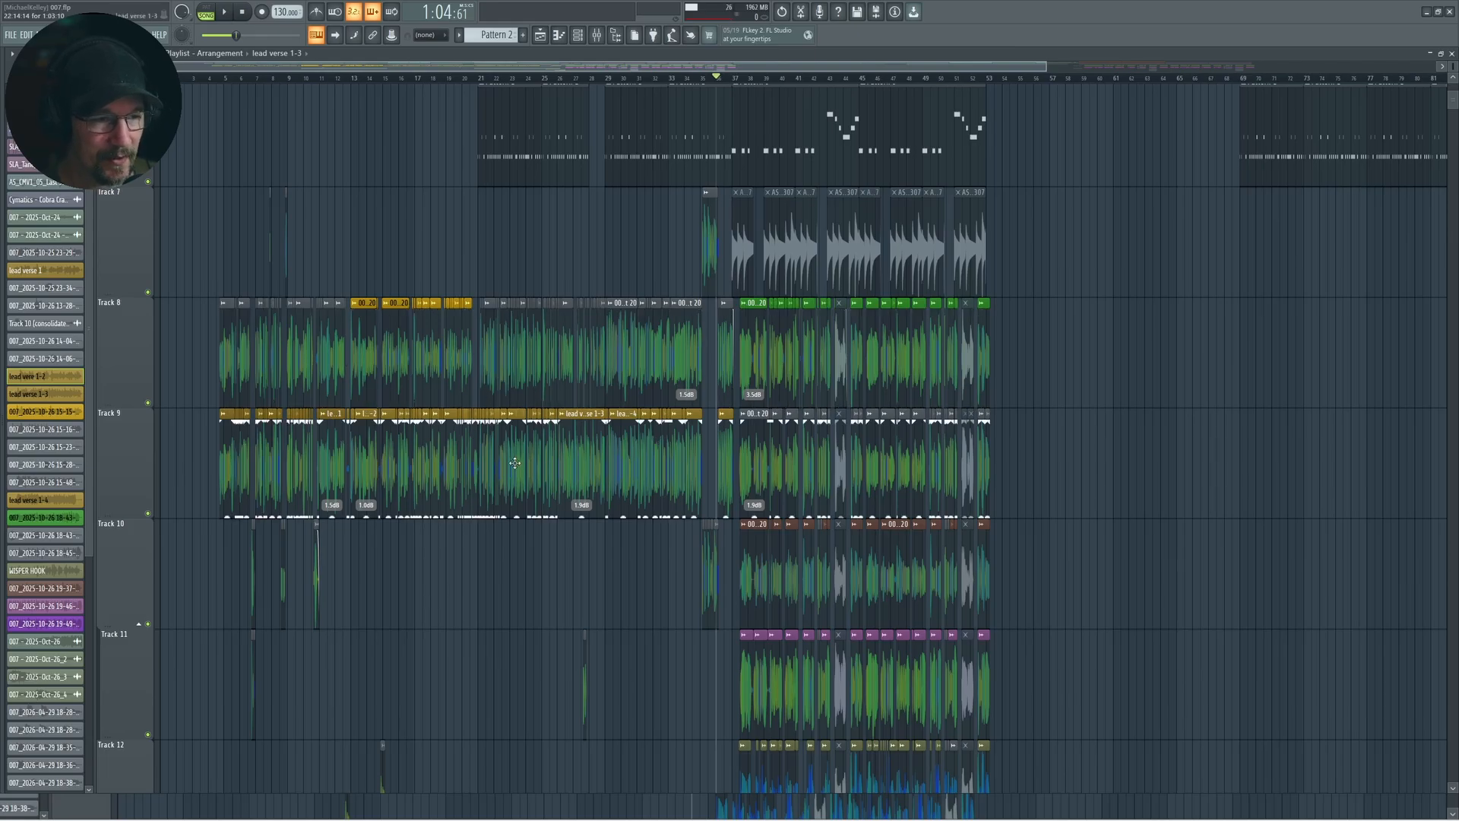
{"action": "scroll", "coordinate": [515, 462], "scroll_direction": "up", "scroll_amount": 5}
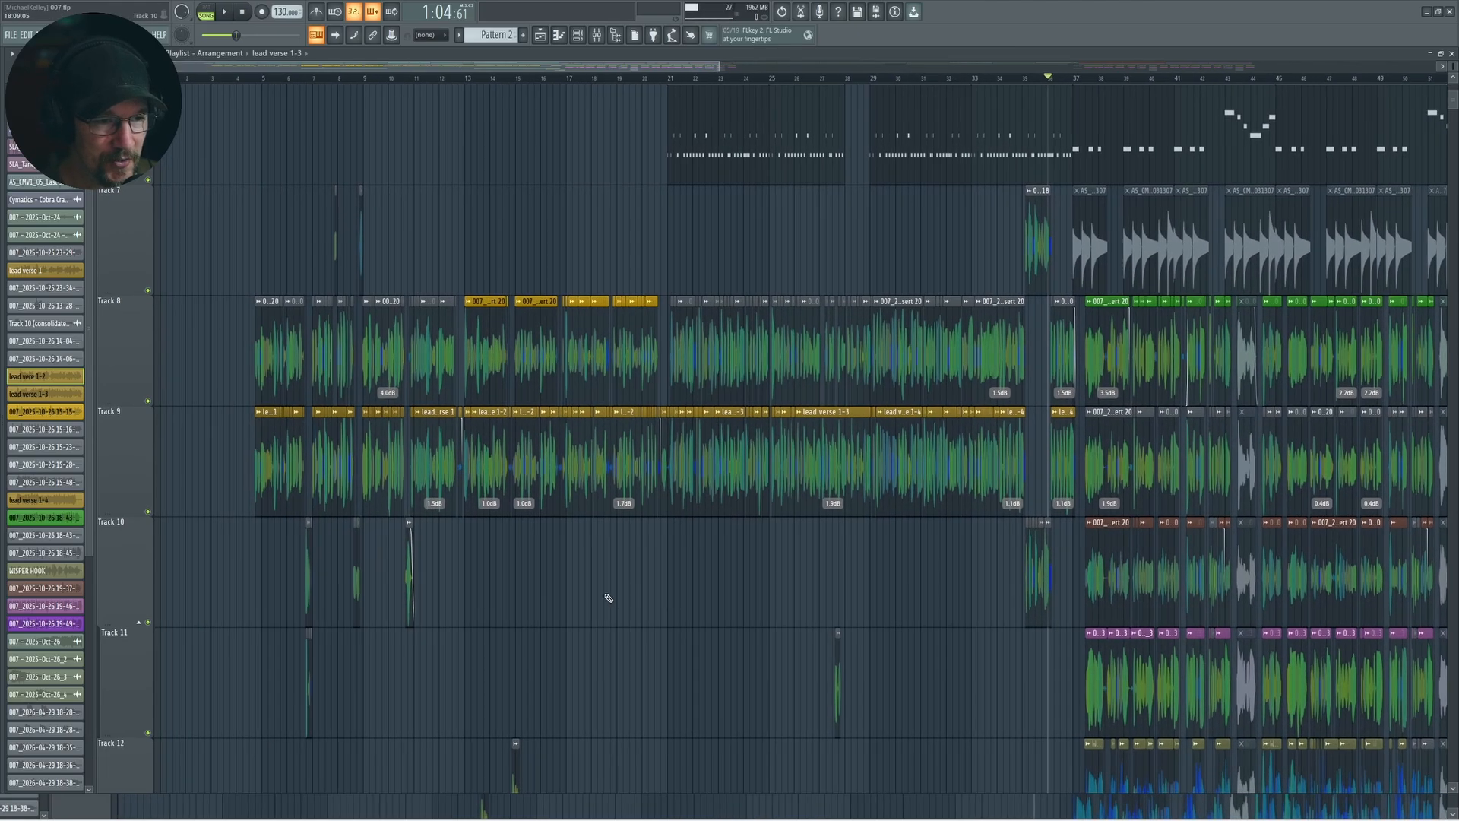
{"action": "scroll", "coordinate": [640, 596], "scroll_direction": "down", "scroll_amount": 2}
{"action": "scroll", "coordinate": [577, 579], "scroll_direction": "up", "scroll_amount": 1}
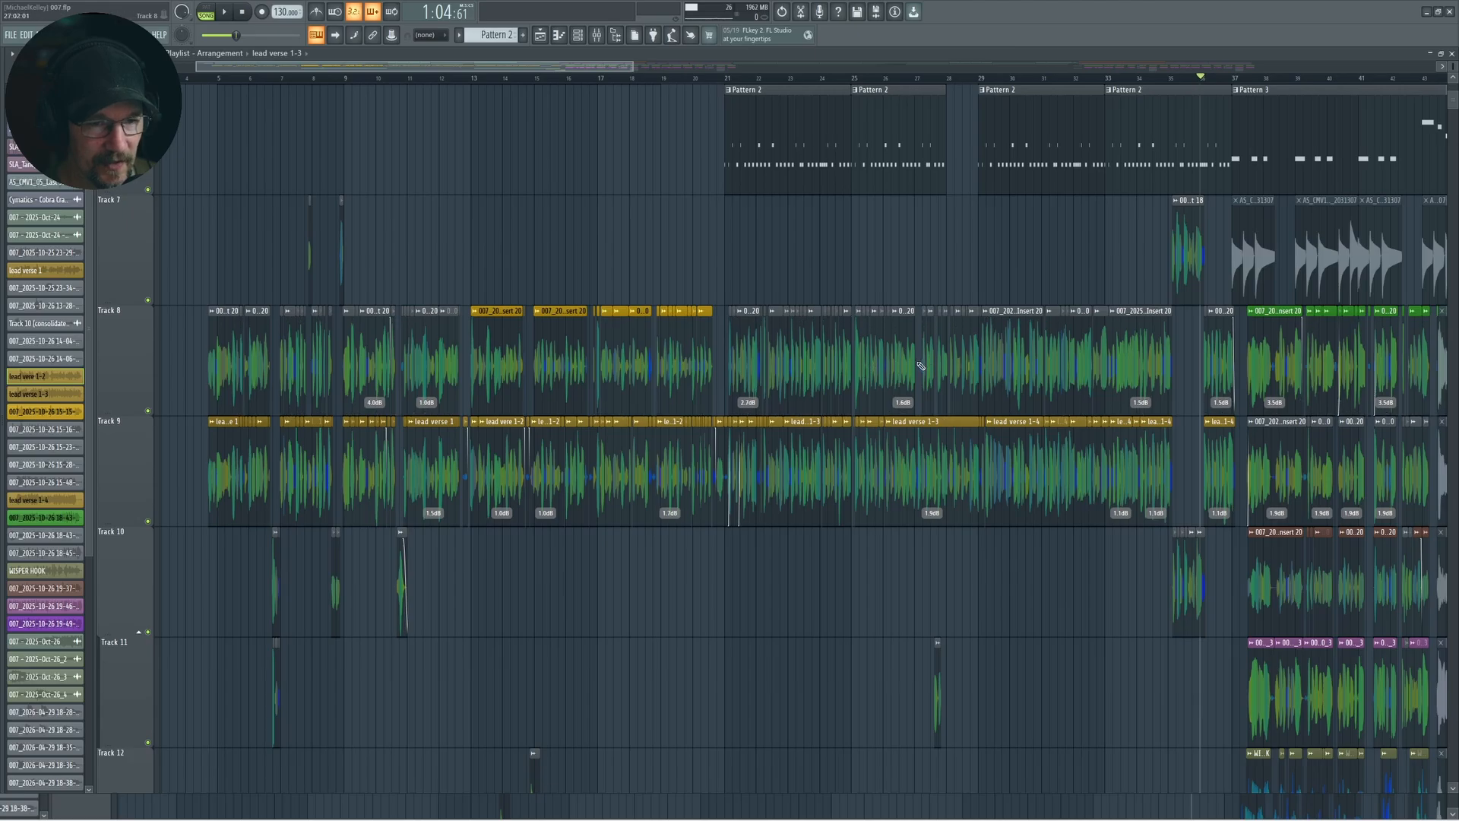
- Look over the stacked vocal layers from bar 37 on Tracks 8 to 13 and check a green Track 8 clip
{"action": "scroll", "coordinate": [993, 378], "scroll_direction": "right", "scroll_amount": 10}
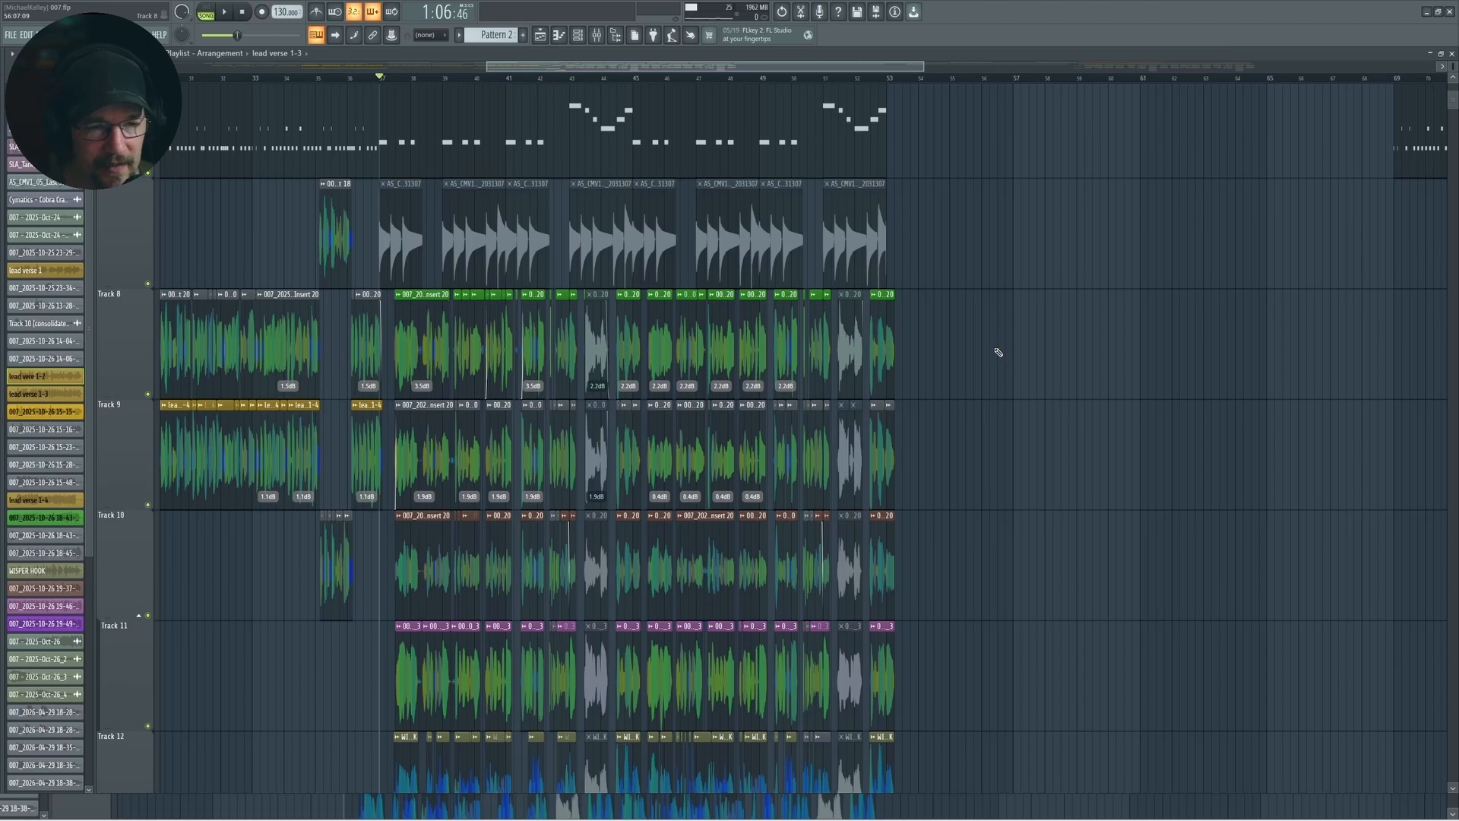
{"action": "scroll", "coordinate": [598, 380], "scroll_direction": "down", "scroll_amount": 4}
{"action": "scroll", "coordinate": [595, 357], "scroll_direction": "up", "scroll_amount": 3}
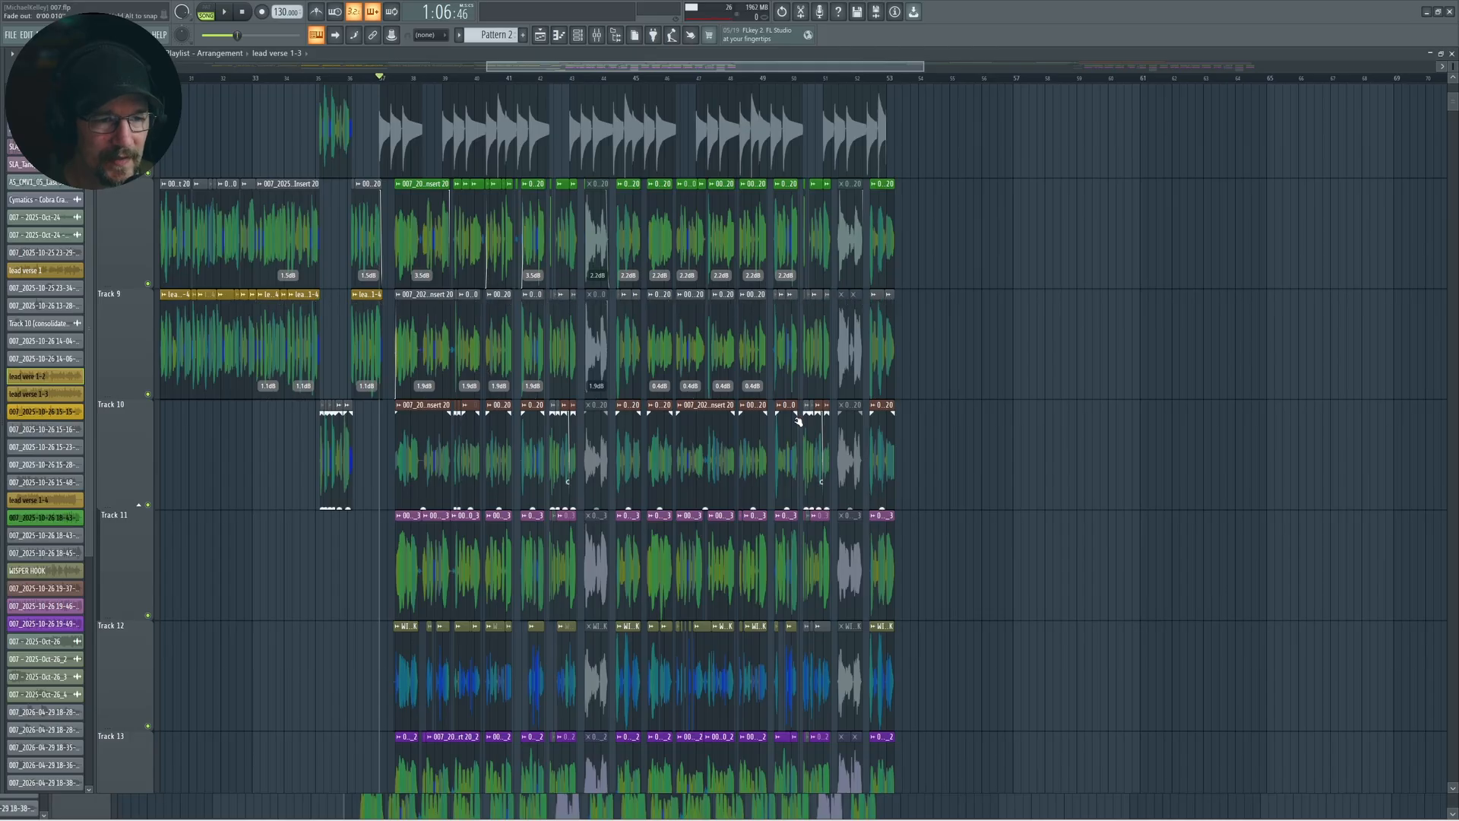
{"action": "double_click", "coordinate": [536, 219]}
{"action": "right_click", "coordinate": [1078, 251]}
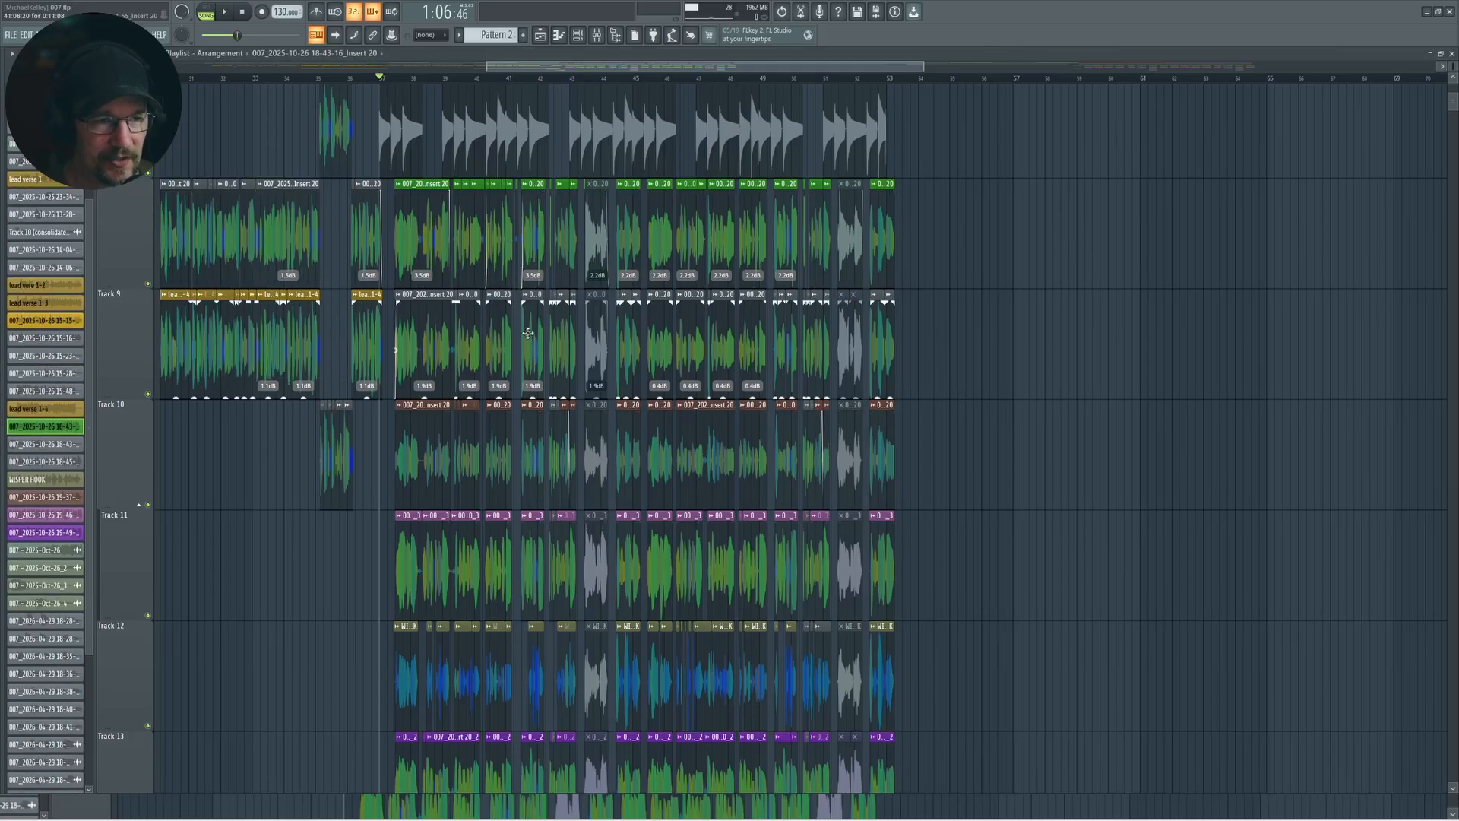
- Check the channel settings of a green hook clip on Track 8 and the lead verse 1-4 clip on Track 9
{"action": "left_click", "coordinate": [665, 342]}
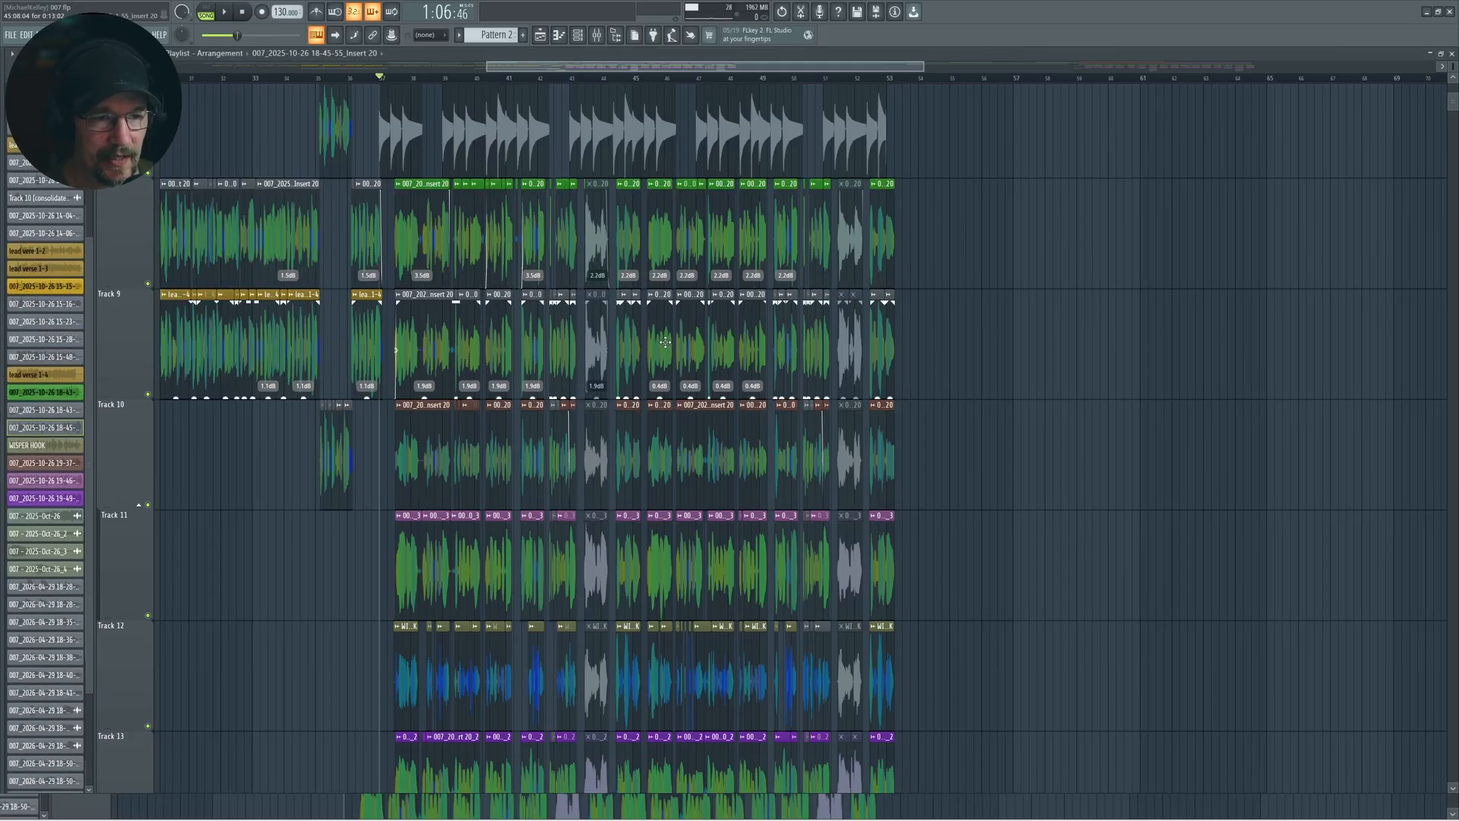
{"action": "left_click", "coordinate": [648, 447]}
{"action": "double_click", "coordinate": [660, 242]}
{"action": "key", "text": "Escape"}
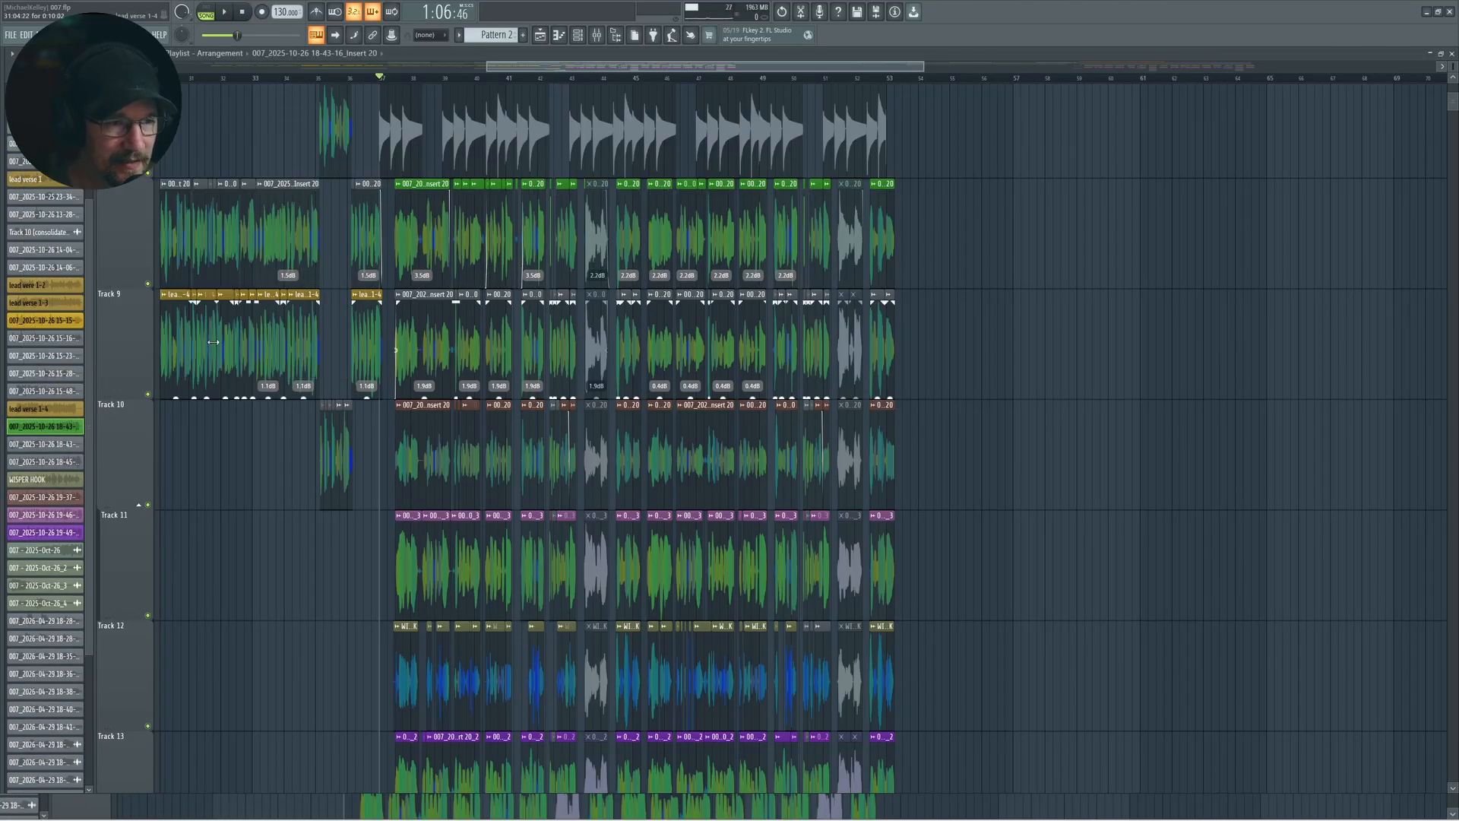
{"action": "double_click", "coordinate": [310, 328]}
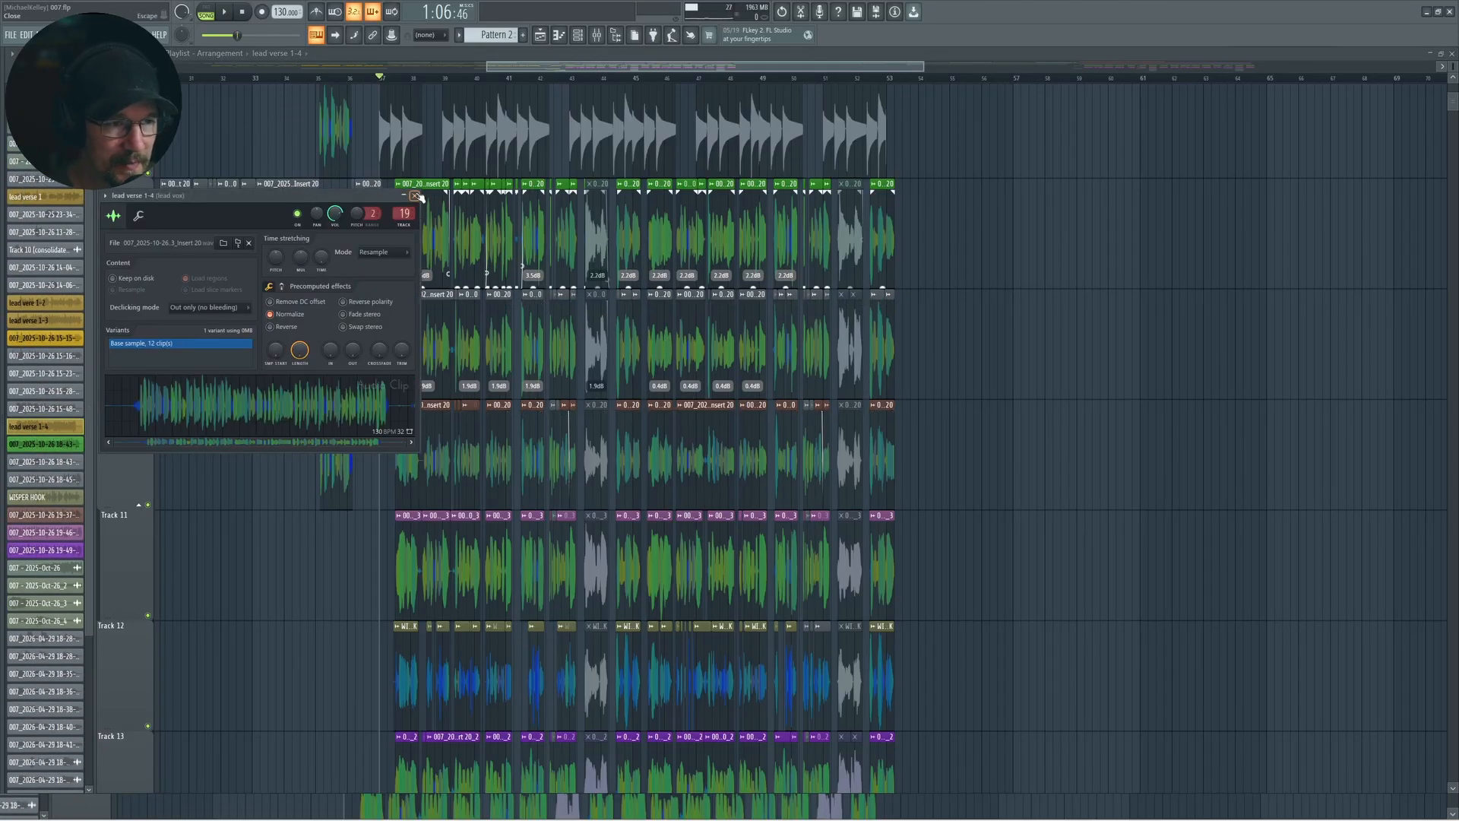
{"action": "key", "text": "Escape"}
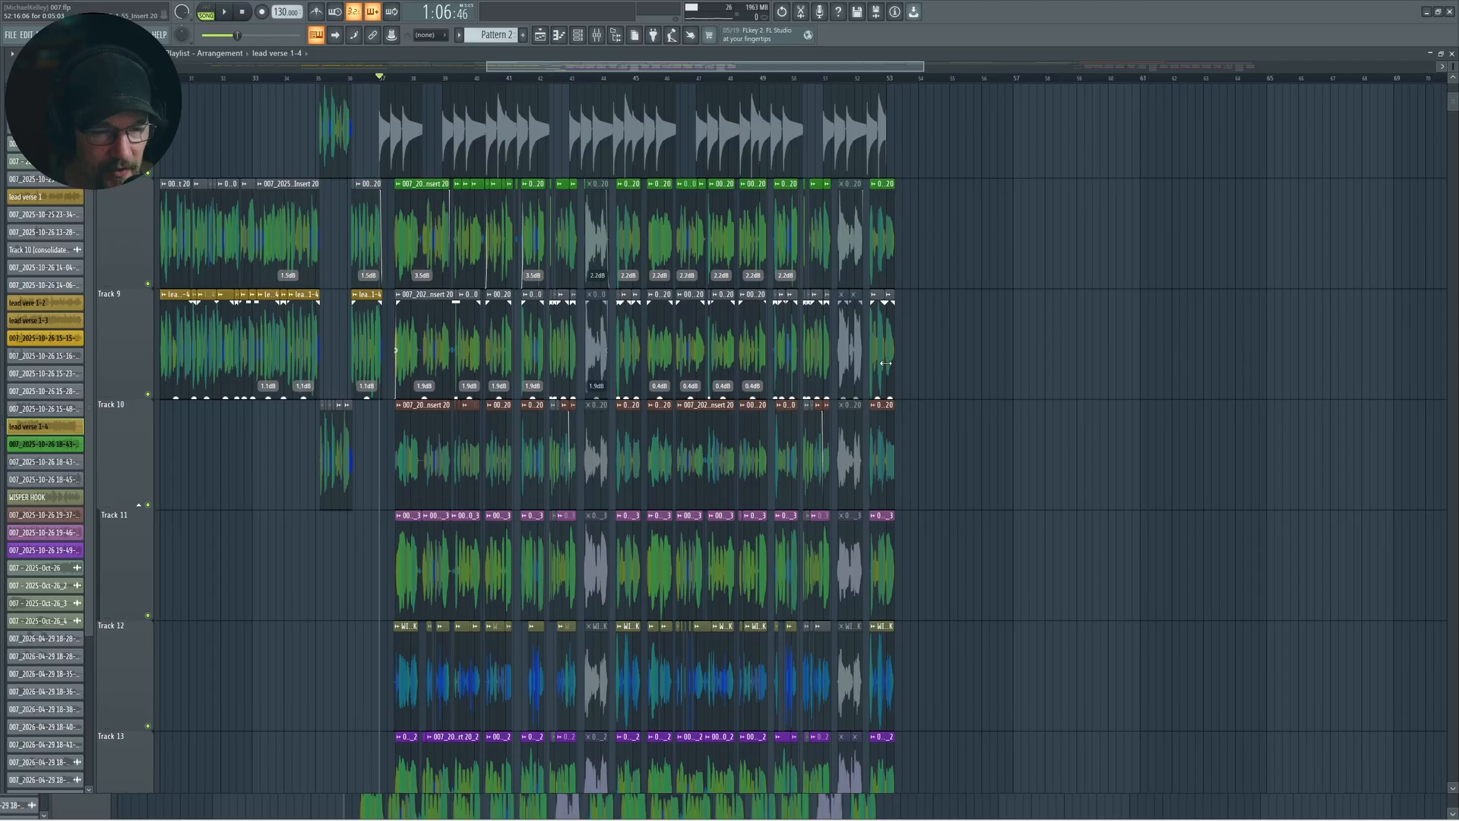
- Play the opening of the hook to hear the stacked vocal layers on Tracks 8 to 13
{"action": "scroll", "coordinate": [973, 370], "scroll_direction": "down", "scroll_amount": 2}
{"action": "scroll", "coordinate": [973, 370], "scroll_direction": "up", "scroll_amount": 2}
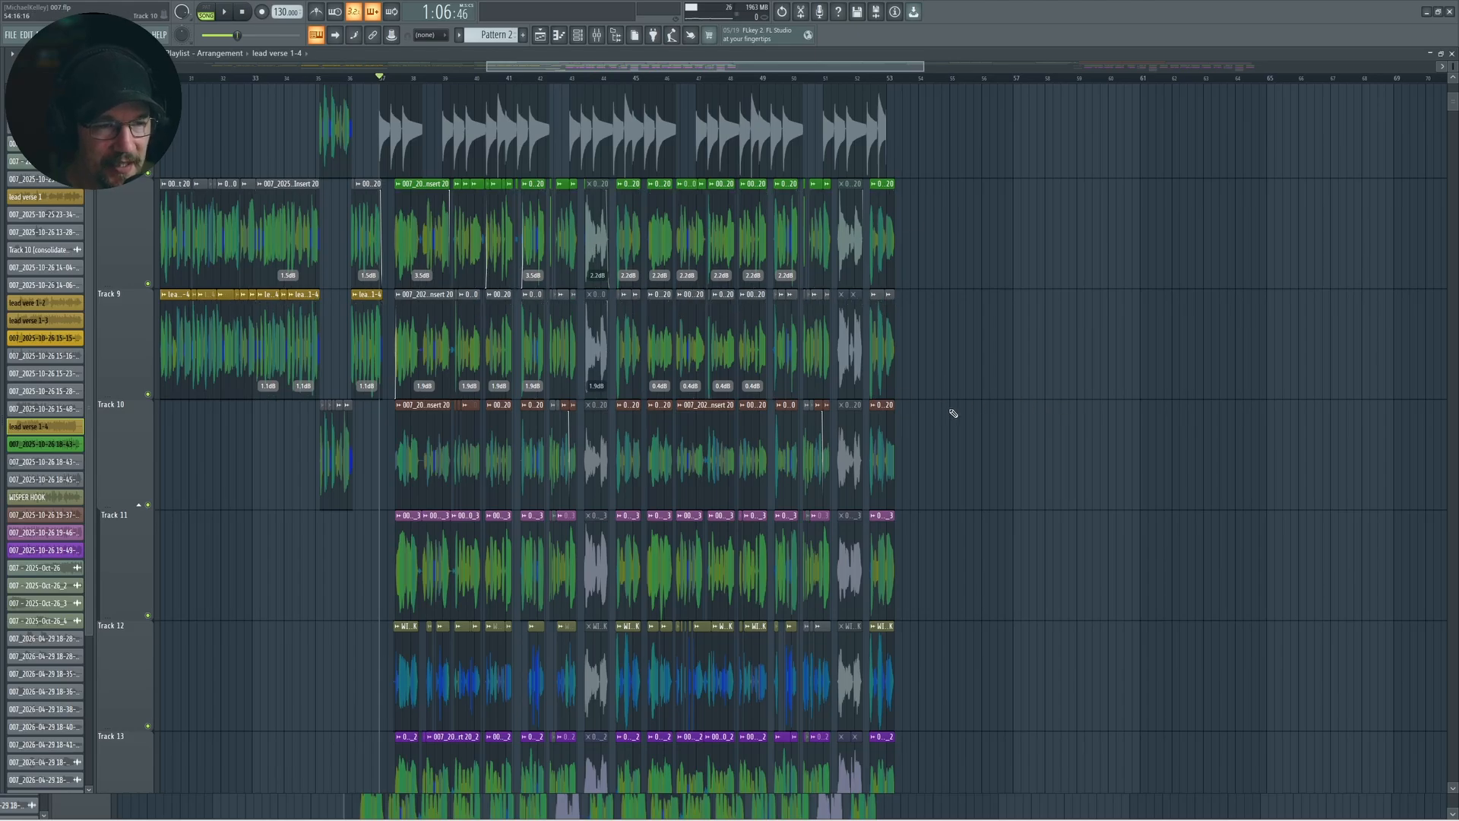
{"action": "key", "text": "space"}
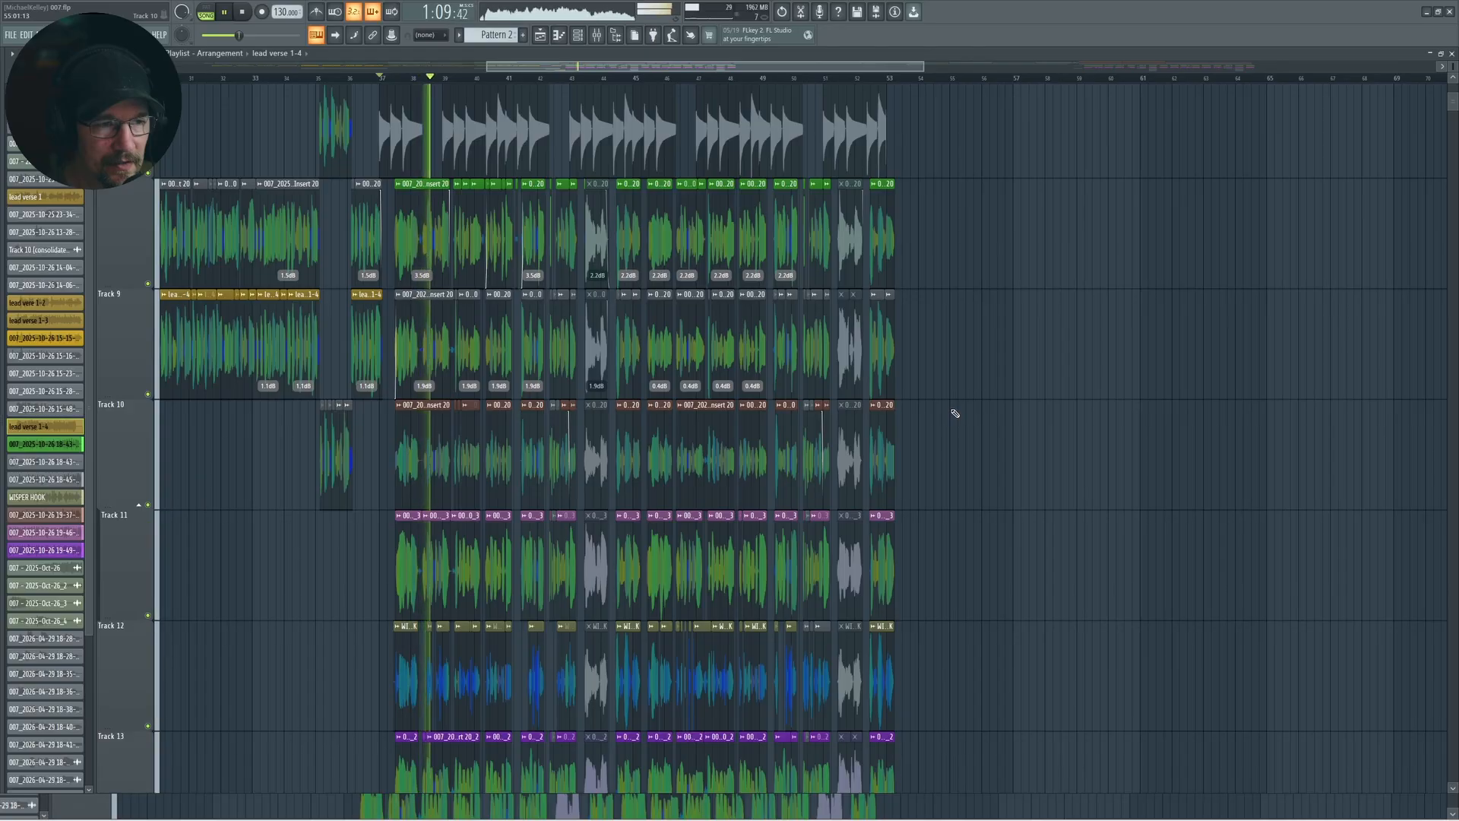
{"action": "key", "text": "space"}
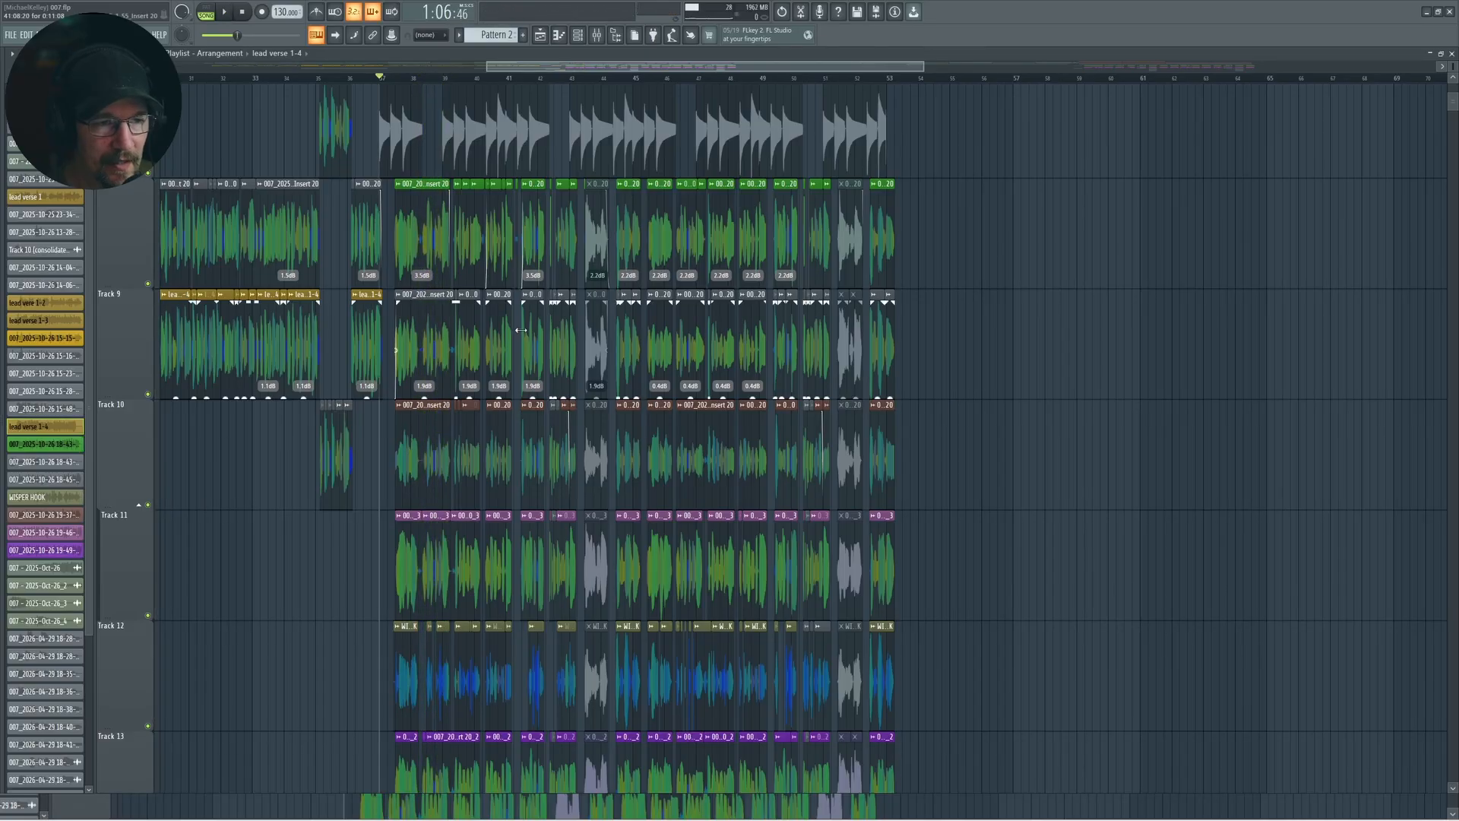
- Survey the additional vocal layers under the hook down to Track 17, then return to Tracks 8 to 13
{"action": "scroll", "coordinate": [512, 560], "scroll_direction": "down", "scroll_amount": 5}
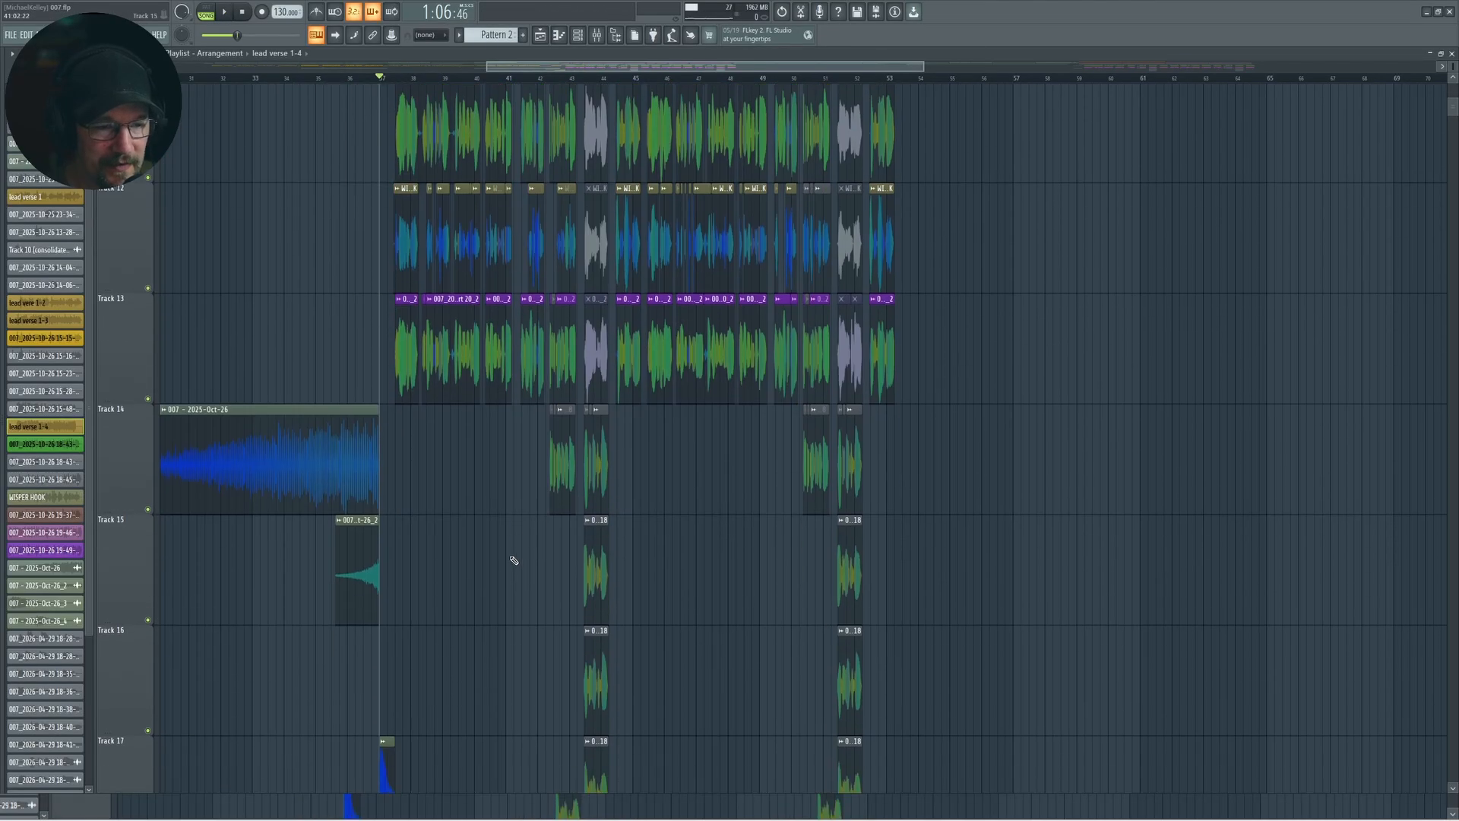
{"action": "scroll", "coordinate": [502, 547], "scroll_direction": "up", "scroll_amount": 4}
{"action": "scroll", "coordinate": [494, 540], "scroll_direction": "up", "scroll_amount": 1}
{"action": "scroll", "coordinate": [493, 540], "scroll_direction": "up", "scroll_amount": 8}
{"action": "scroll", "coordinate": [684, 486], "scroll_direction": "down", "scroll_amount": 7}
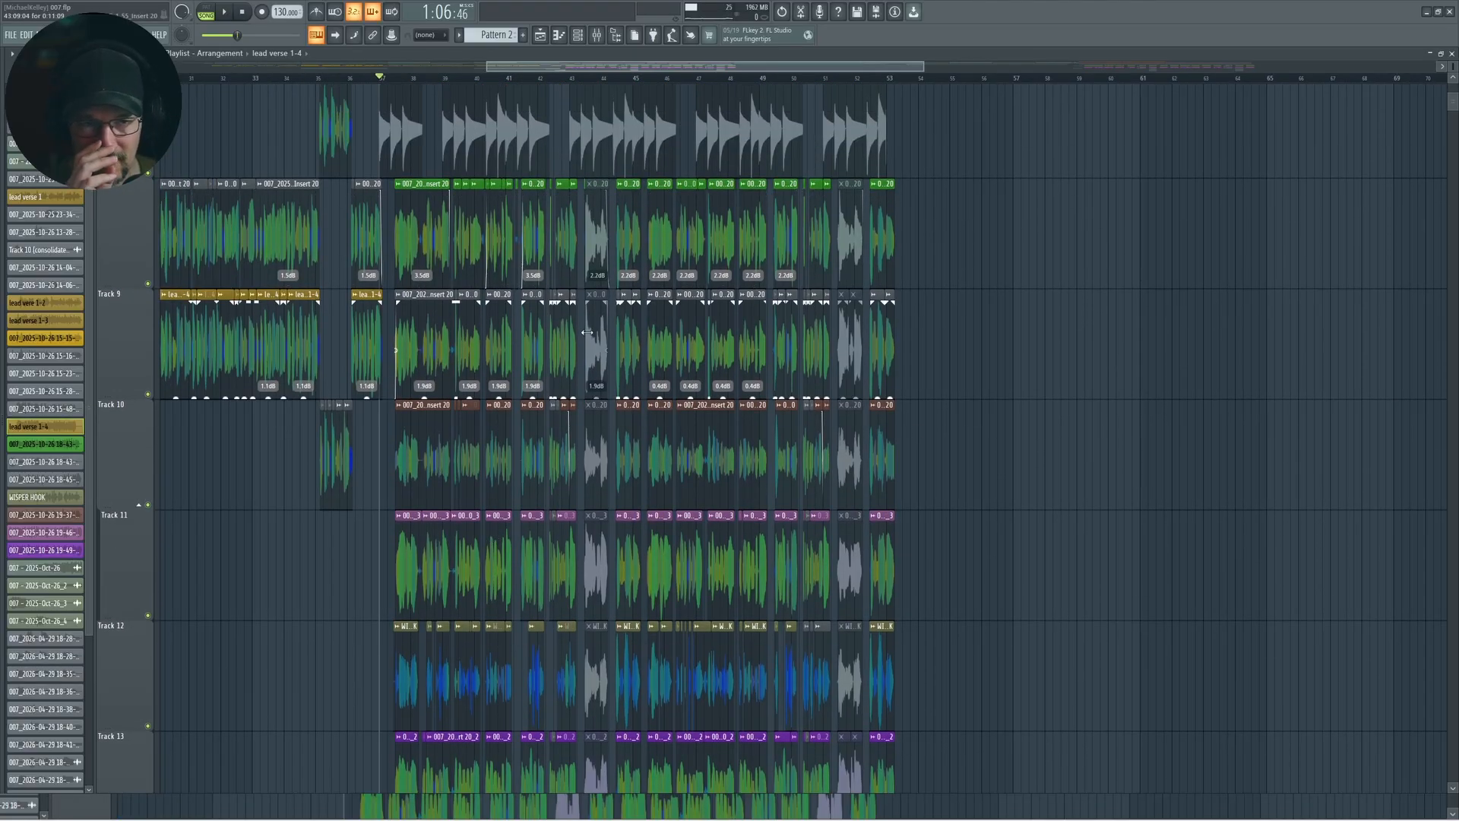
- Check the hook layer clips on Track 11, Track 12 (WISPER HOOK) and Track 13 one after another
{"action": "double_click", "coordinate": [494, 557]}
{"action": "right_click", "coordinate": [1053, 548]}
{"action": "double_click", "coordinate": [495, 681]}
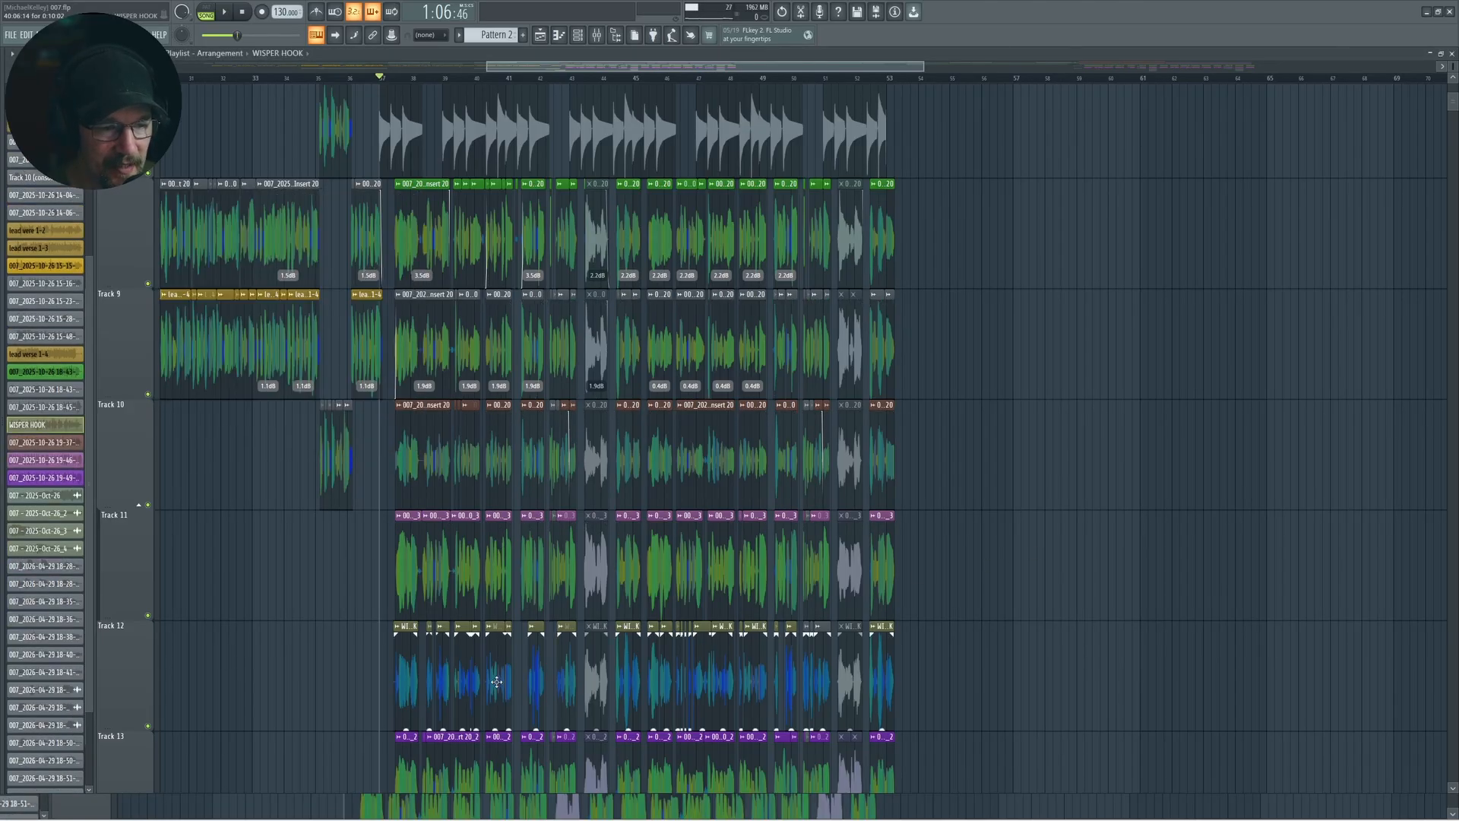
{"action": "double_click", "coordinate": [502, 758]}
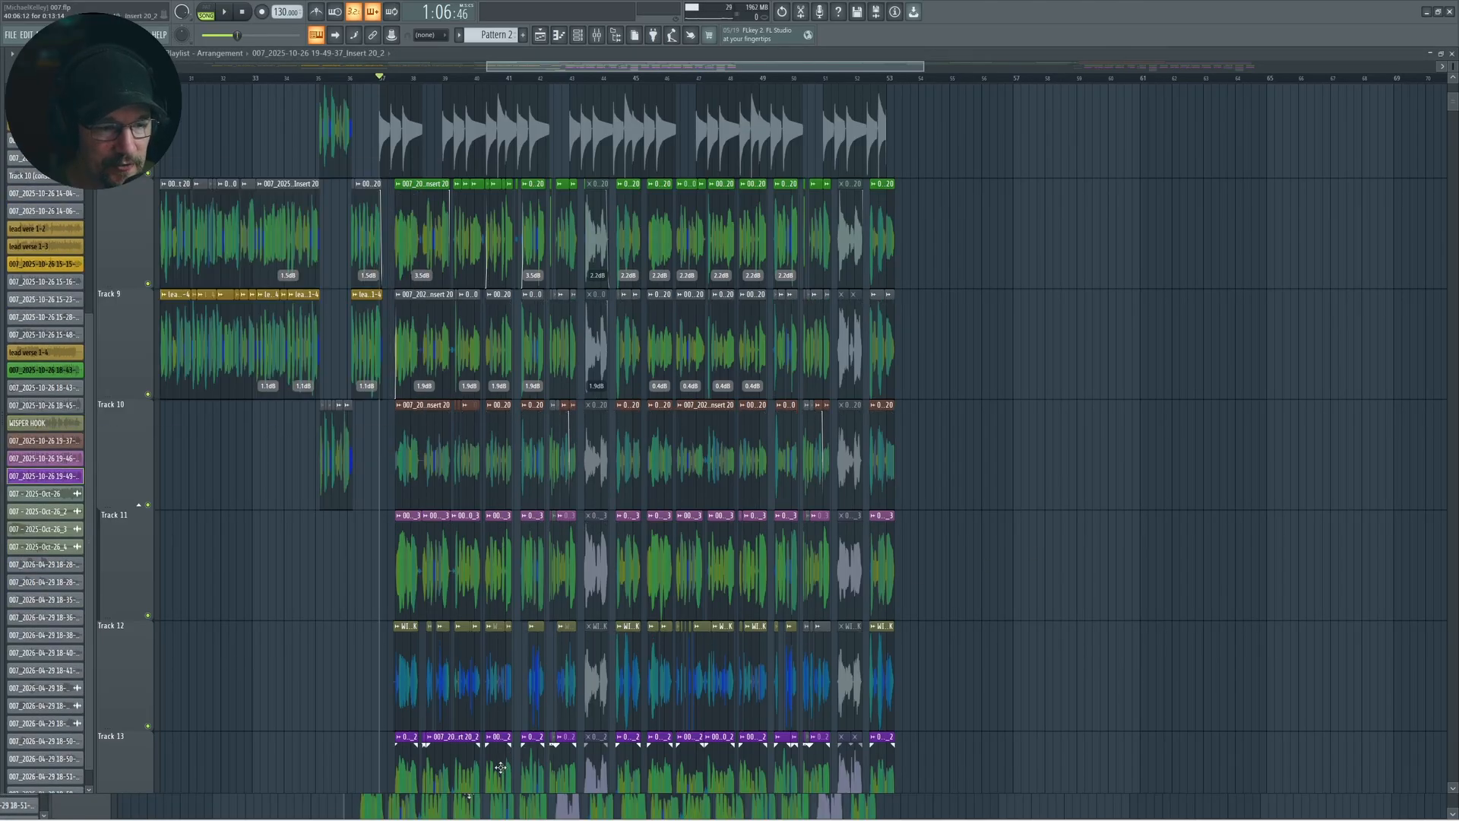
{"action": "right_click", "coordinate": [1069, 520]}
- Play the hook again while viewing the vocal layers' levels in the mixer, and return to the playlist and stop playback
{"action": "key", "text": "space"}
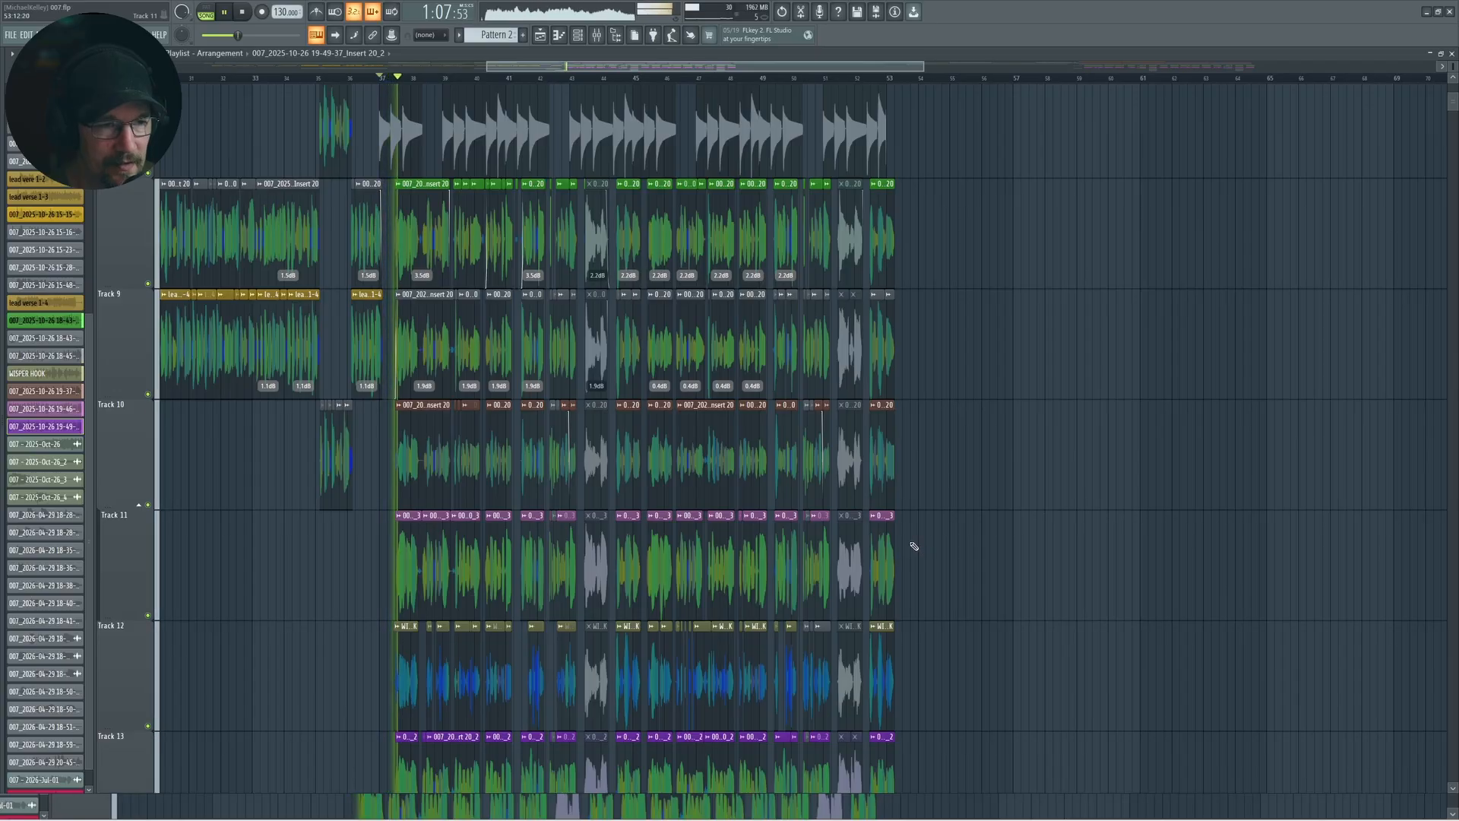
{"action": "left_click", "coordinate": [596, 35]}
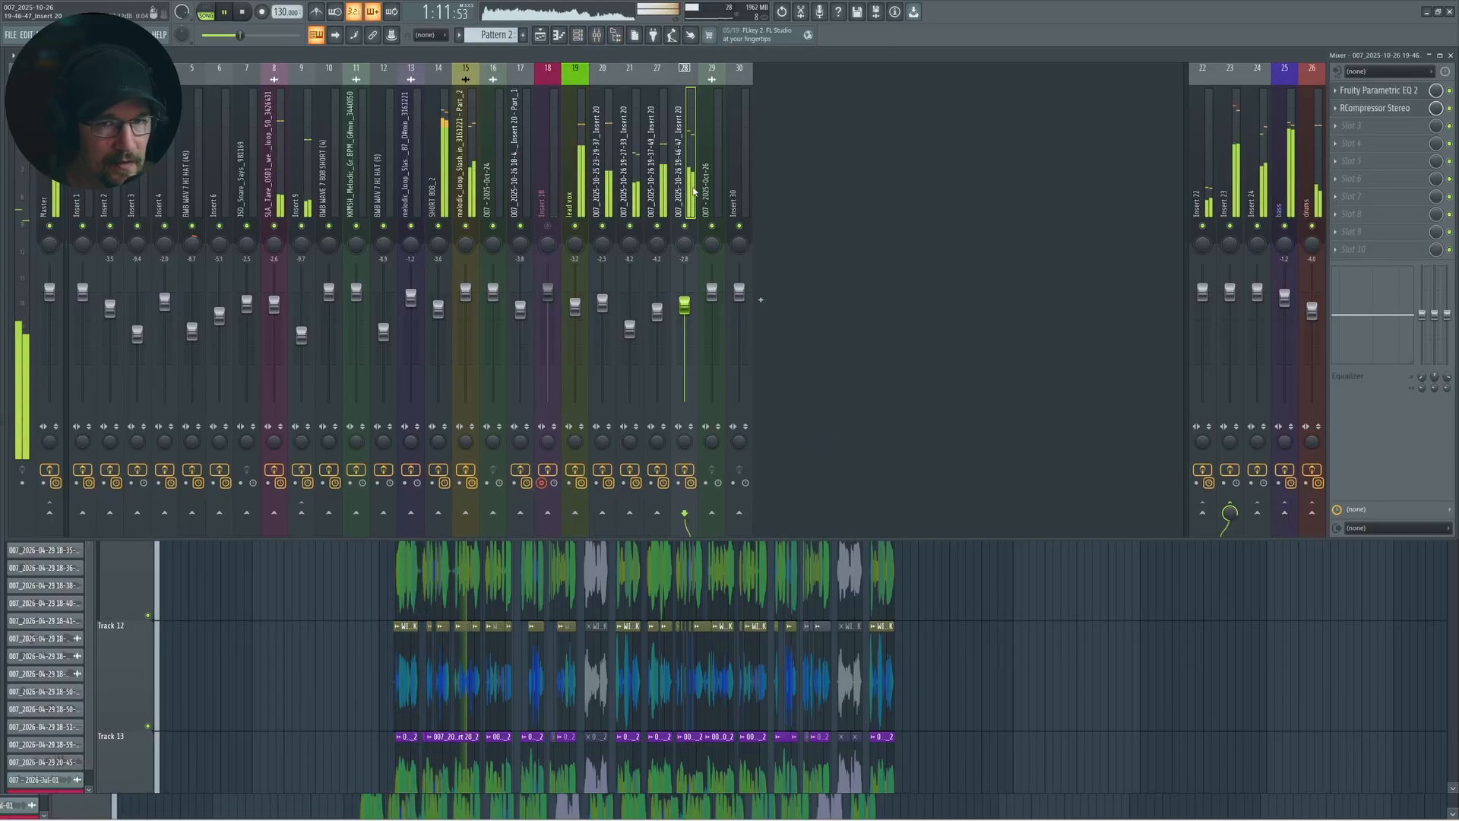
{"action": "key", "text": "F9"}
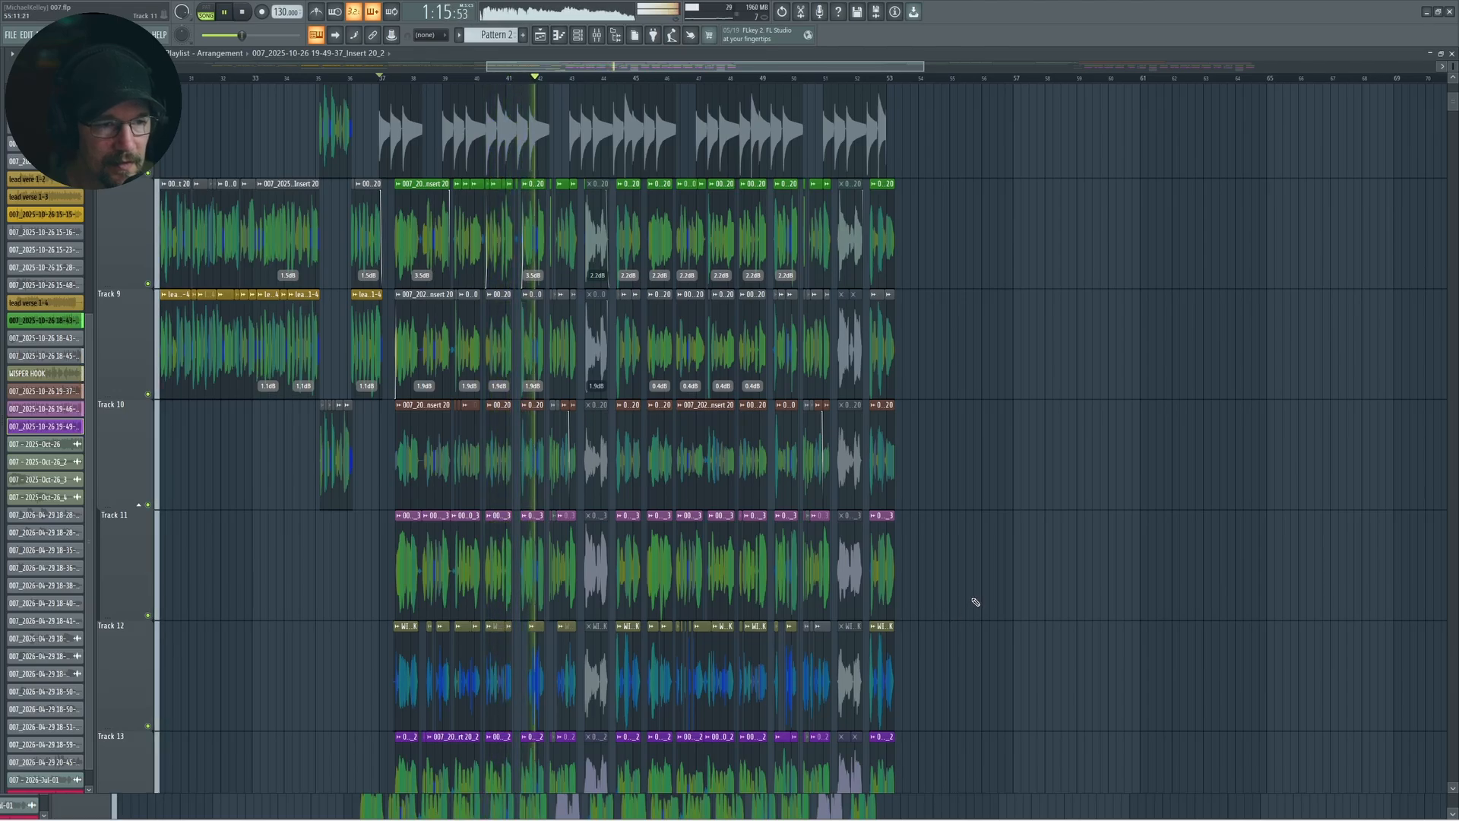
{"action": "key", "text": "space"}
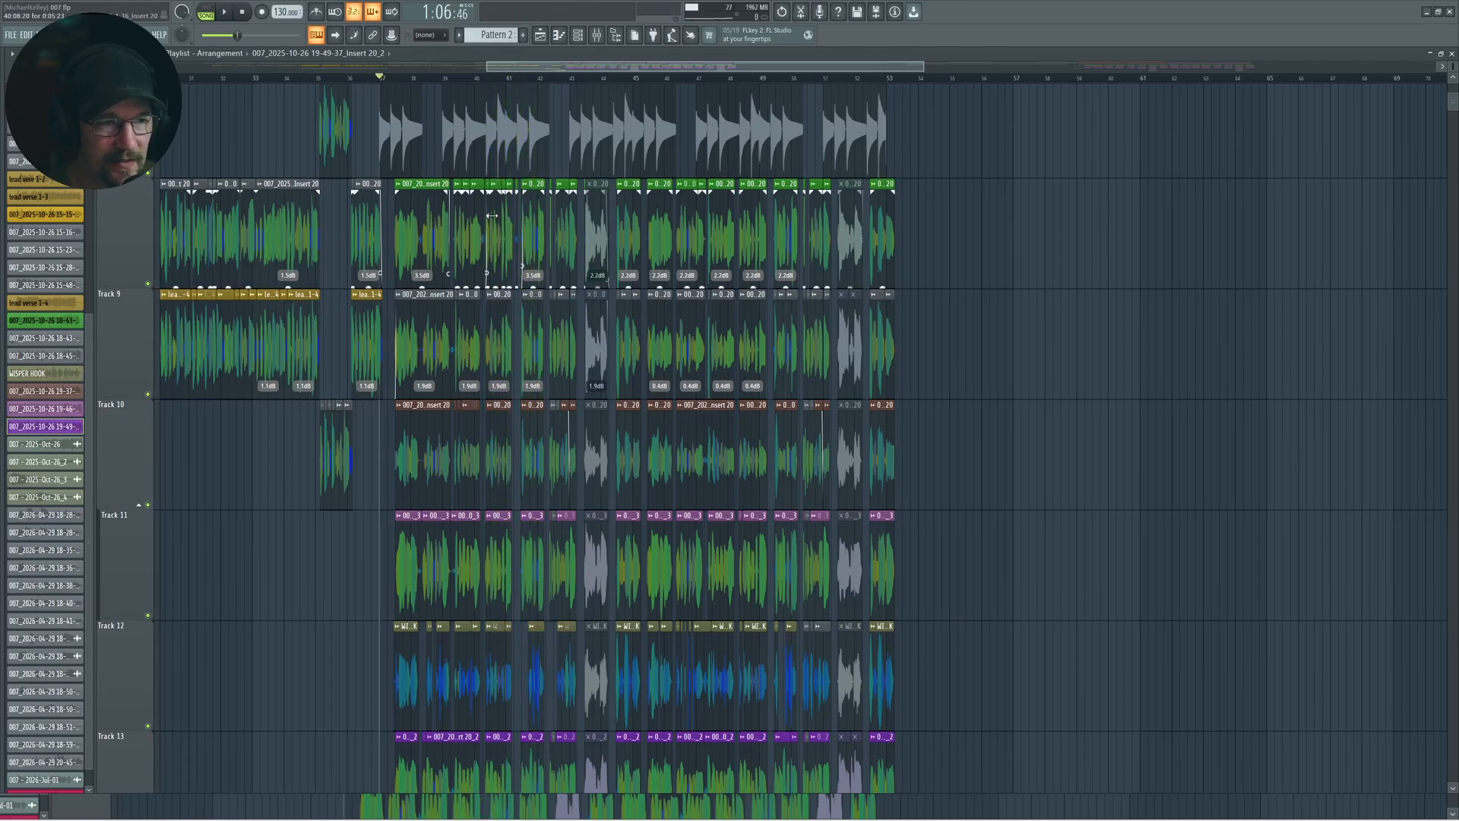